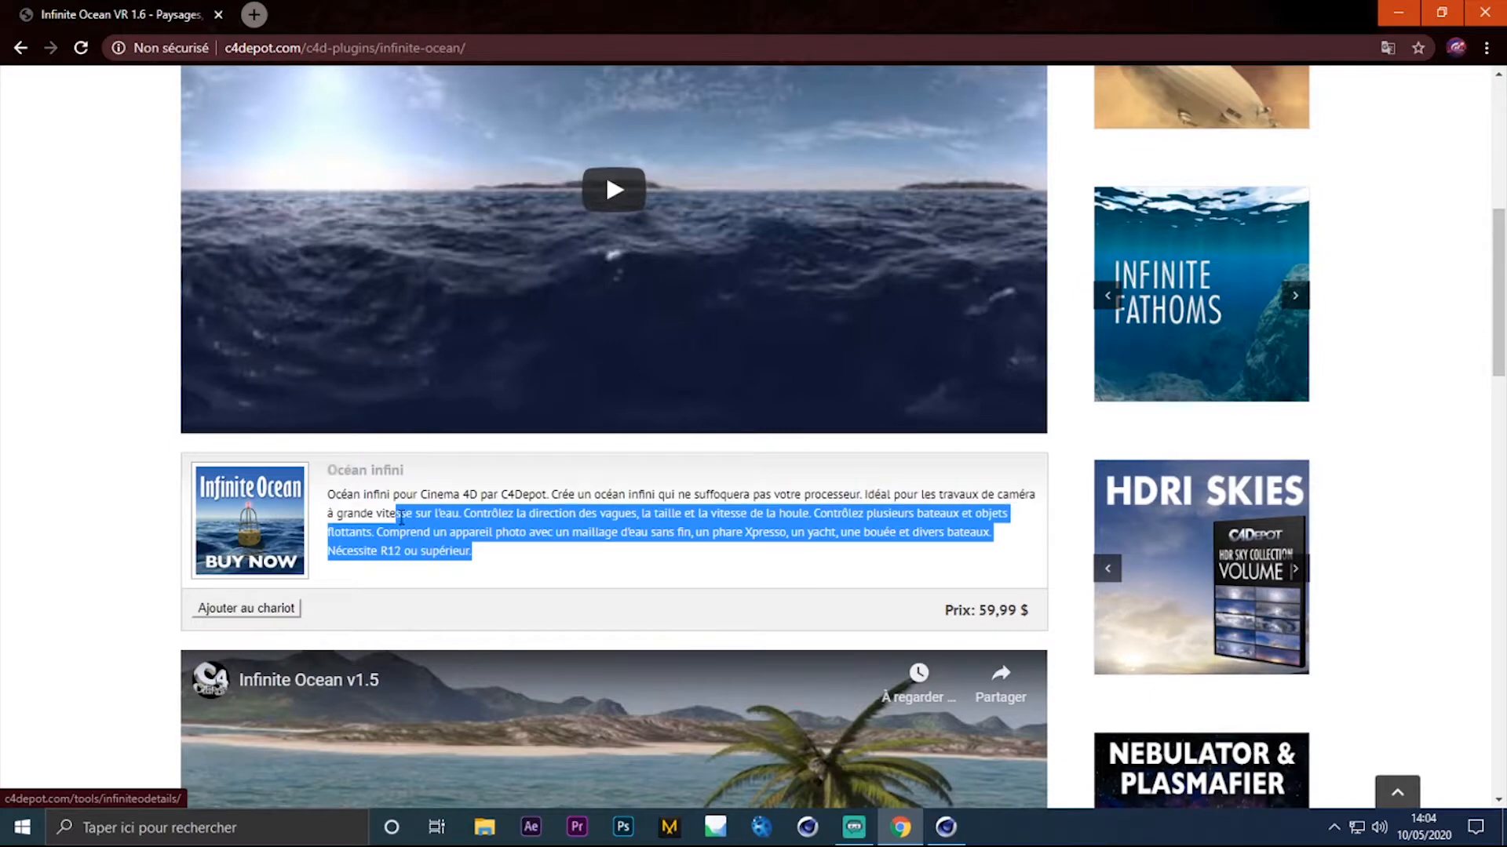
Read the Infinite Ocean product description on the C4Depot page, including its features and version requirement
click(393, 521)
triple_click(339, 500)
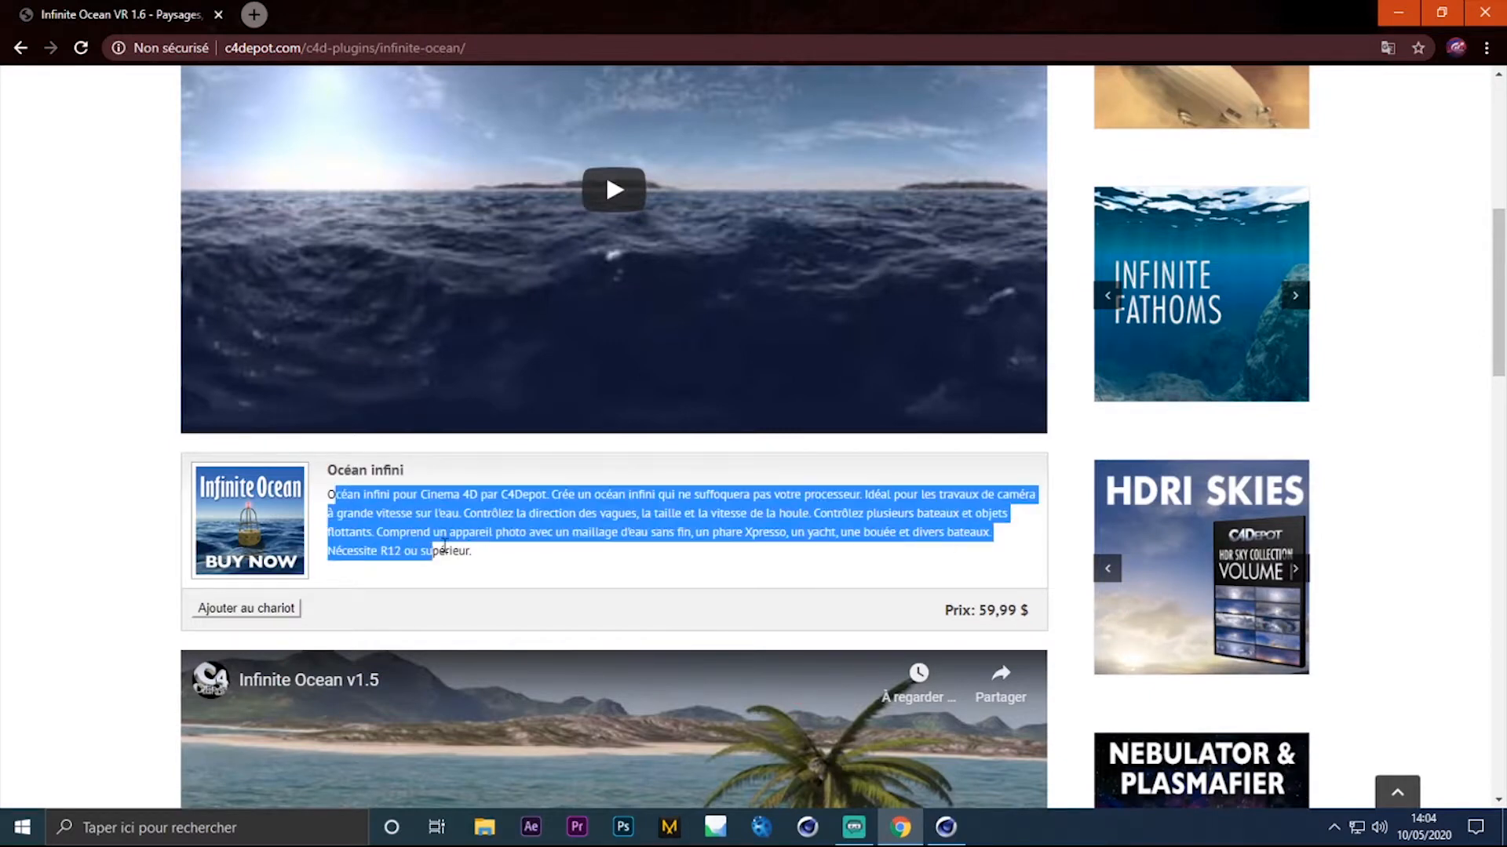
drag(513, 555, 475, 559)
click(478, 551)
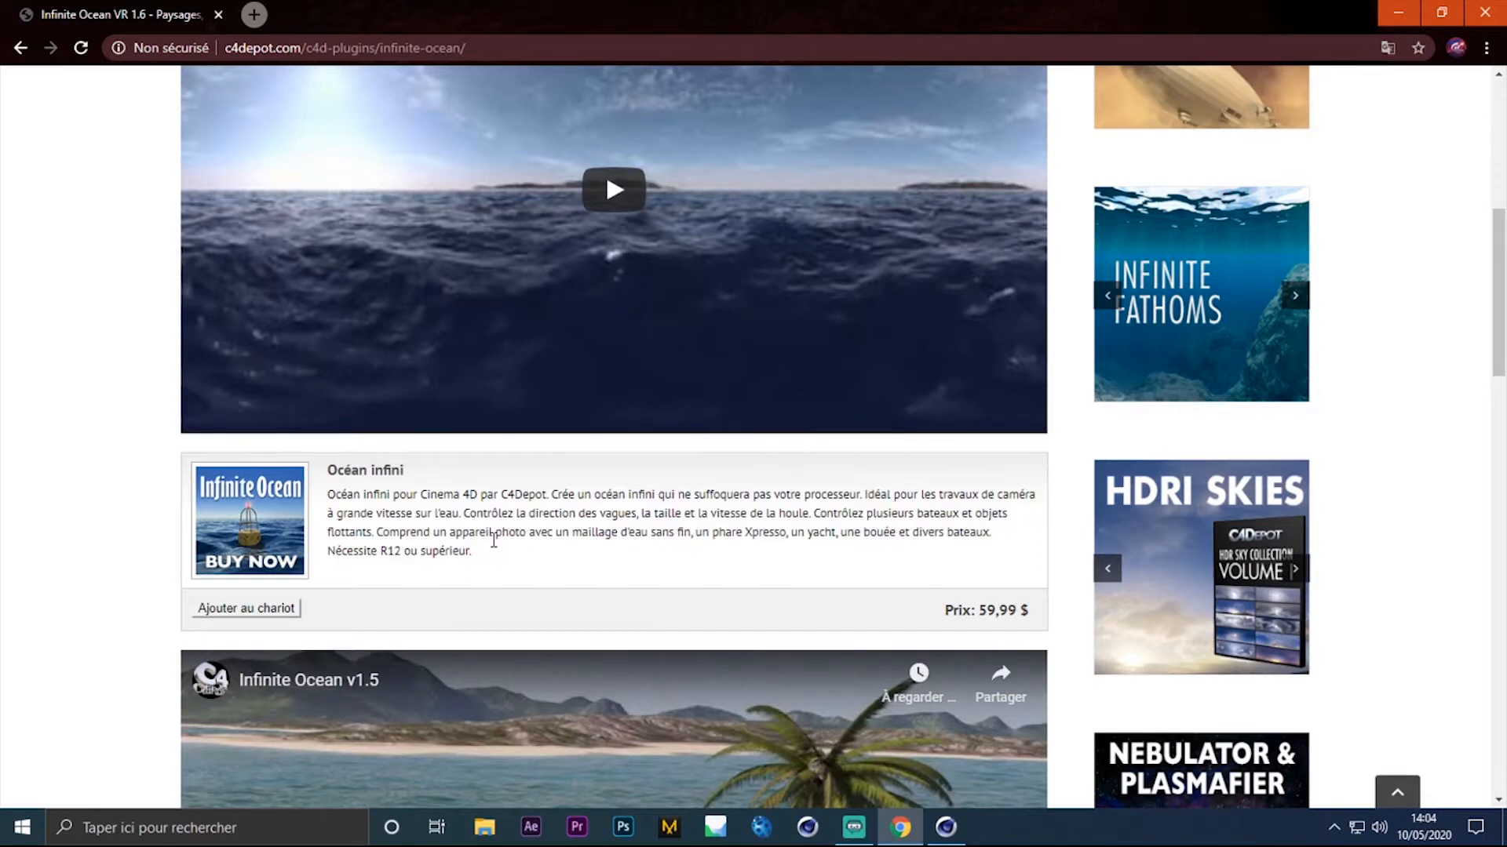
drag(517, 581, 481, 559)
triple_click(421, 514)
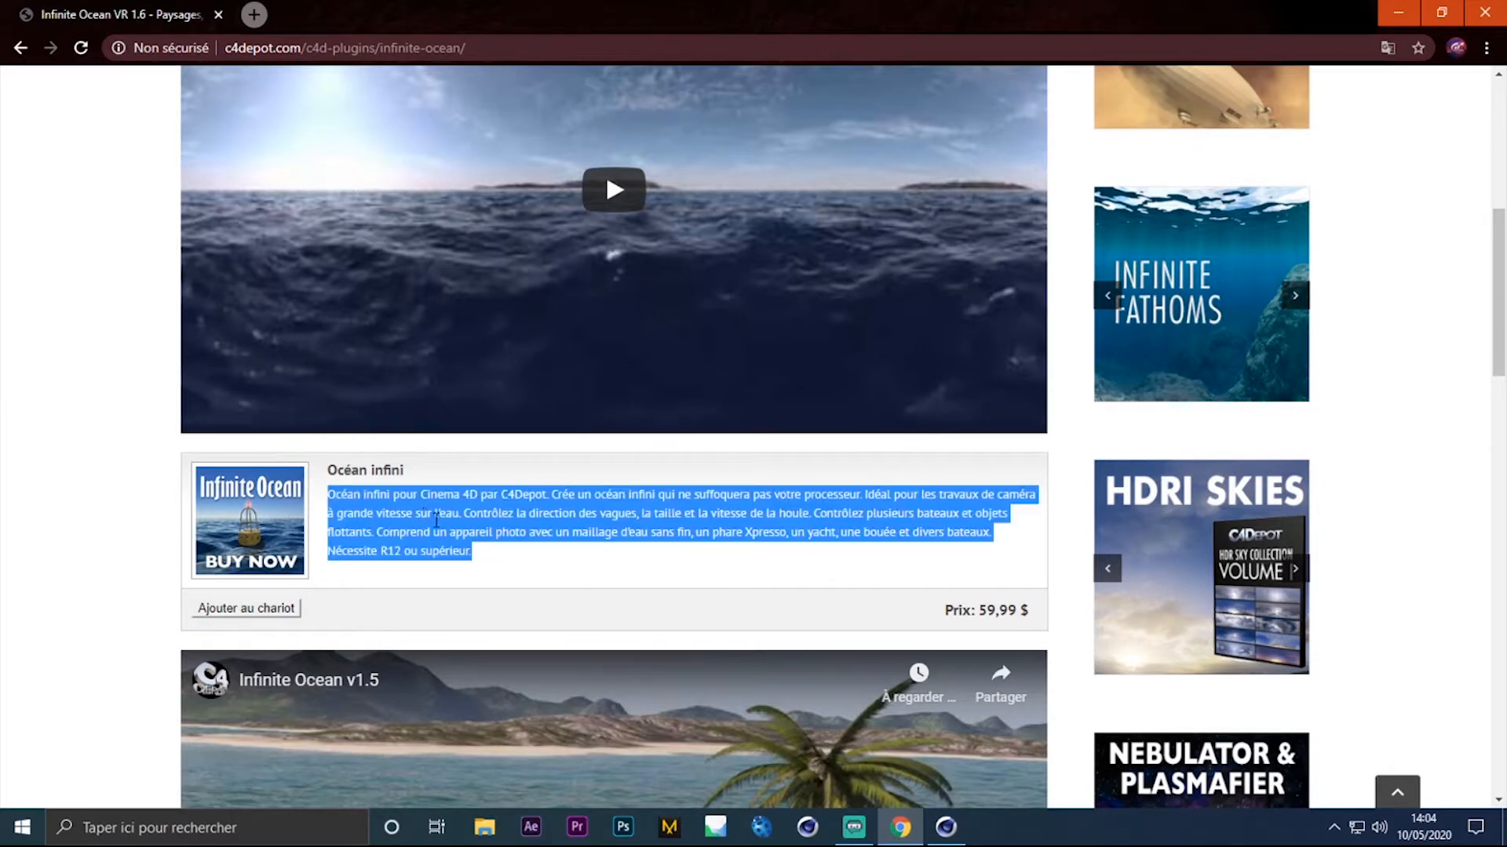
click(611, 478)
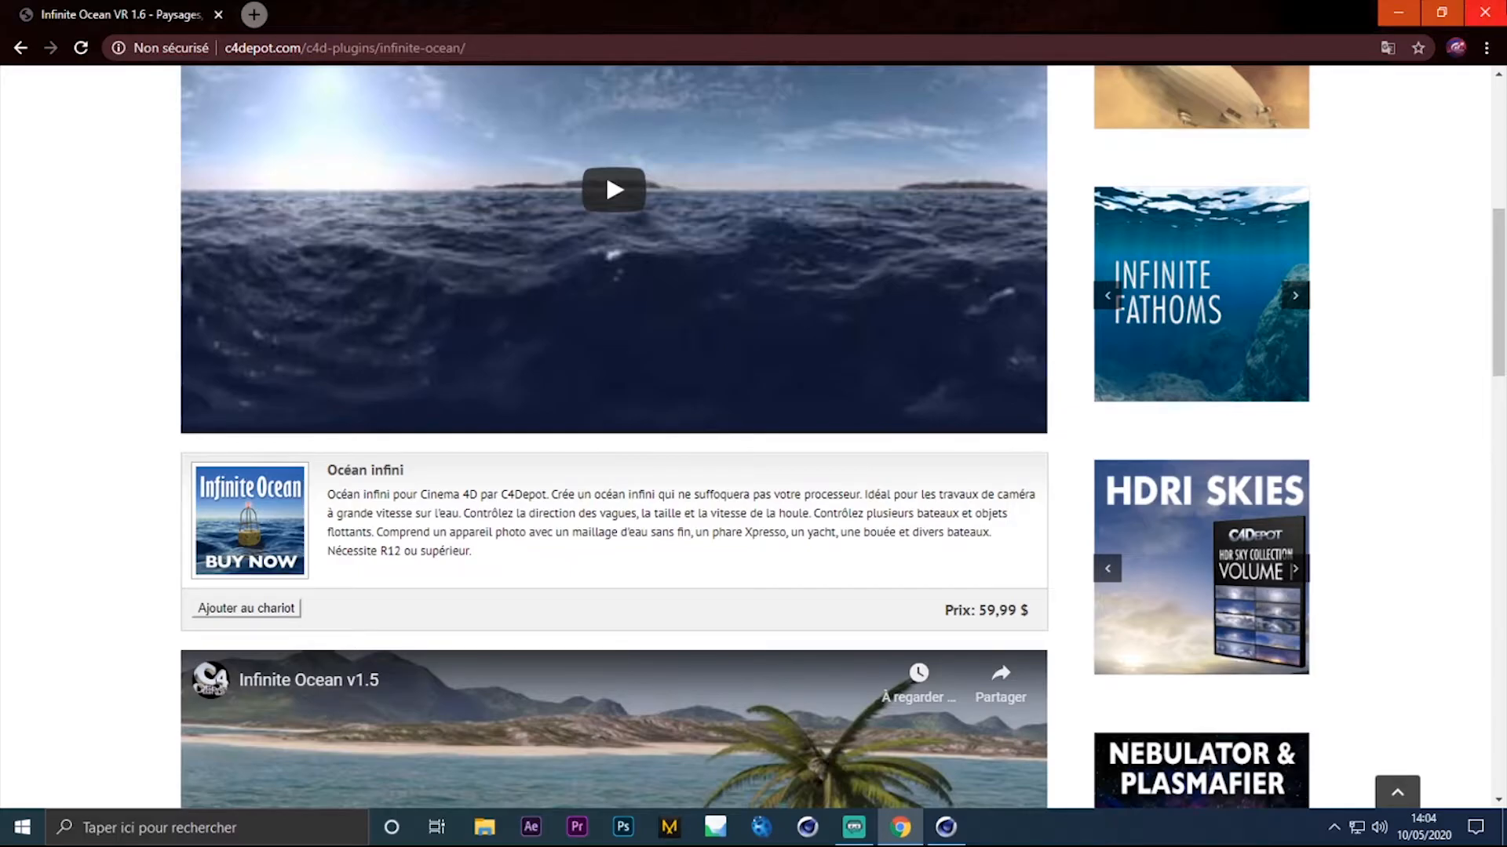
Close the browser, switch to CINEMA 4D and open the Infinite Ocean 1.4 preset folder in the Content Browser
key(alt+F4)
click(900, 826)
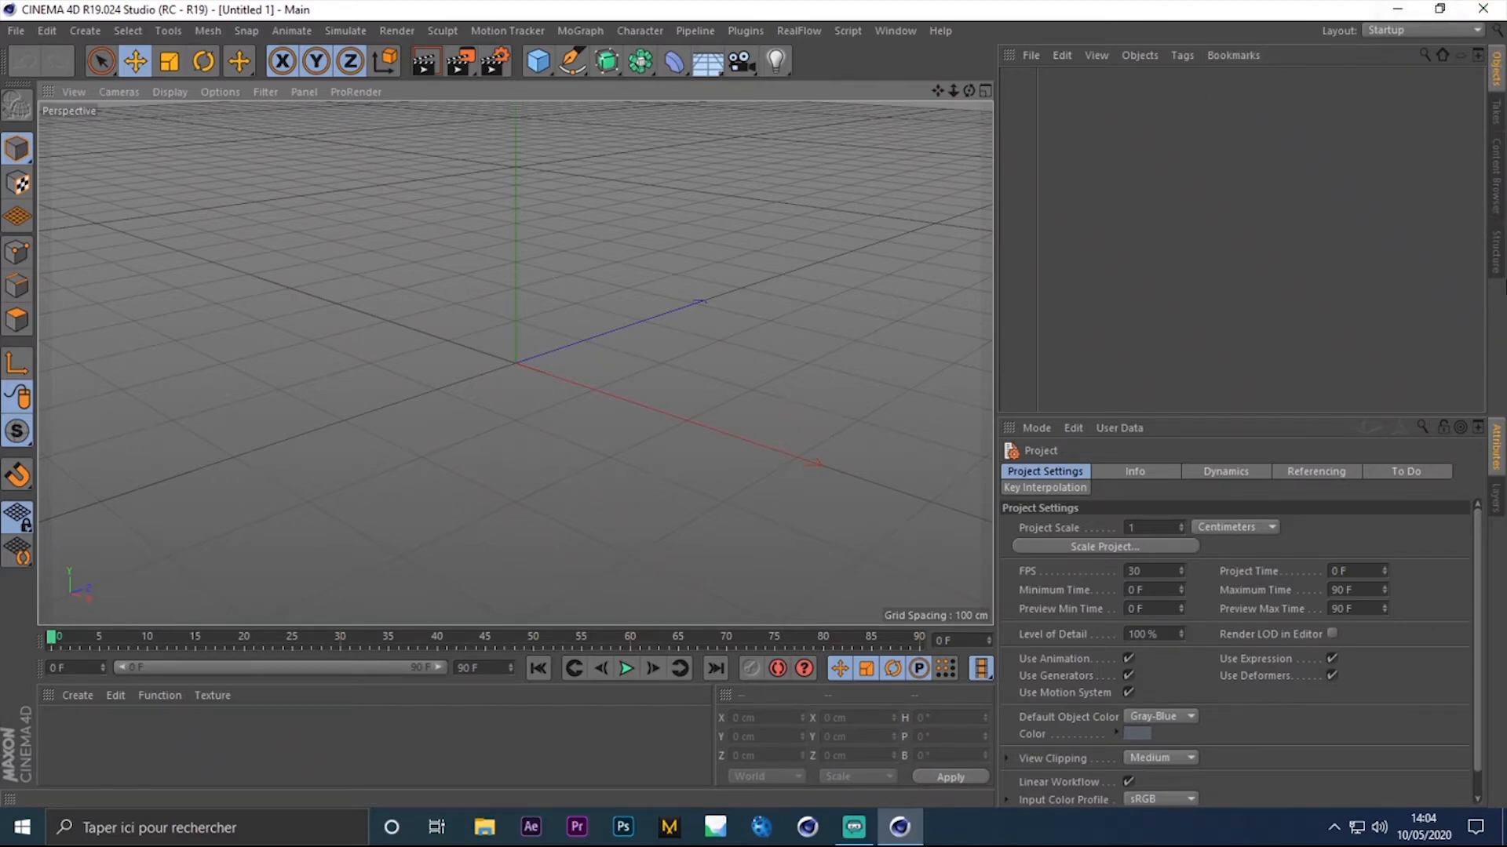
click(1499, 180)
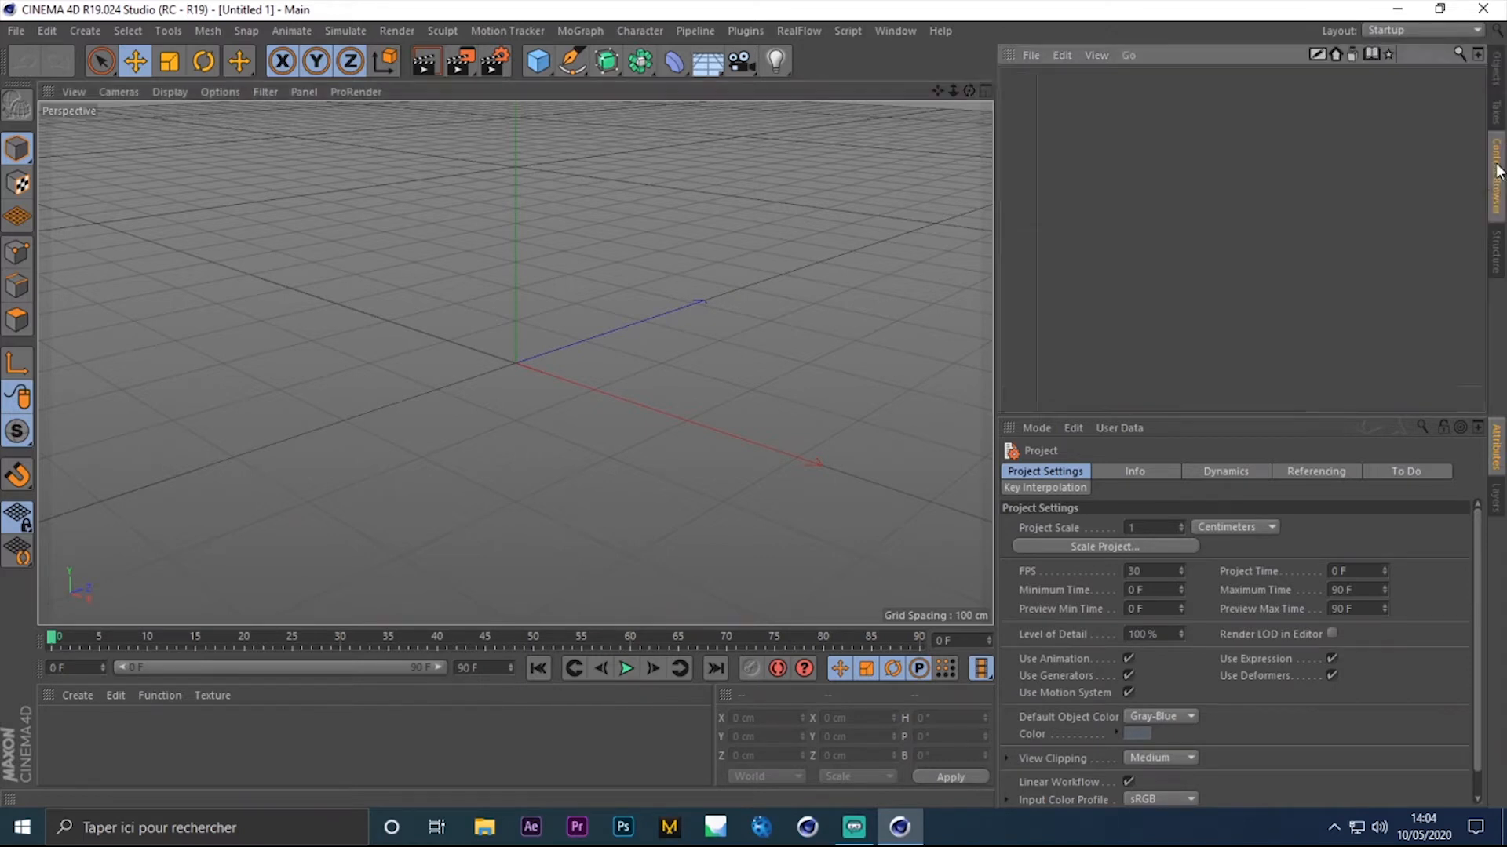
double_click(1048, 221)
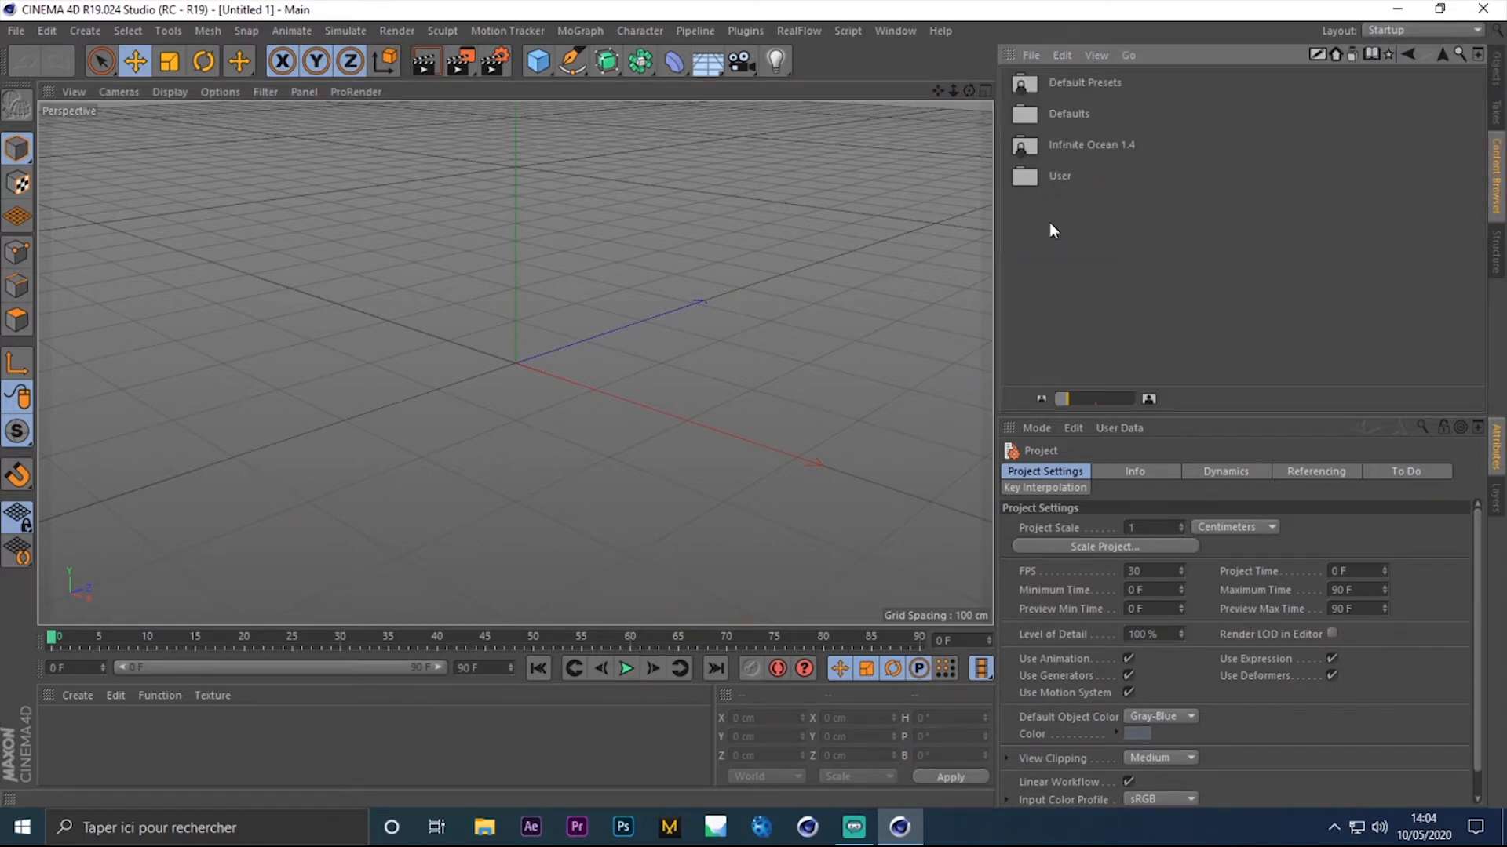
click(1091, 174)
click(1106, 213)
double_click(1107, 143)
Examine the ocean, boat, buoy and lighthouse presets contained in the Infinite Ocean 1.4 folder
drag(1069, 148, 1039, 73)
click(1099, 354)
drag(1170, 368, 1054, 79)
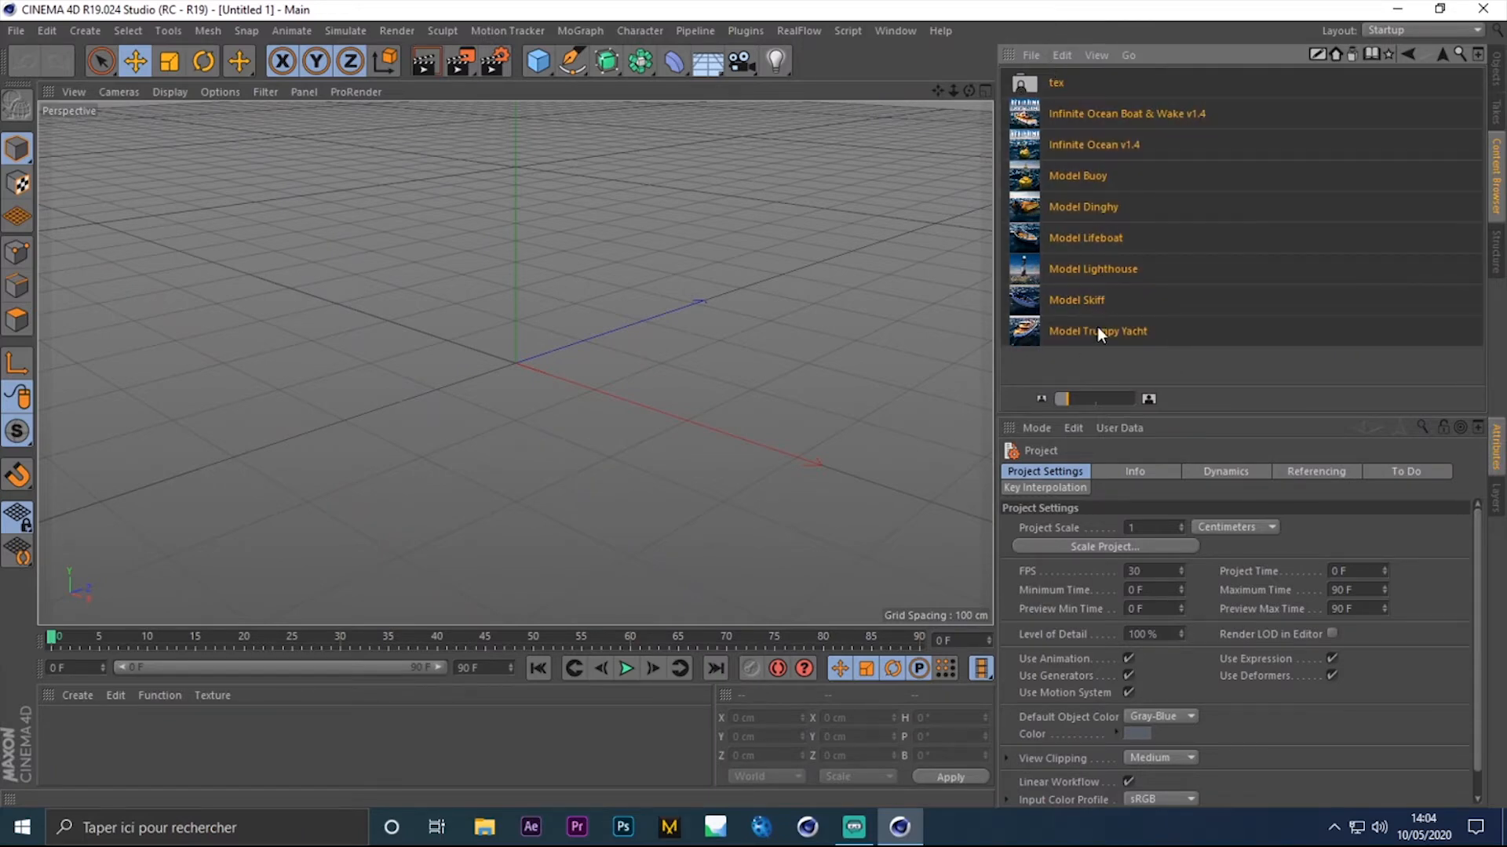
click(1097, 327)
drag(1179, 374, 1099, 152)
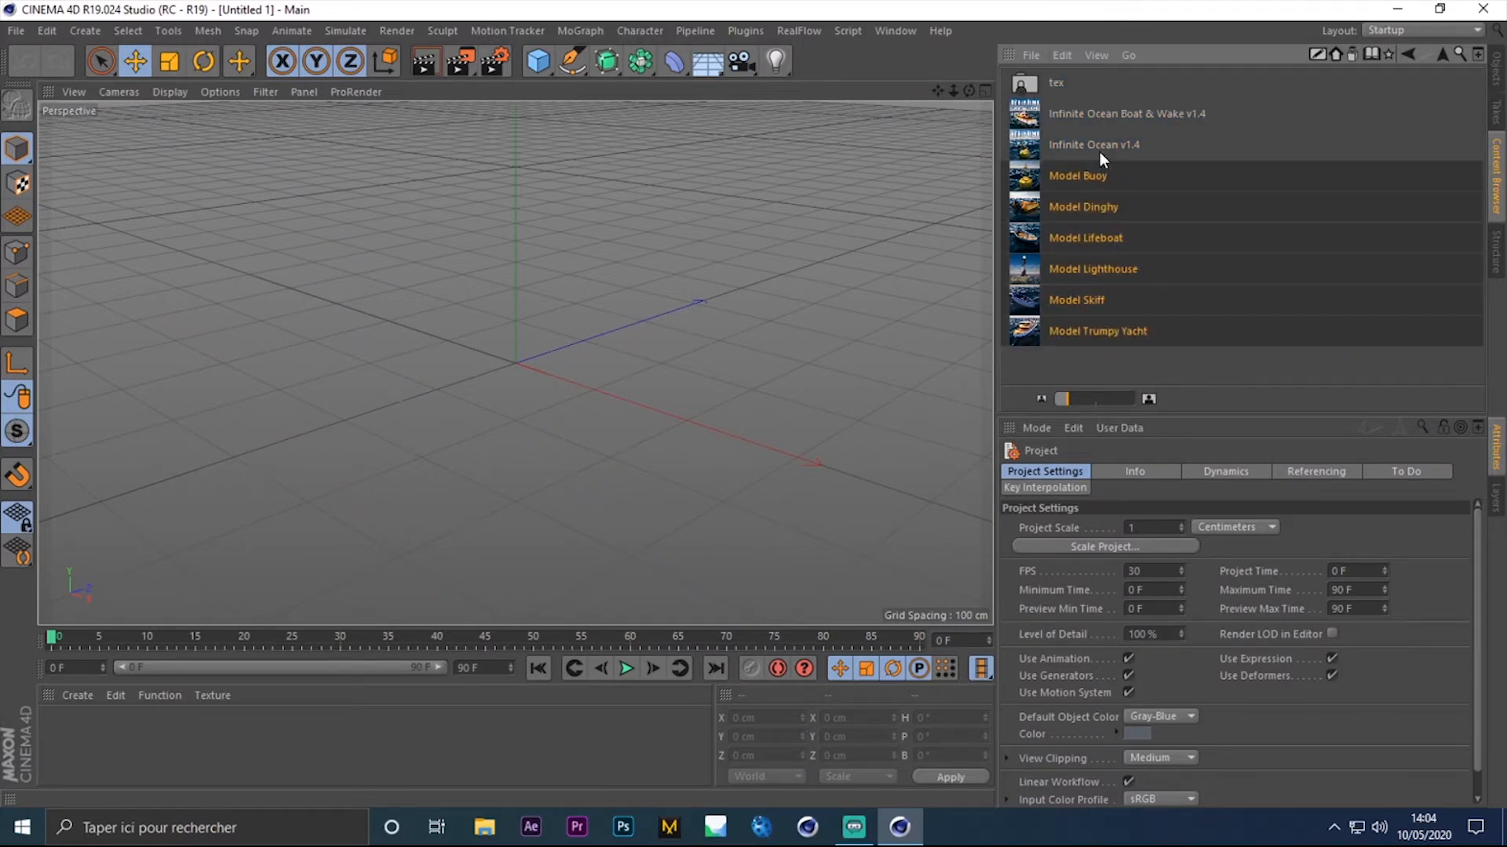
drag(1118, 360, 1123, 128)
drag(1114, 369, 1073, 88)
click(1117, 343)
drag(1155, 364, 1122, 96)
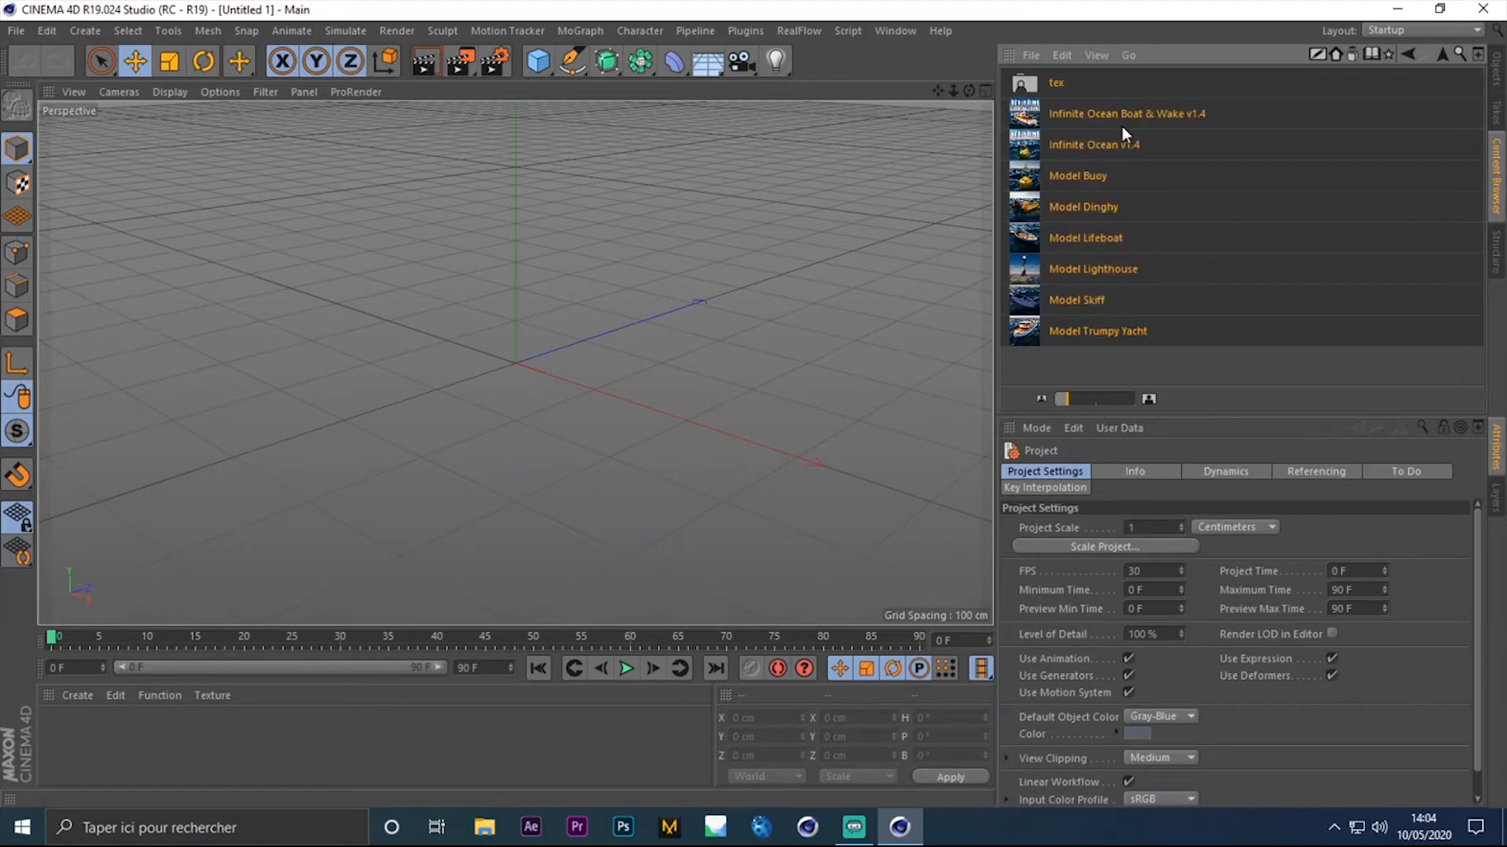
click(1142, 372)
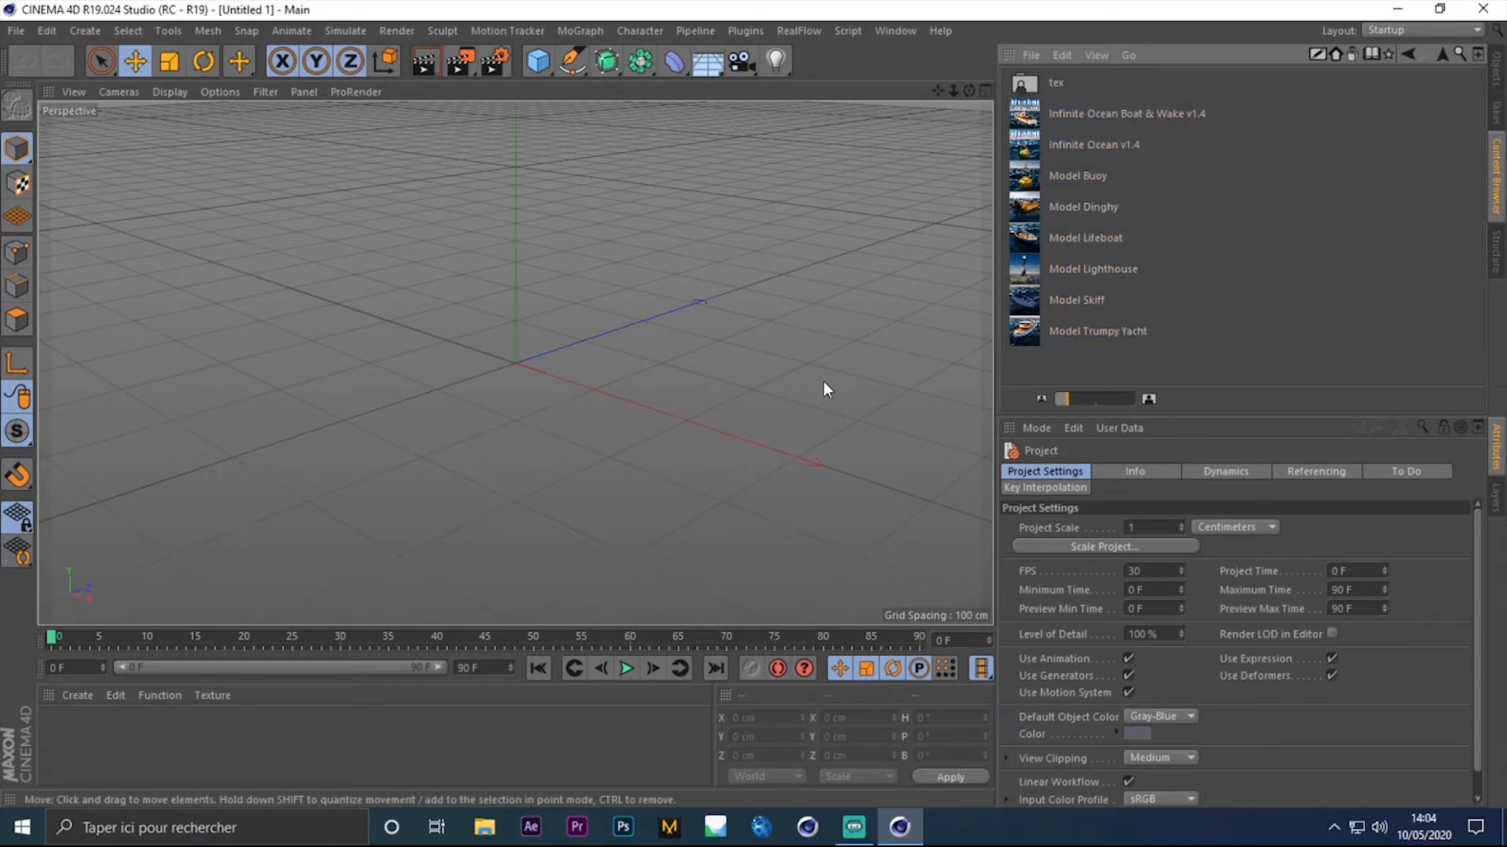
Load the Infinite Ocean v1.4 preset into the scene and delete the annotation tag from its parent object
double_click(1095, 144)
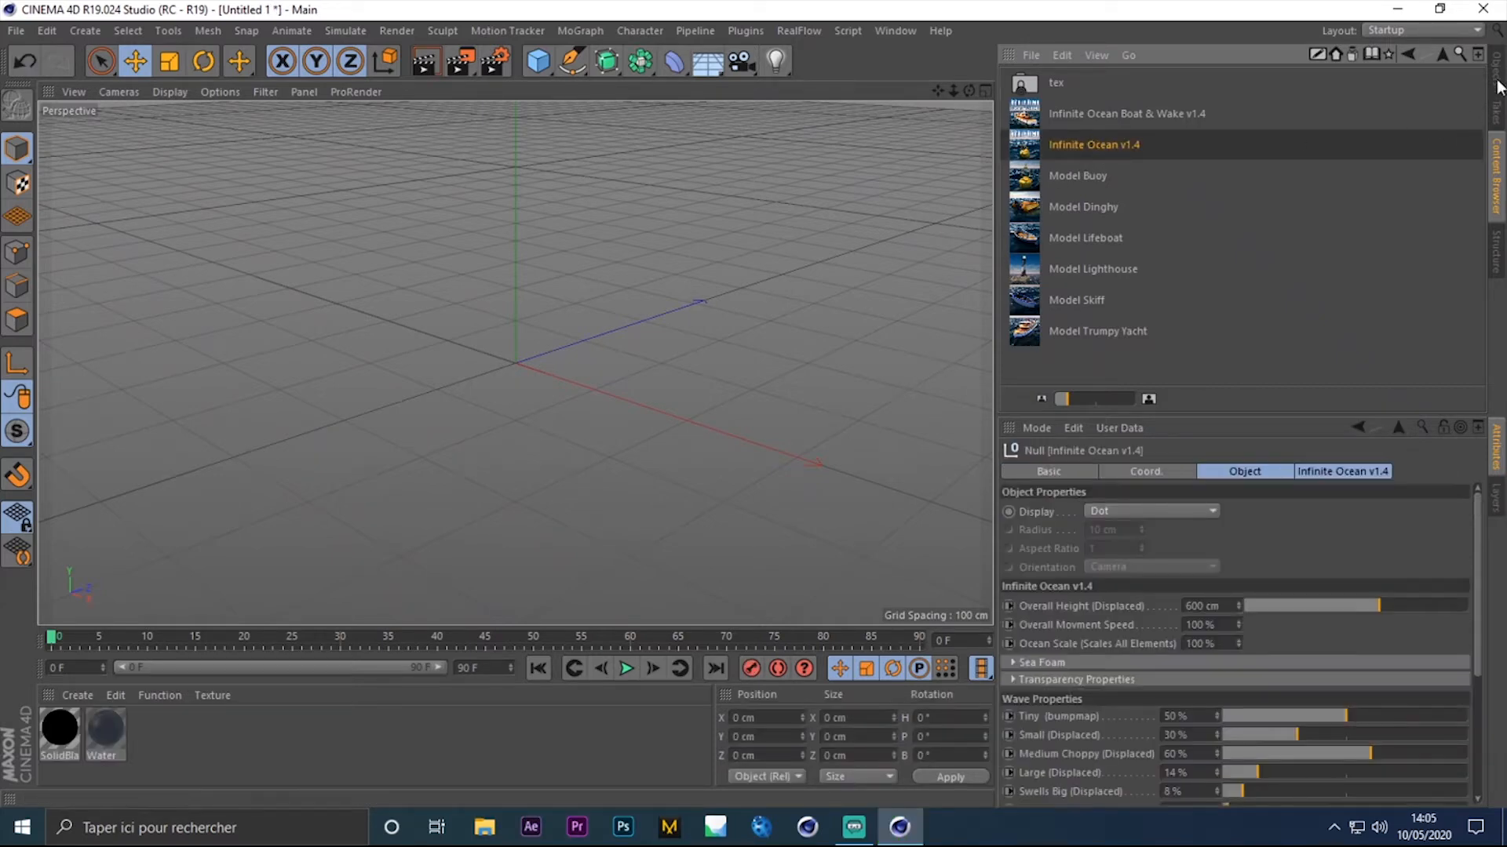
click(1497, 78)
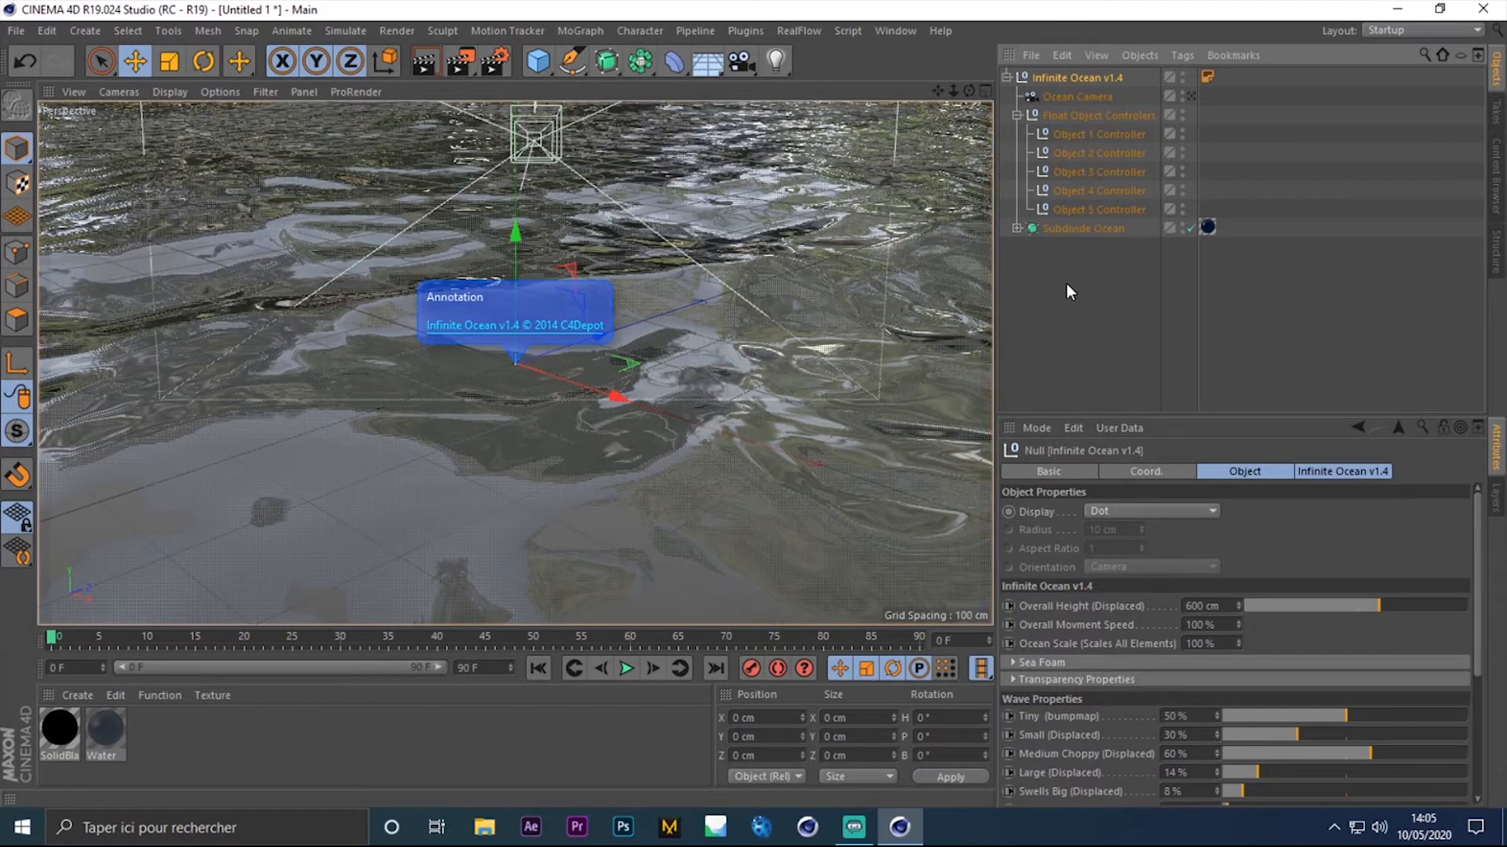
click(1067, 286)
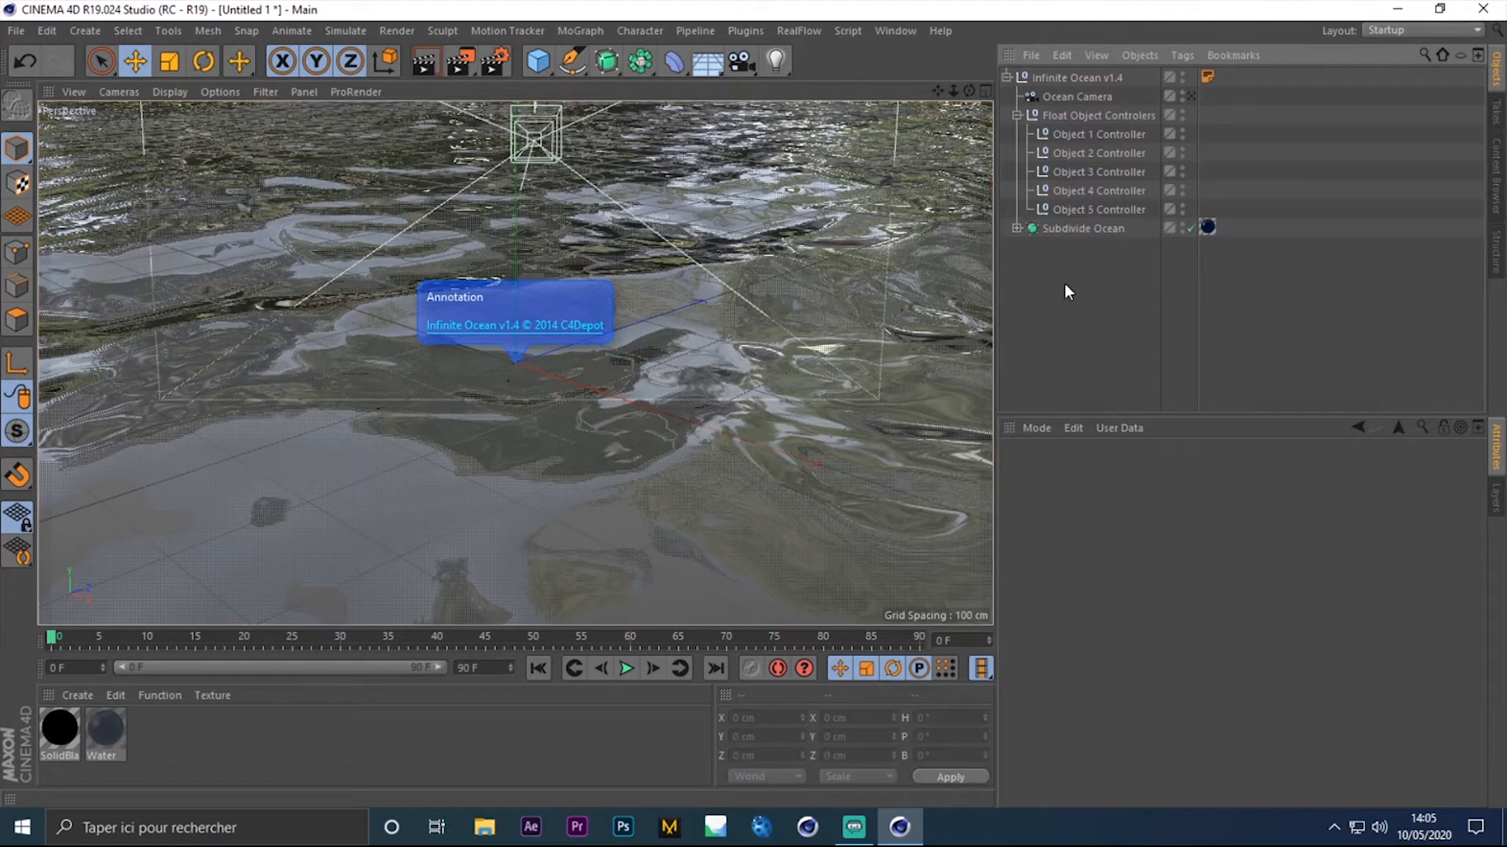
click(476, 307)
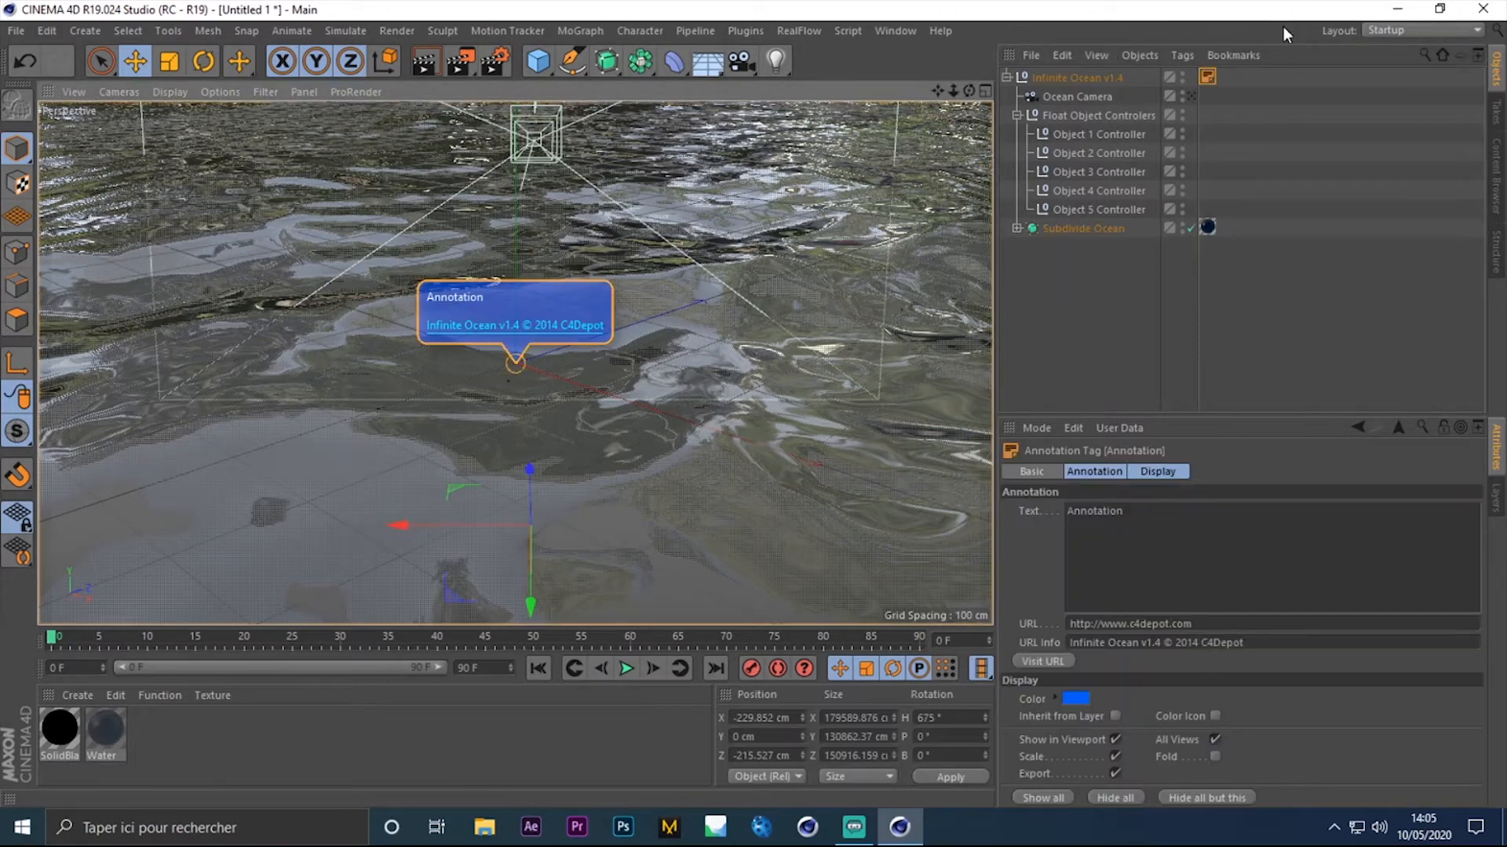
key(Delete)
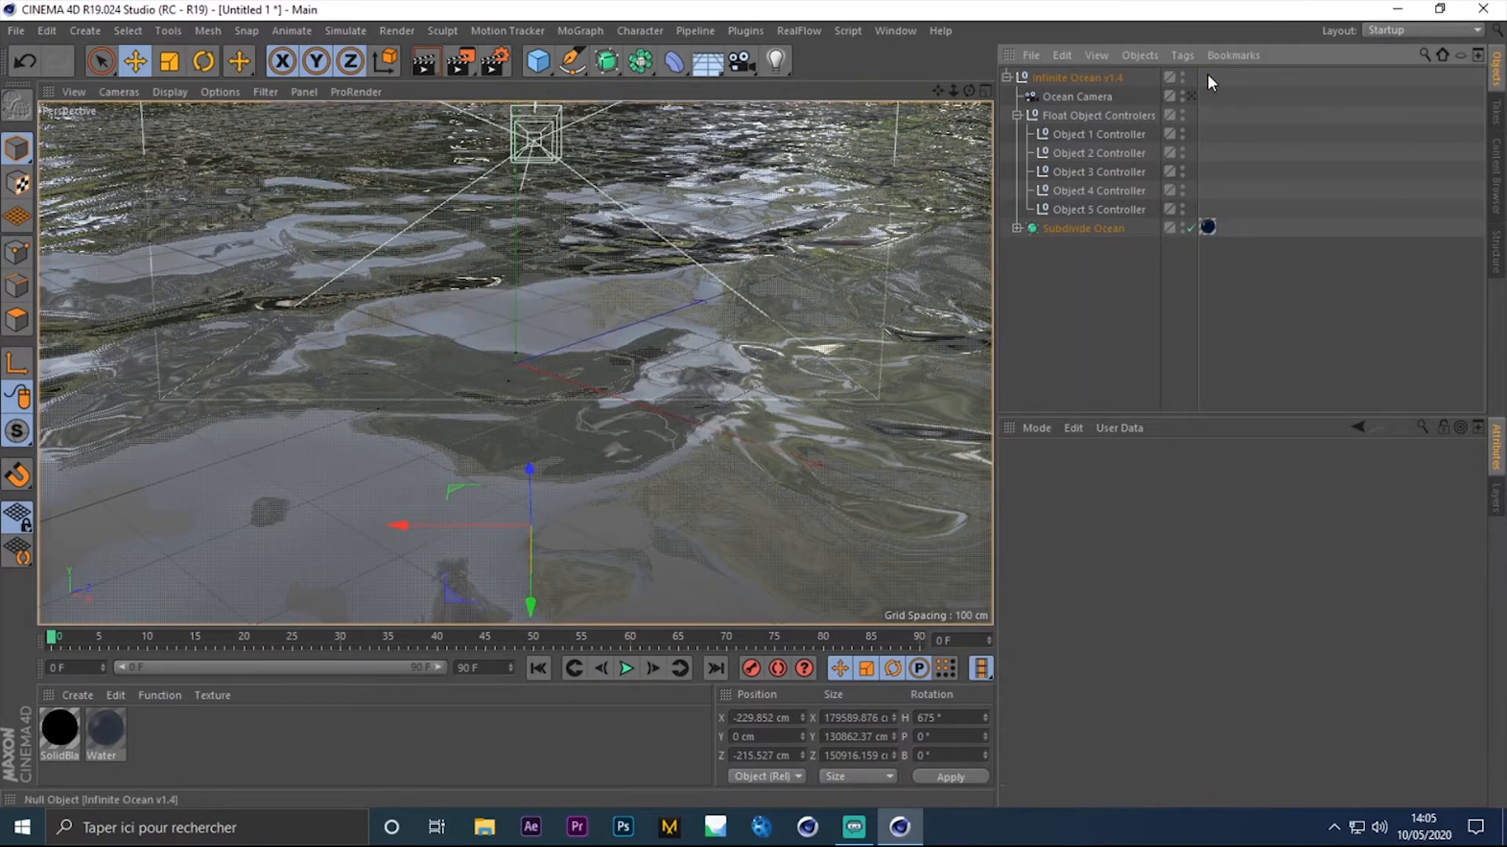
Look through the Ocean Camera and play the water animation briefly in the viewport
click(1191, 96)
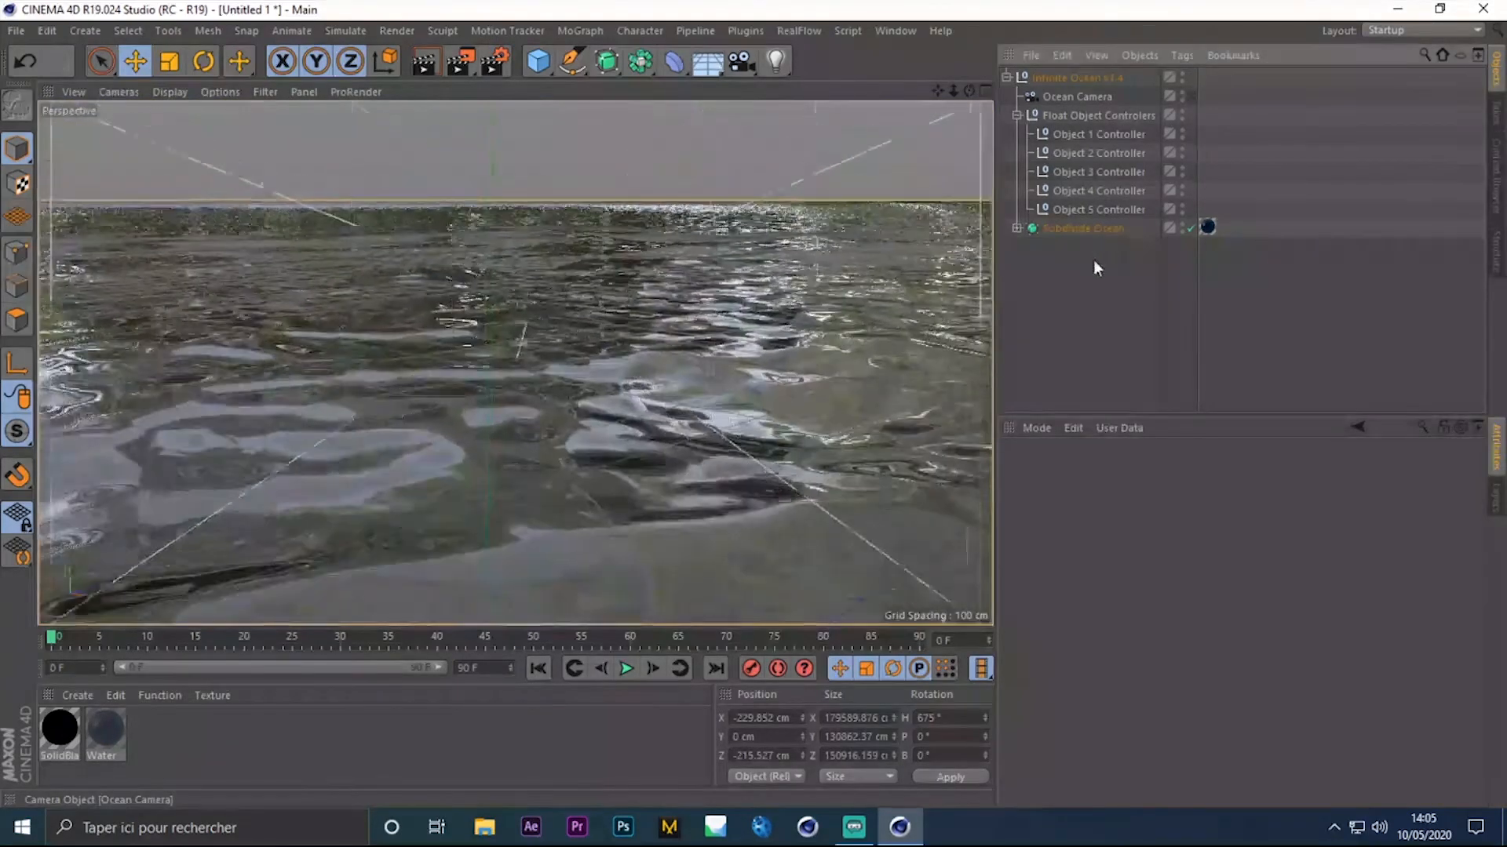
drag(1102, 270, 1056, 74)
drag(1120, 331, 1075, 68)
click(1076, 307)
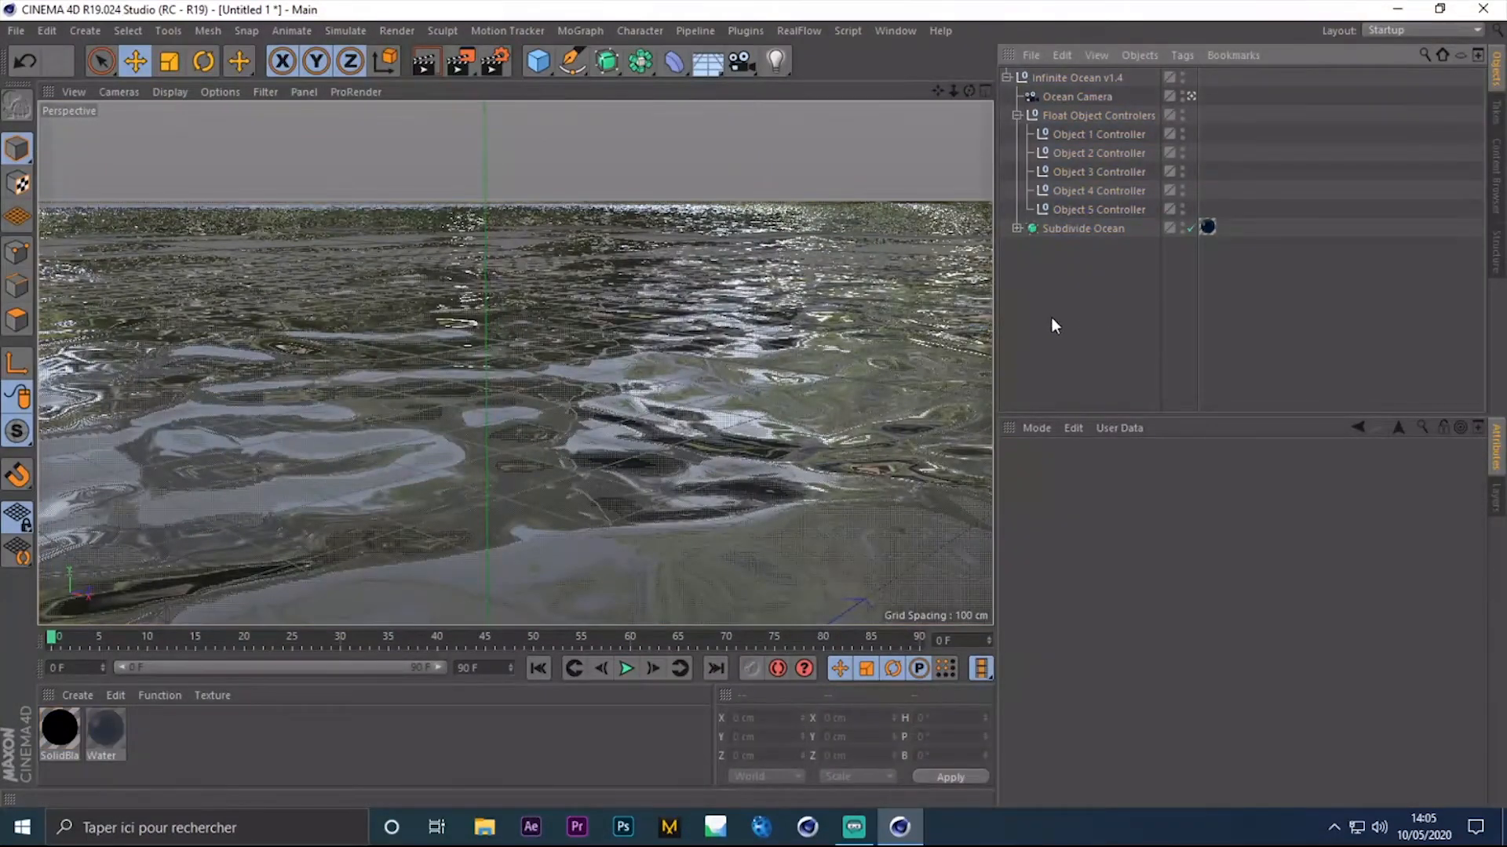
click(626, 670)
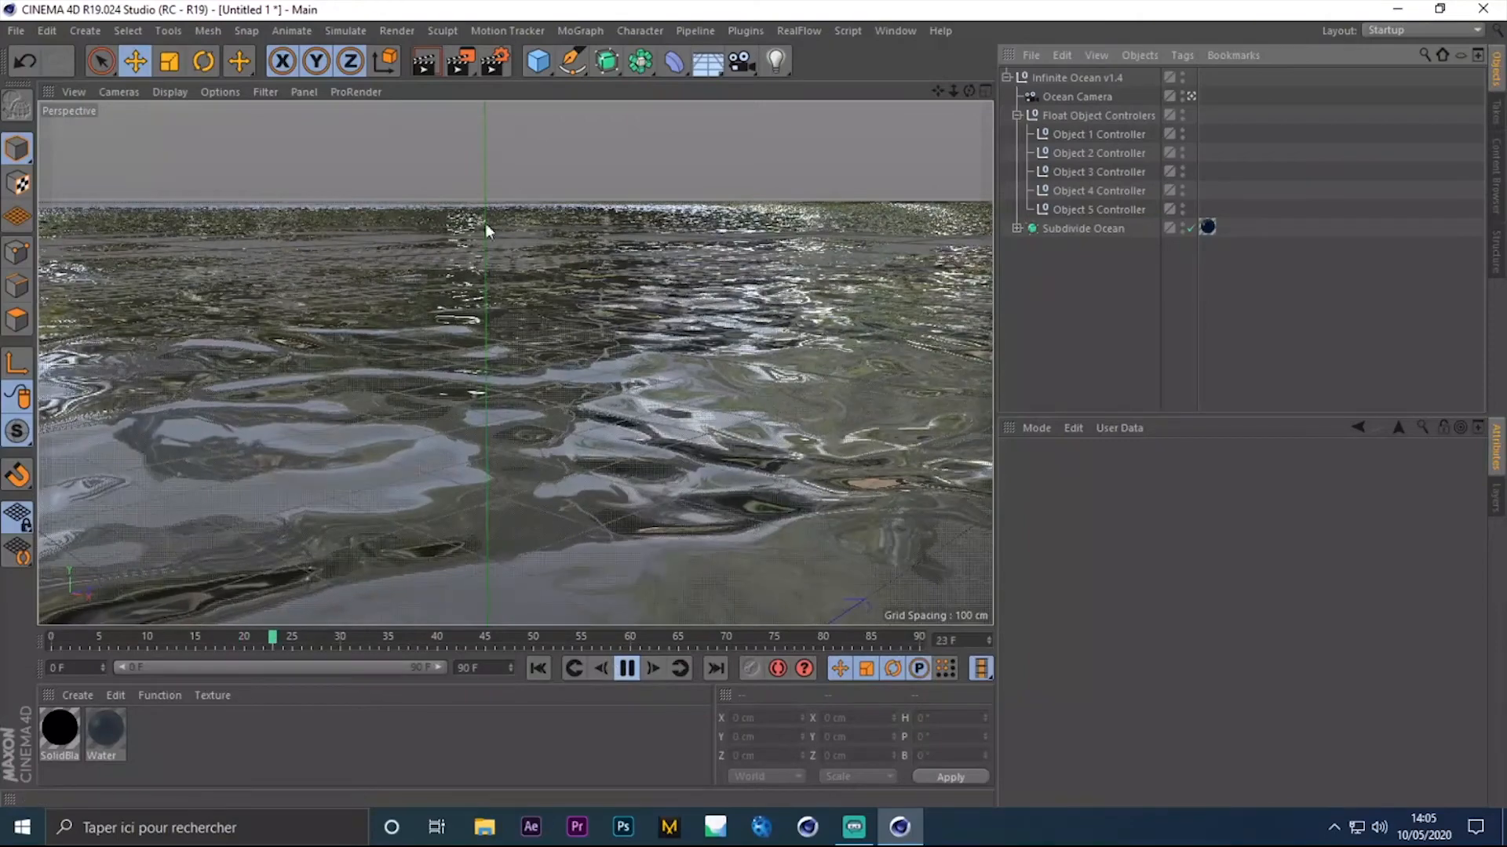
click(628, 668)
Try to extend the animation's end frame to 250
double_click(486, 668)
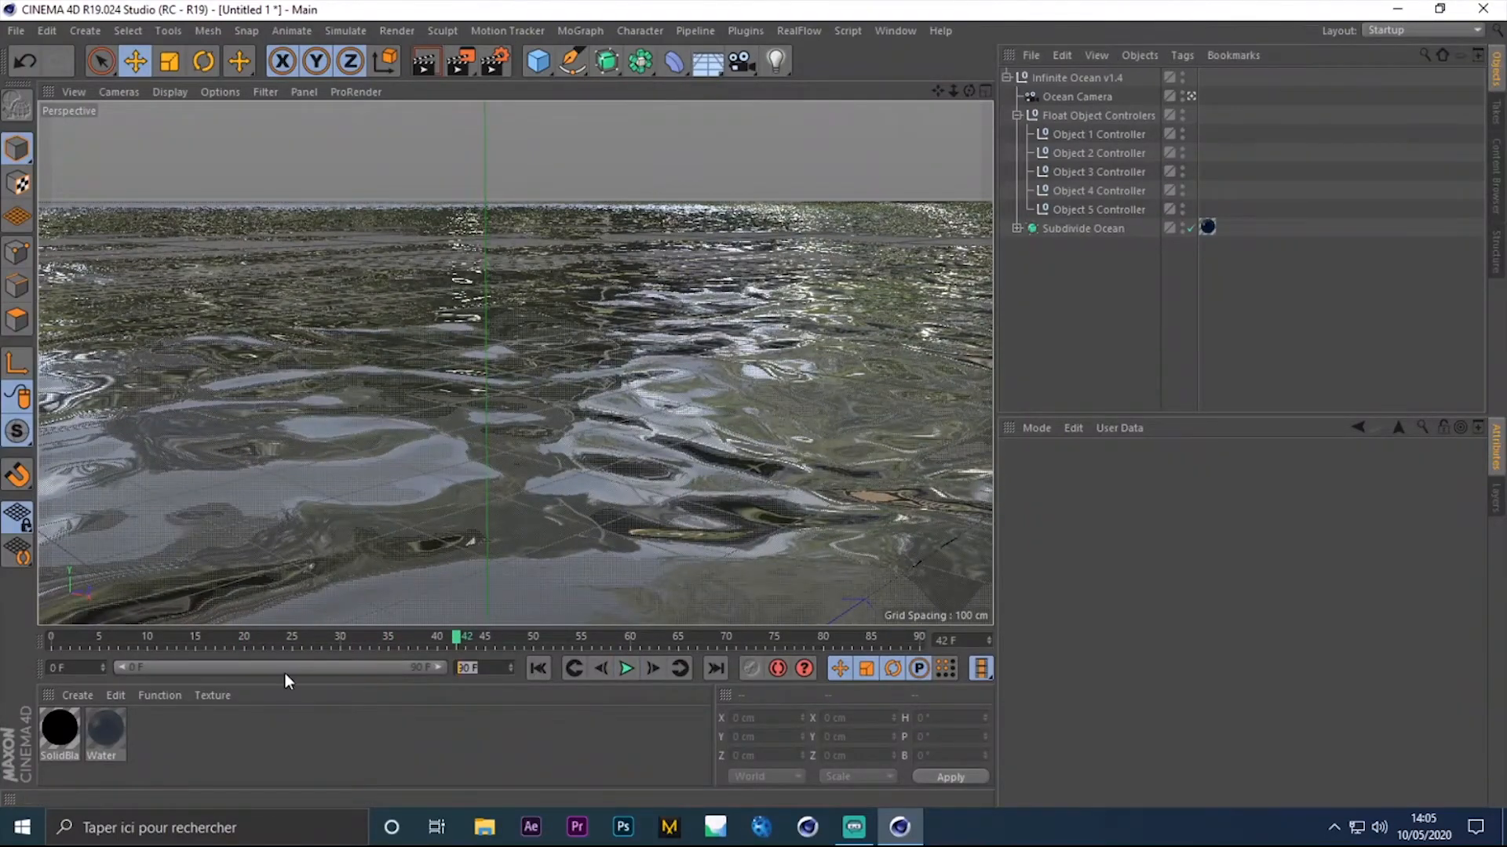
text(250)
key(Return)
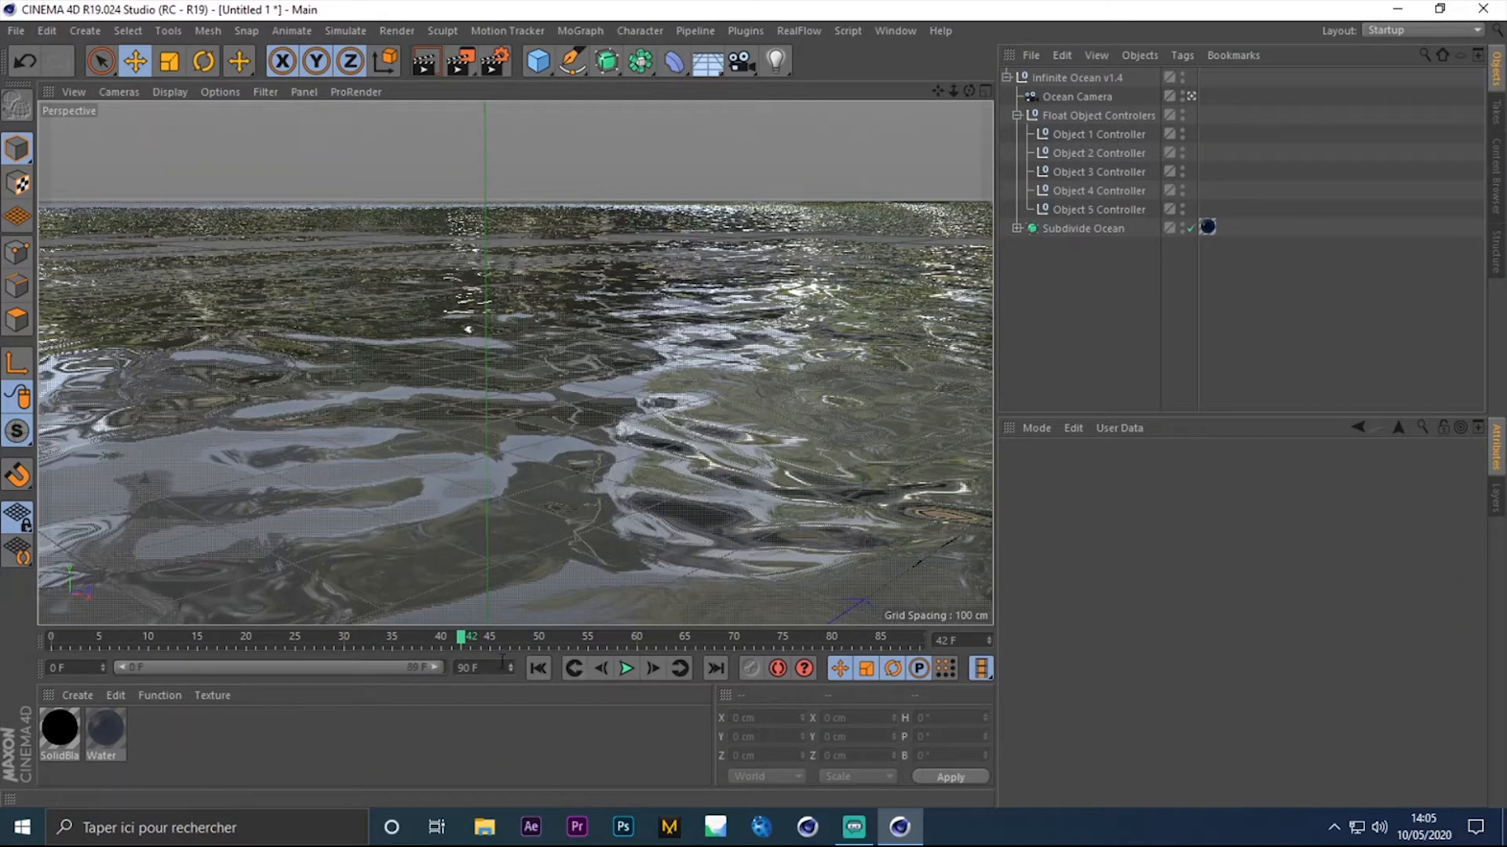
double_click(471, 668)
key(Return)
double_click(471, 667)
key(Return)
key(Tab)
key(Return)
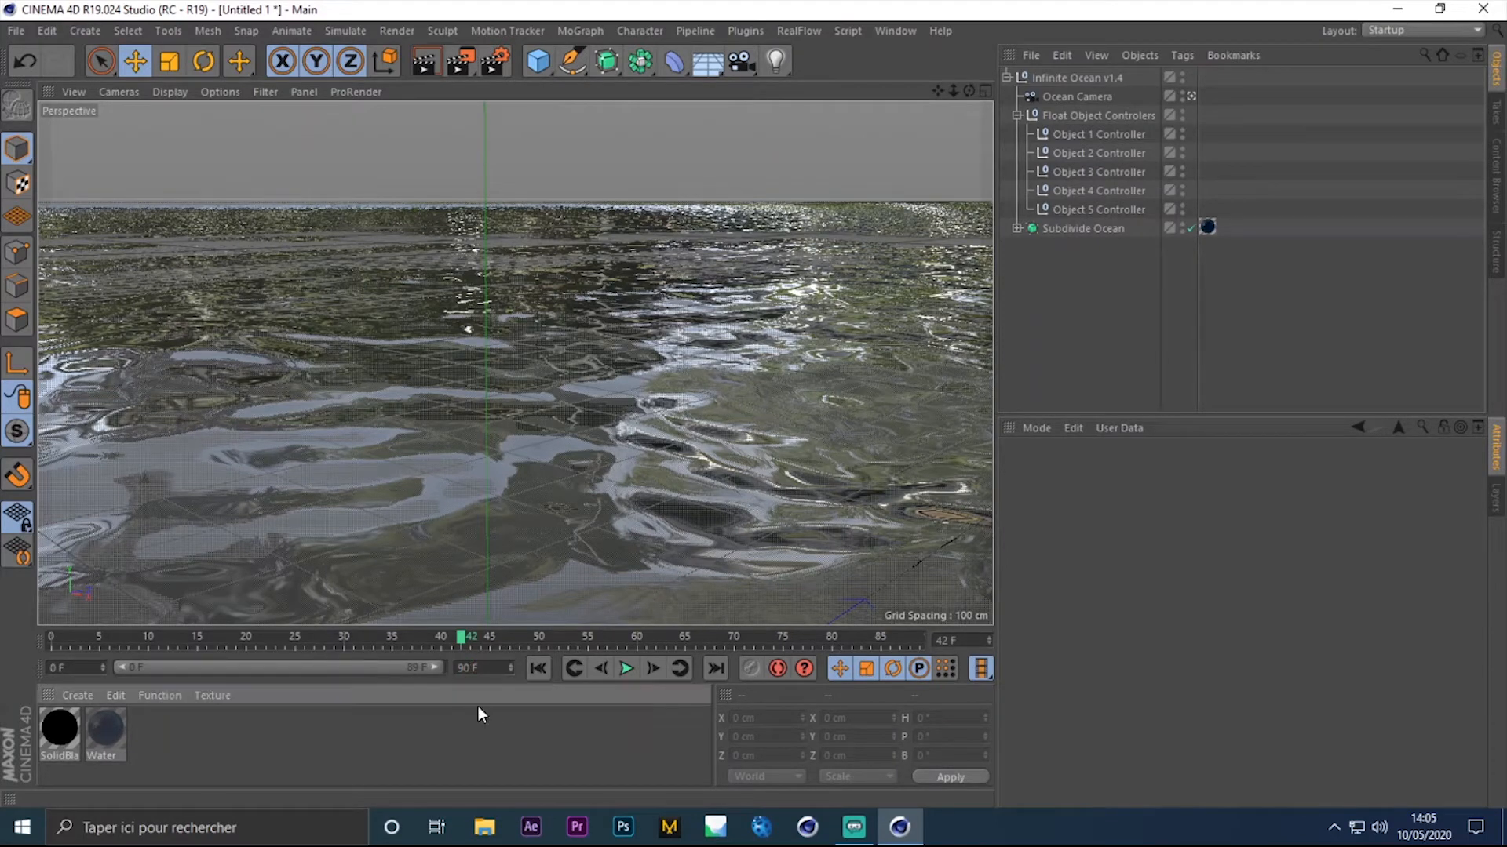
drag(441, 670, 507, 684)
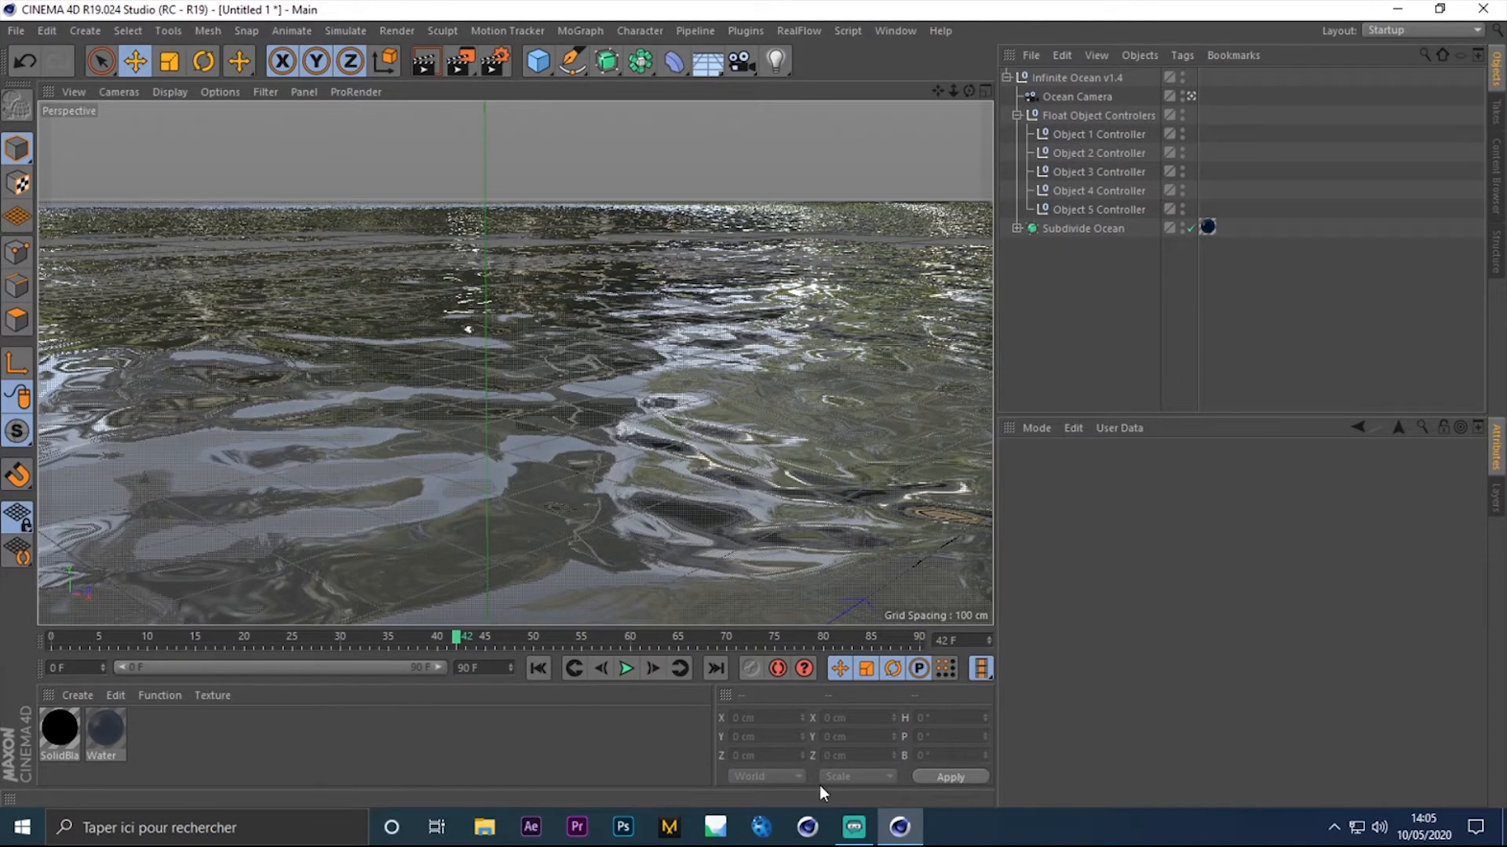
Scrub the timeline to frame 26 and render a preview of the ocean in the viewport
drag(458, 640, 678, 639)
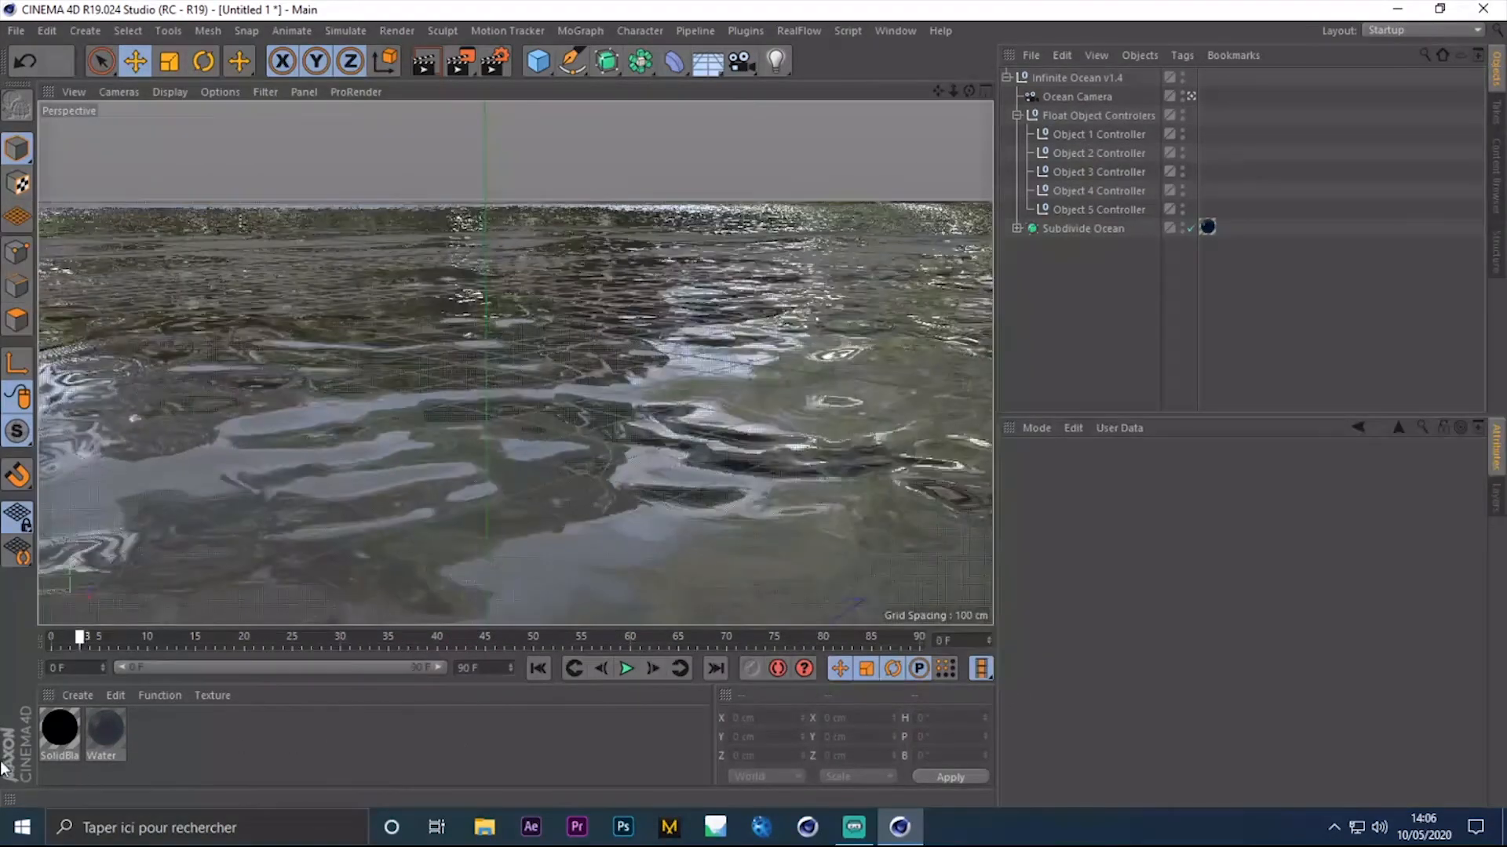
drag(136, 691, 300, 690)
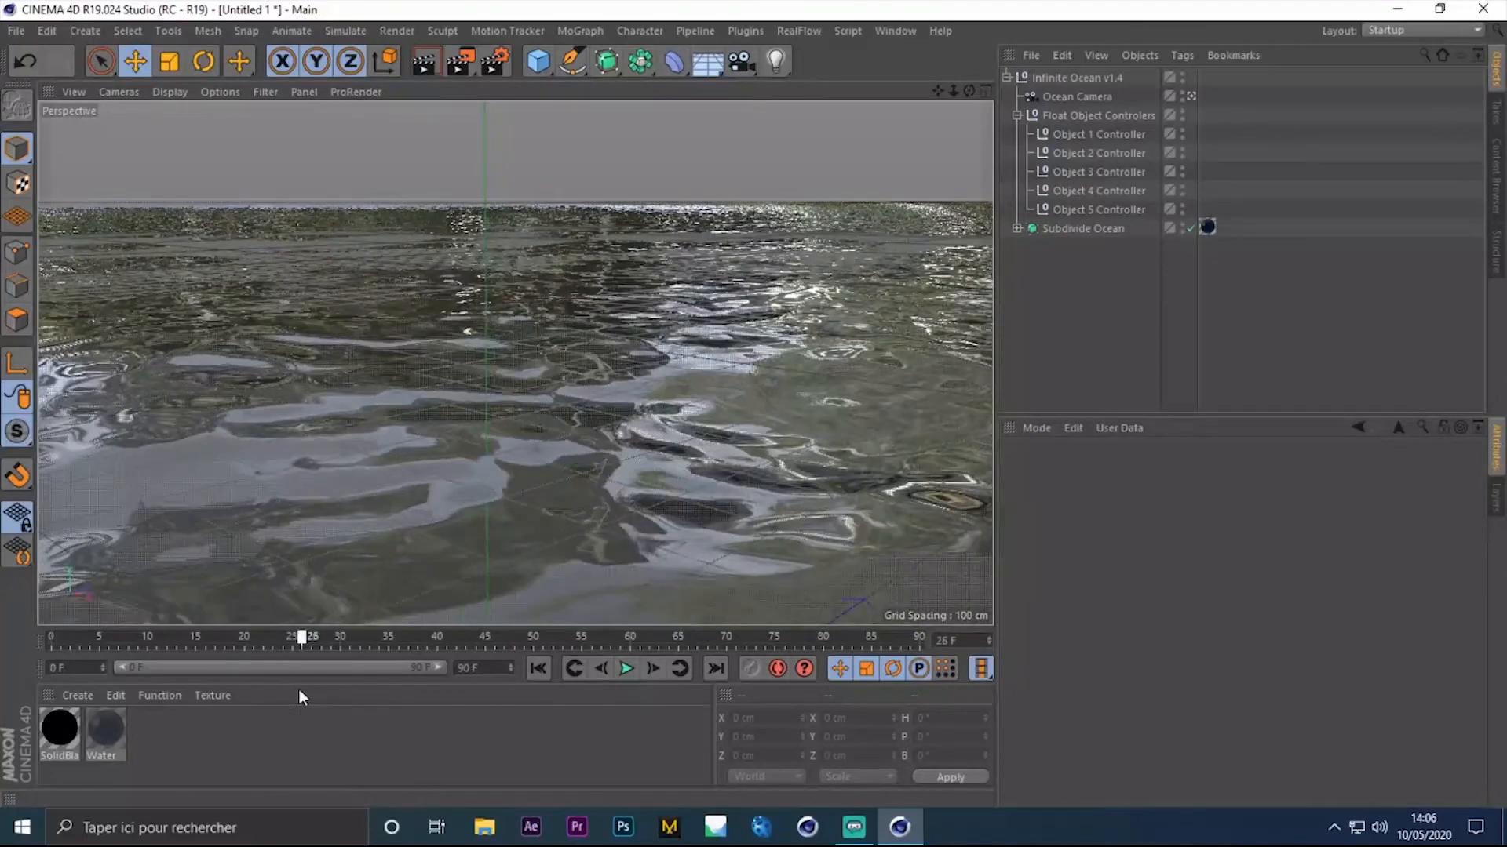
click(422, 60)
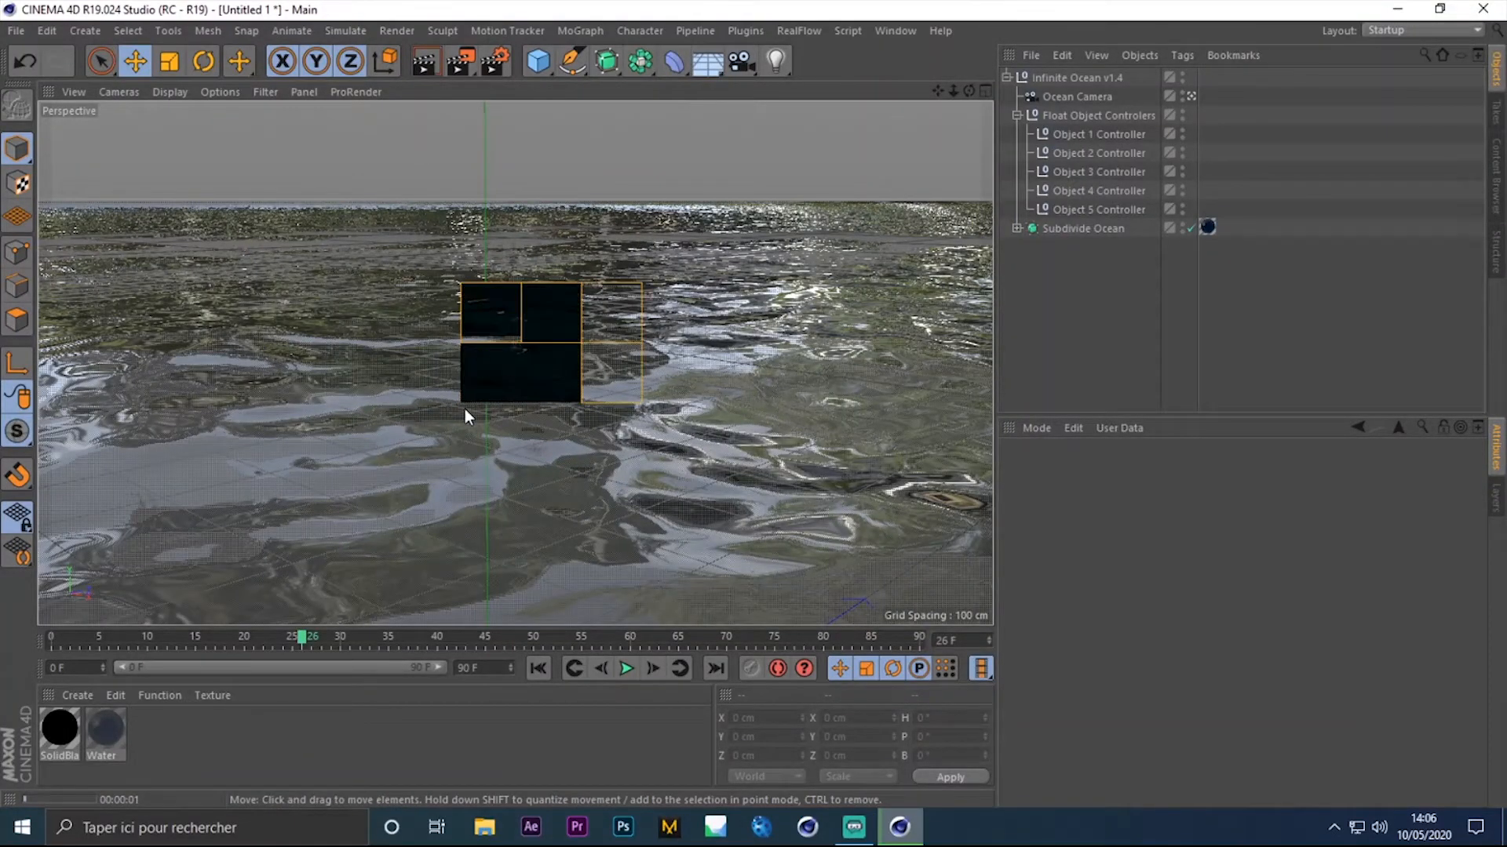
click(562, 266)
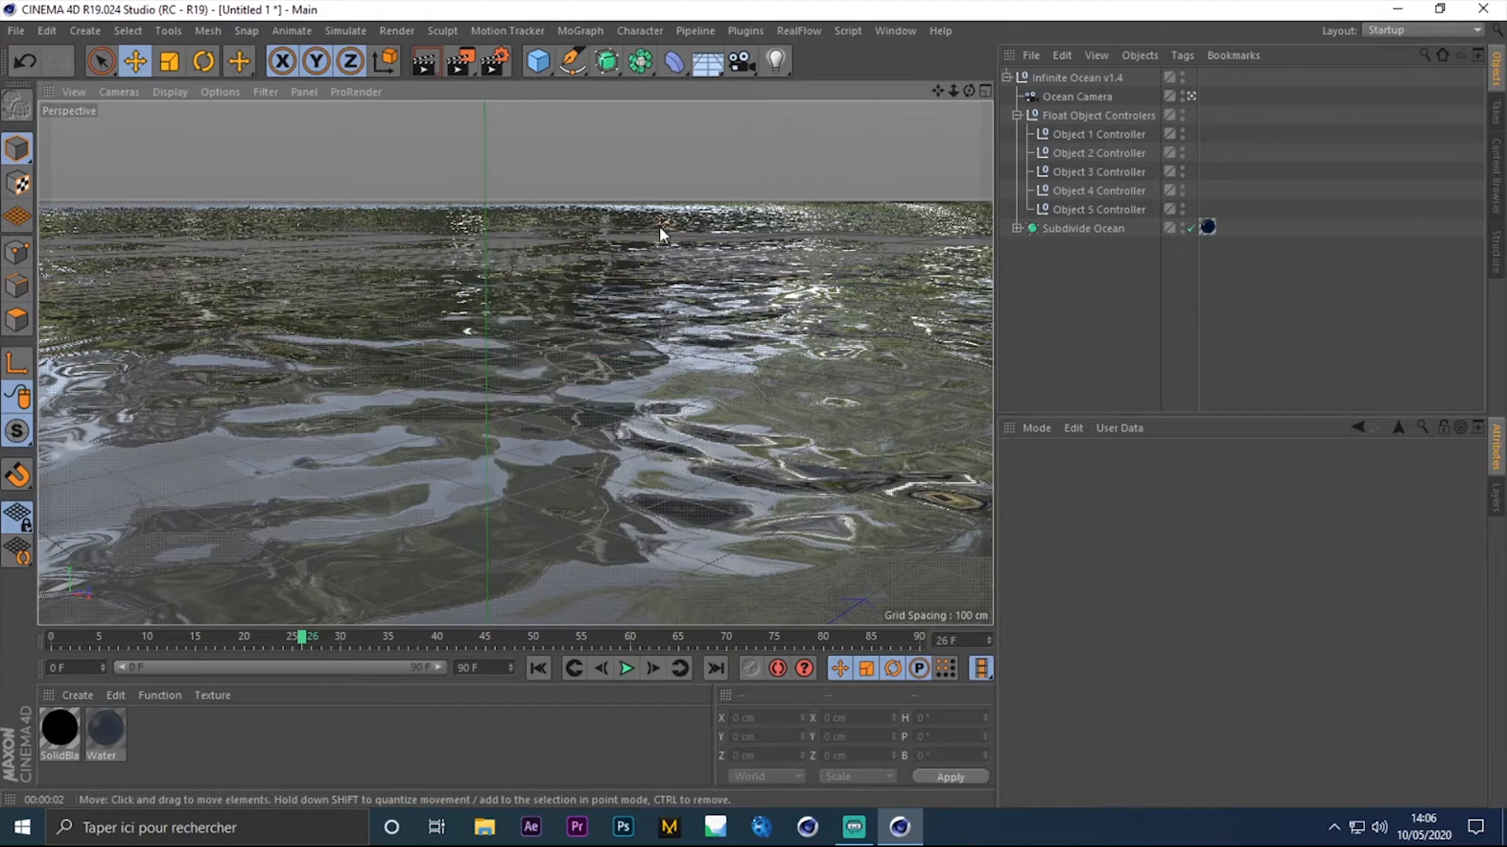
Add a Physical Sky to the scene and render a new preview of the ocean in the viewport
click(702, 72)
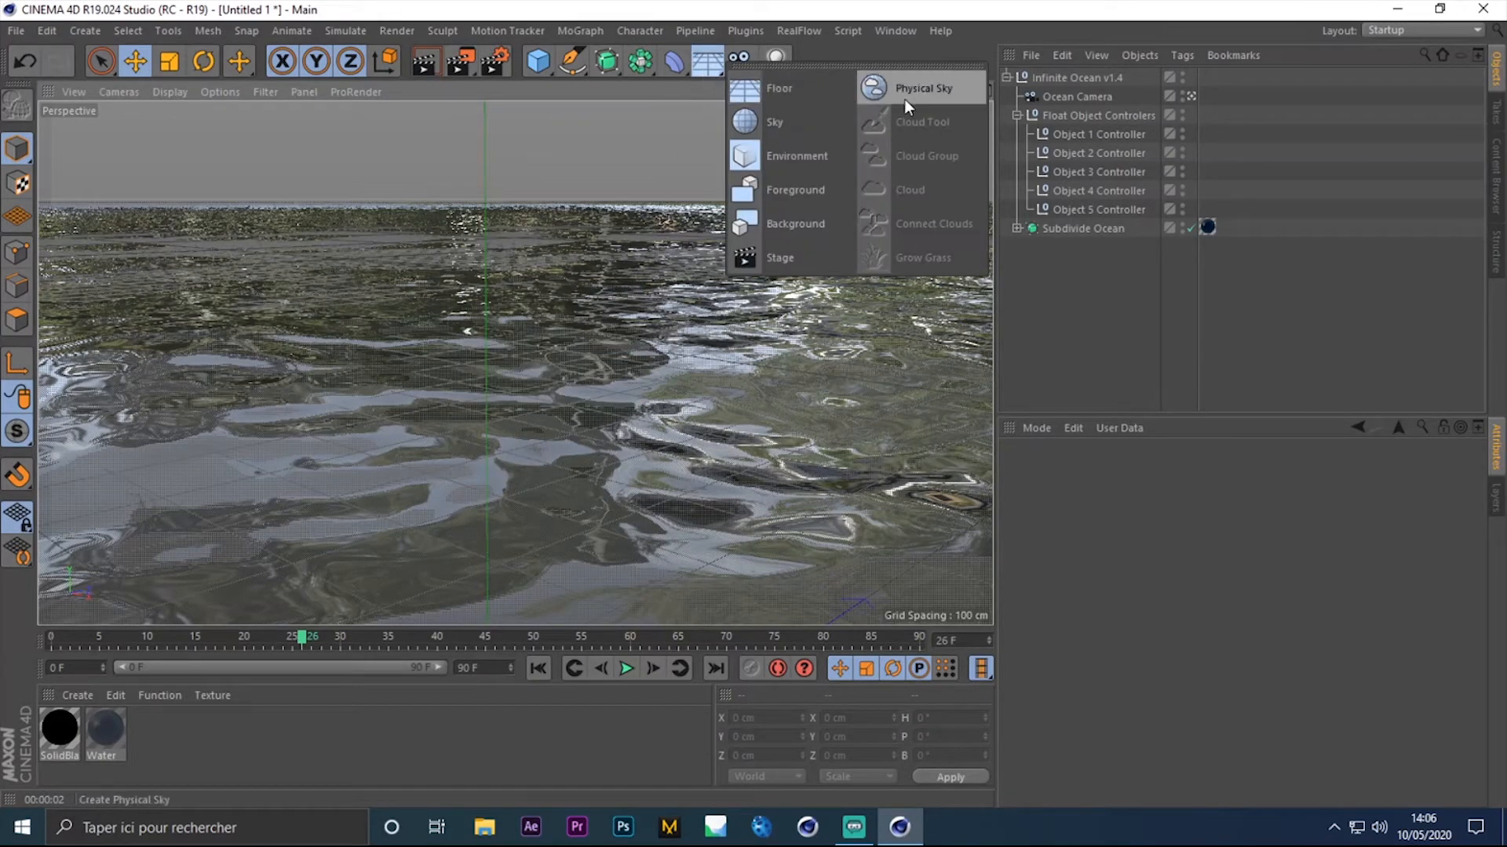
click(889, 89)
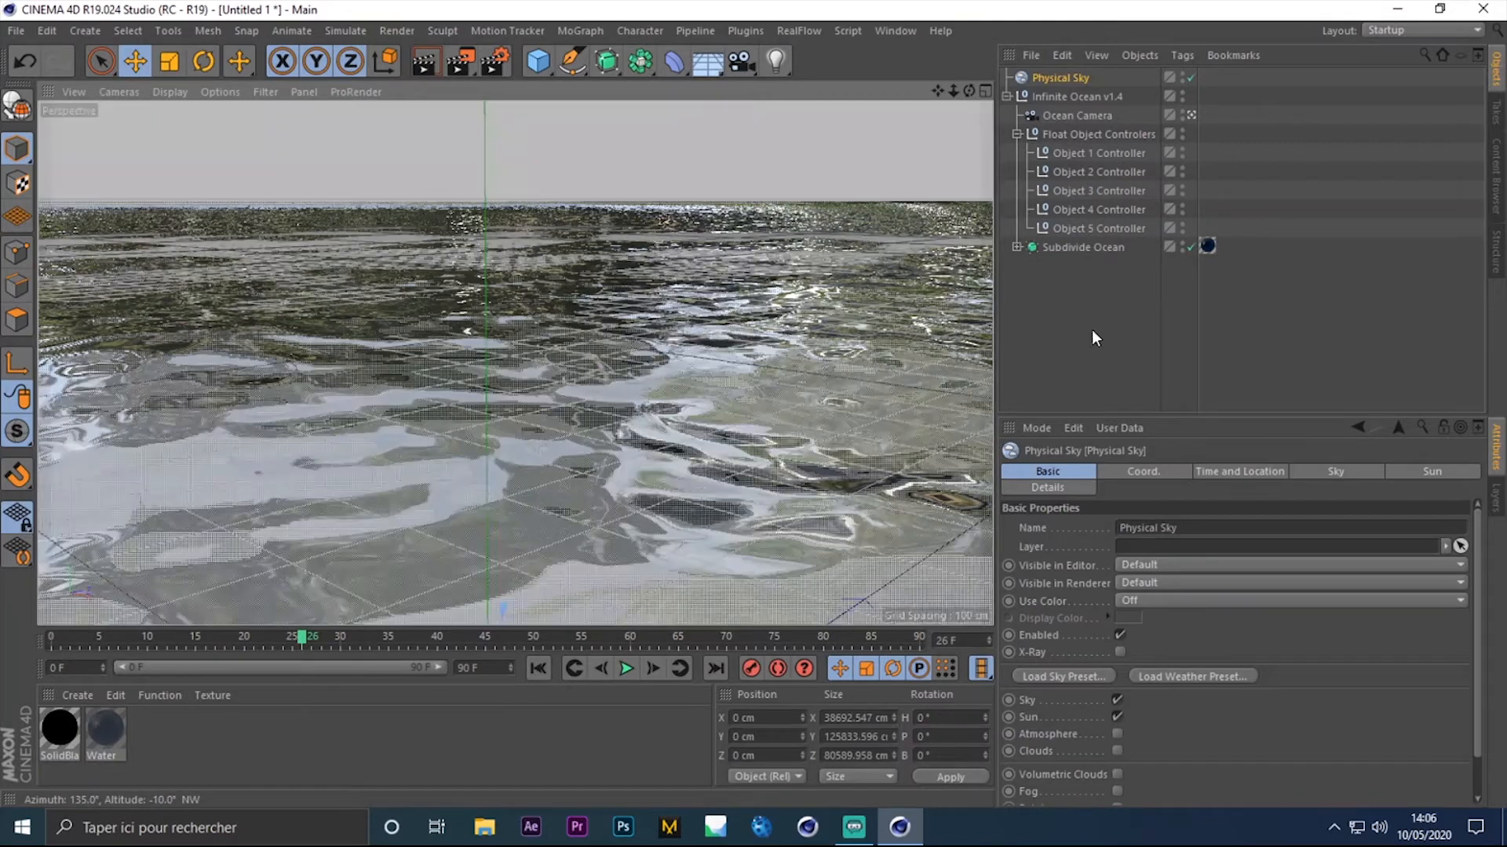
click(1095, 337)
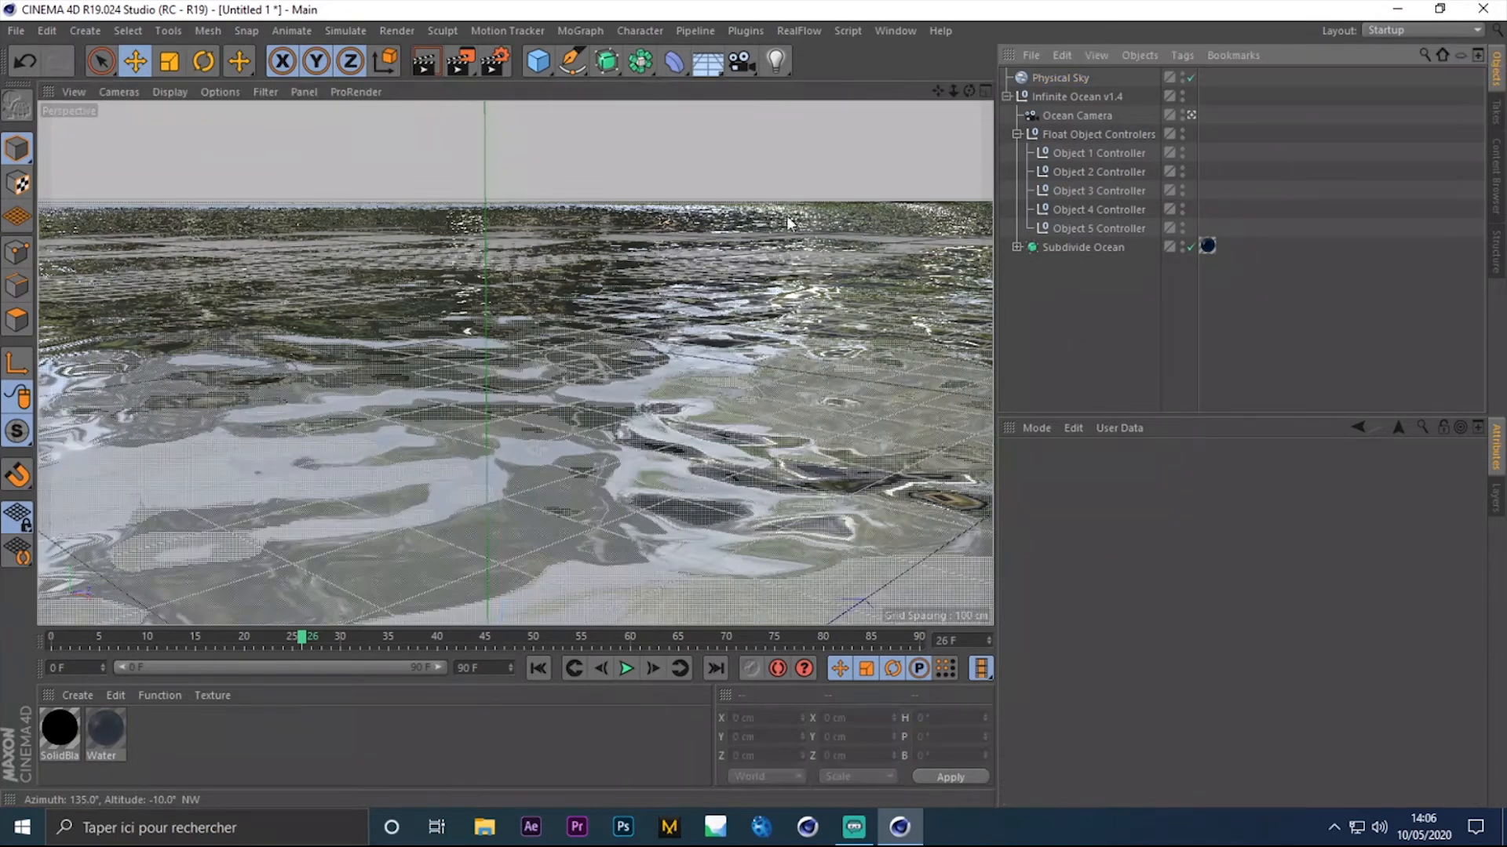
key(ctrl+r)
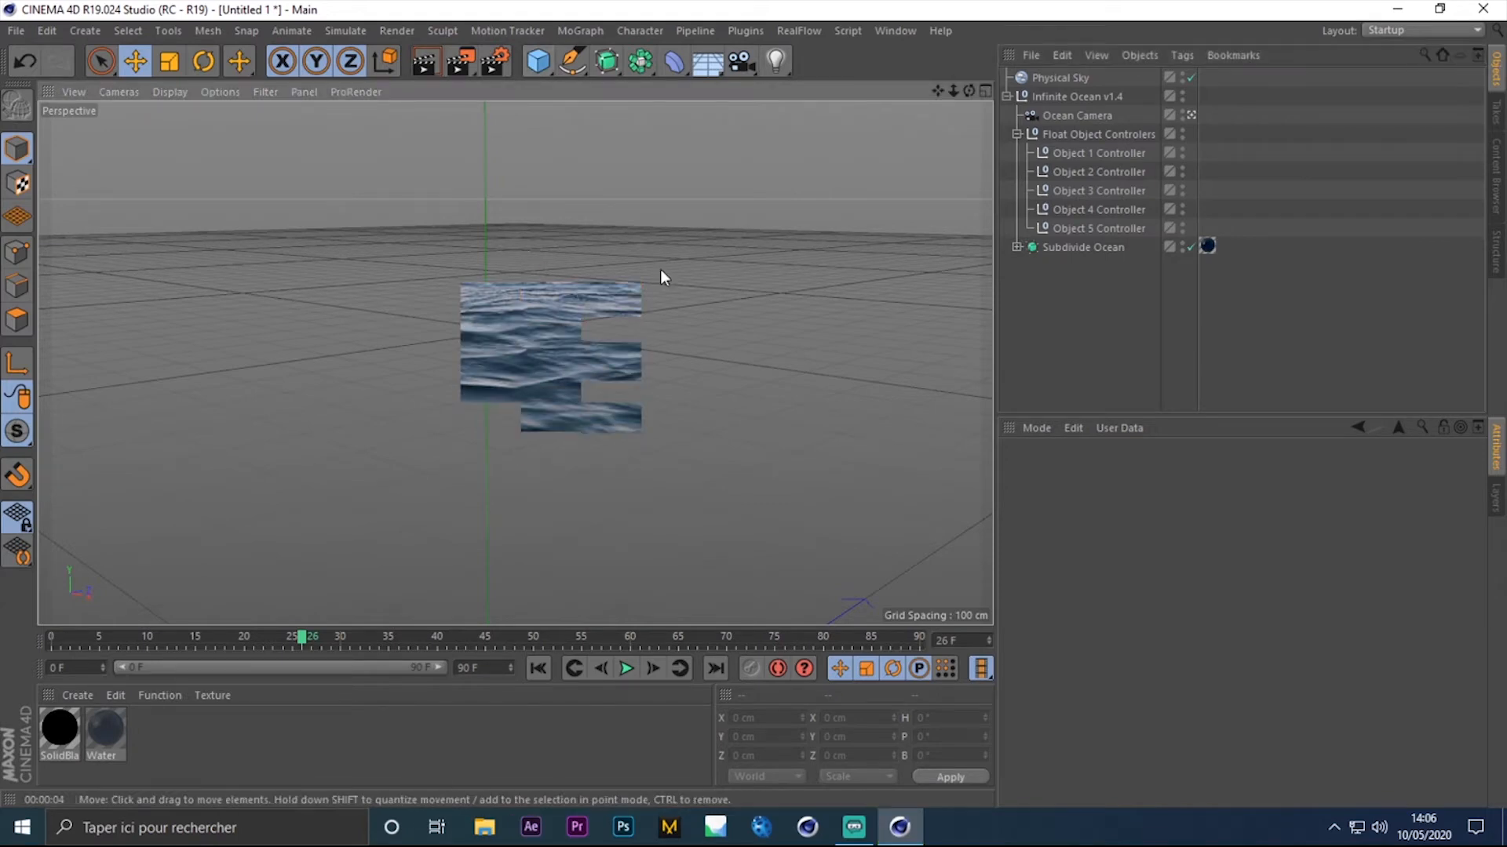
click(805, 340)
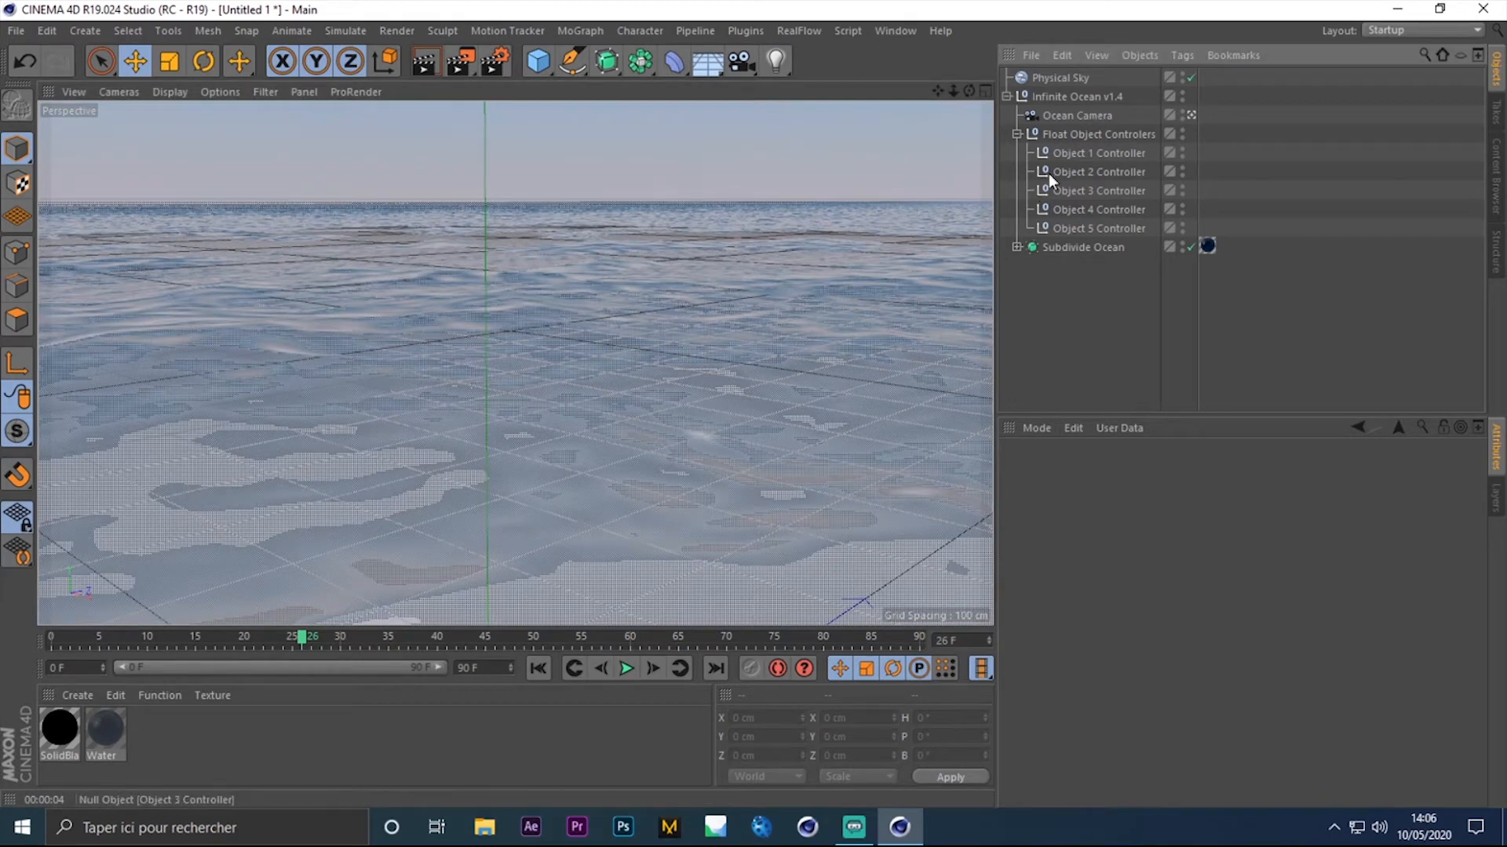
Try raising the Infinite Ocean v1.4 object's Overall Height to 994 cm and reset it to 600 cm
click(1044, 97)
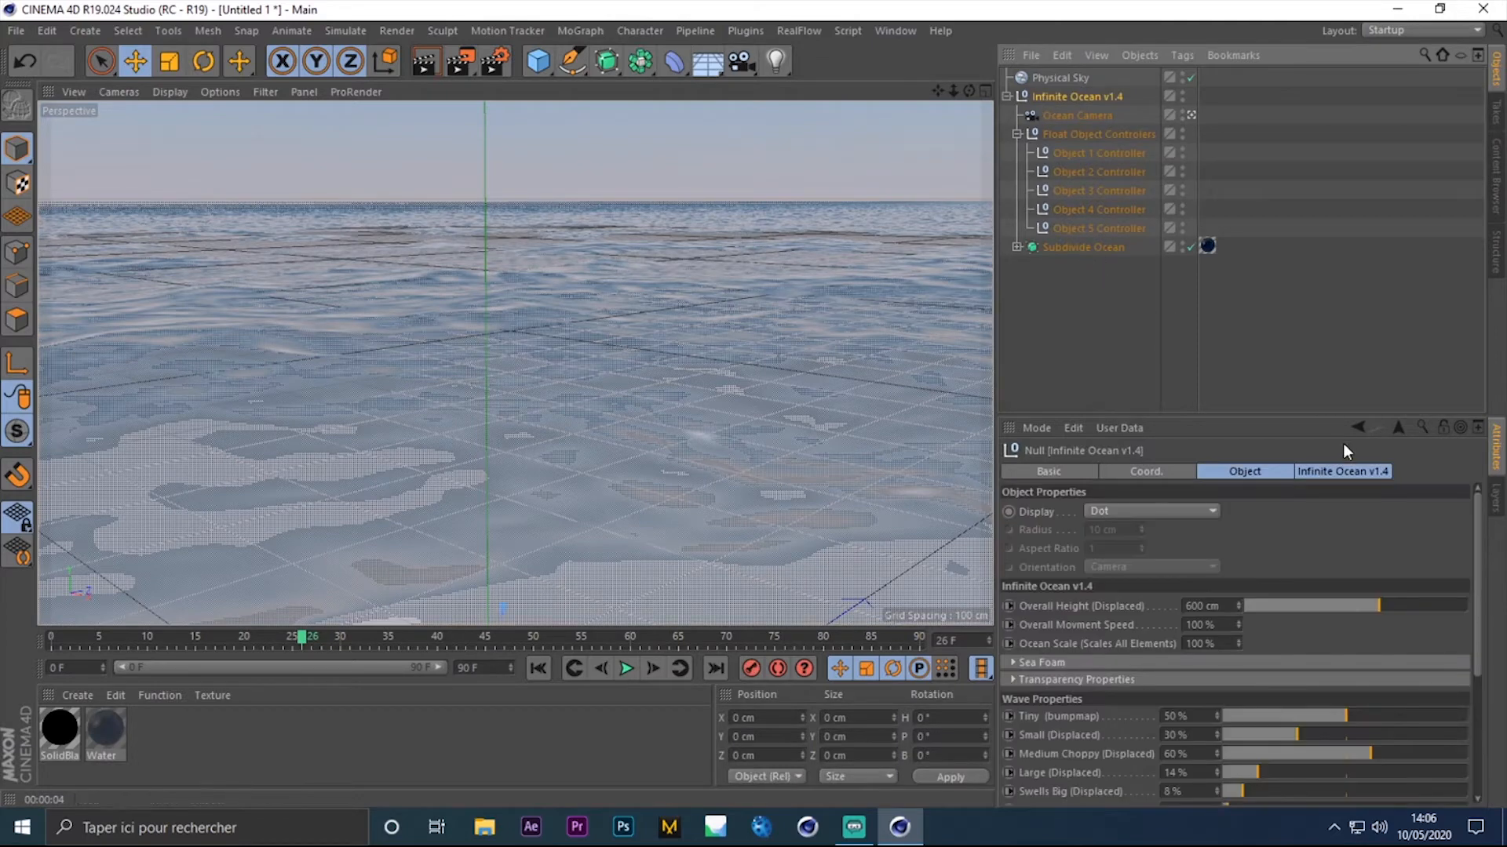
click(1325, 473)
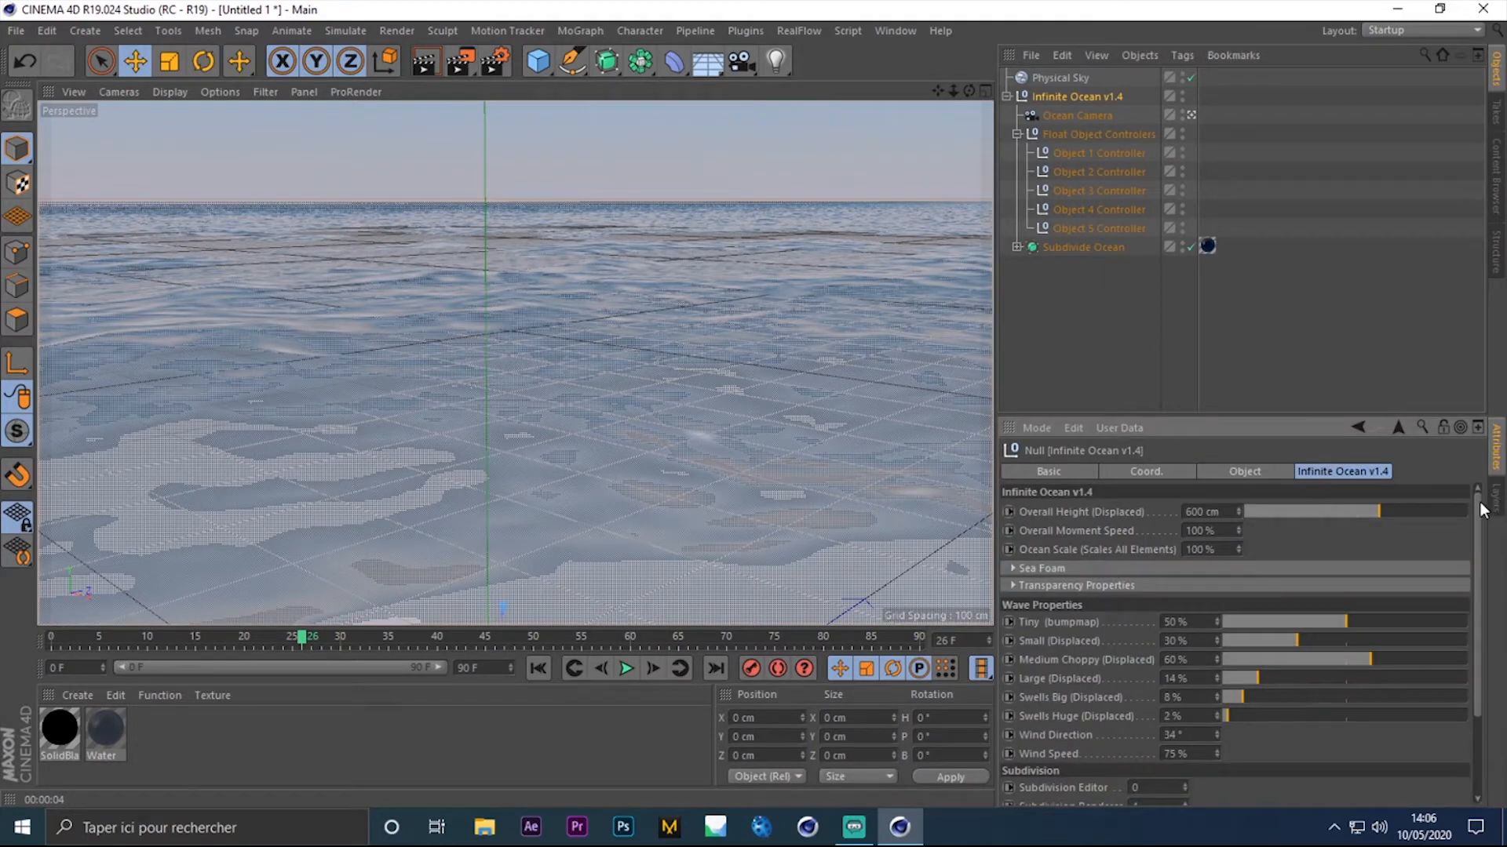
drag(1482, 508, 1443, 496)
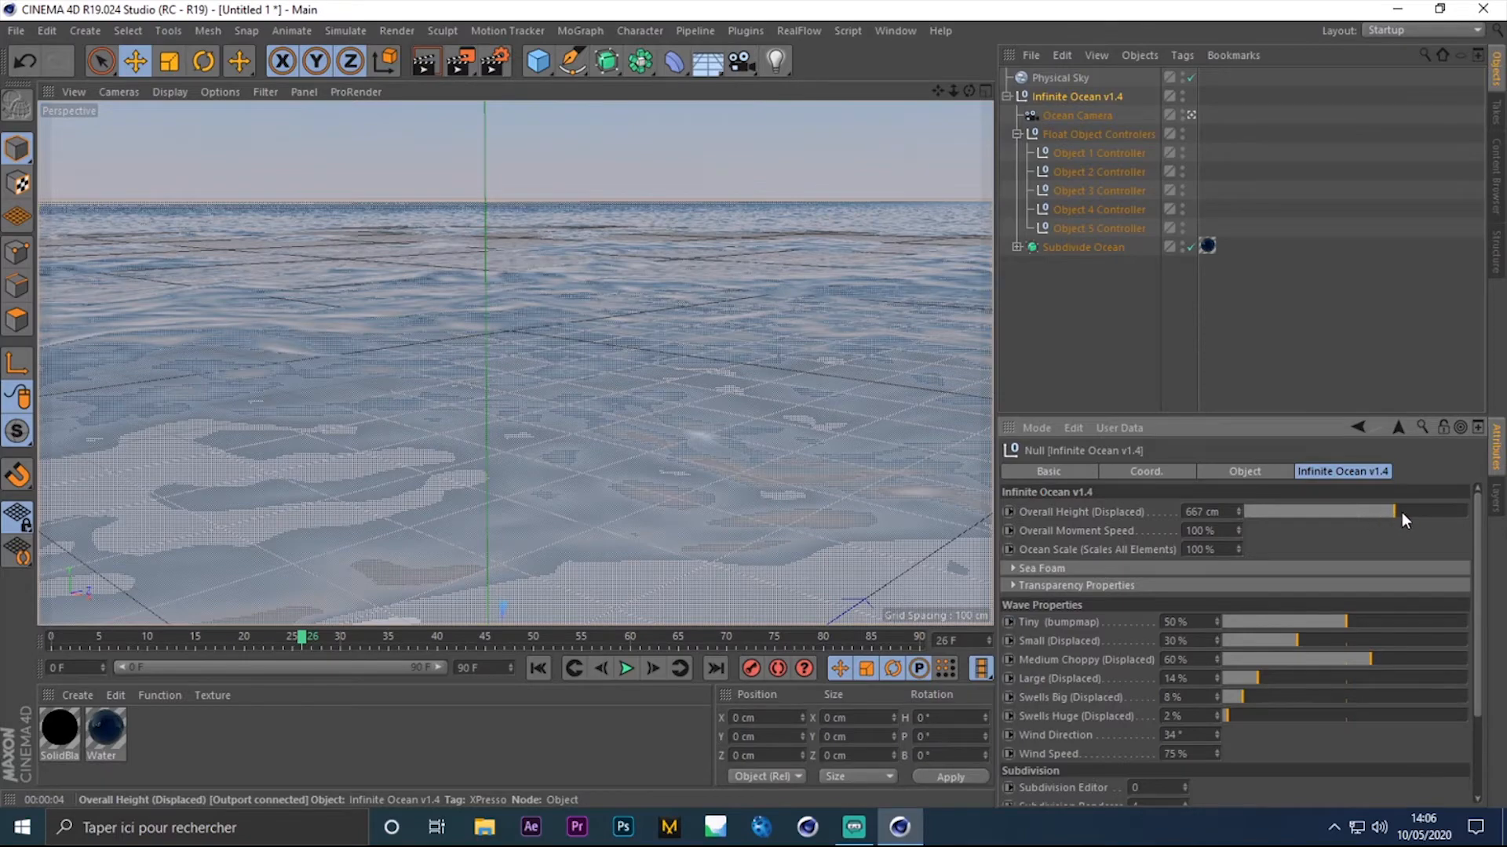
drag(1401, 511, 1453, 518)
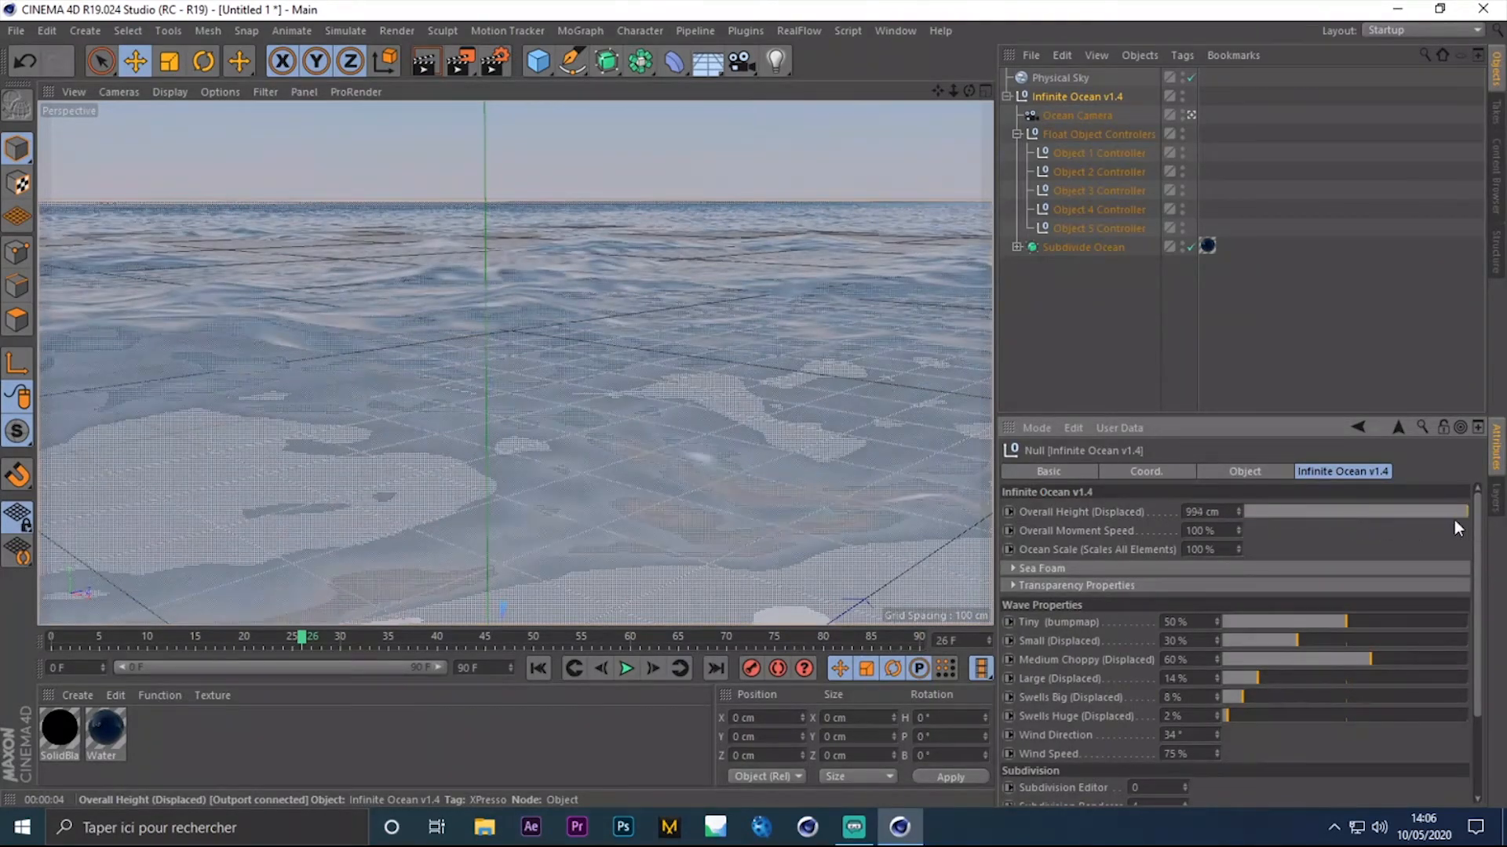
click(1201, 511)
text(600)
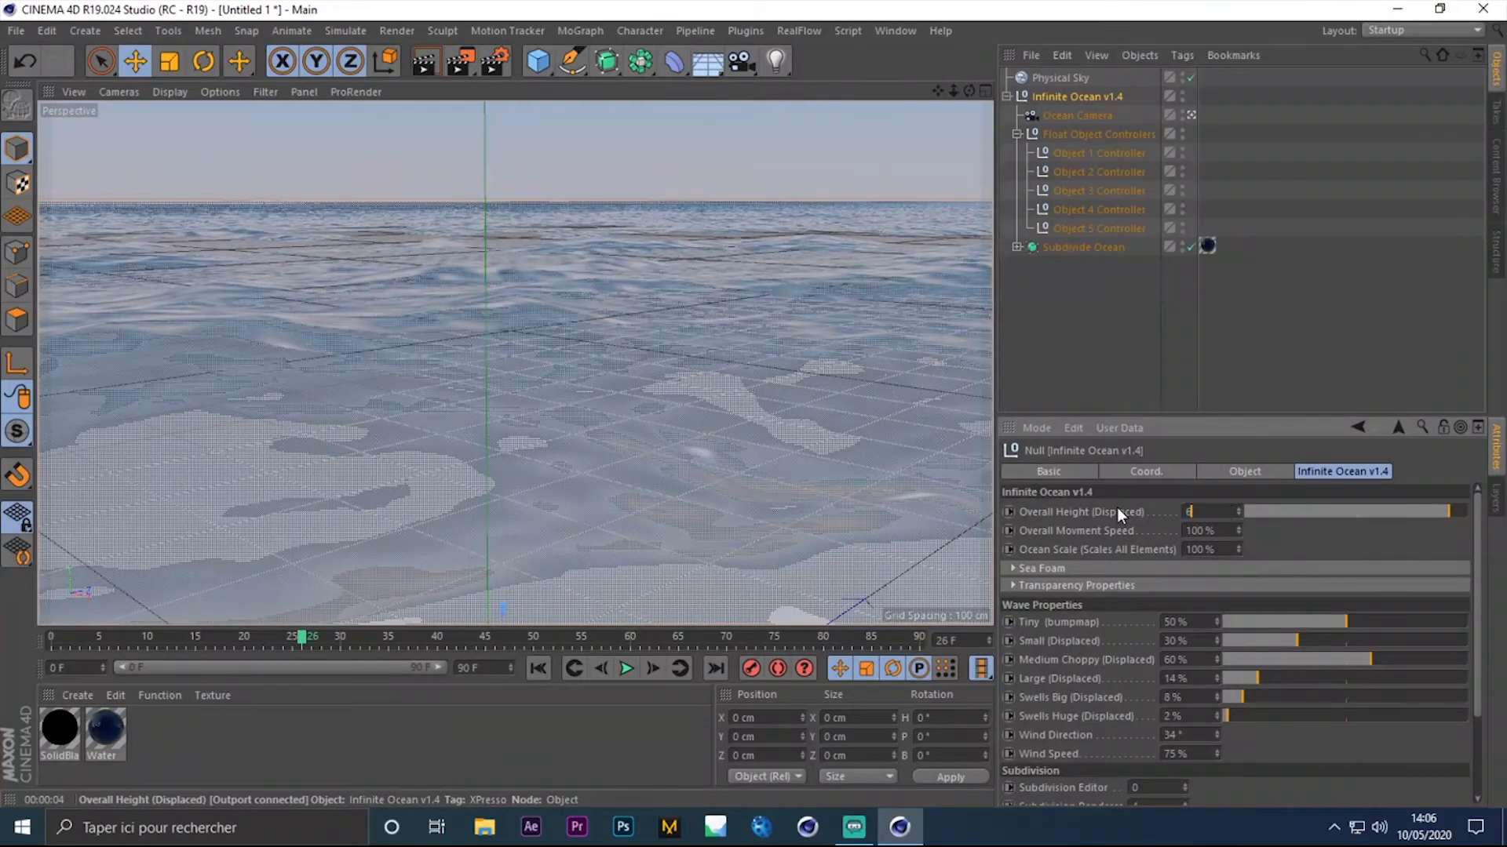
key(Return)
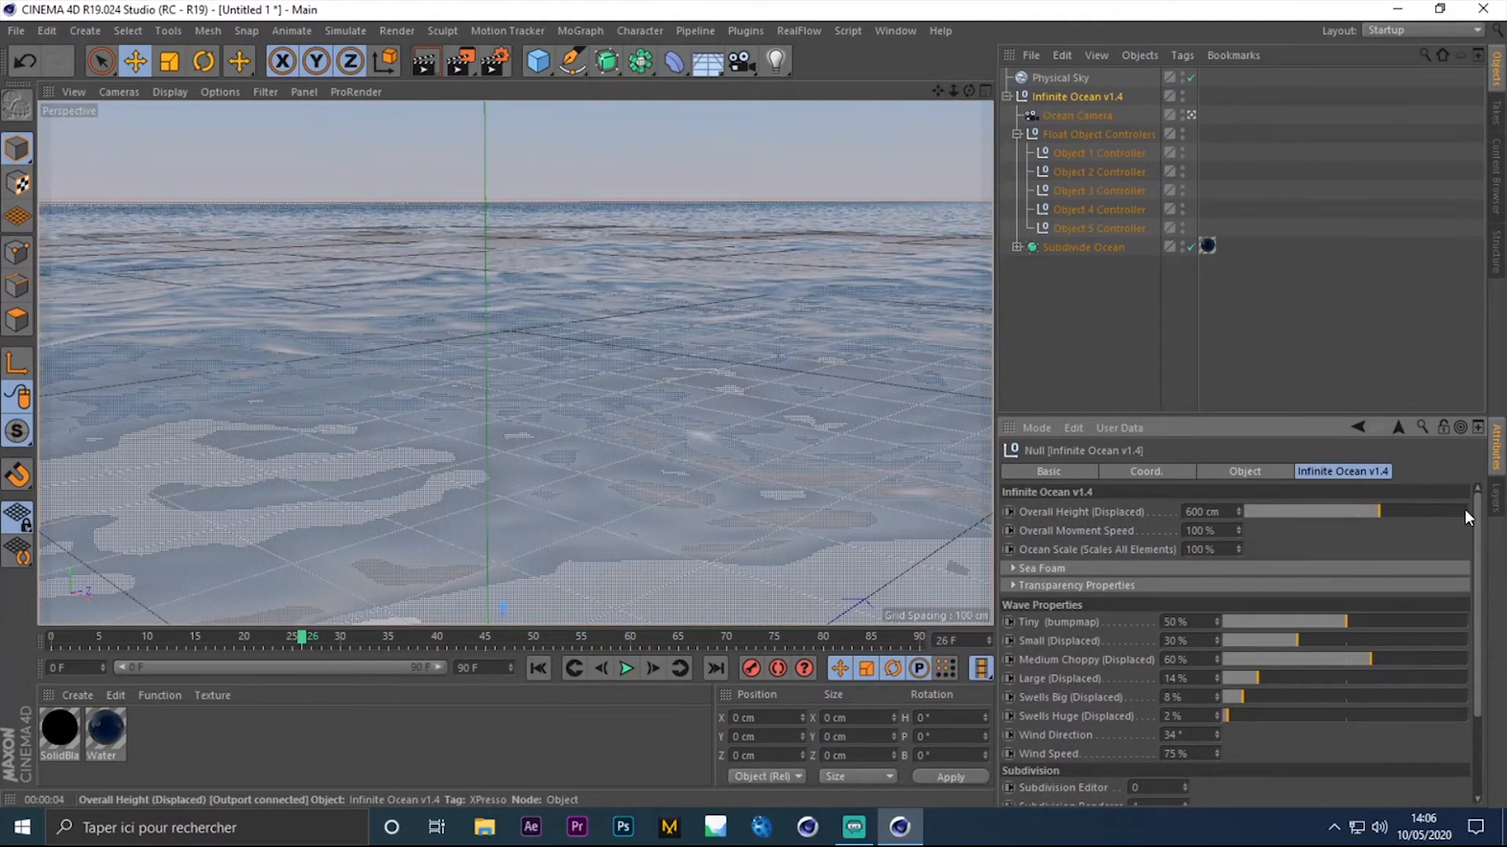
Push Swells Big and Swells Huge to 100 % and the ocean's Overall Height to 1000 cm
drag(1476, 510, 1493, 578)
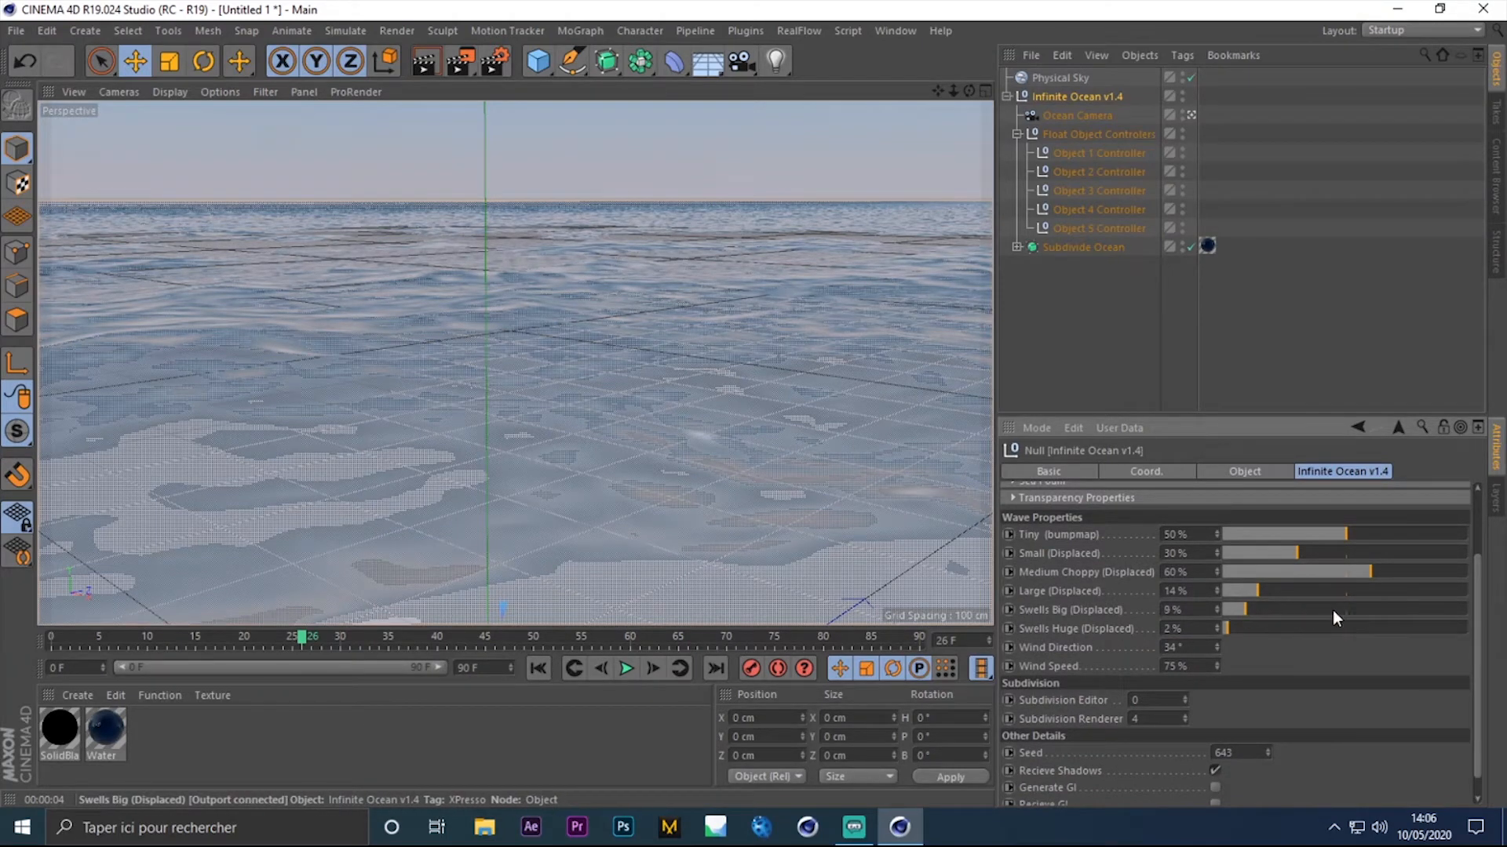
drag(1333, 610, 1487, 623)
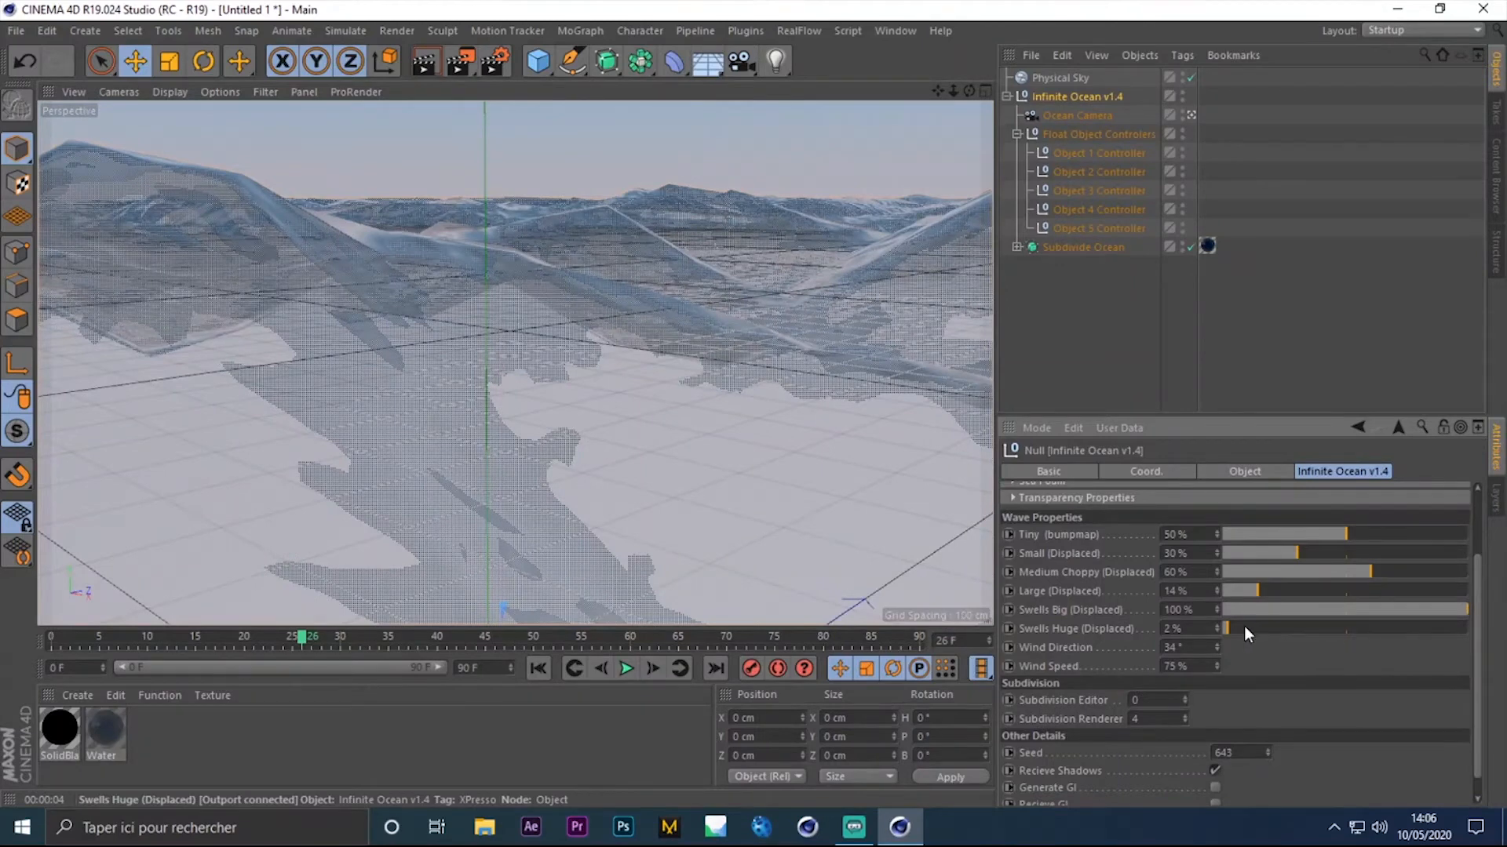
drag(1244, 624, 1483, 497)
drag(1381, 512, 1483, 516)
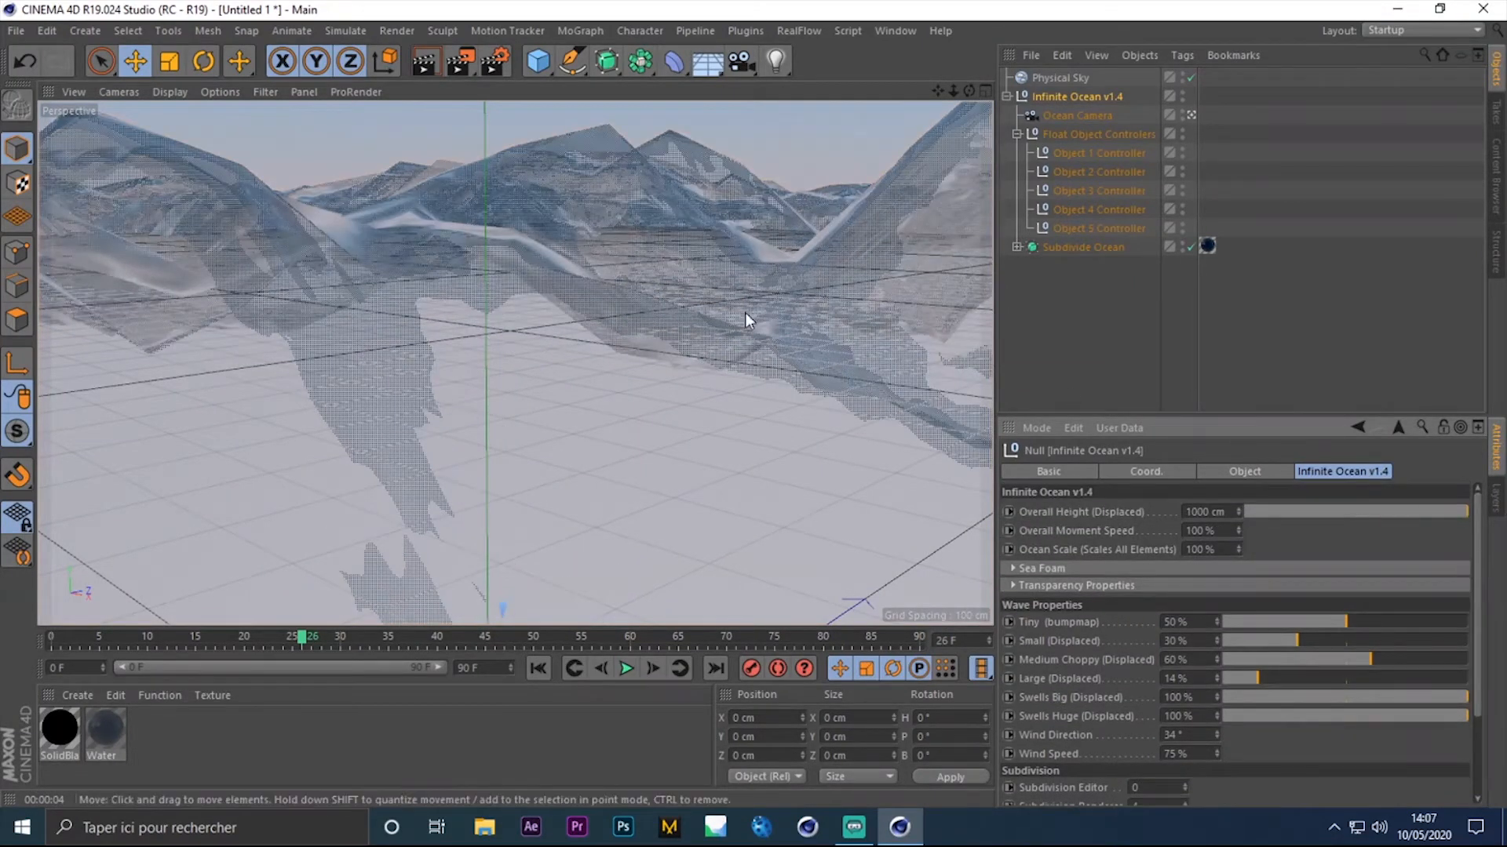
Play the animation of the extreme waves briefly and scrub the timeline back to frame 29
click(1015, 318)
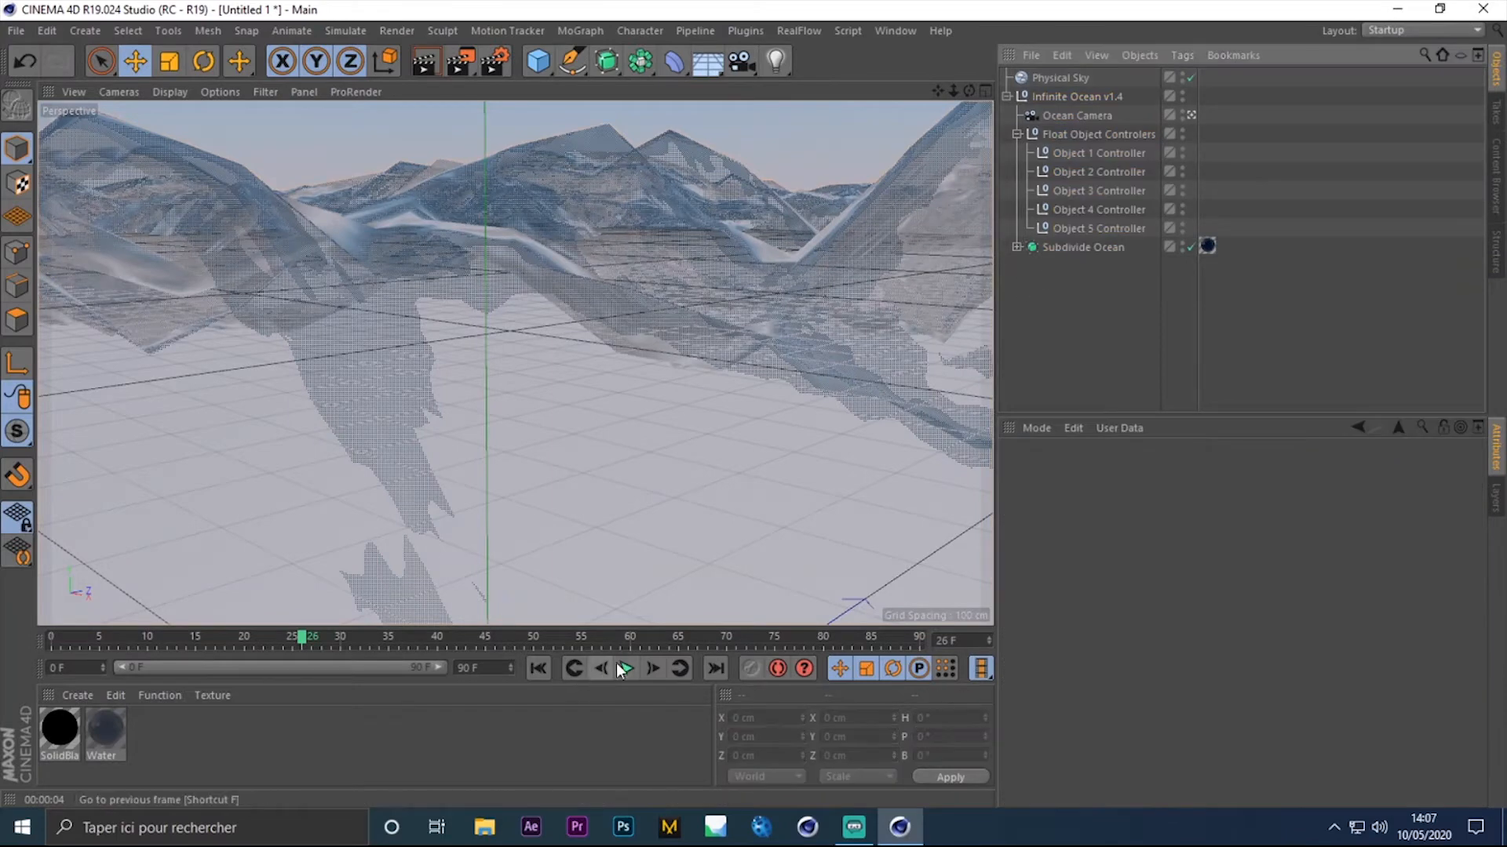
click(623, 668)
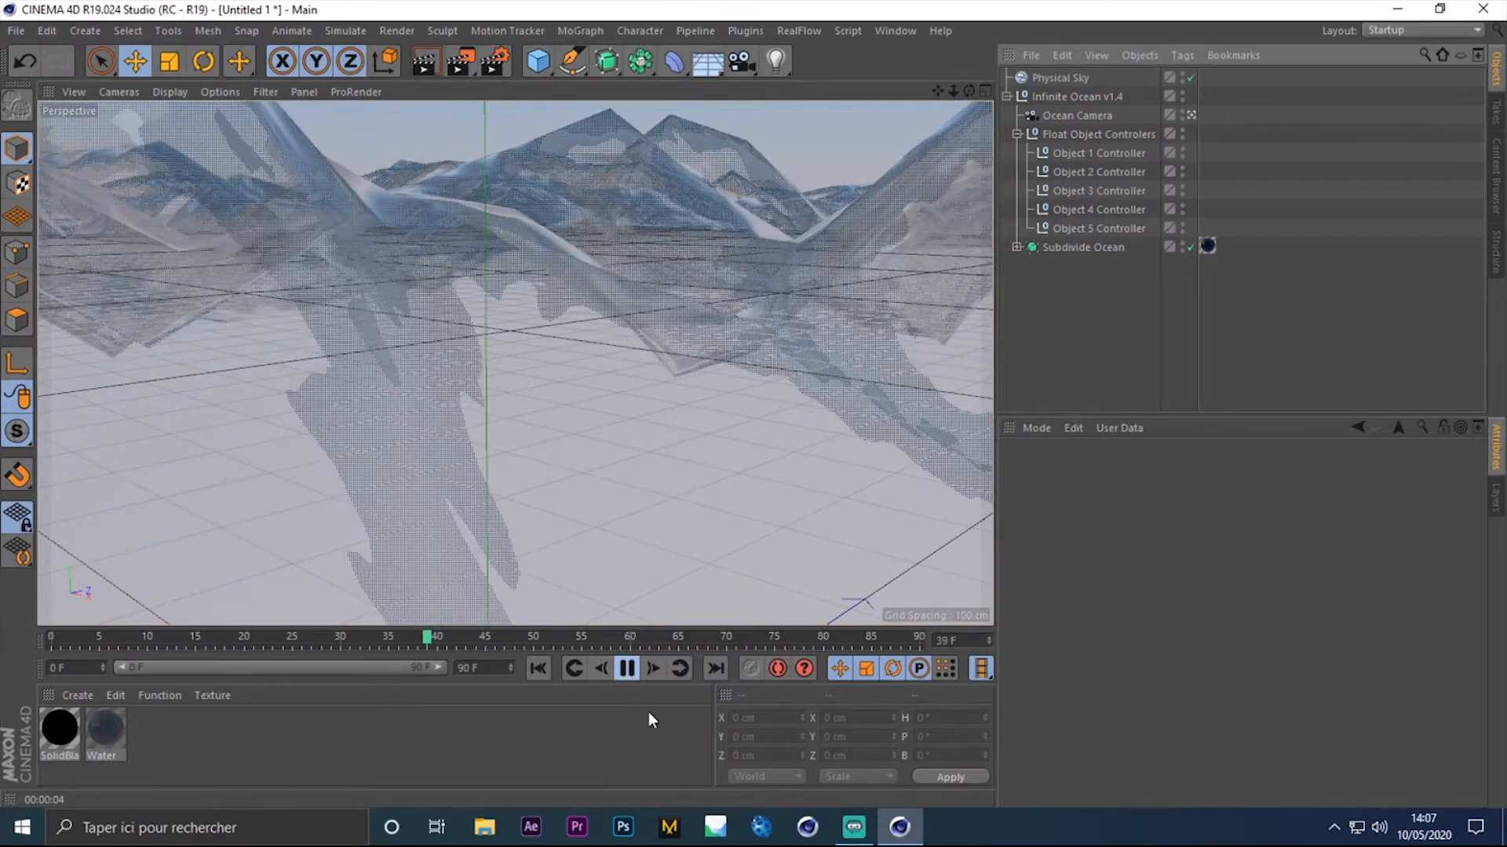
click(489, 640)
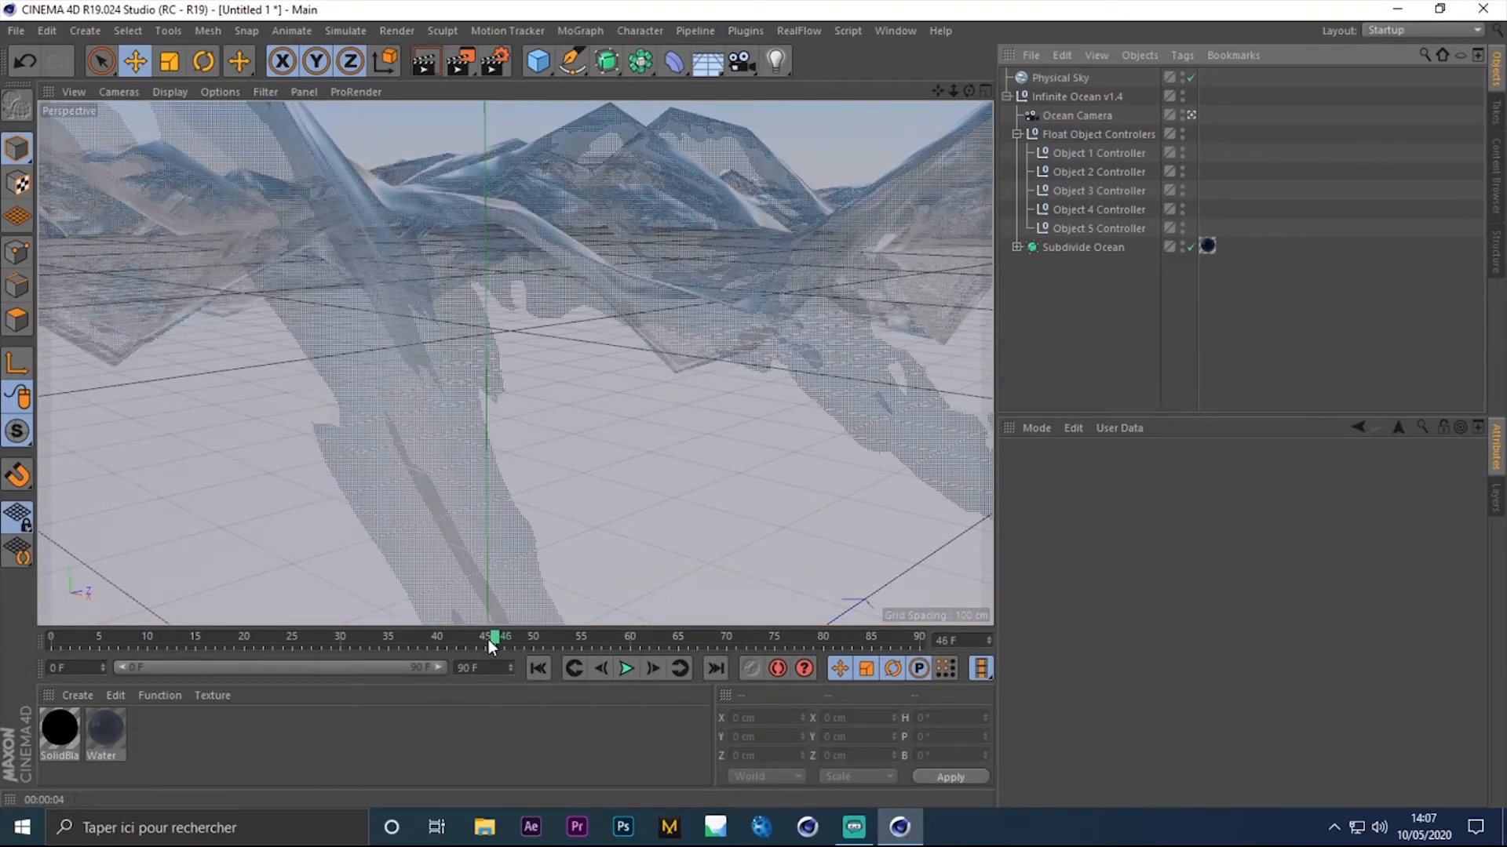
drag(489, 640, 335, 641)
Set the Infinite Ocean v1.4 object's Overall Height to 750 cm
click(1075, 97)
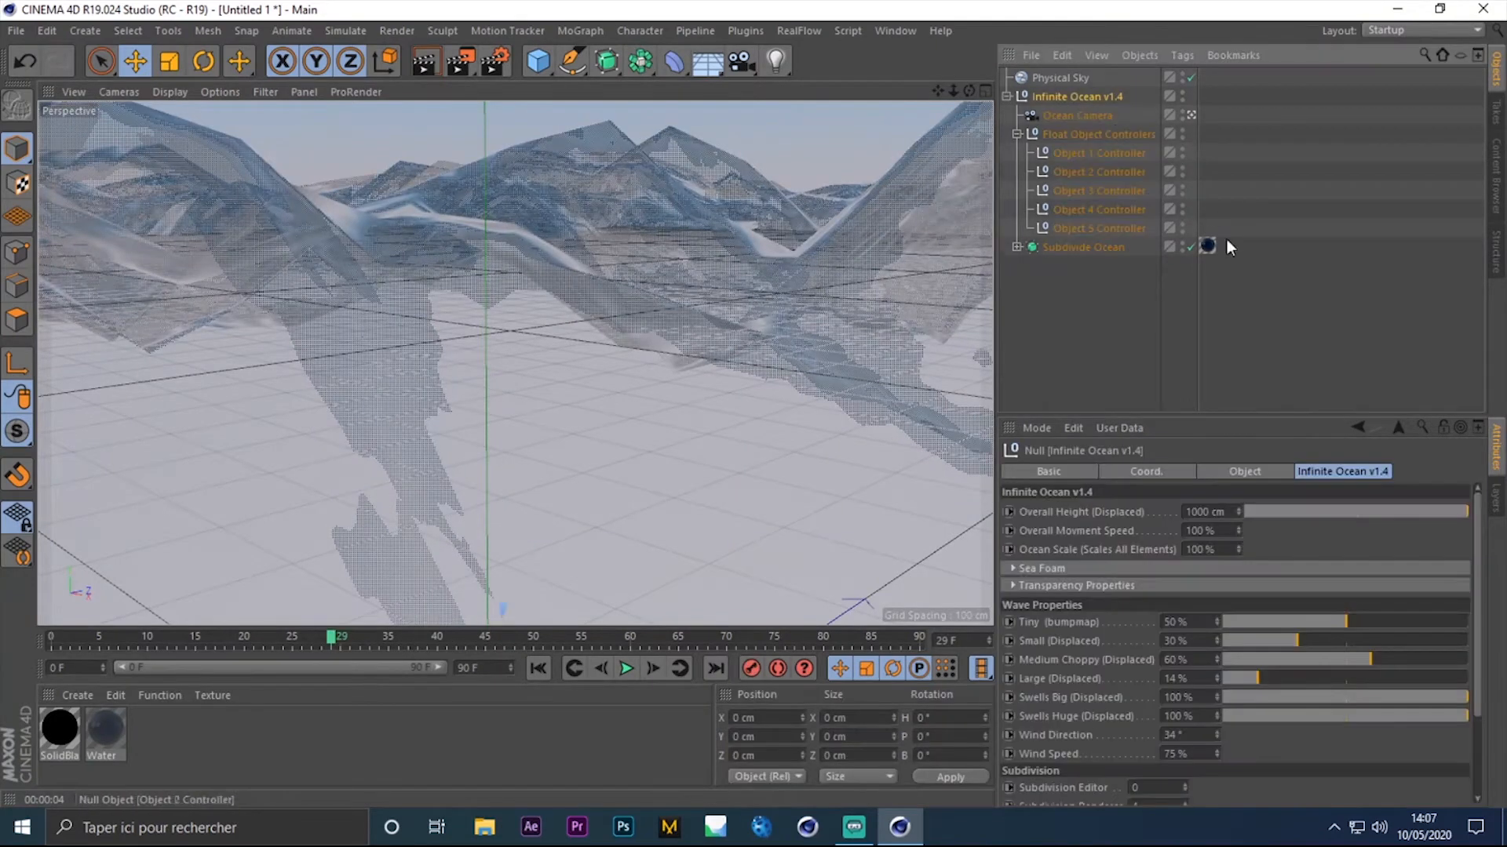
click(1205, 512)
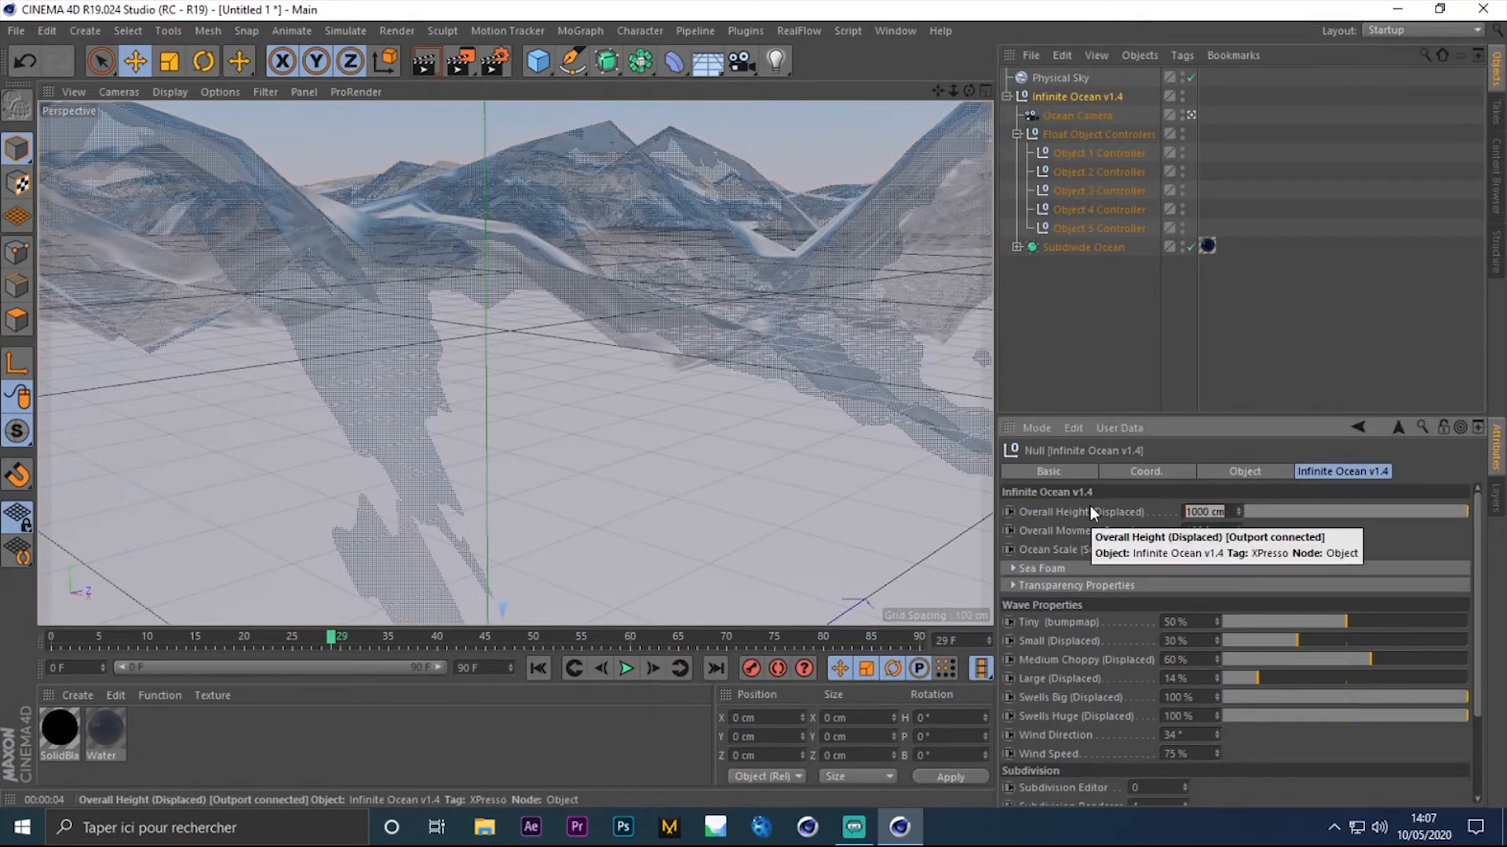
text(750)
key(Return)
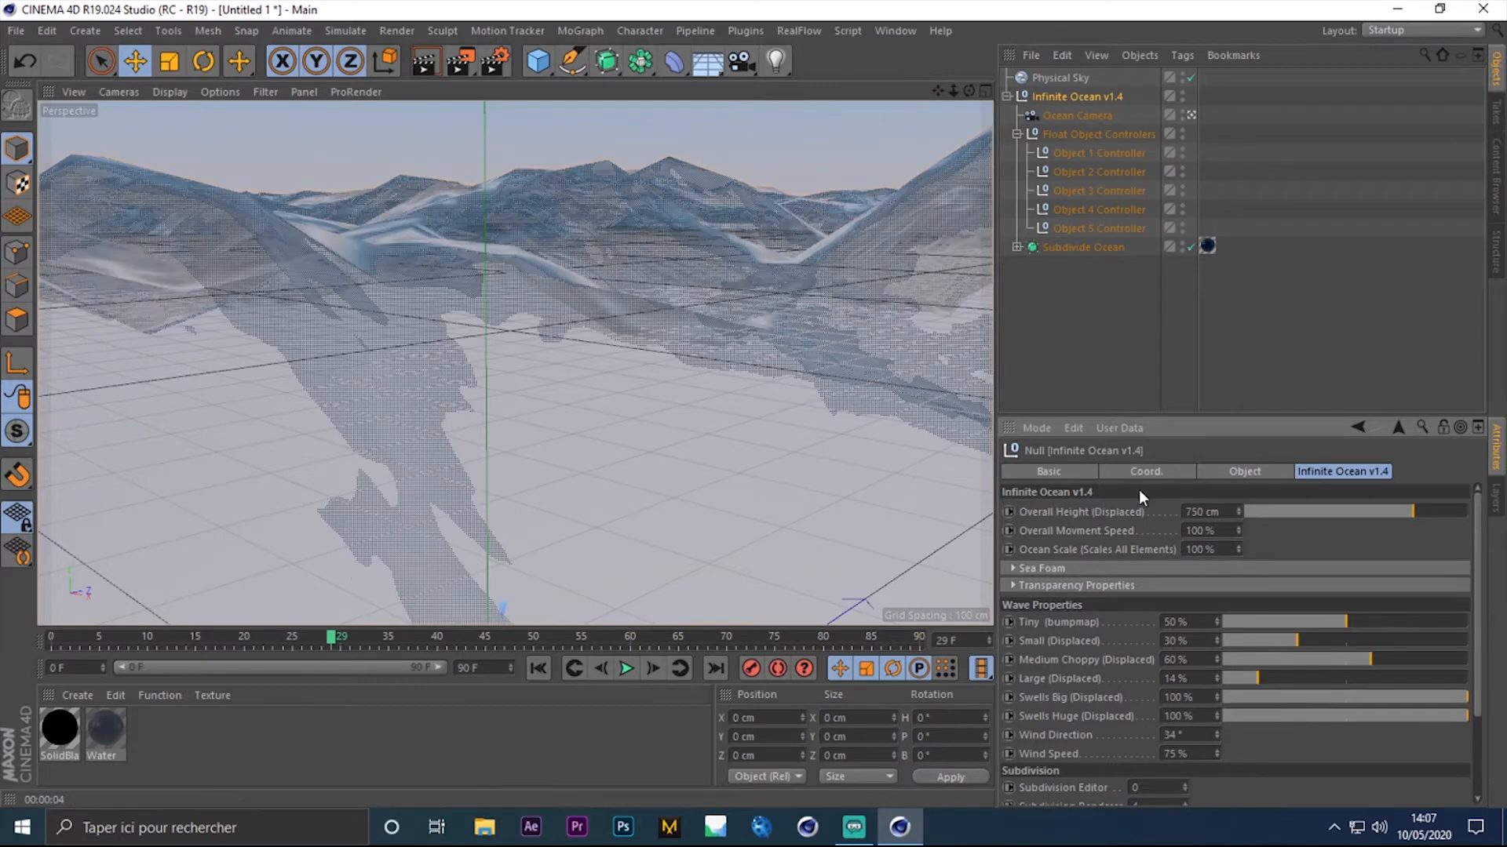
Reduce the ocean's swells, setting Swells Big to 25 % and Swells Huge to 23 %
drag(1479, 514, 1478, 593)
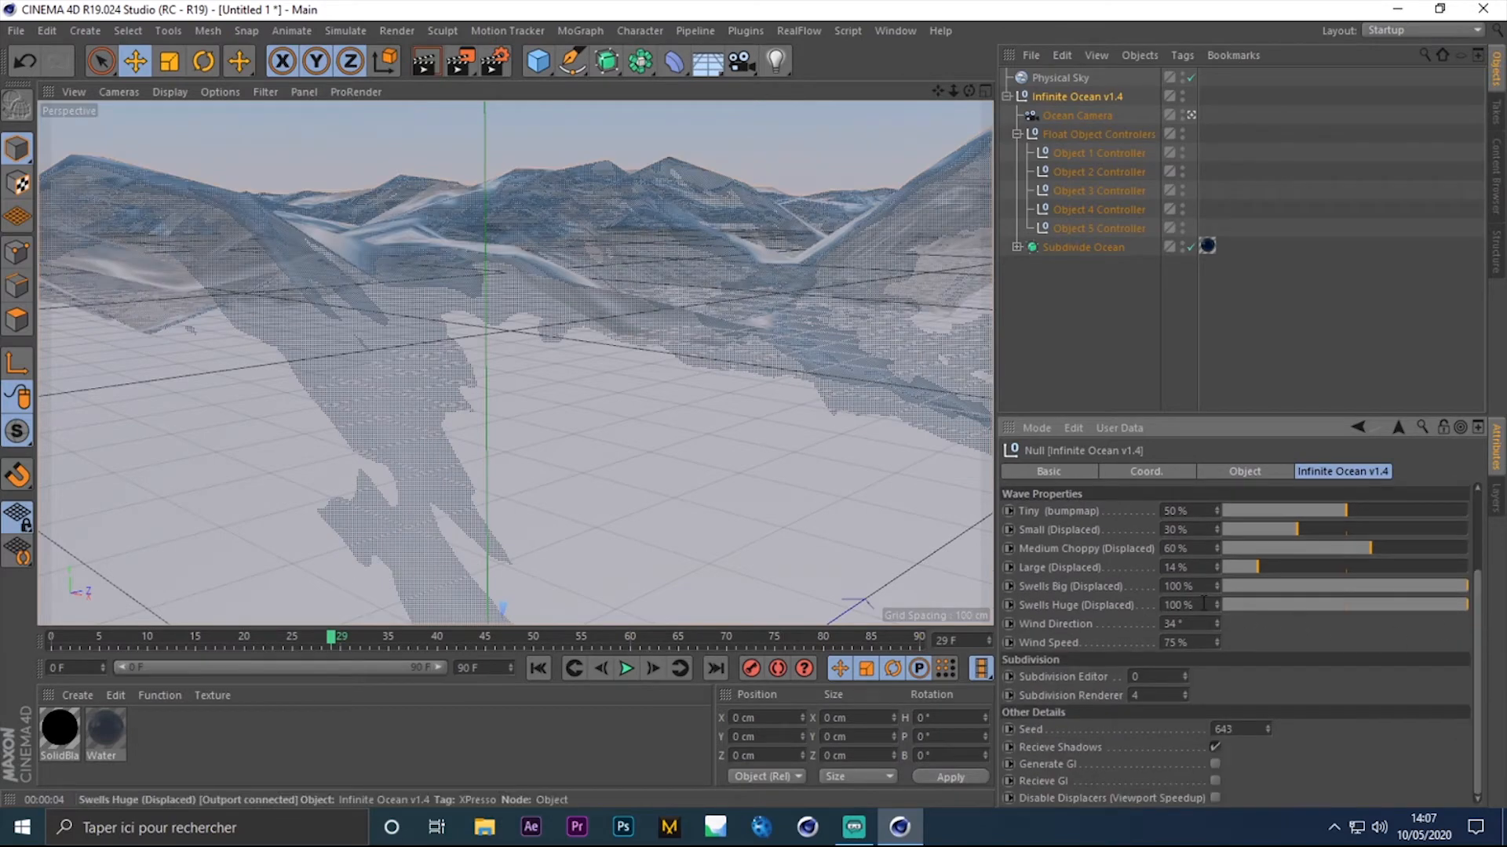
click(1177, 587)
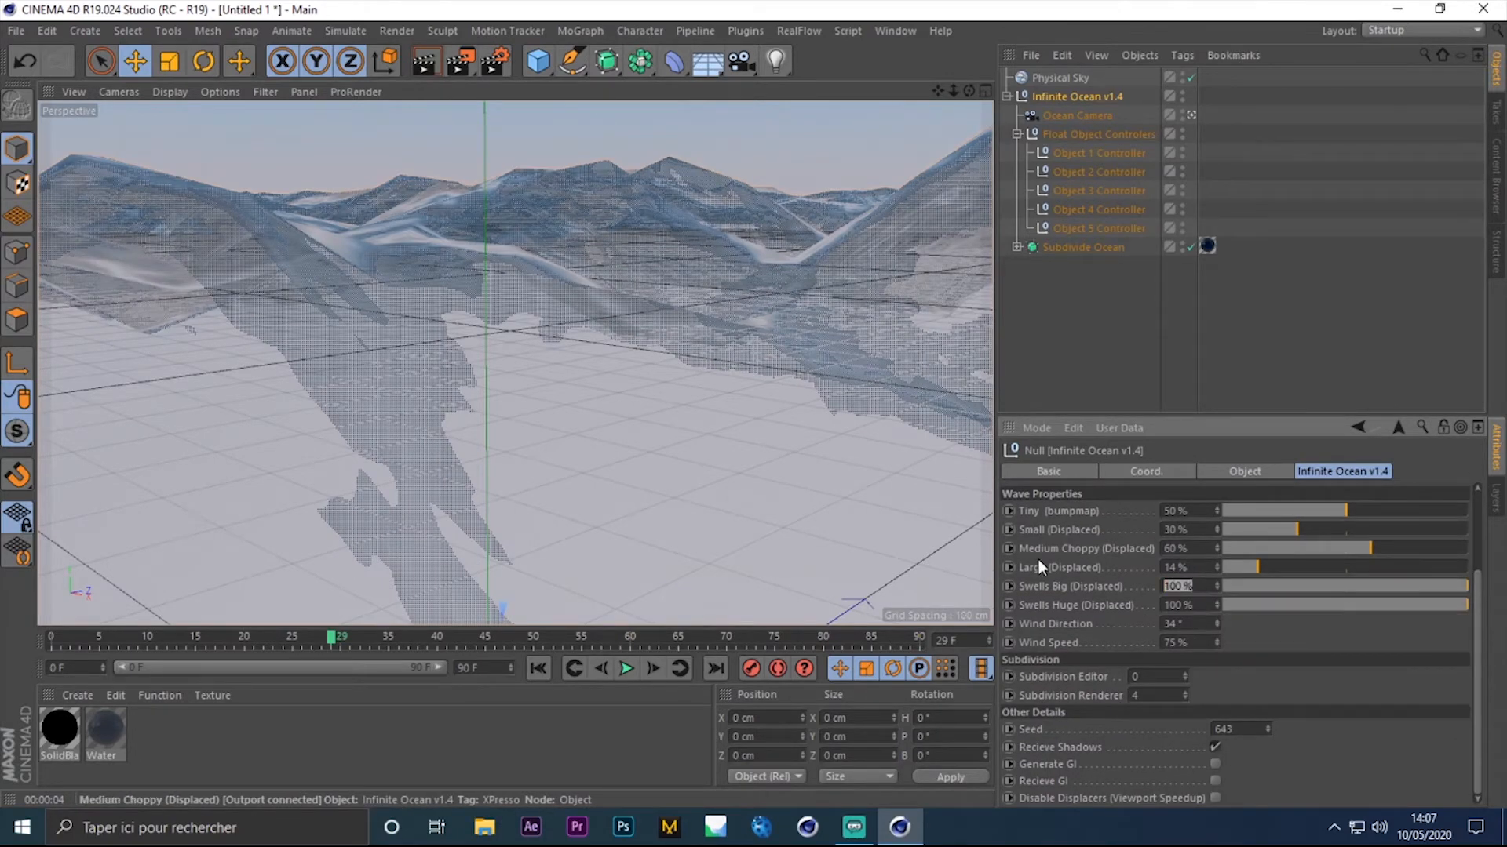
text(23)
key(Tab)
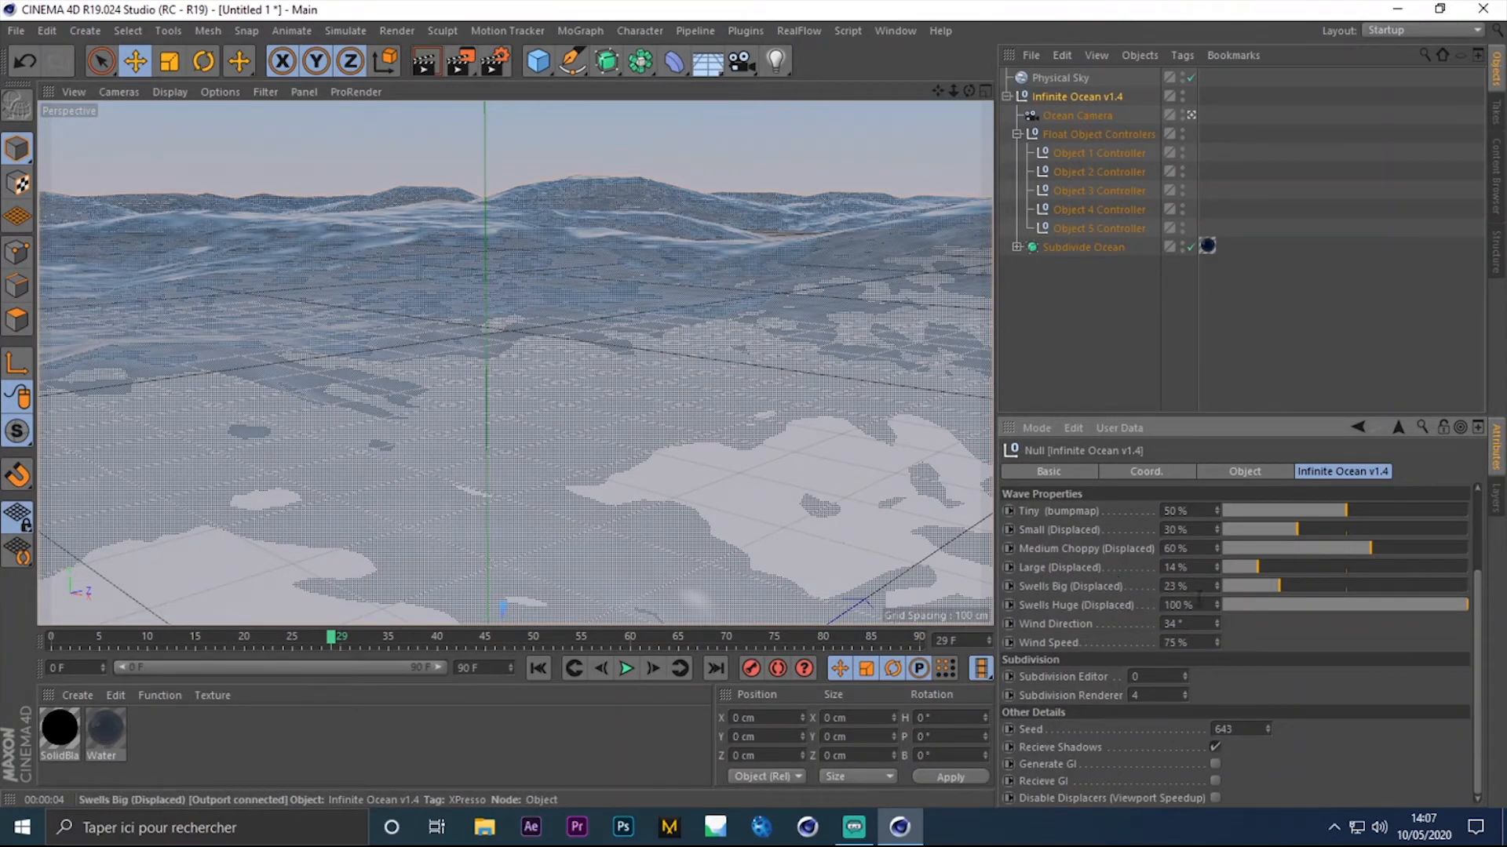
drag(1196, 605, 1057, 605)
text(23)
key(Return)
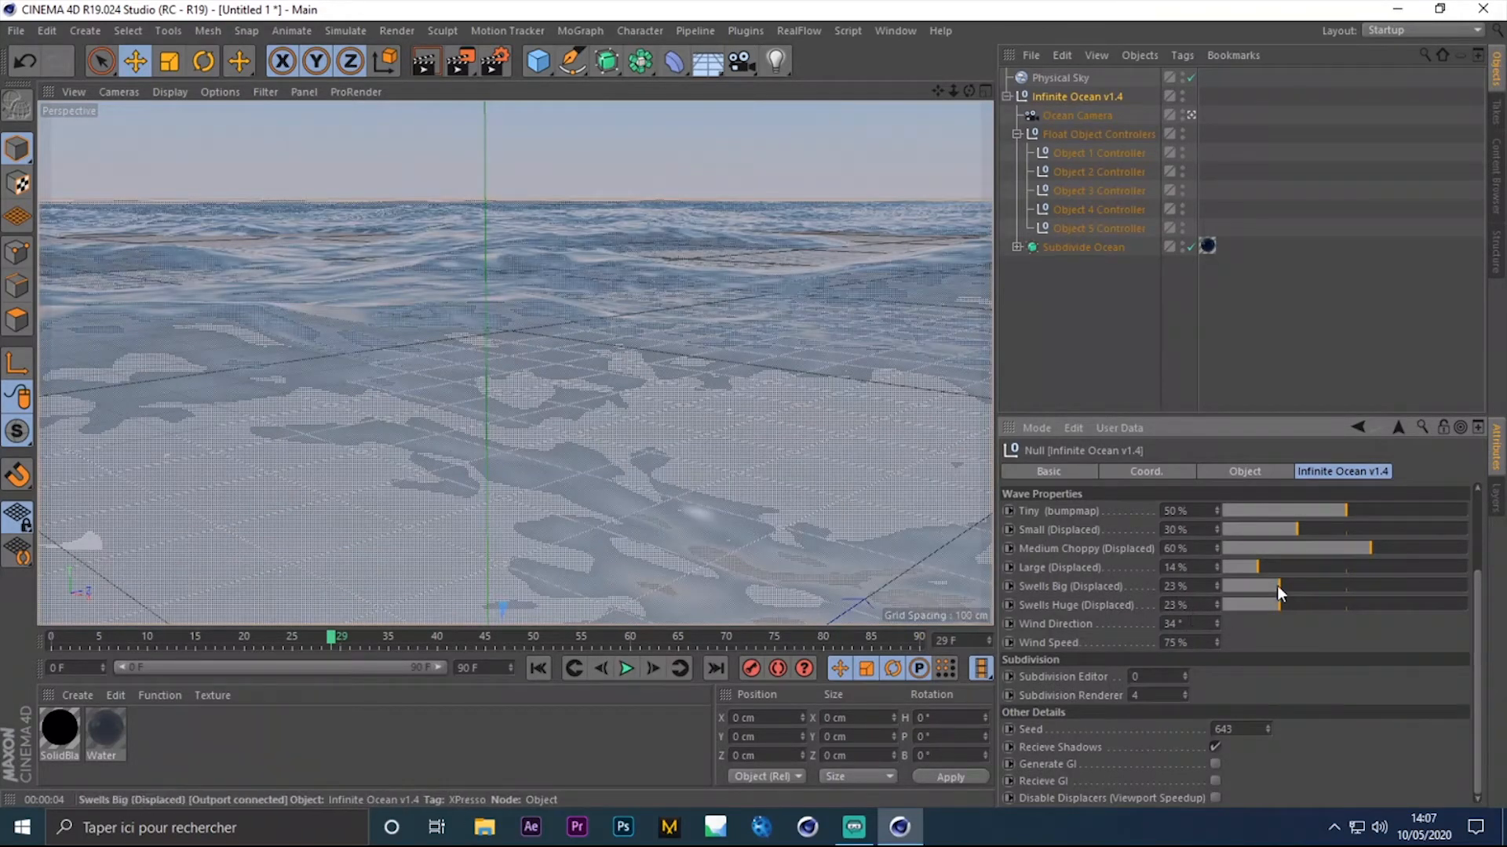
drag(1278, 585, 1284, 583)
Play the animation with nothing selected to check the calmer waves, and stop it at frame 61
click(629, 667)
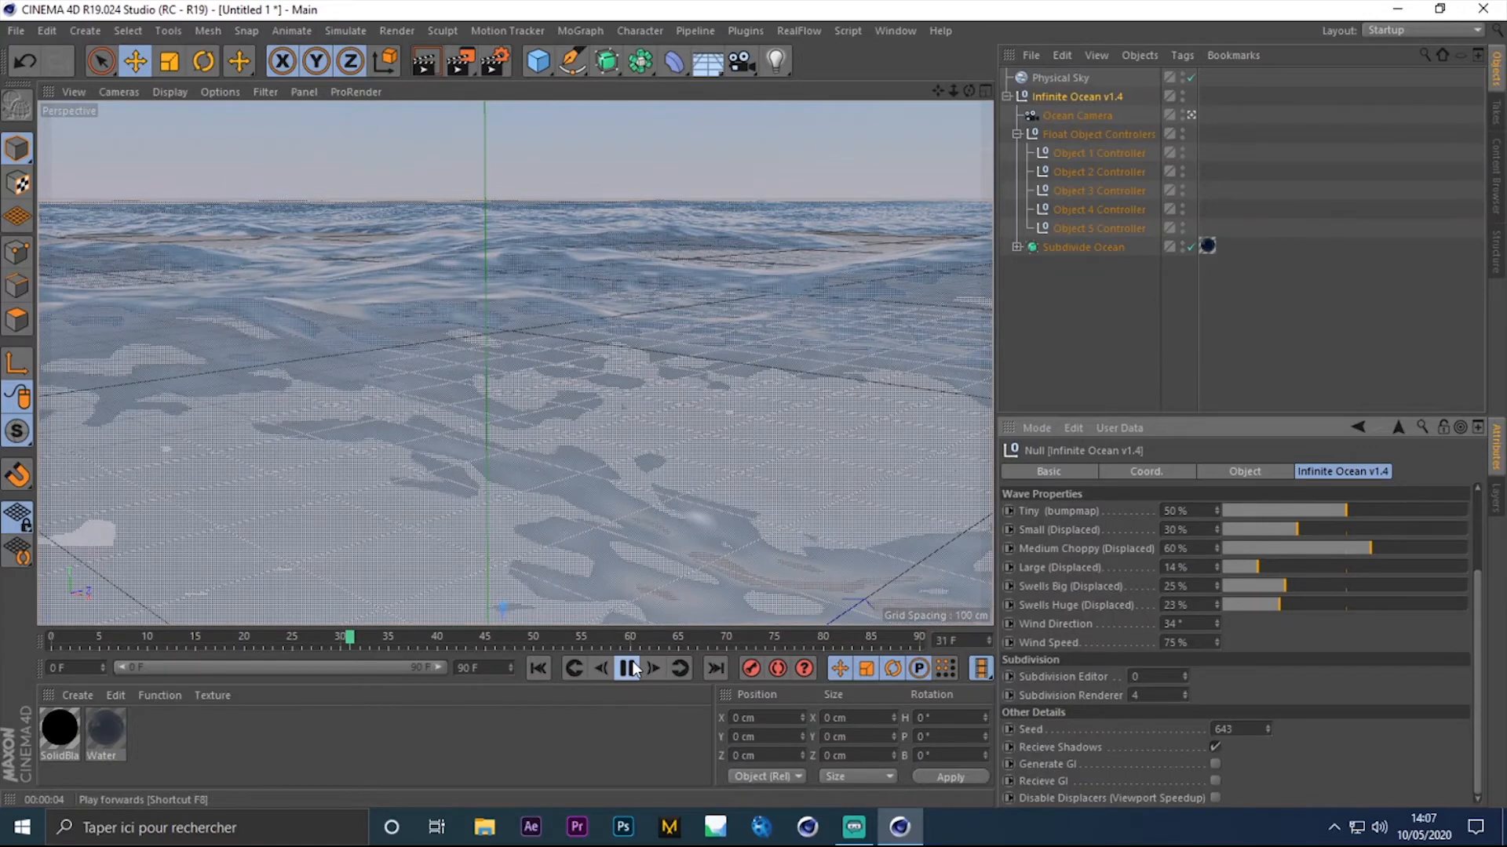
click(1100, 311)
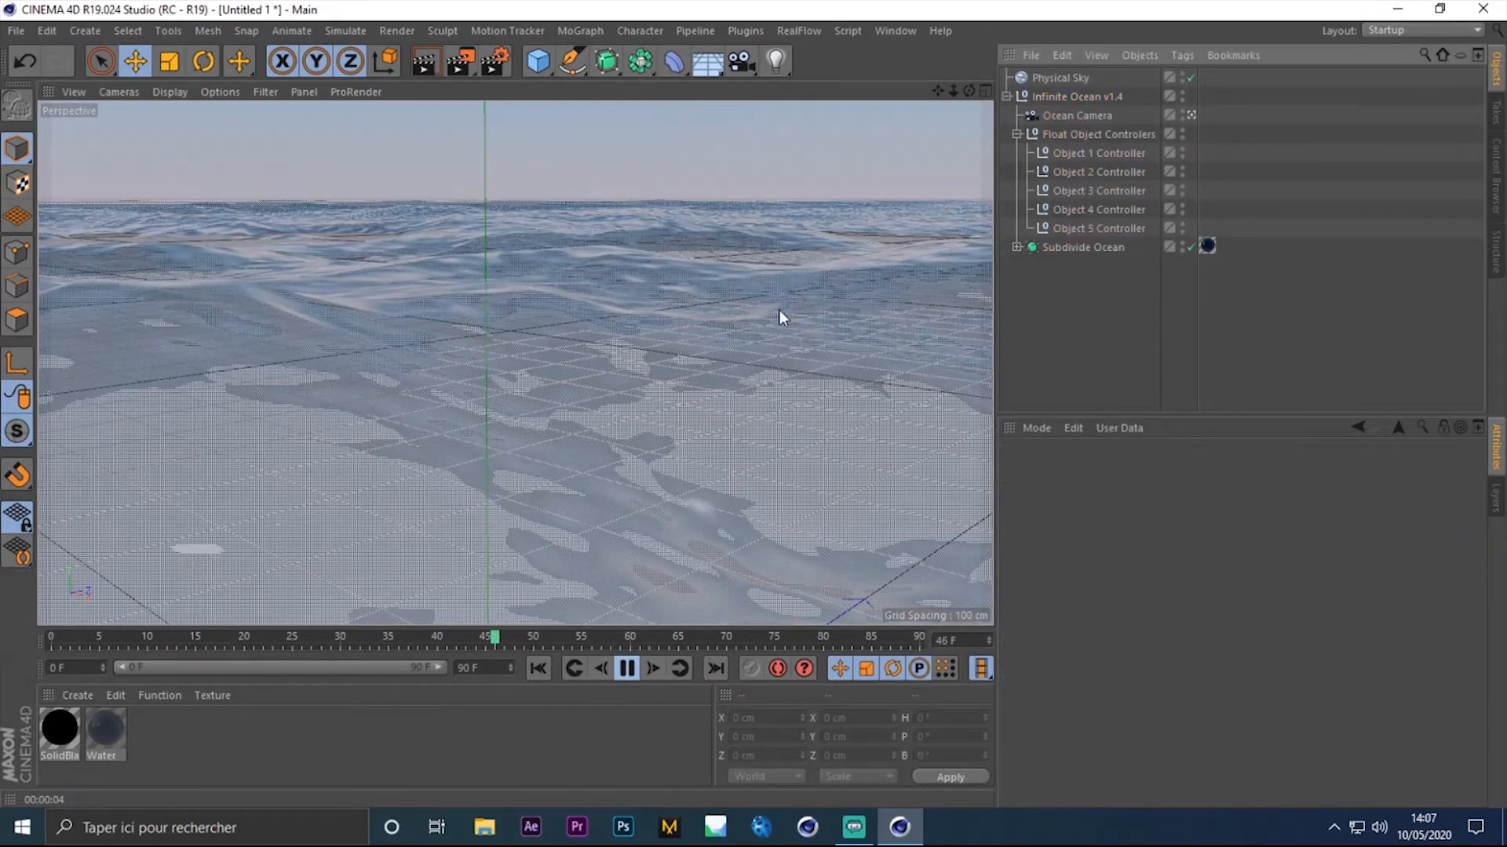
click(625, 669)
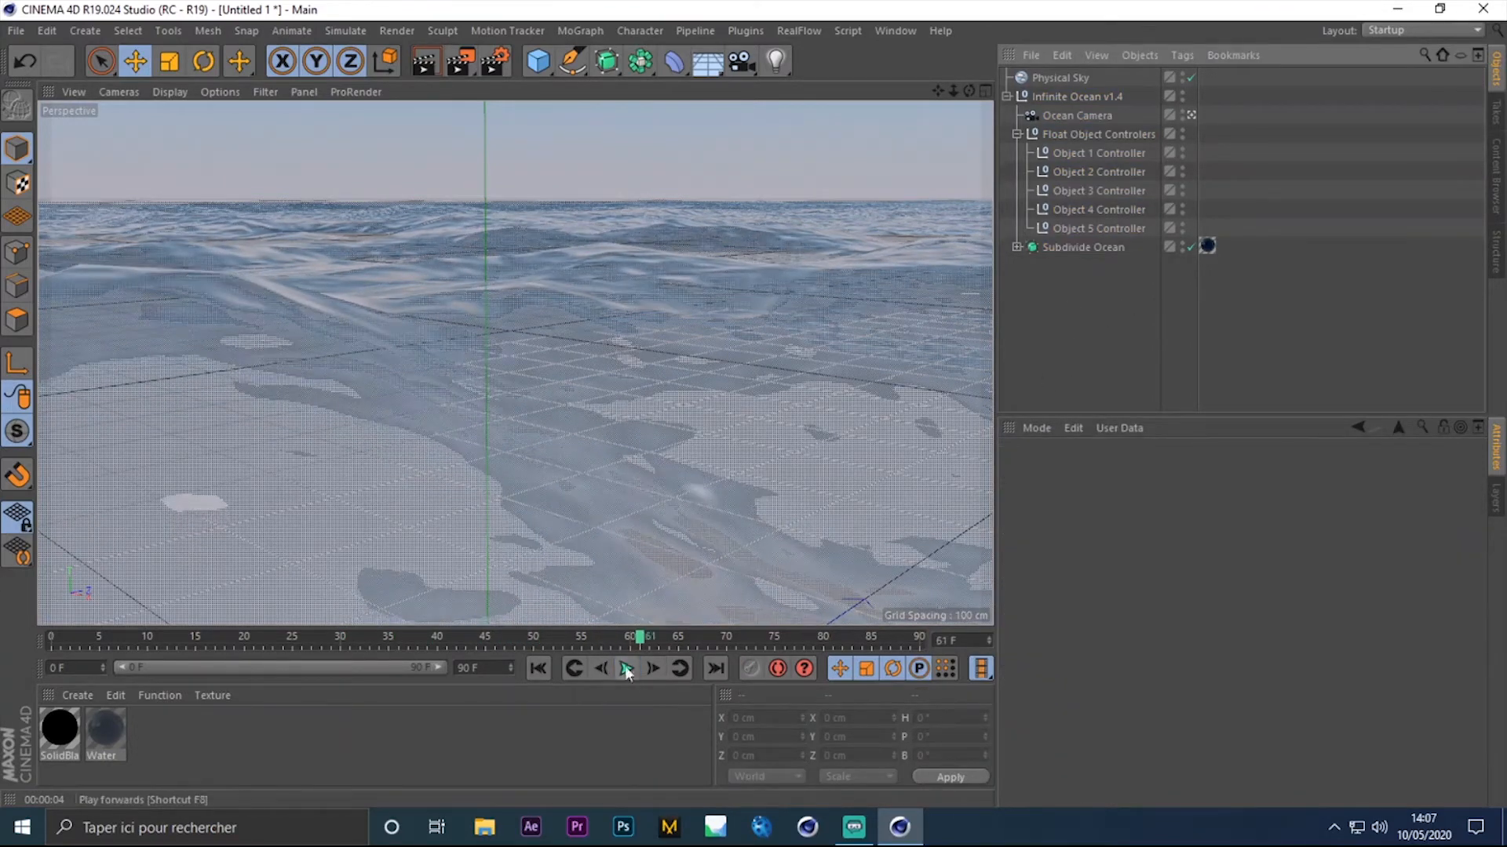
Set the Infinite Ocean v1.4 object's Foam Coverage to 75 % and lower its Sea Foam Scale slightly
click(1086, 96)
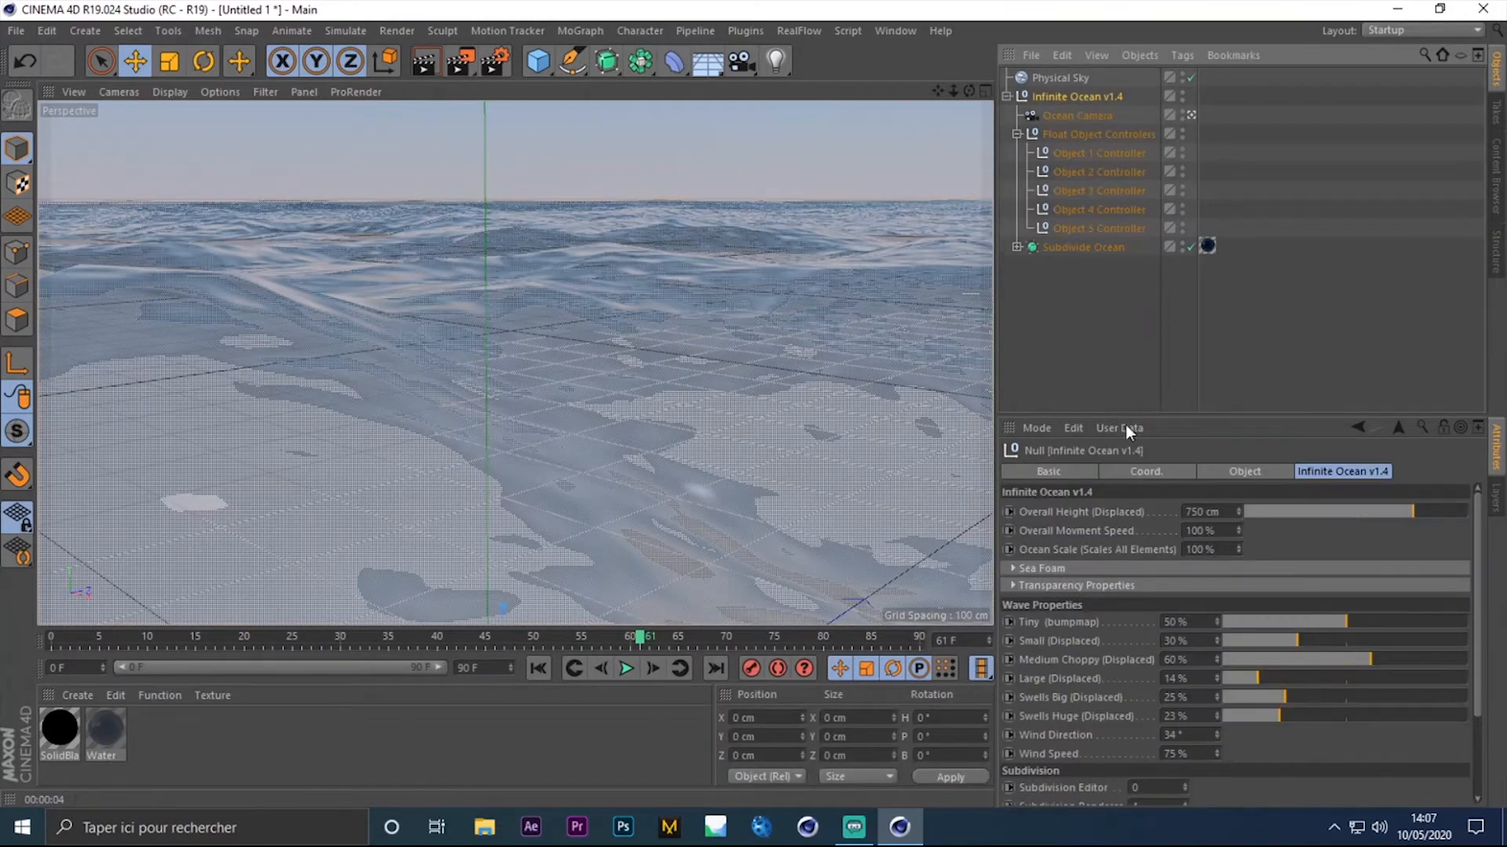
click(1041, 568)
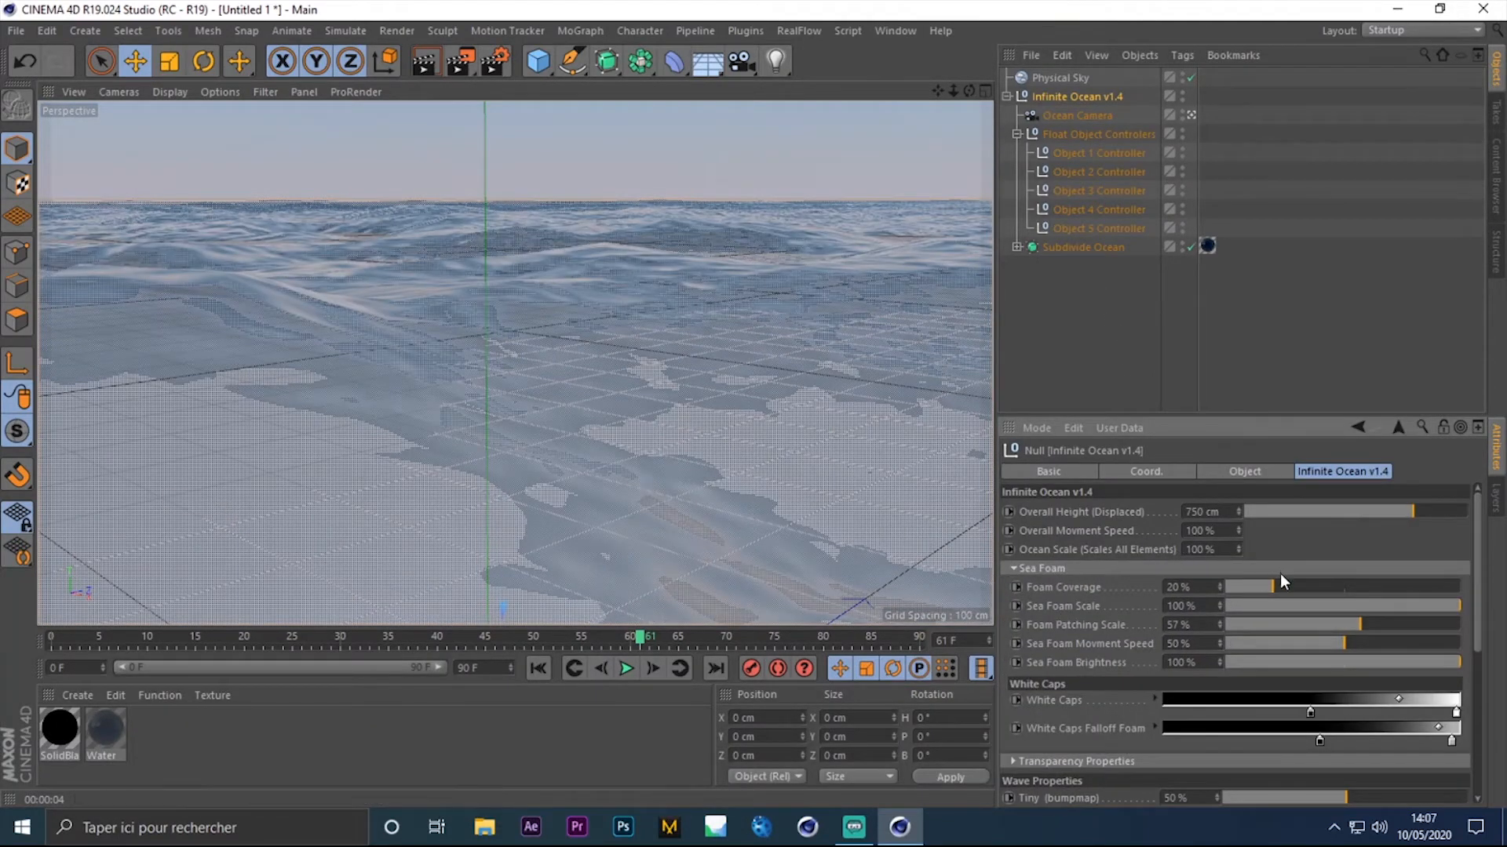
drag(1274, 587, 1382, 583)
drag(1201, 584, 1124, 553)
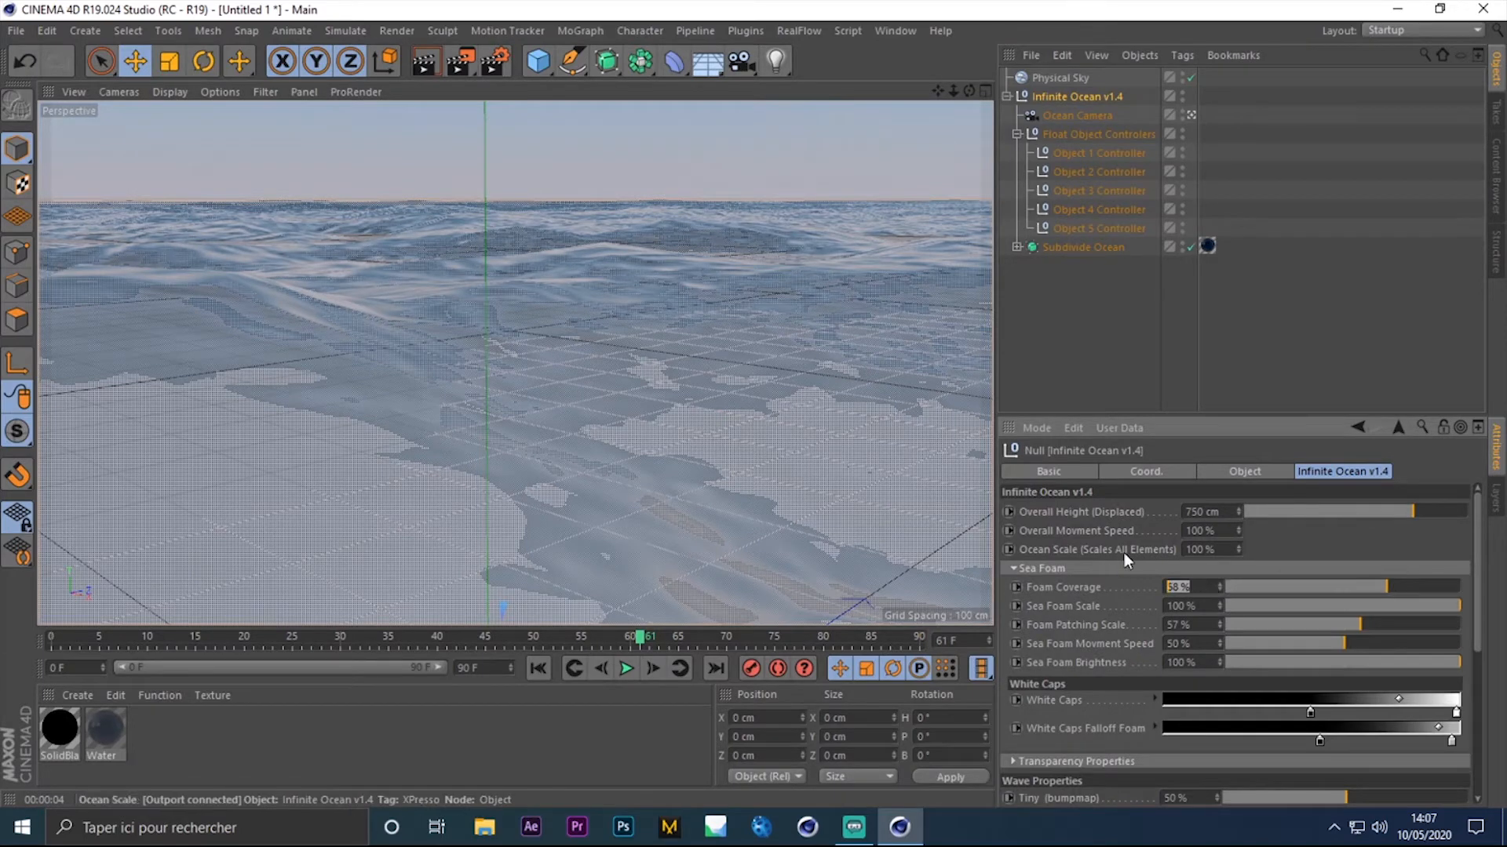
text(75)
key(Return)
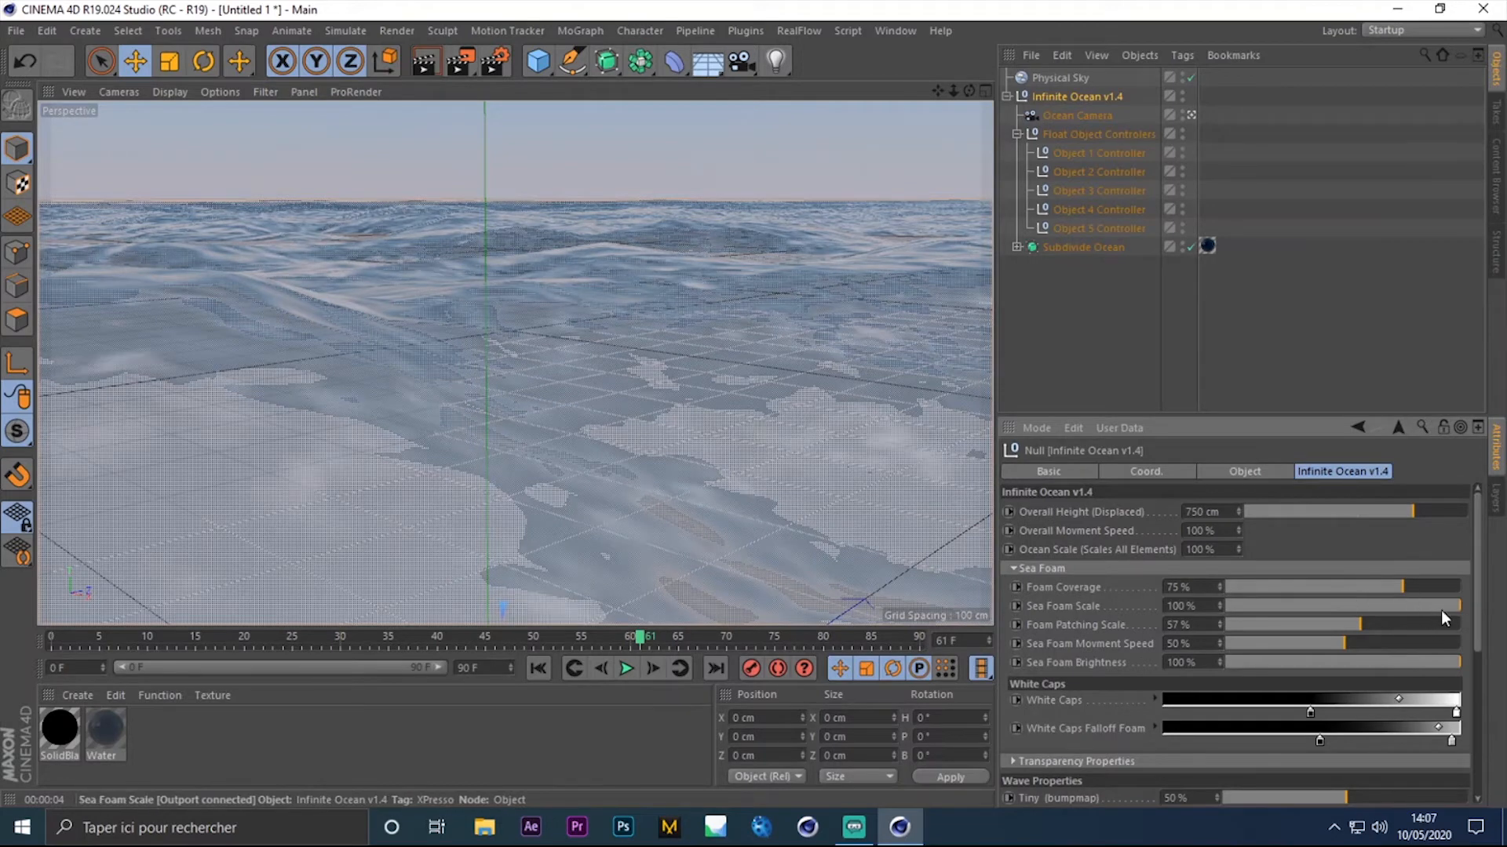
drag(1441, 608, 1406, 606)
Keep the Tiny bump waves at 50 % and set the ocean's Subdivision Editor level to 2
drag(1481, 567, 1406, 652)
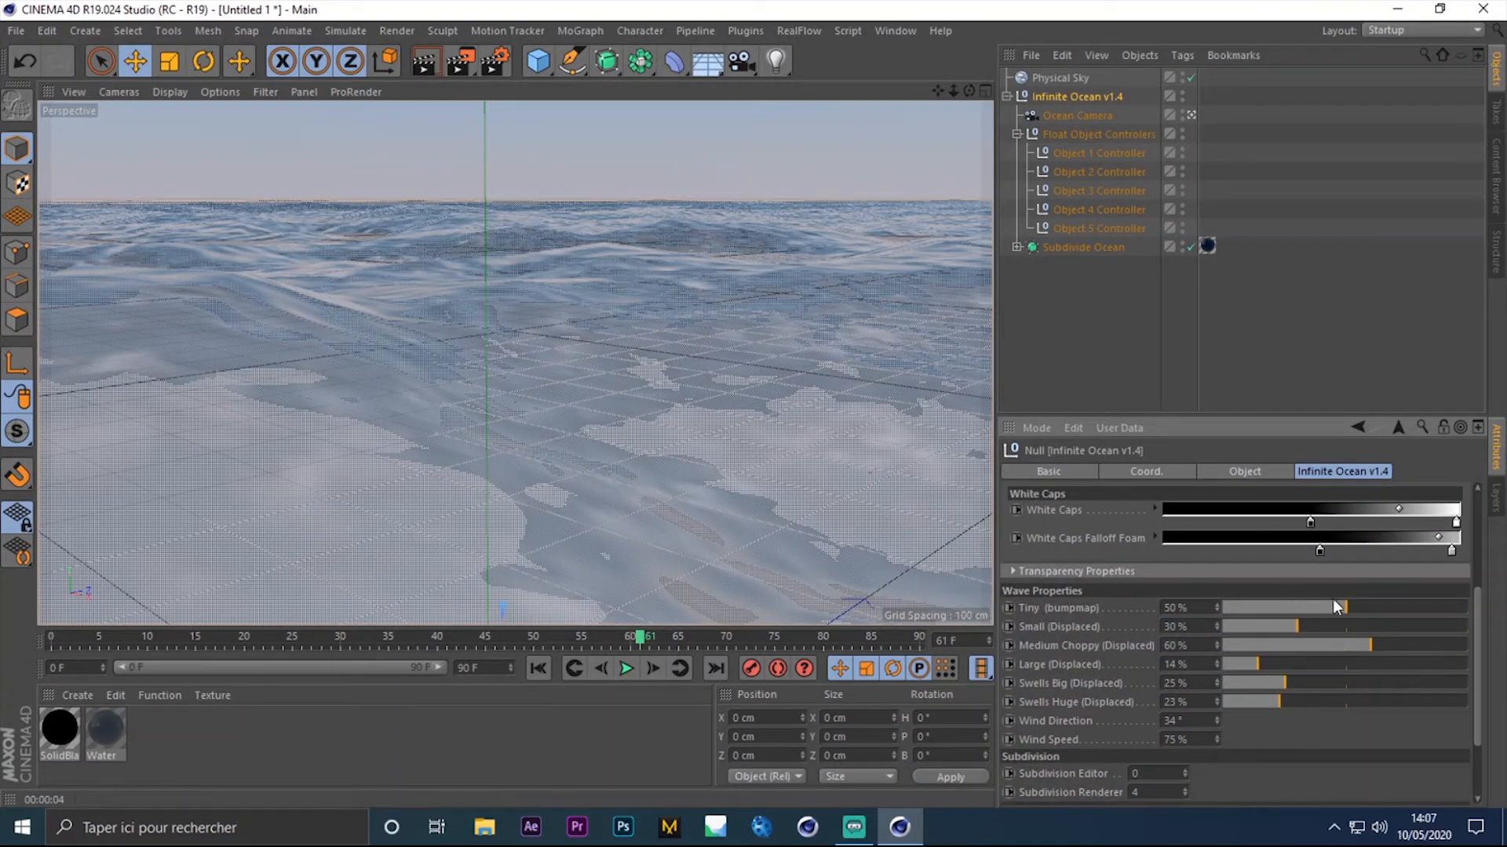
mouse_move(1347, 608)
mouse_down()
mouse_move(1384, 609)
mouse_move(1346, 615)
mouse_up()
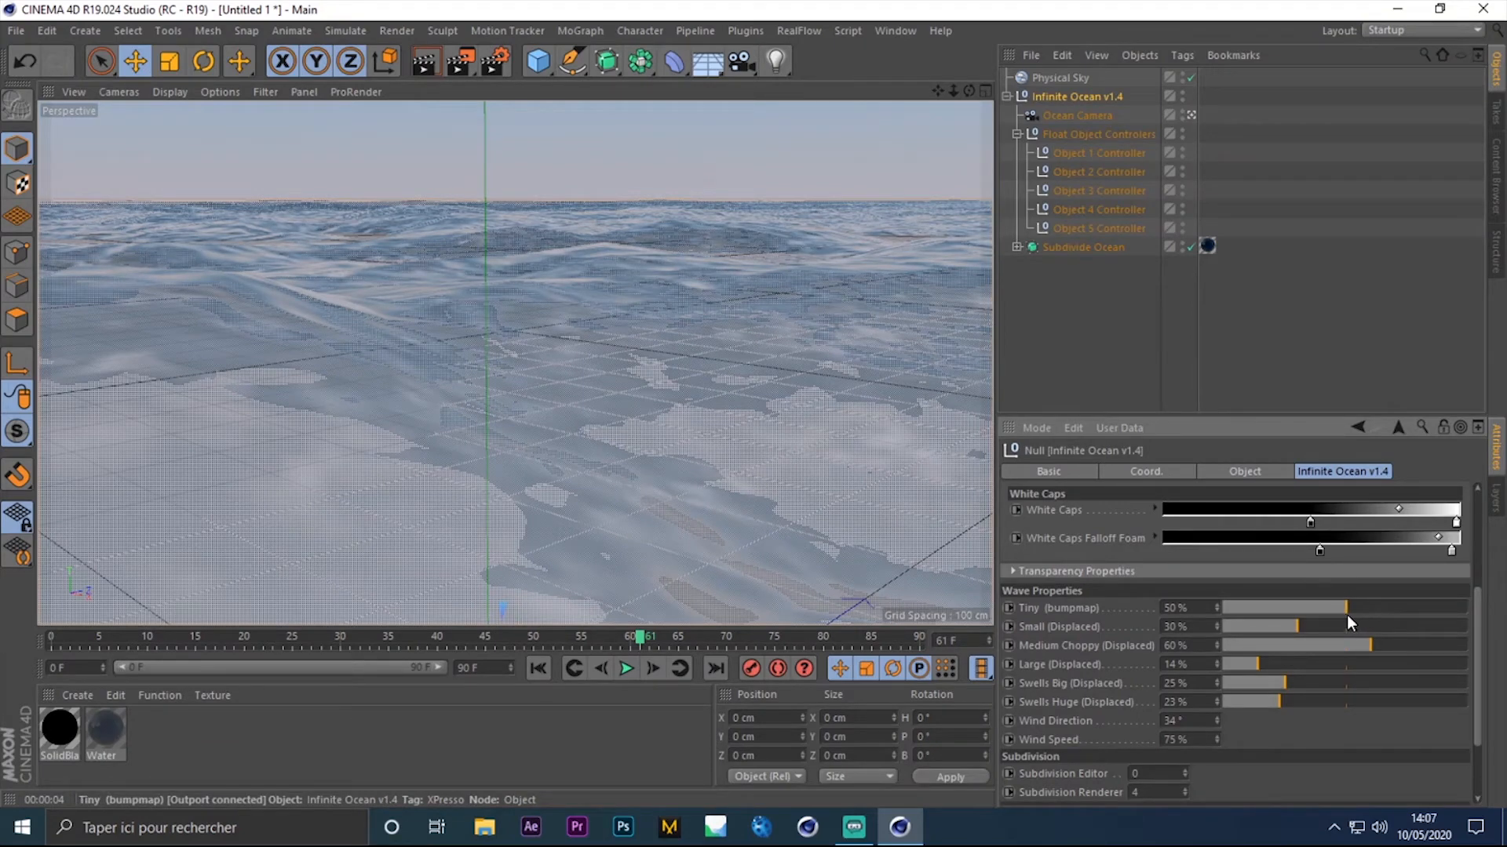
drag(1475, 602, 1474, 664)
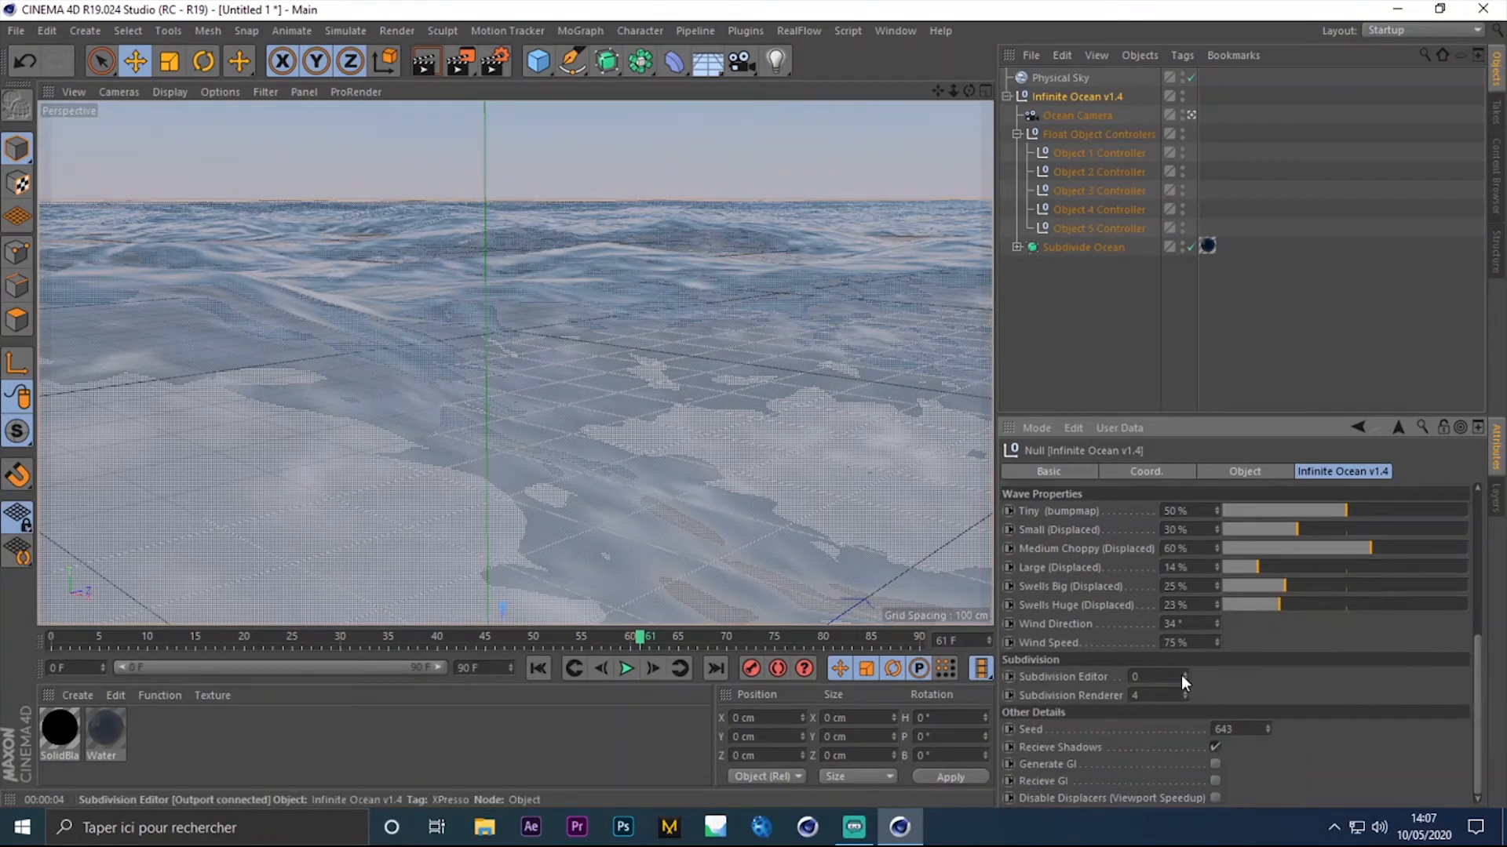
double_click(1160, 677)
text(2)
key(Return)
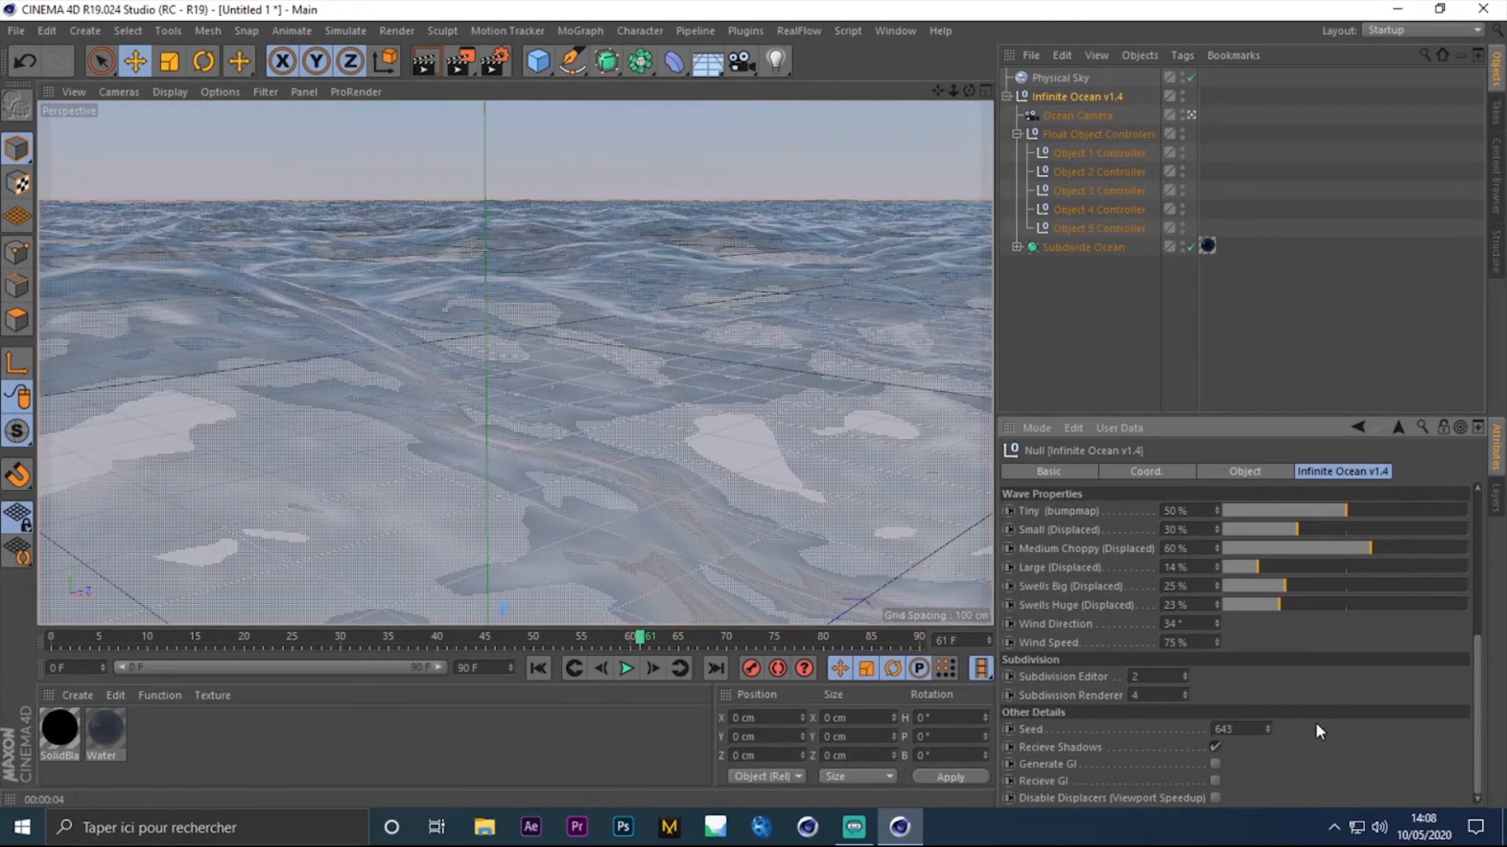
Set the ocean's Seed to 644 to try a different wave pattern
double_click(1224, 729)
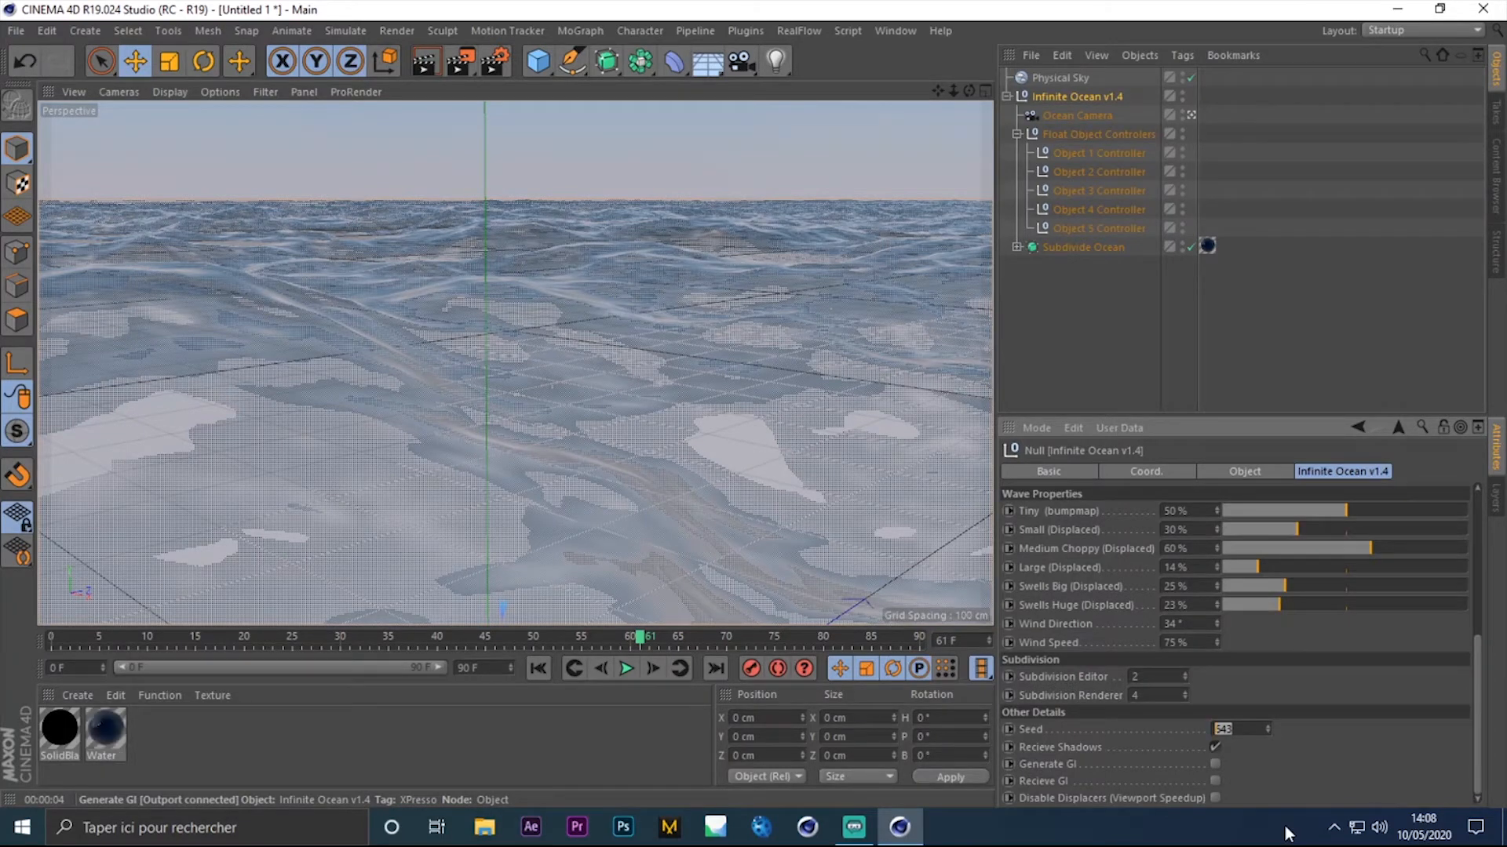
text(644)
key(Return)
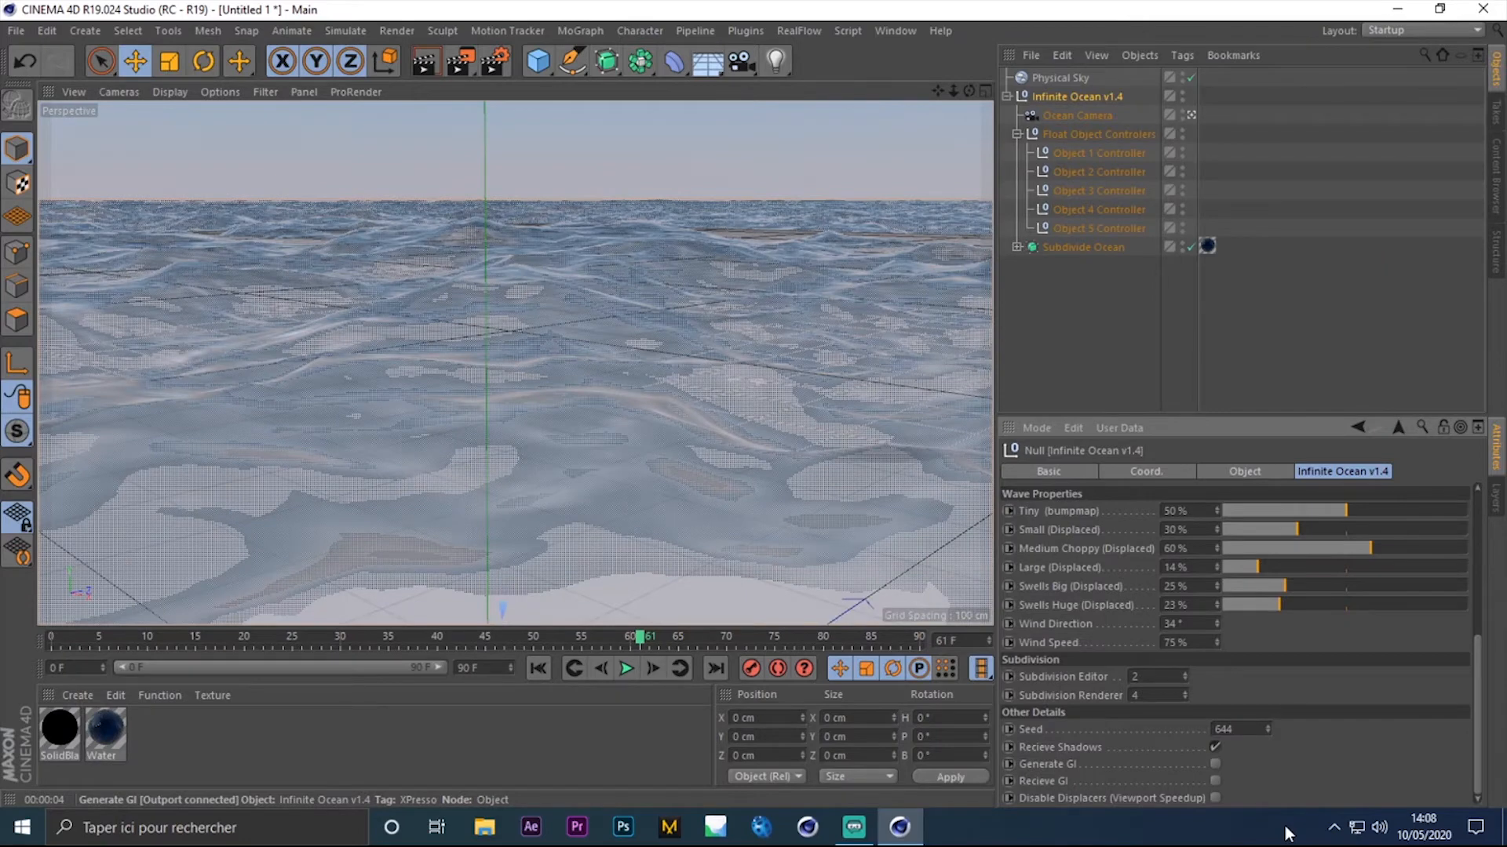
Try a Seed of 700 for the Infinite Ocean v1.4 object
double_click(1249, 728)
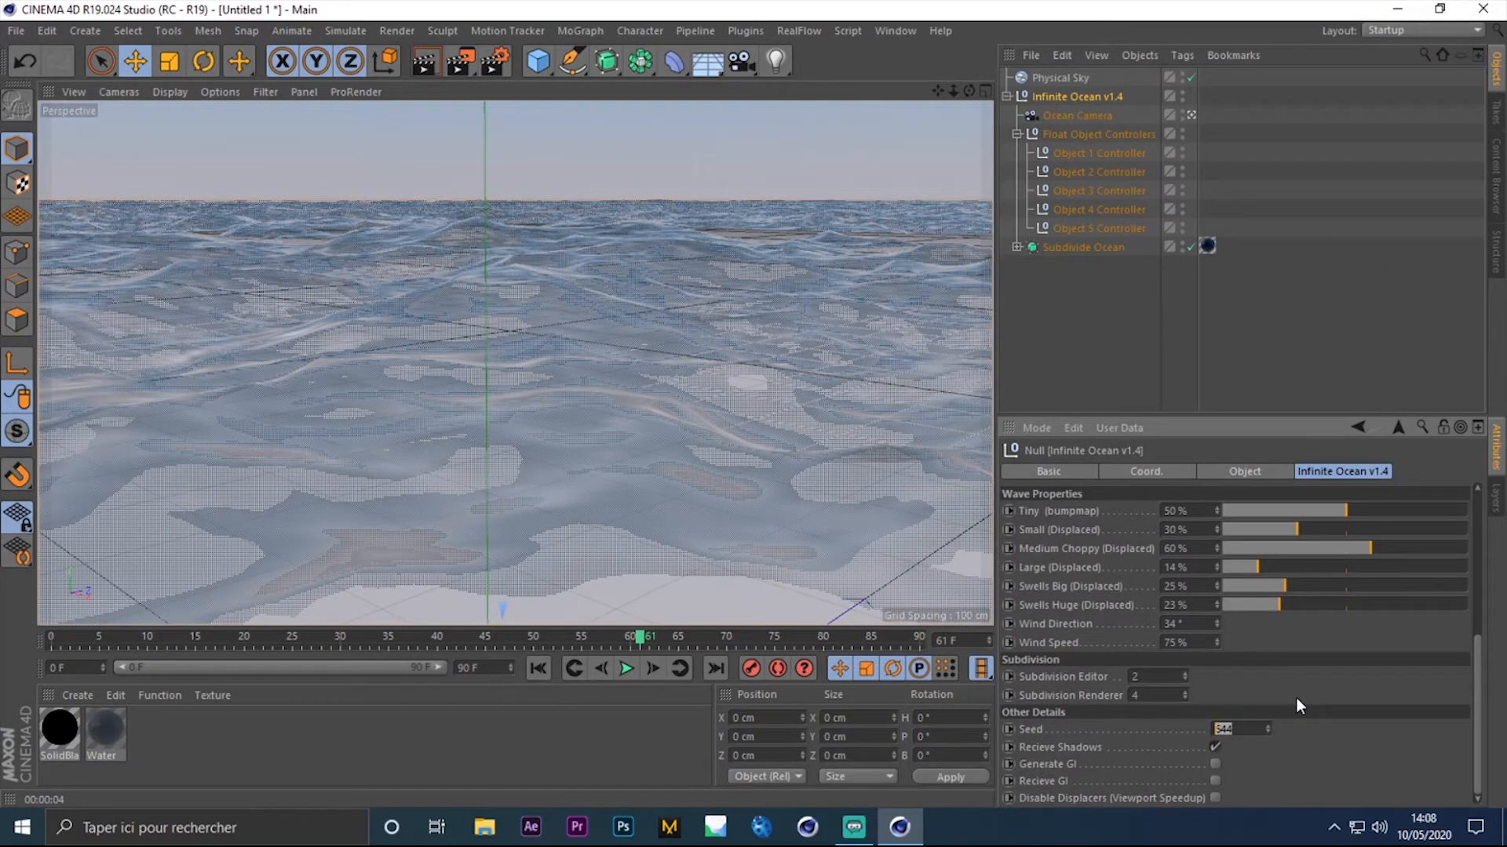
text(70)
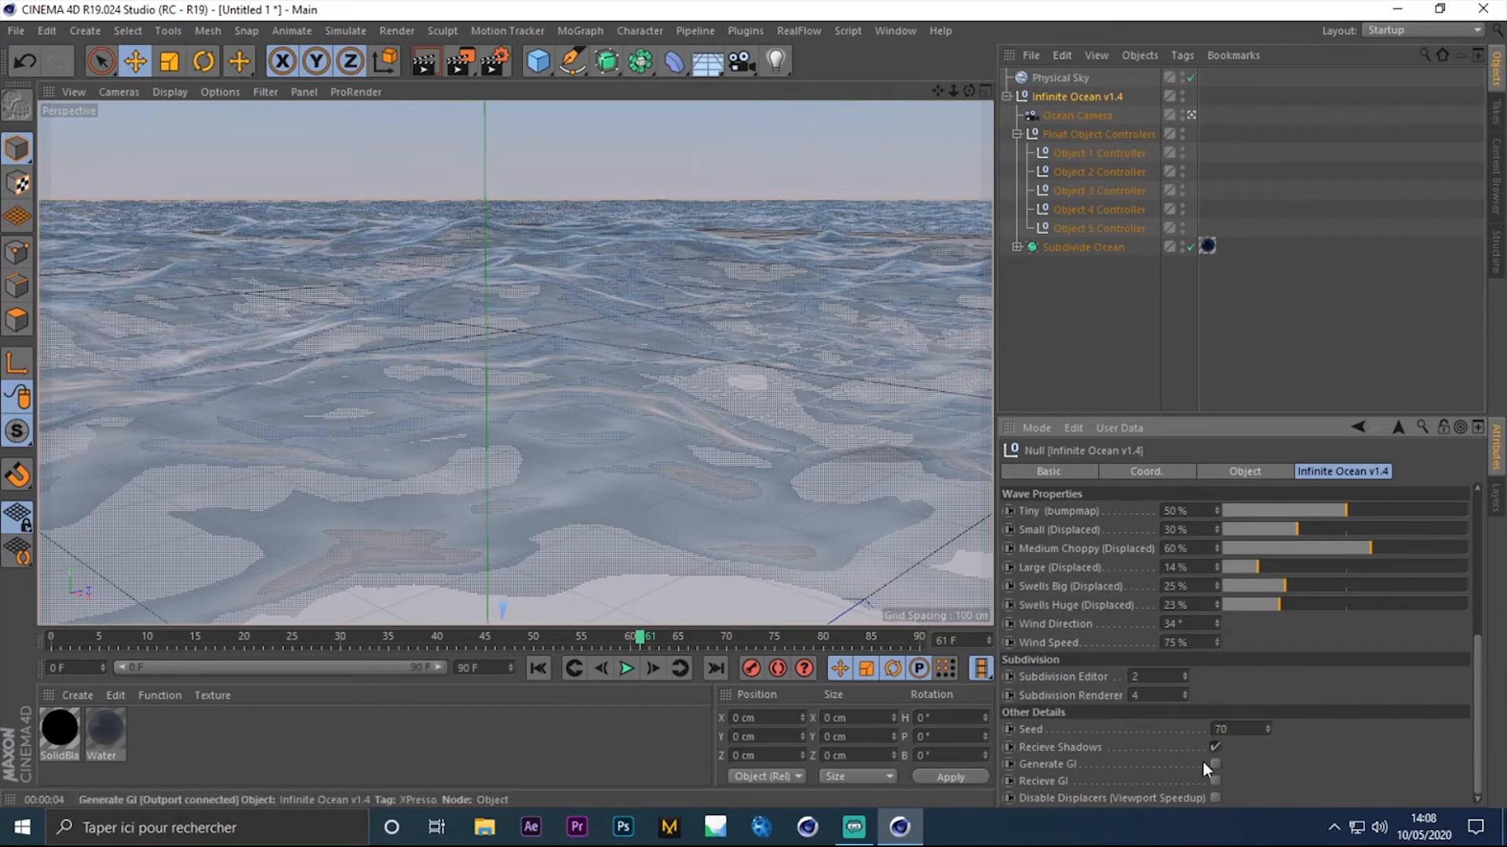
text(0)
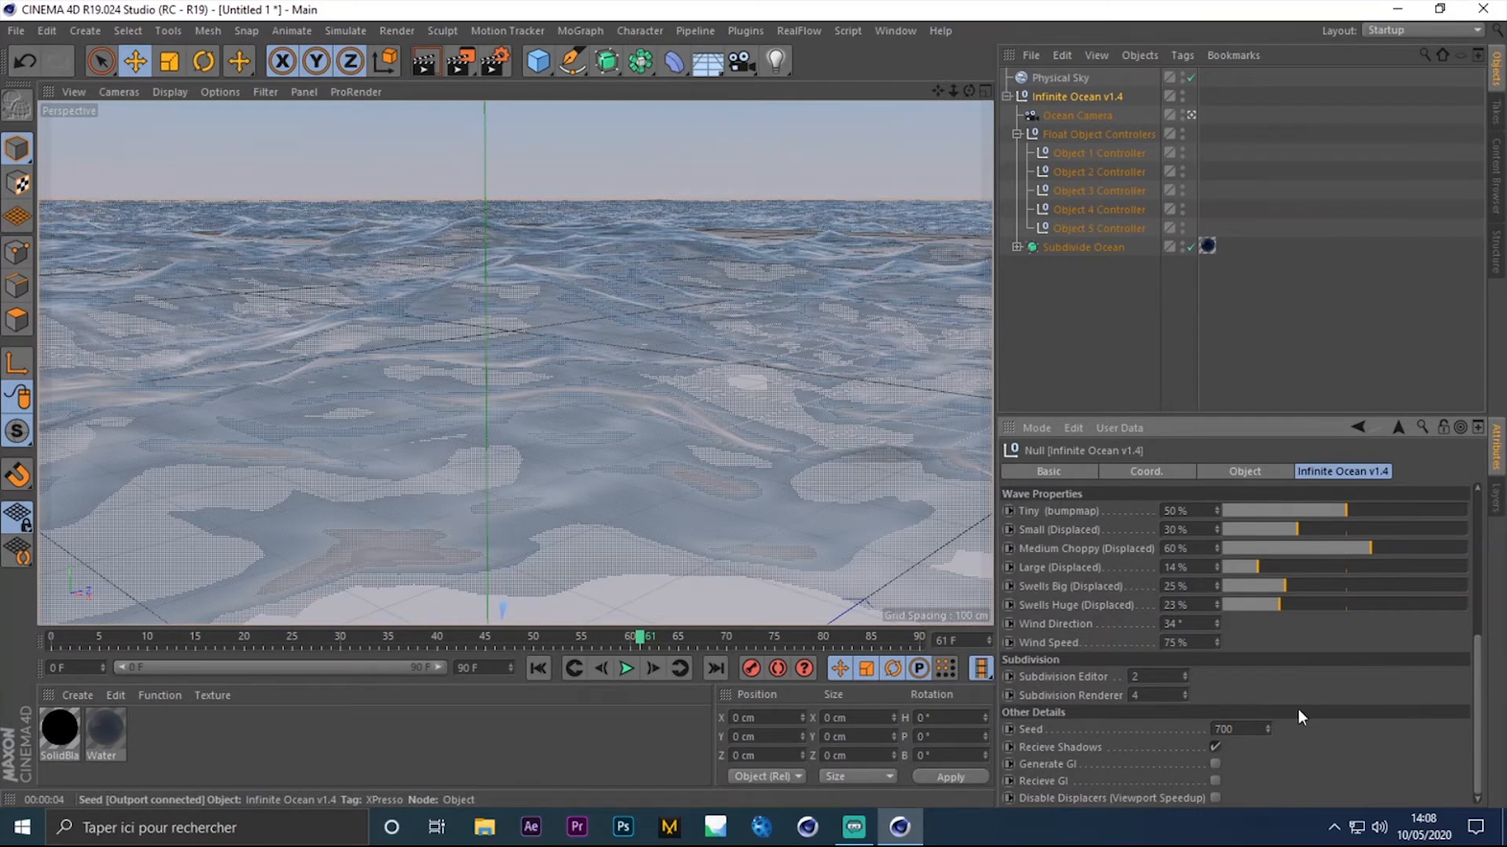
Set the Infinite Ocean v1.4 object's Seed to 643
drag(1232, 732, 1156, 720)
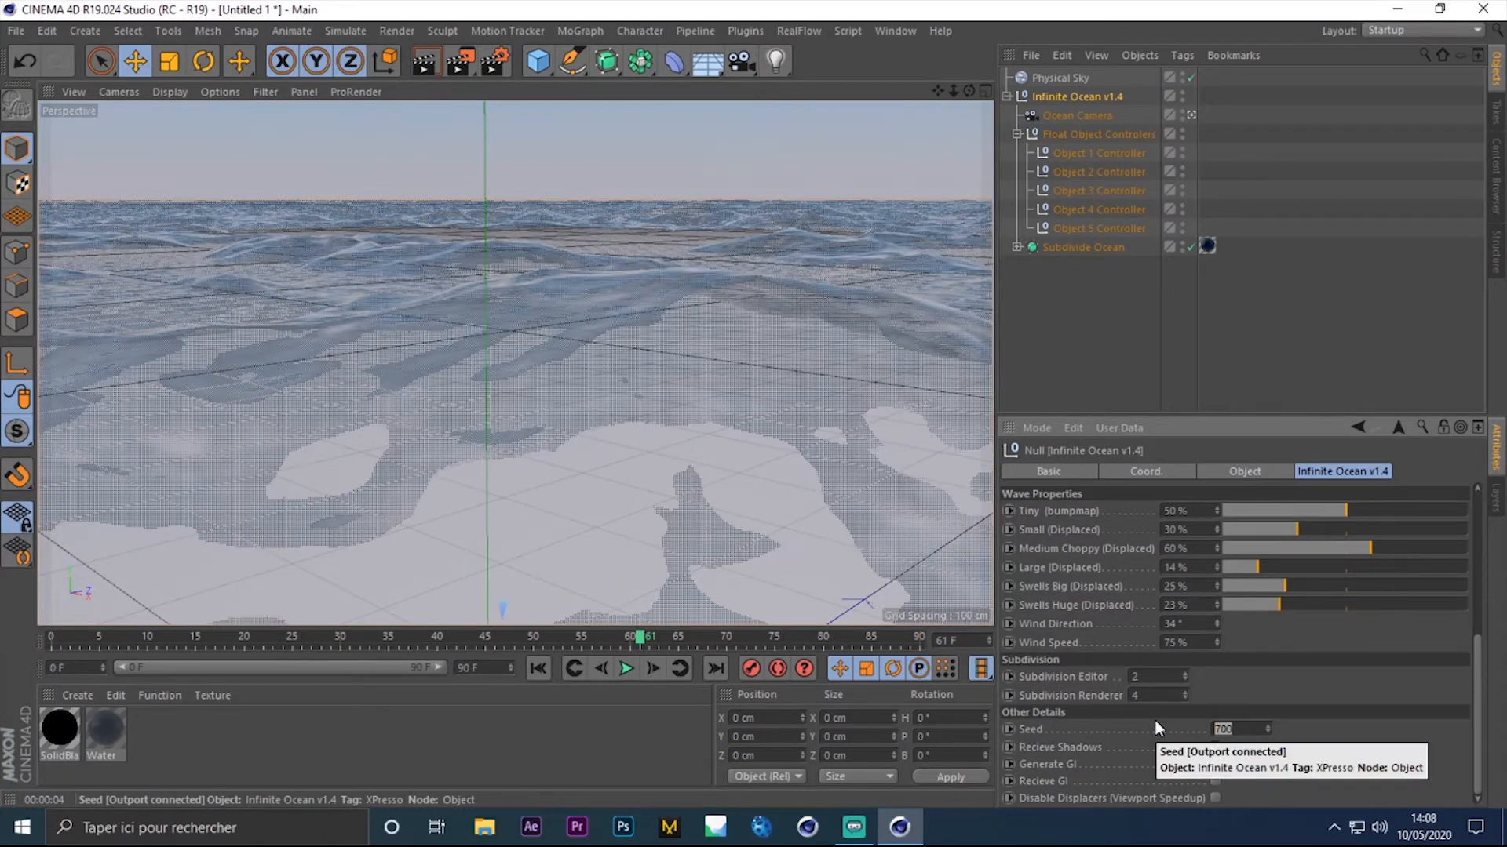
text(643)
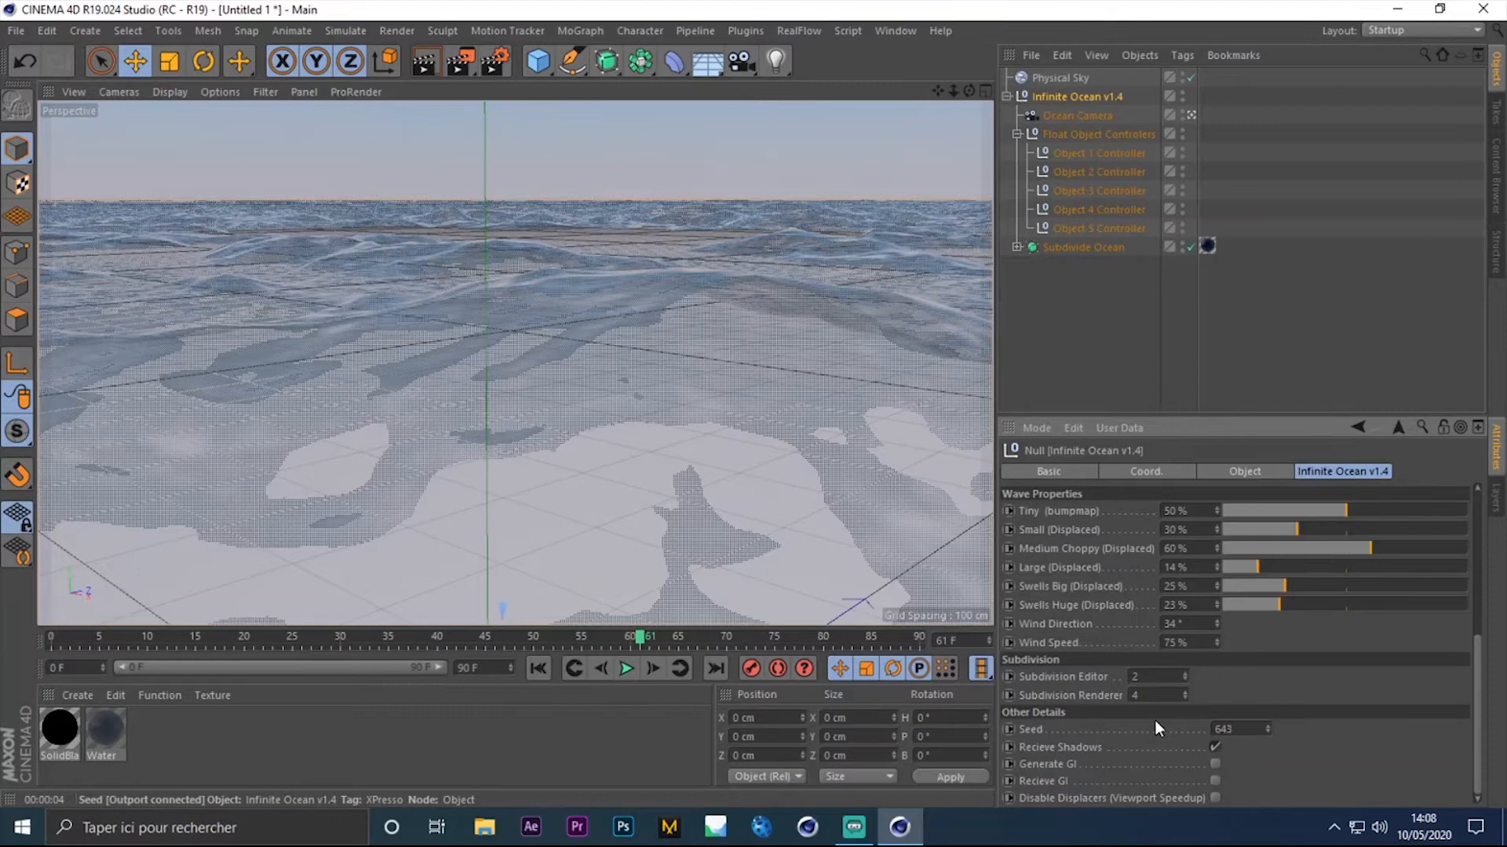
key(Return)
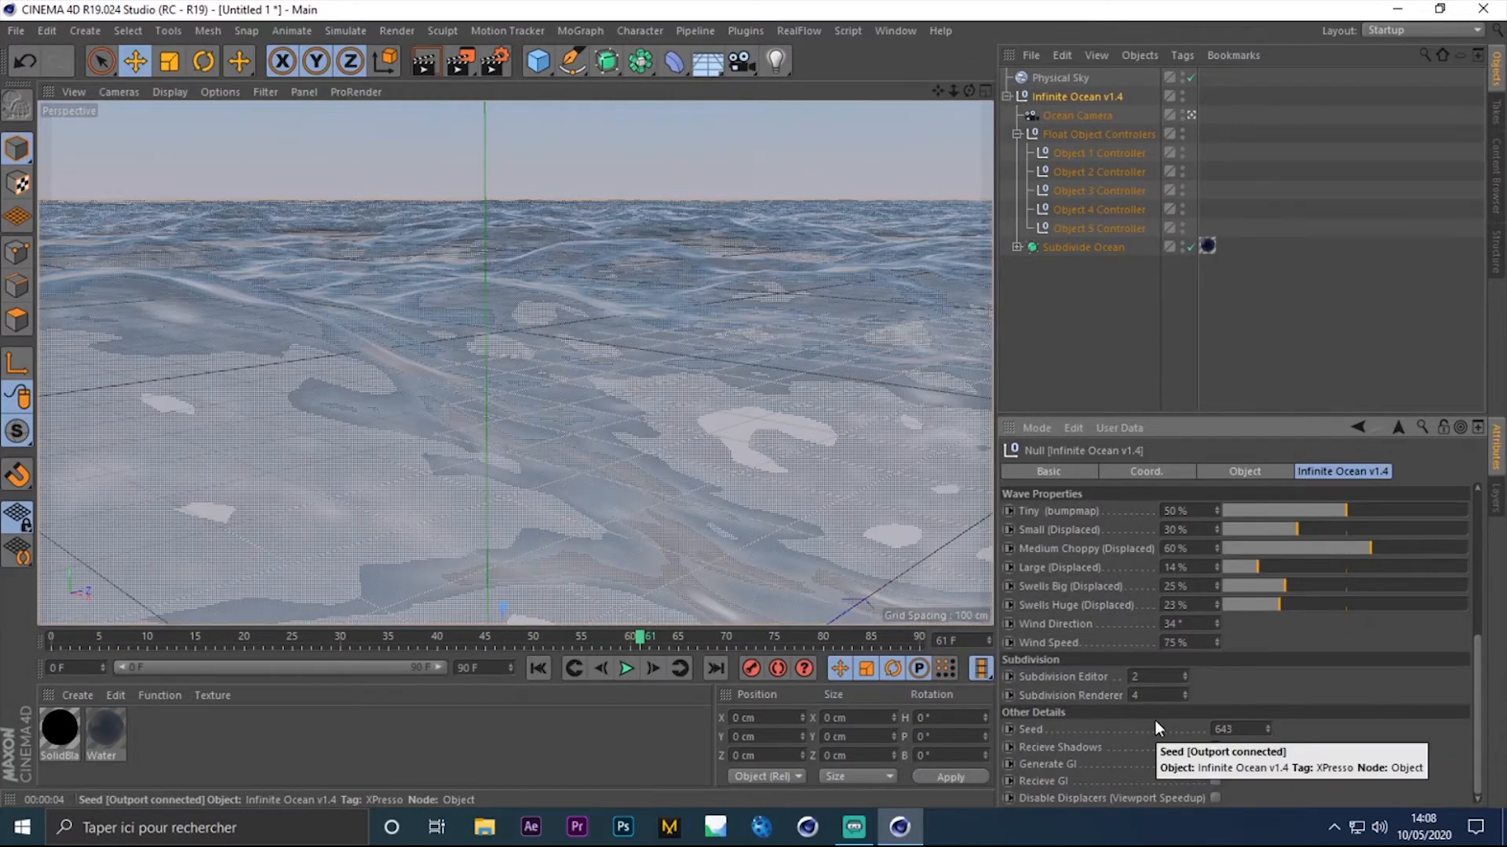
Examine the contents of the Float Object Controlers and Subdivide Ocean groups in the ocean's object hierarchy
click(1124, 300)
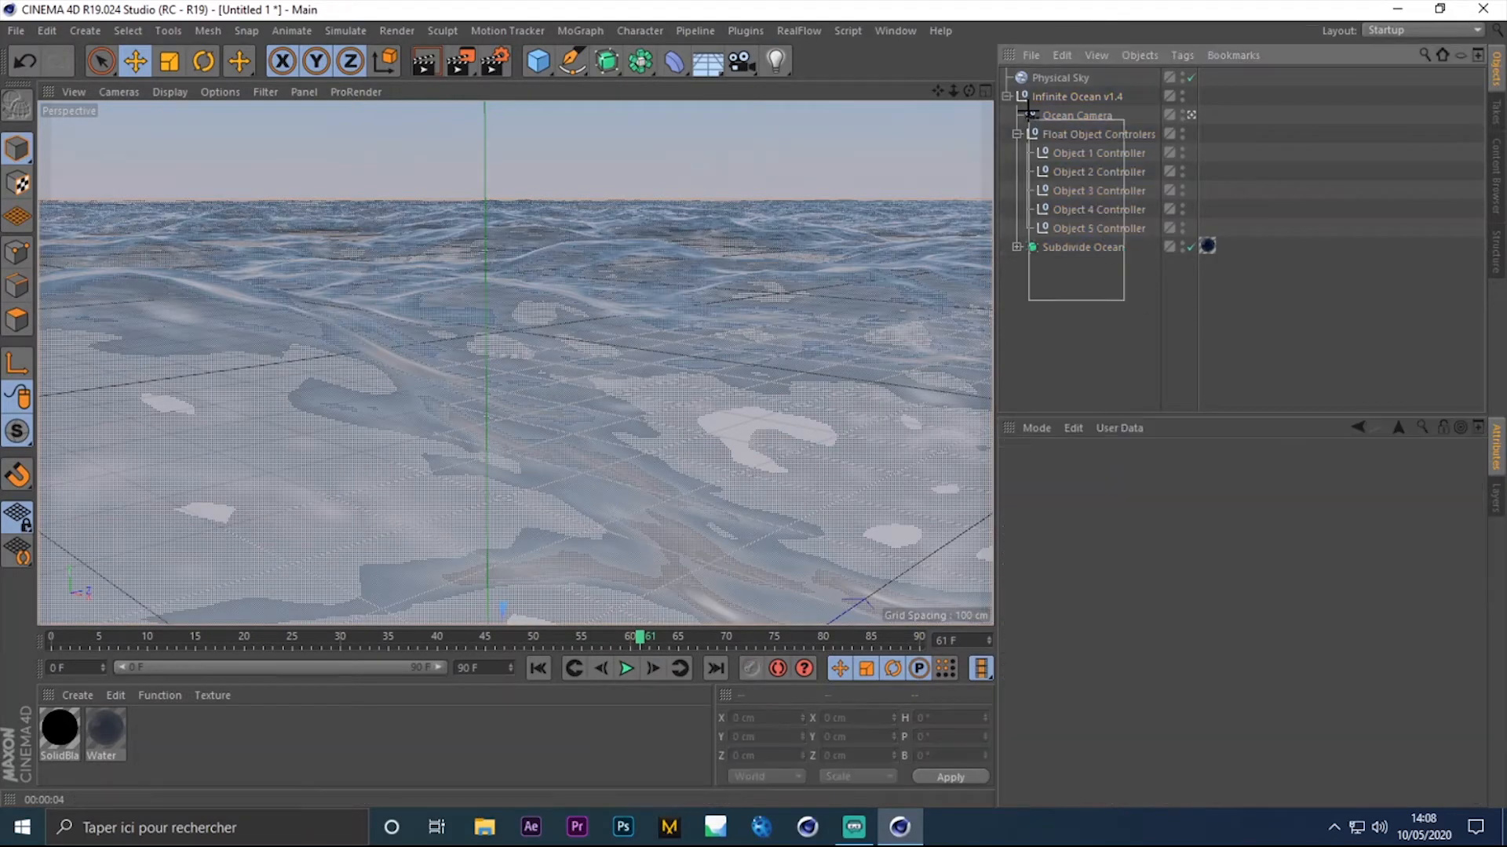
click(1017, 247)
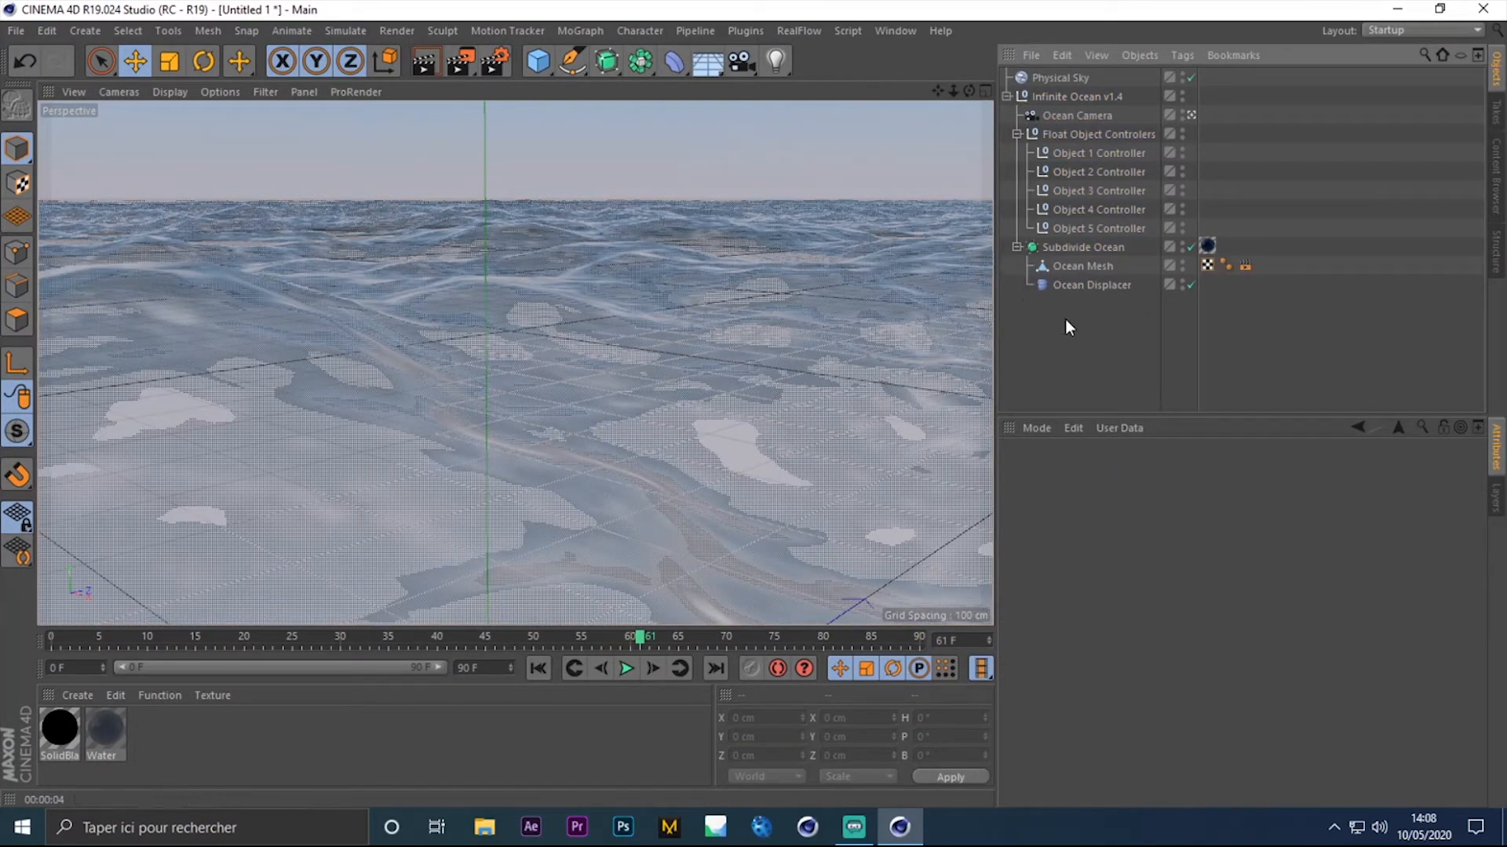
key(ctrl+a)
click(1040, 325)
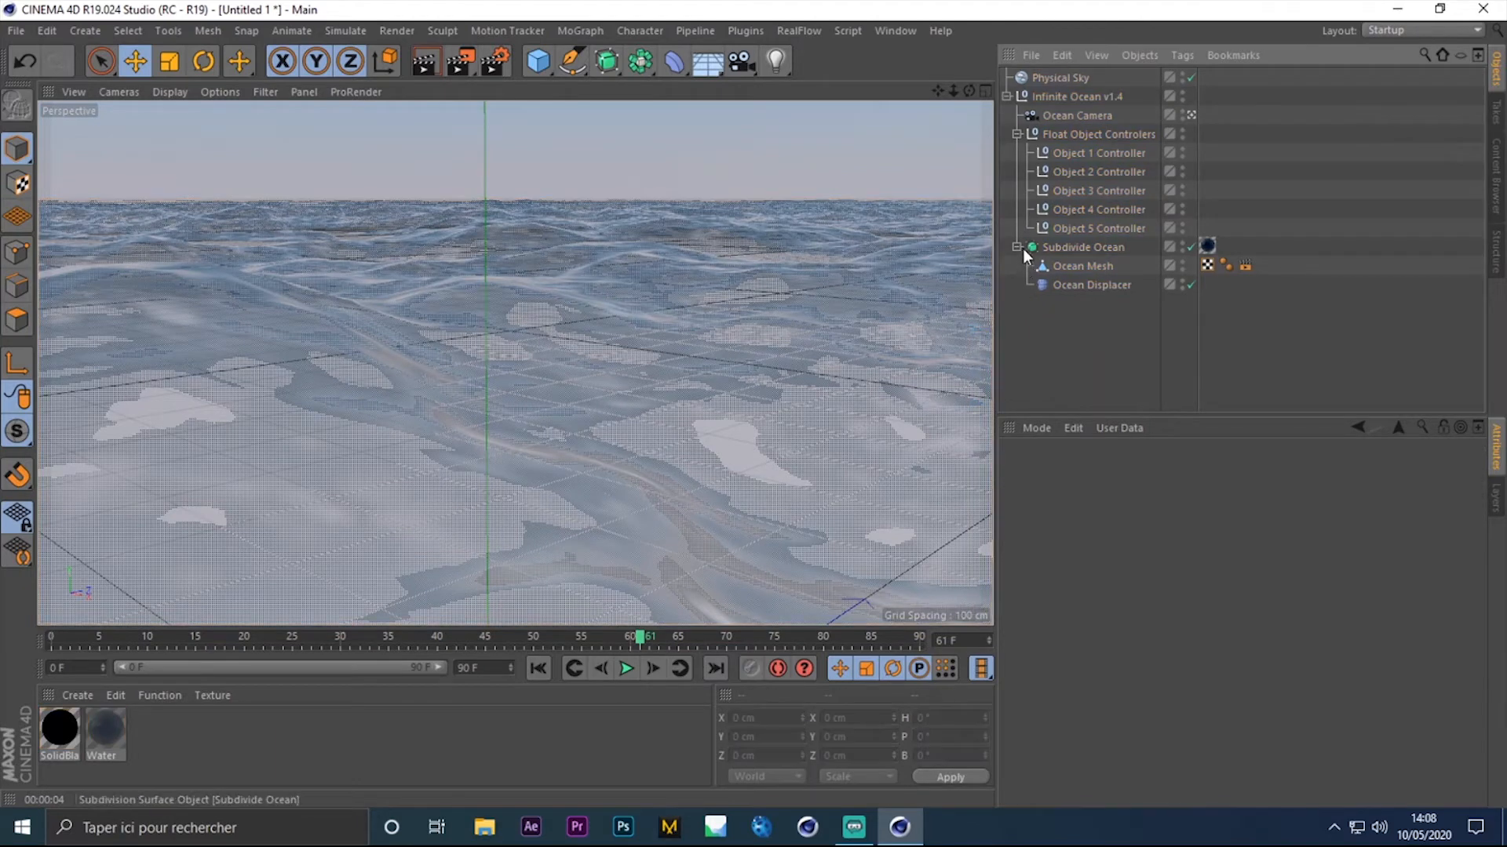
click(1016, 247)
click(1016, 134)
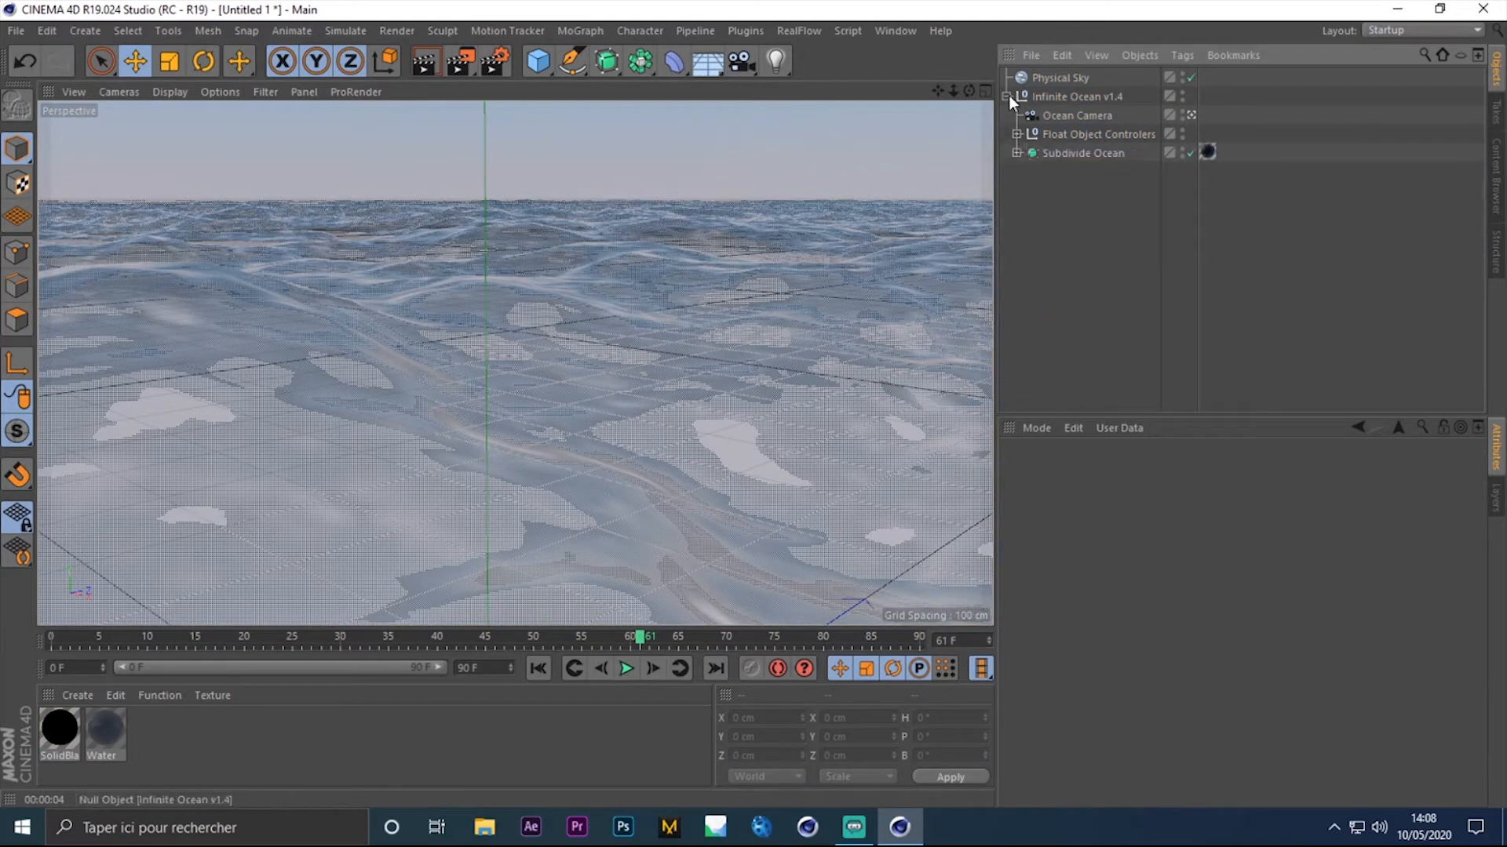
click(1016, 134)
click(1017, 247)
key(ctrl+a)
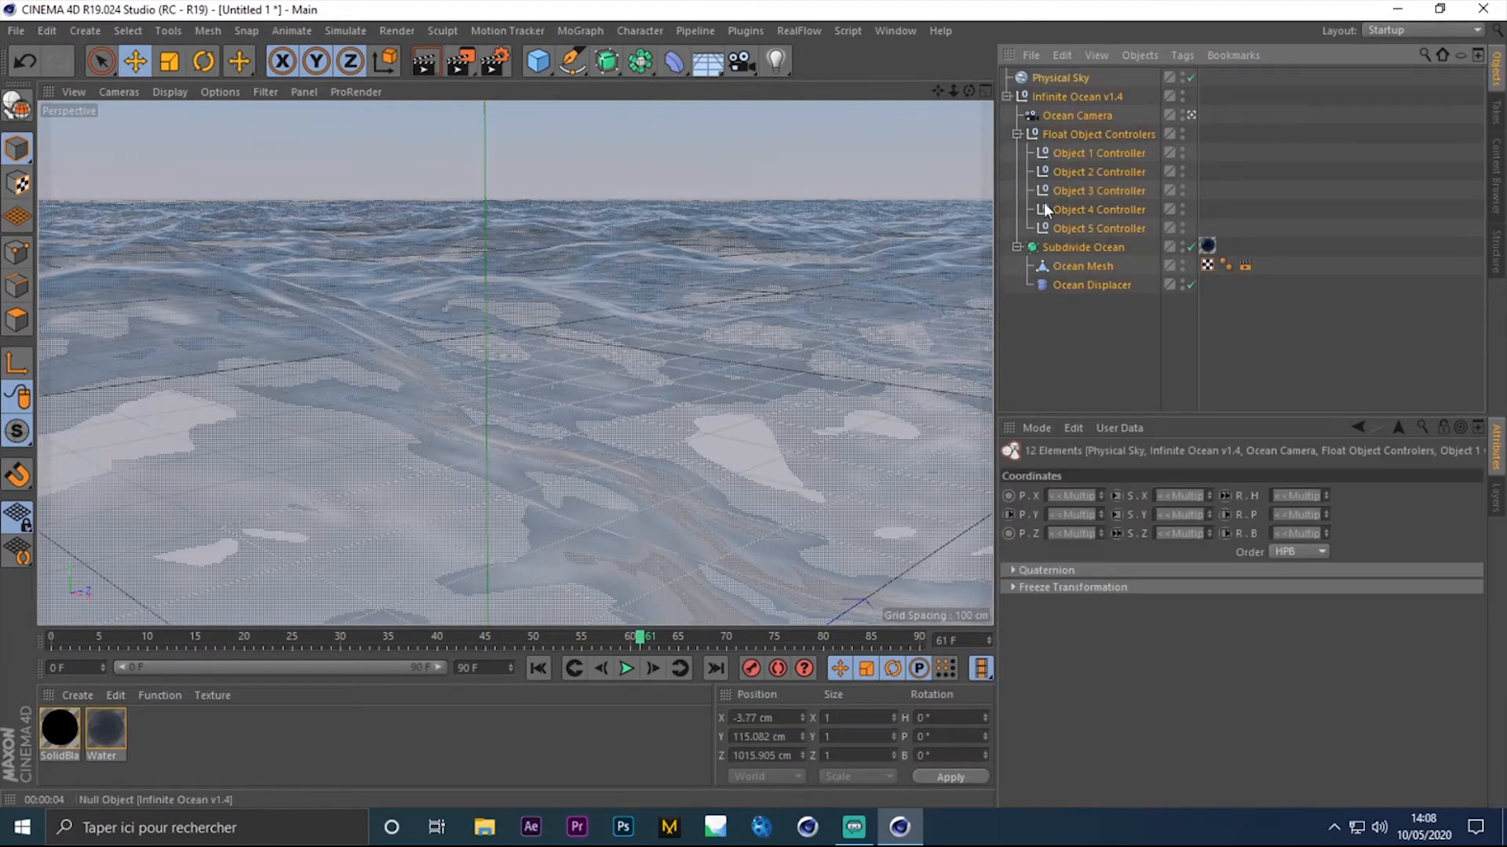
click(1017, 247)
click(1028, 226)
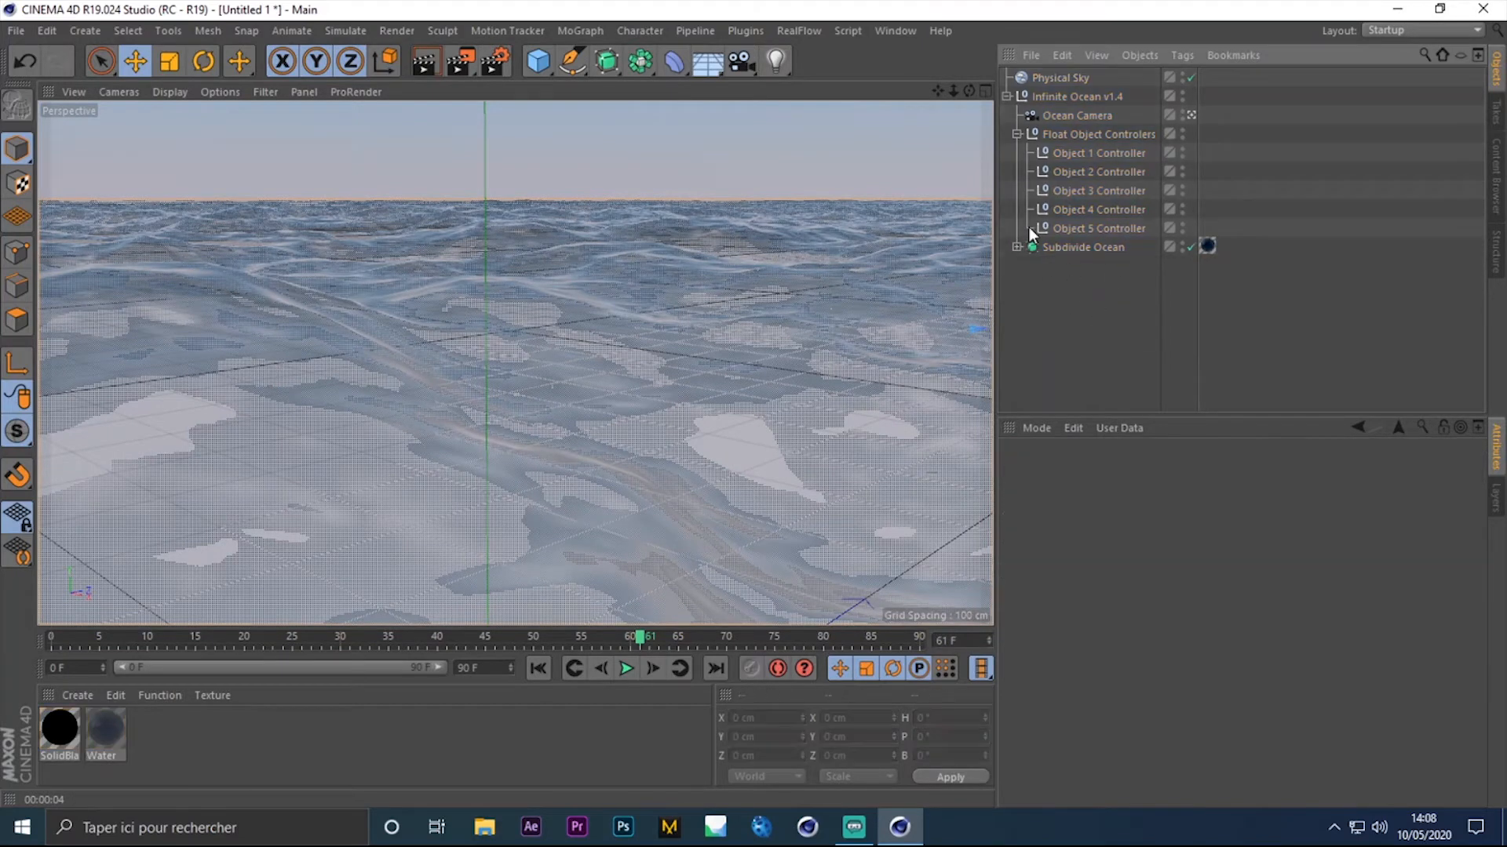
click(743, 28)
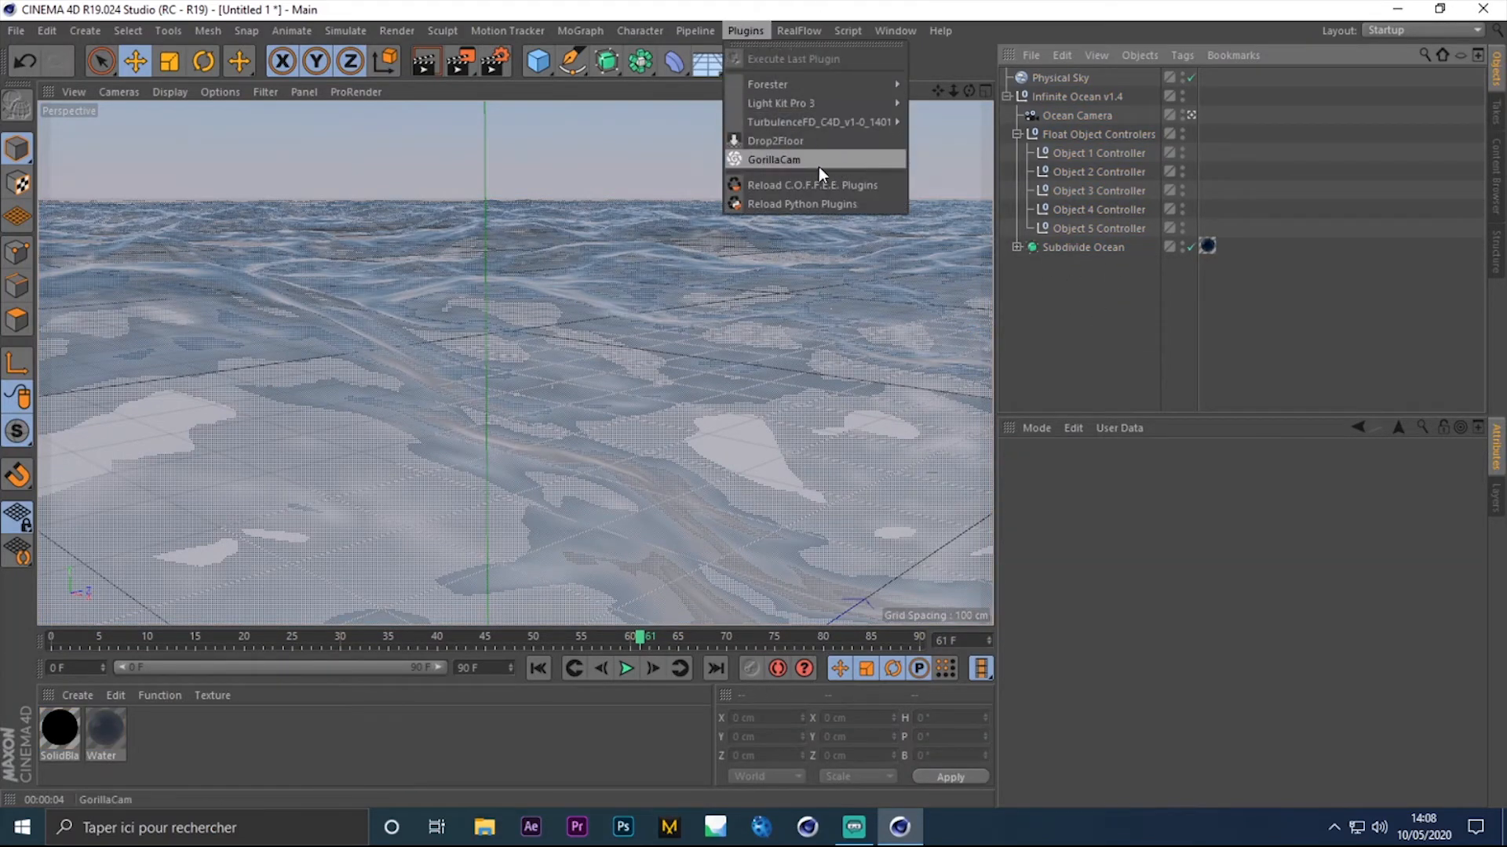
mouse_move(898, 86)
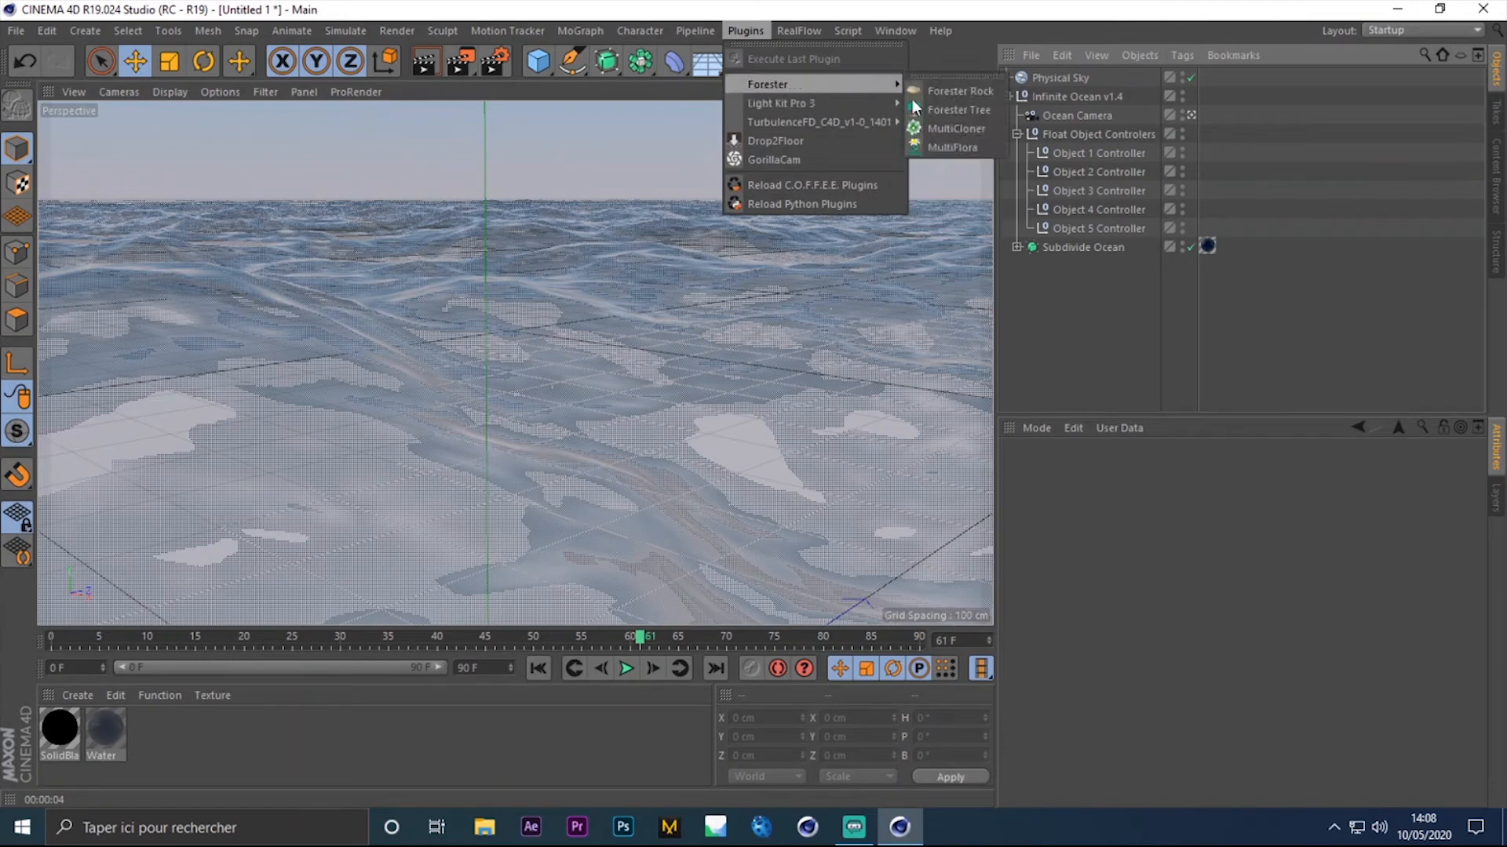
mouse_move(958, 104)
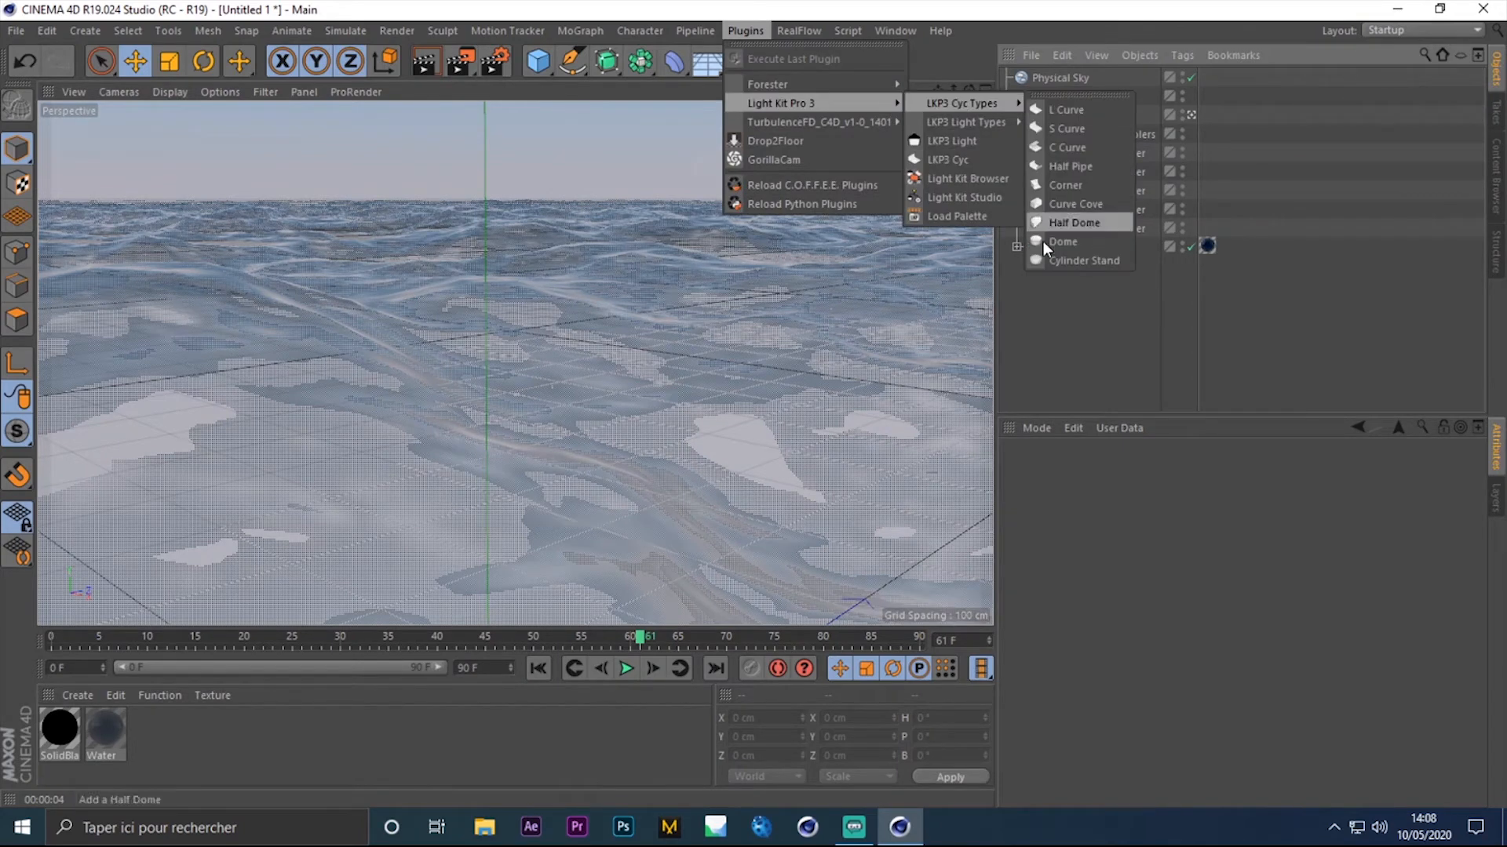
click(1060, 326)
key(ctrl+a)
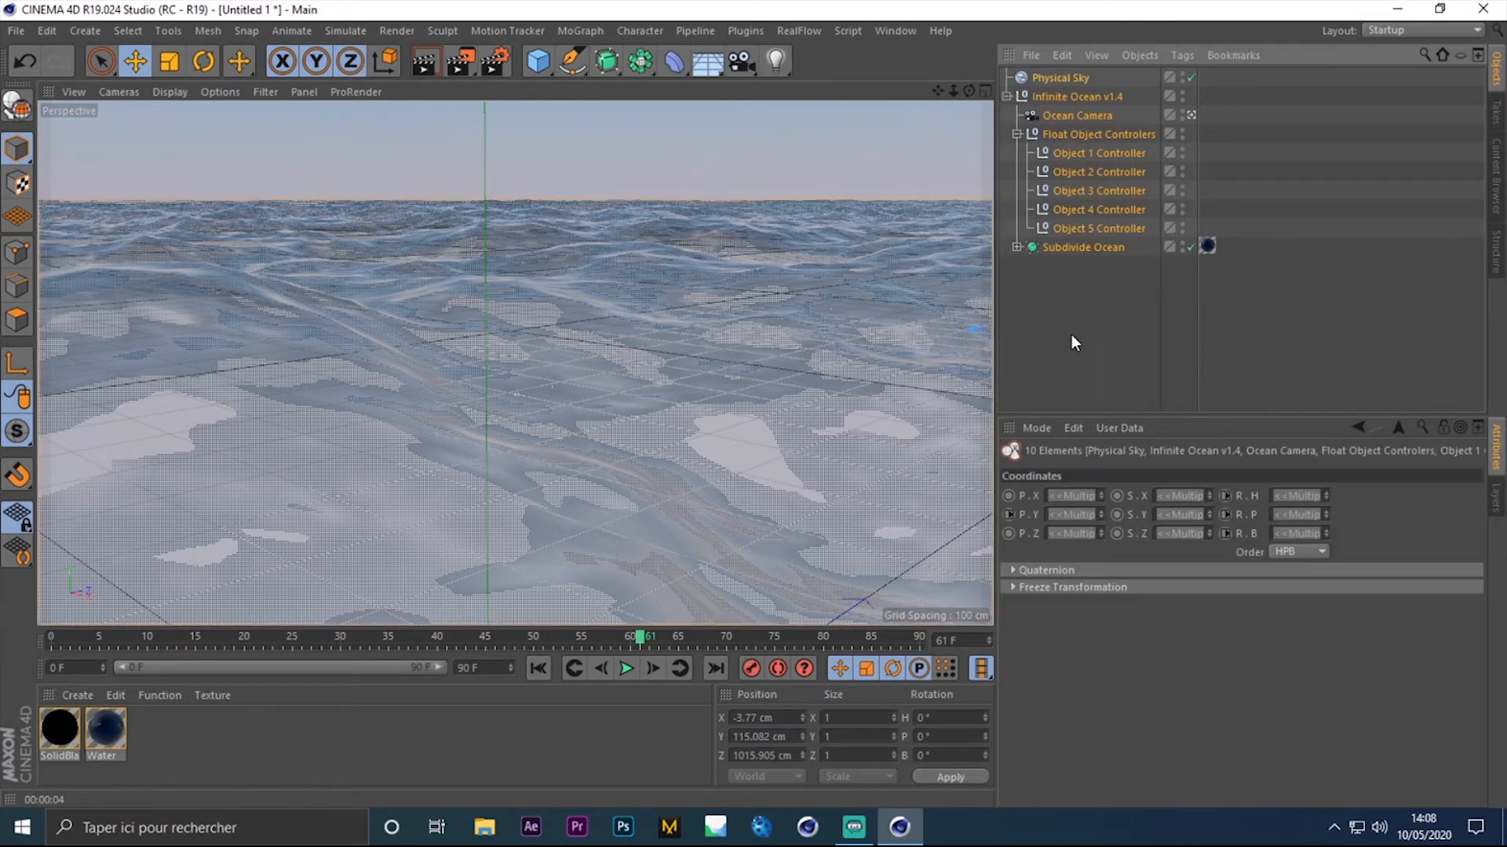
click(1092, 298)
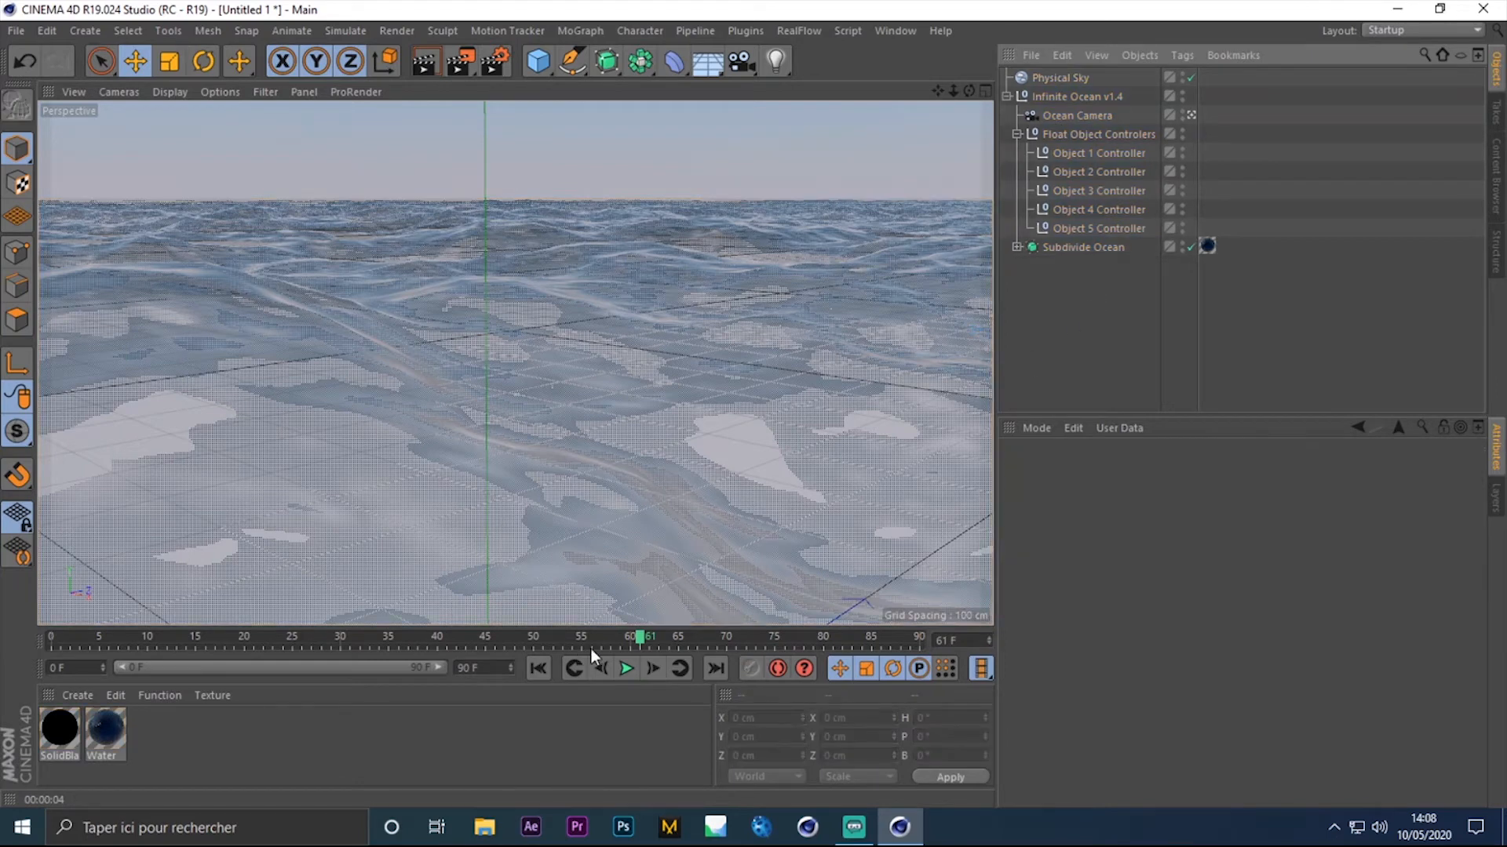
Keyframe the Ocean Camera at frame 0, and at frame 90 from a new position at about X -246, Y 200, Z 429 cm
drag(638, 641, 2, 646)
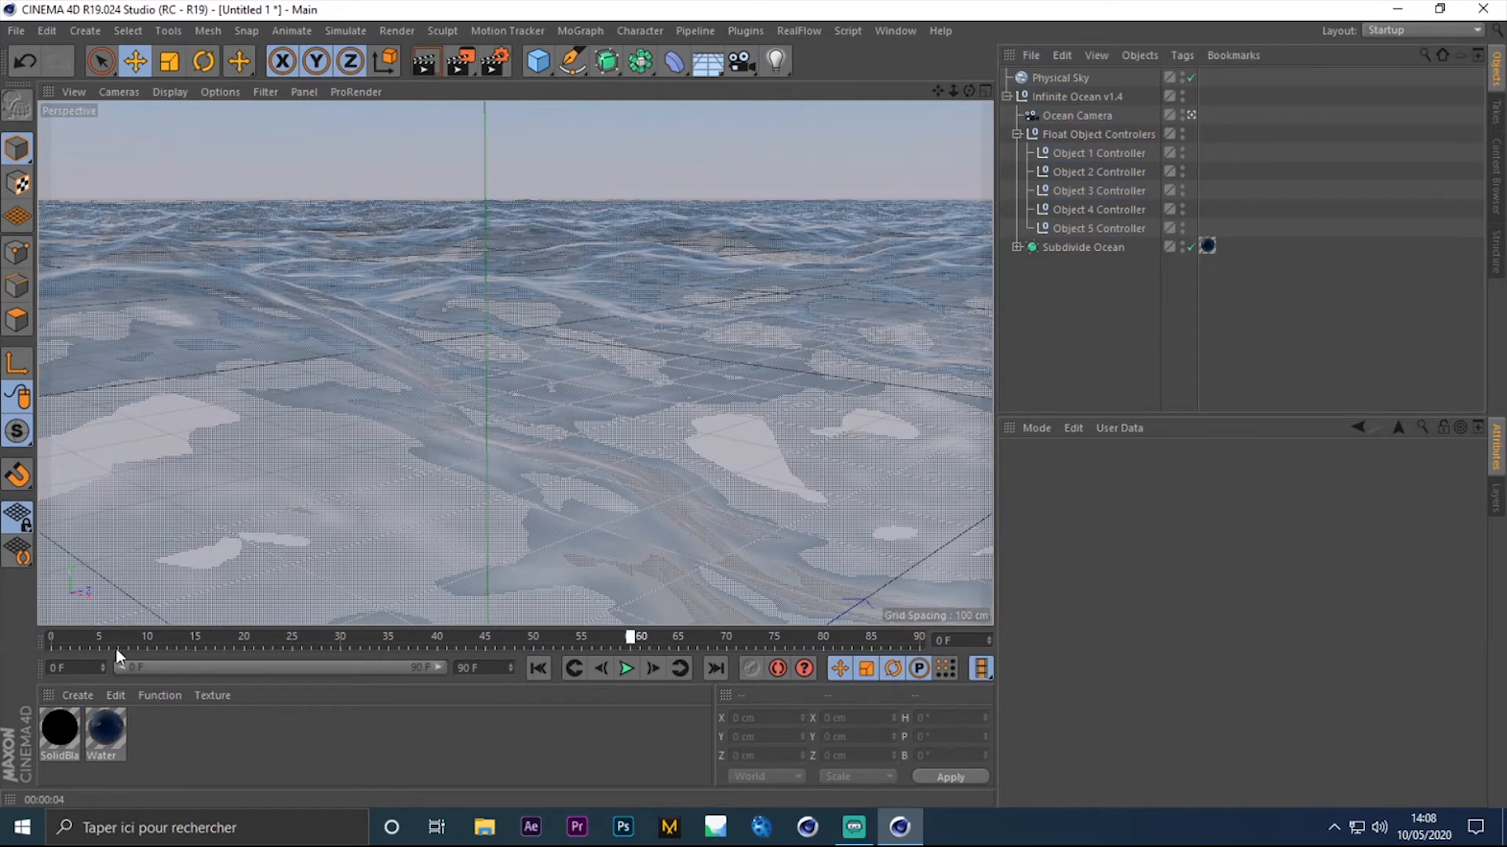
click(1055, 117)
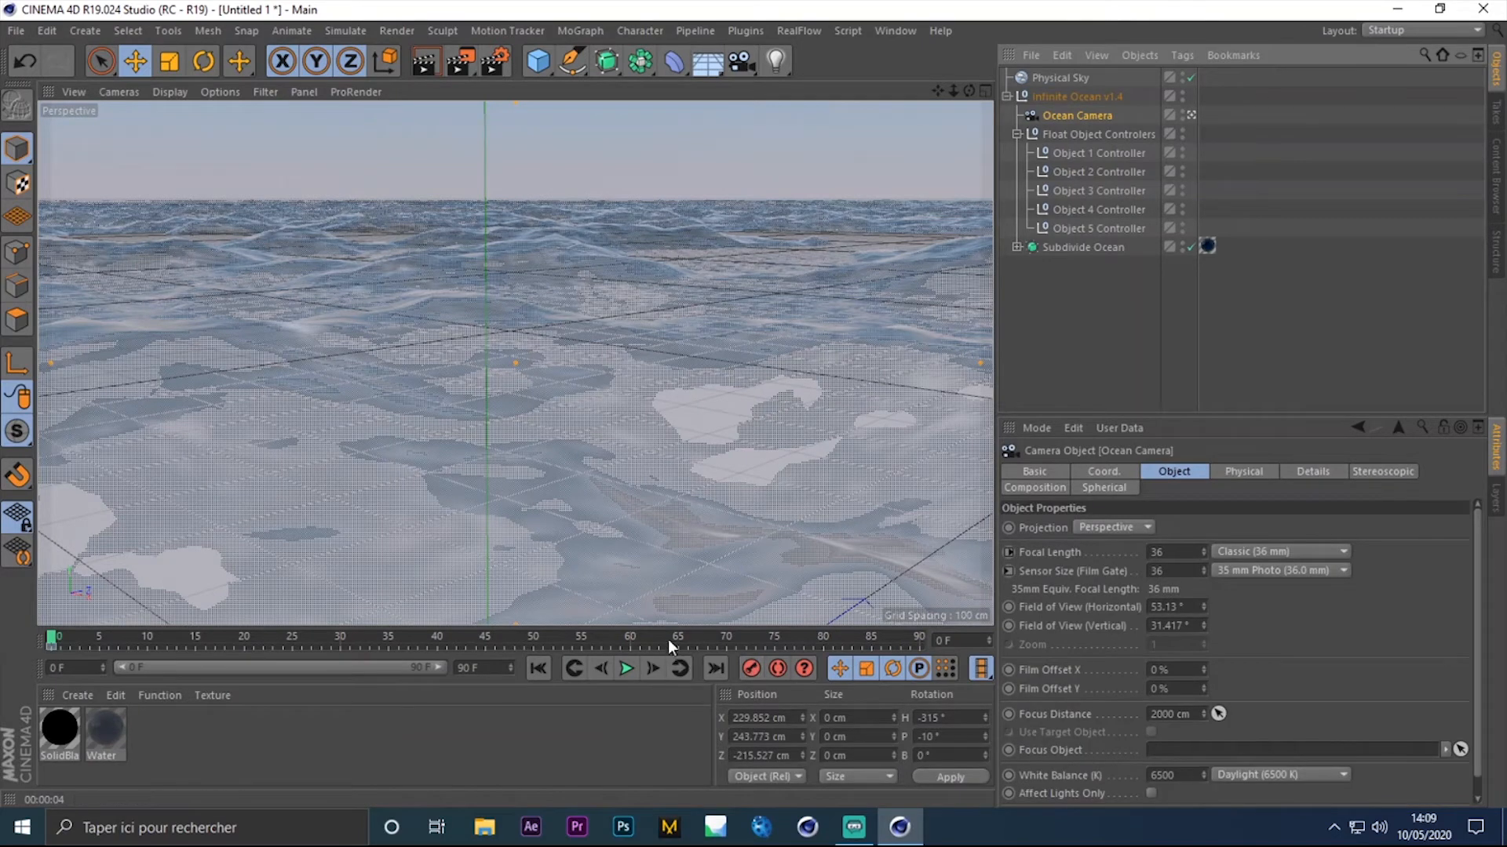
drag(620, 642, 929, 638)
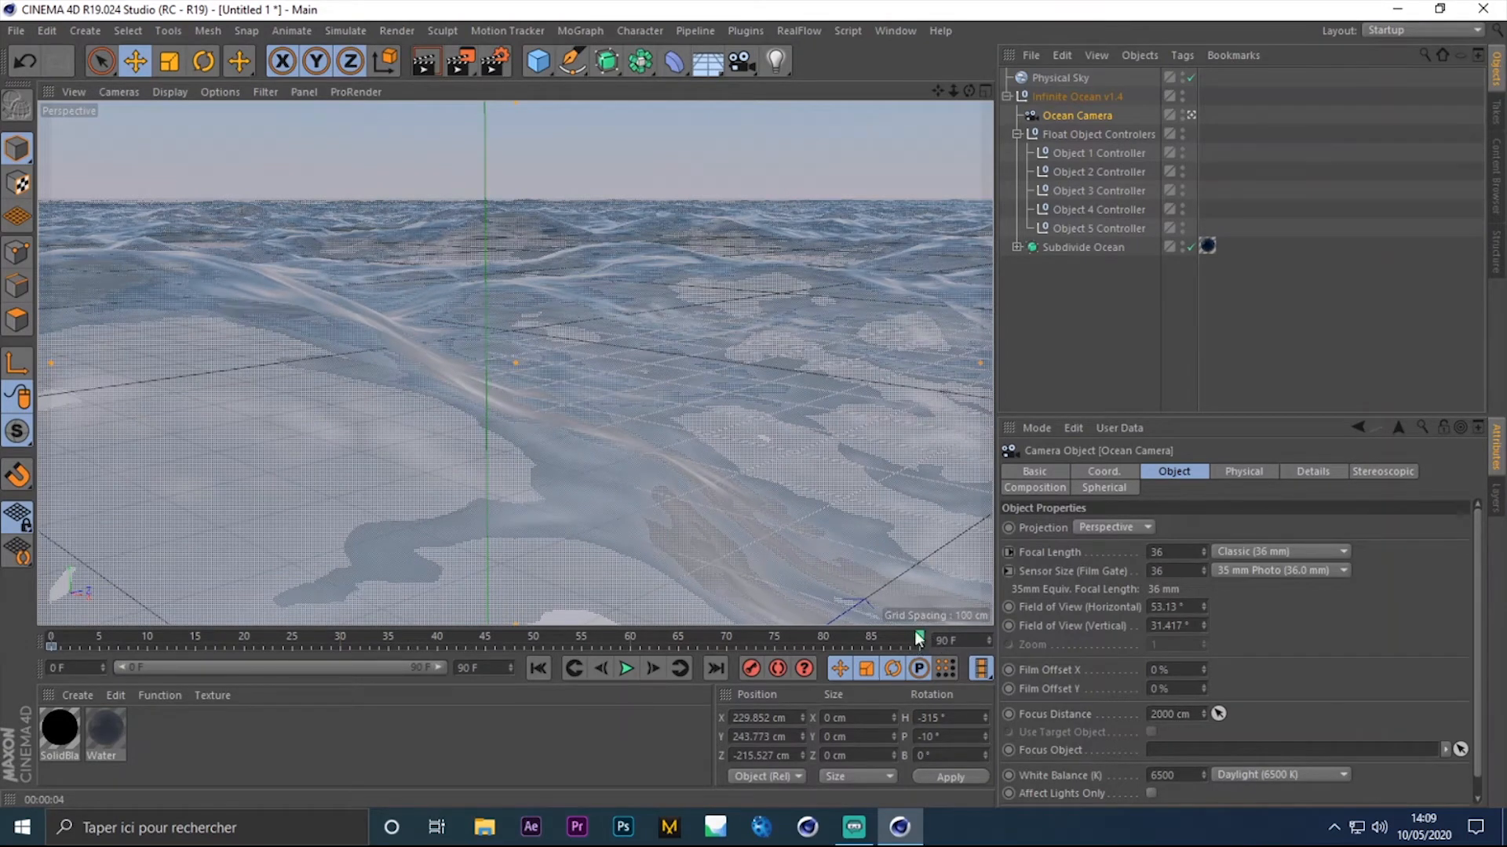
drag(954, 91, 933, 34)
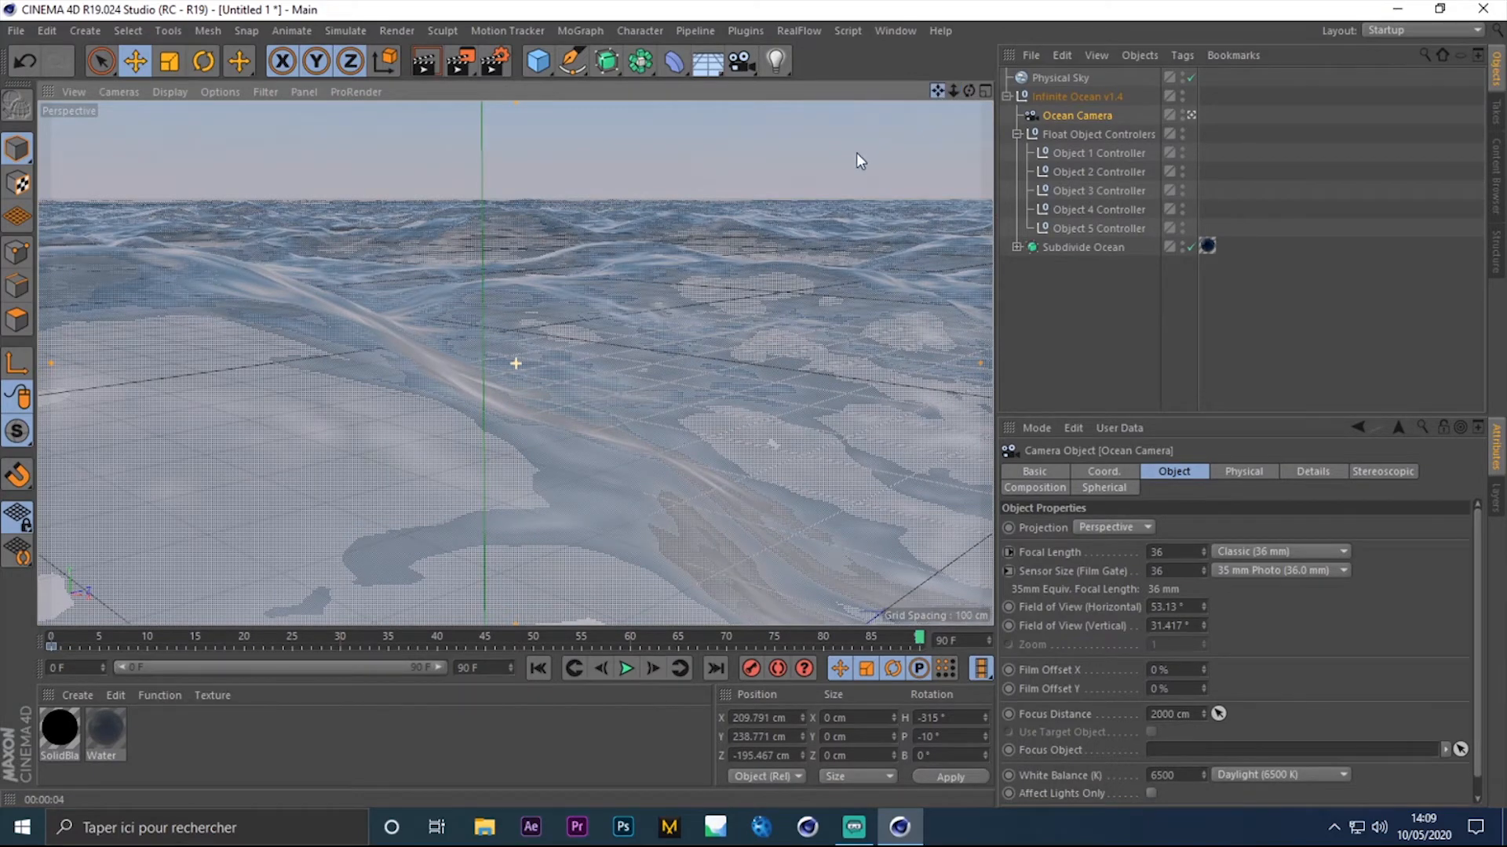
drag(937, 91, 863, 124)
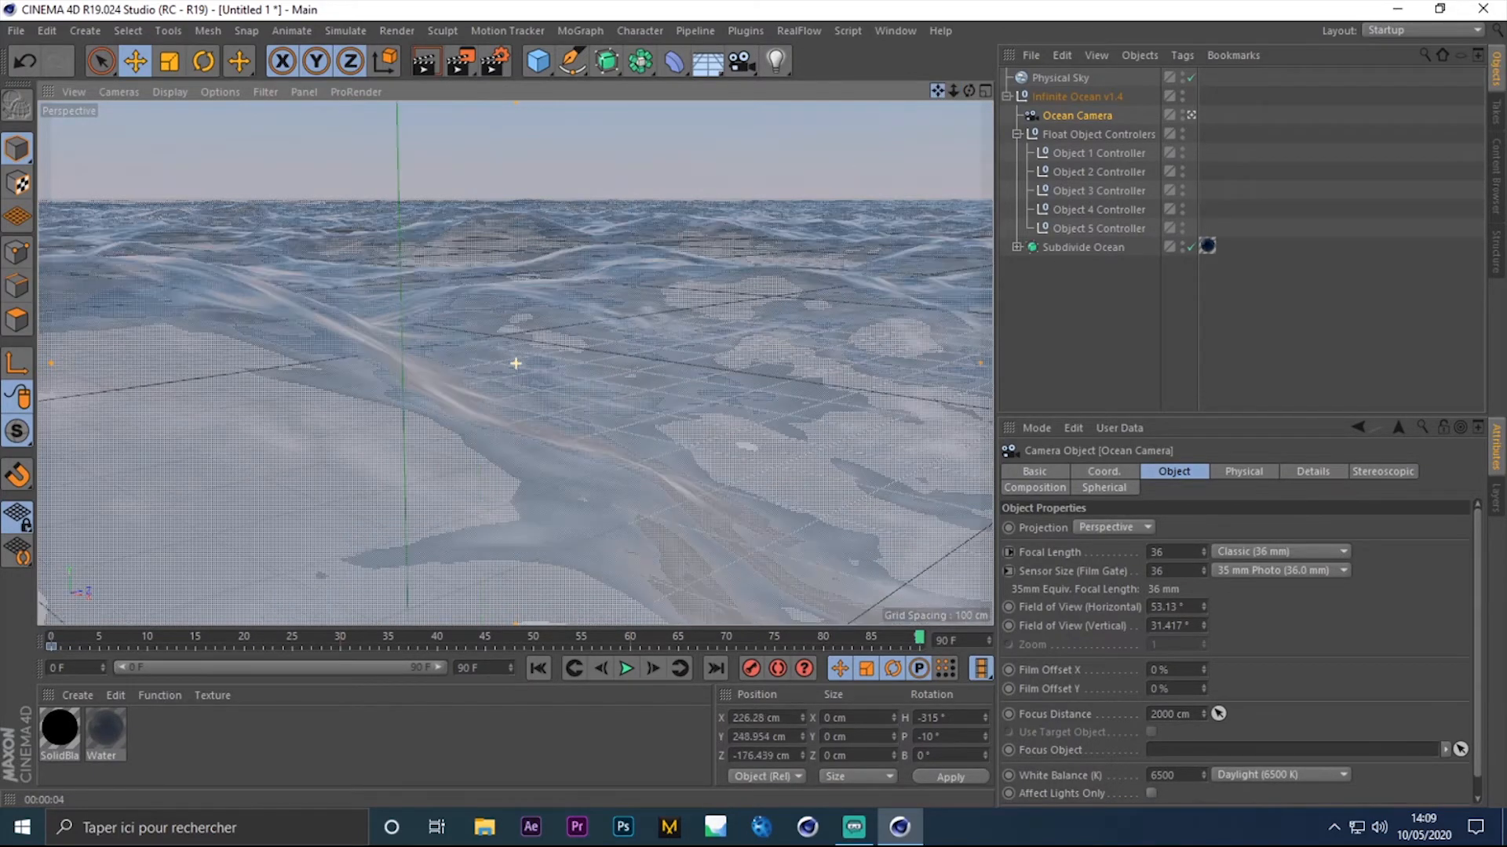
mouse_move(937, 91)
mouse_down()
mouse_move(969, 95)
mouse_move(954, 88)
mouse_up()
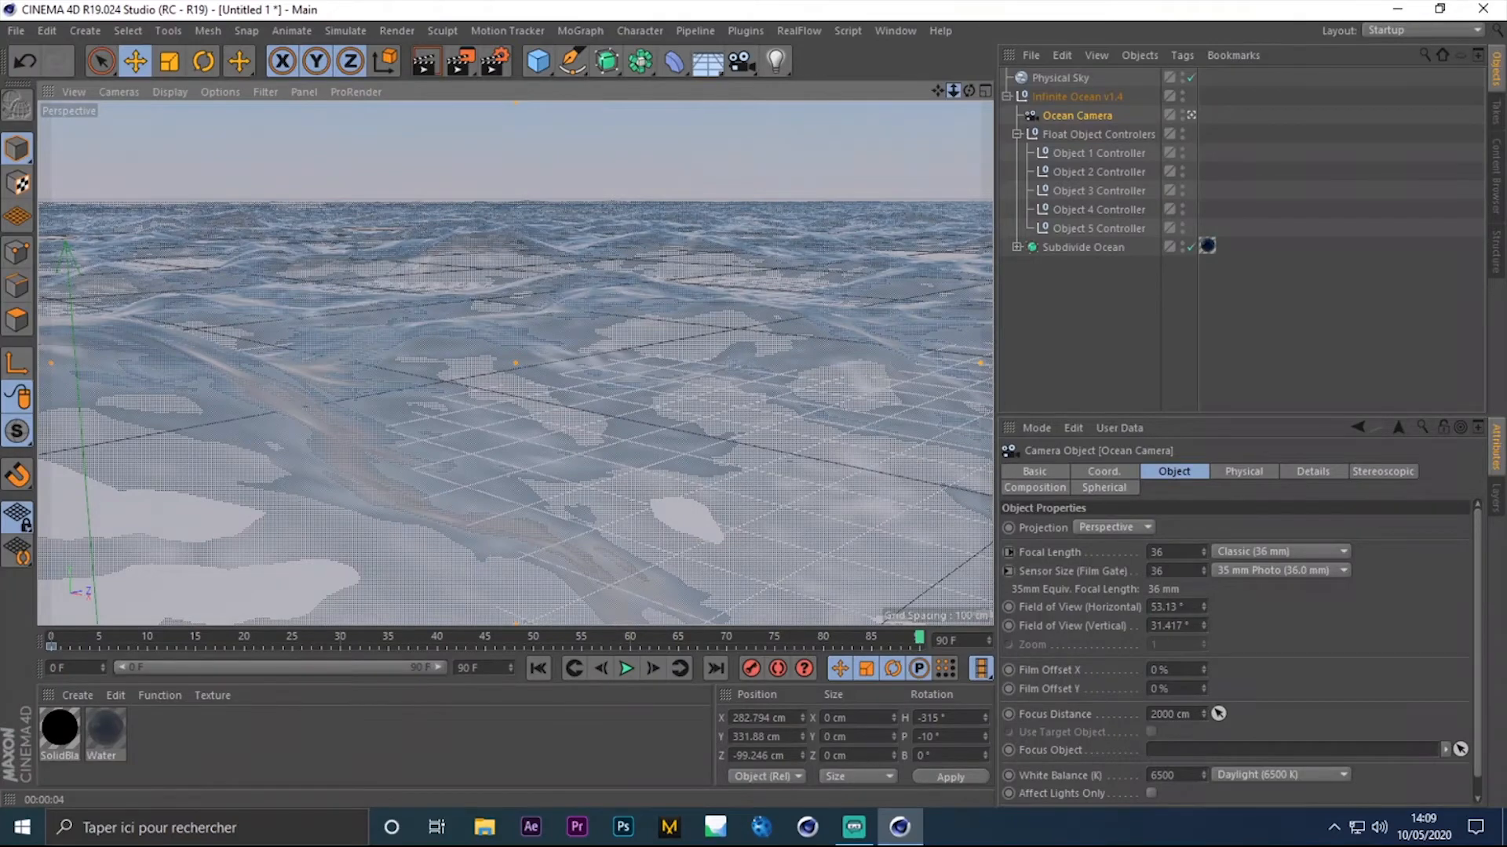
drag(954, 91, 961, 91)
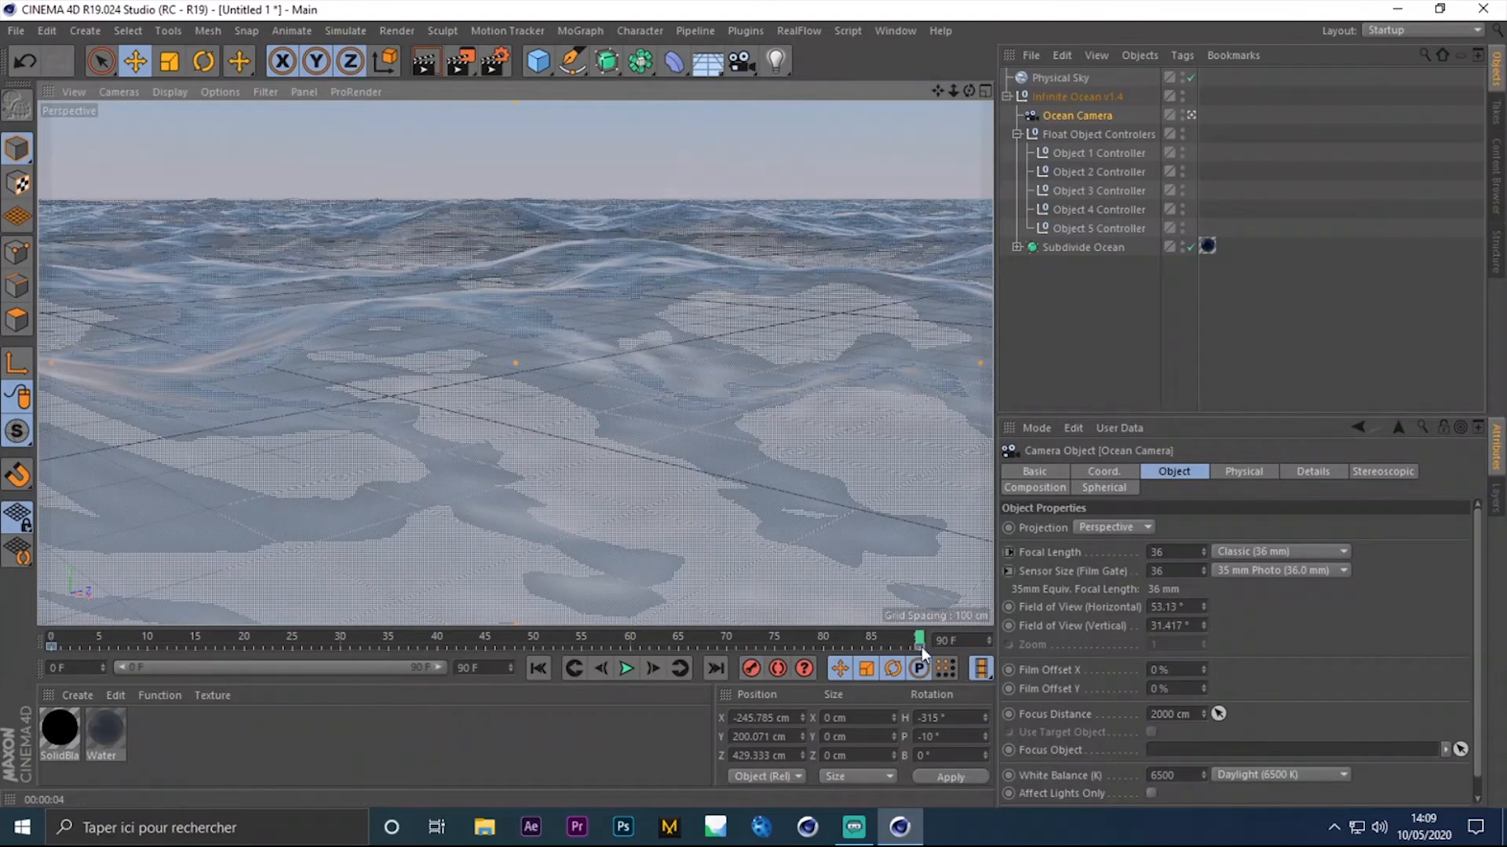
Scrub the timeline from frame 90 back to frame 0 to review the Ocean Camera's movement
drag(923, 637, 733, 642)
drag(638, 642, 318, 658)
drag(189, 641, 22, 632)
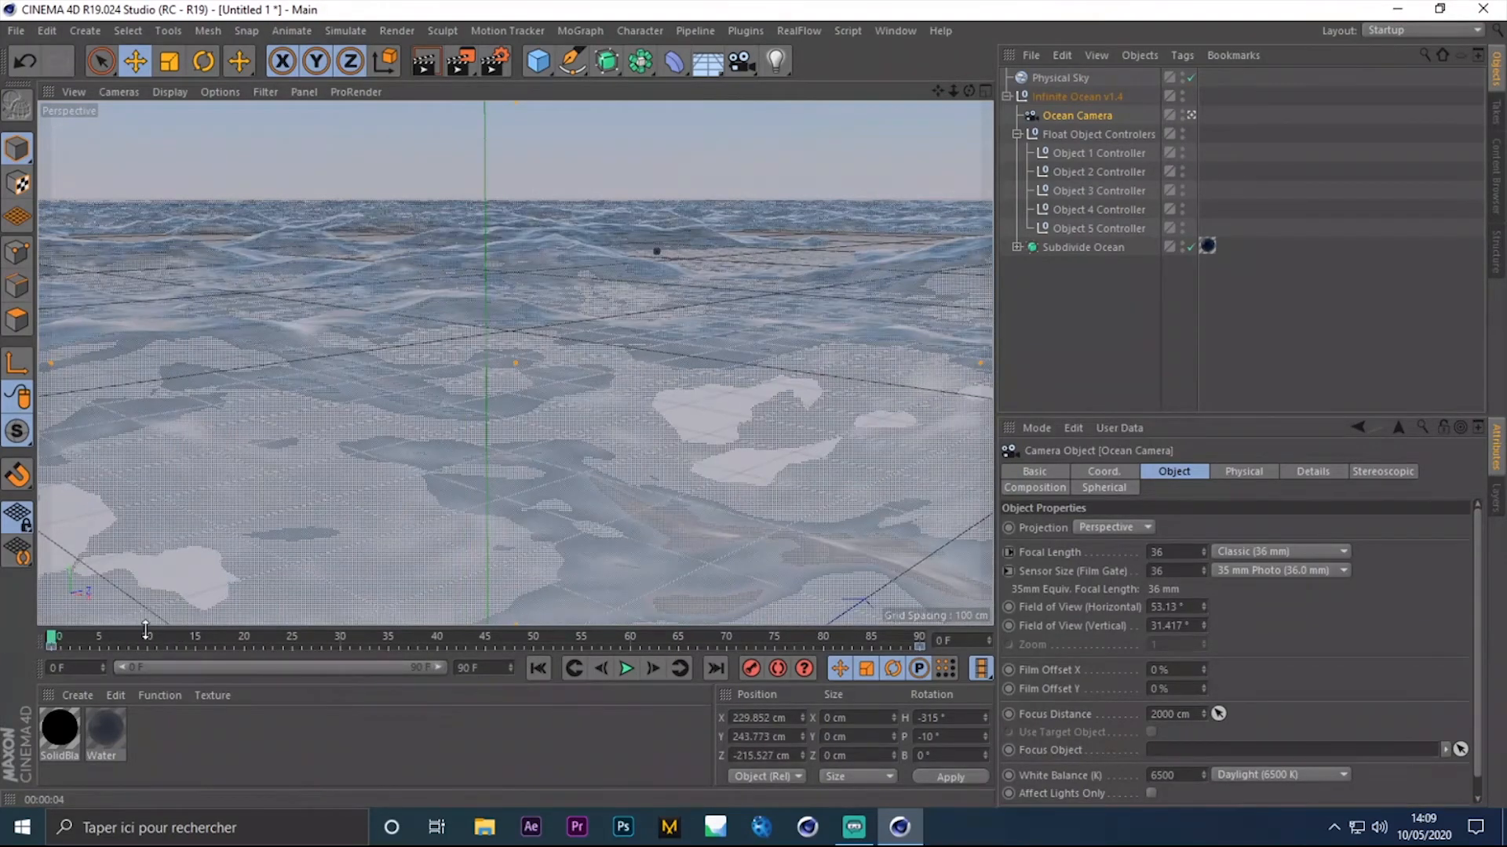
drag(1089, 330, 1025, 94)
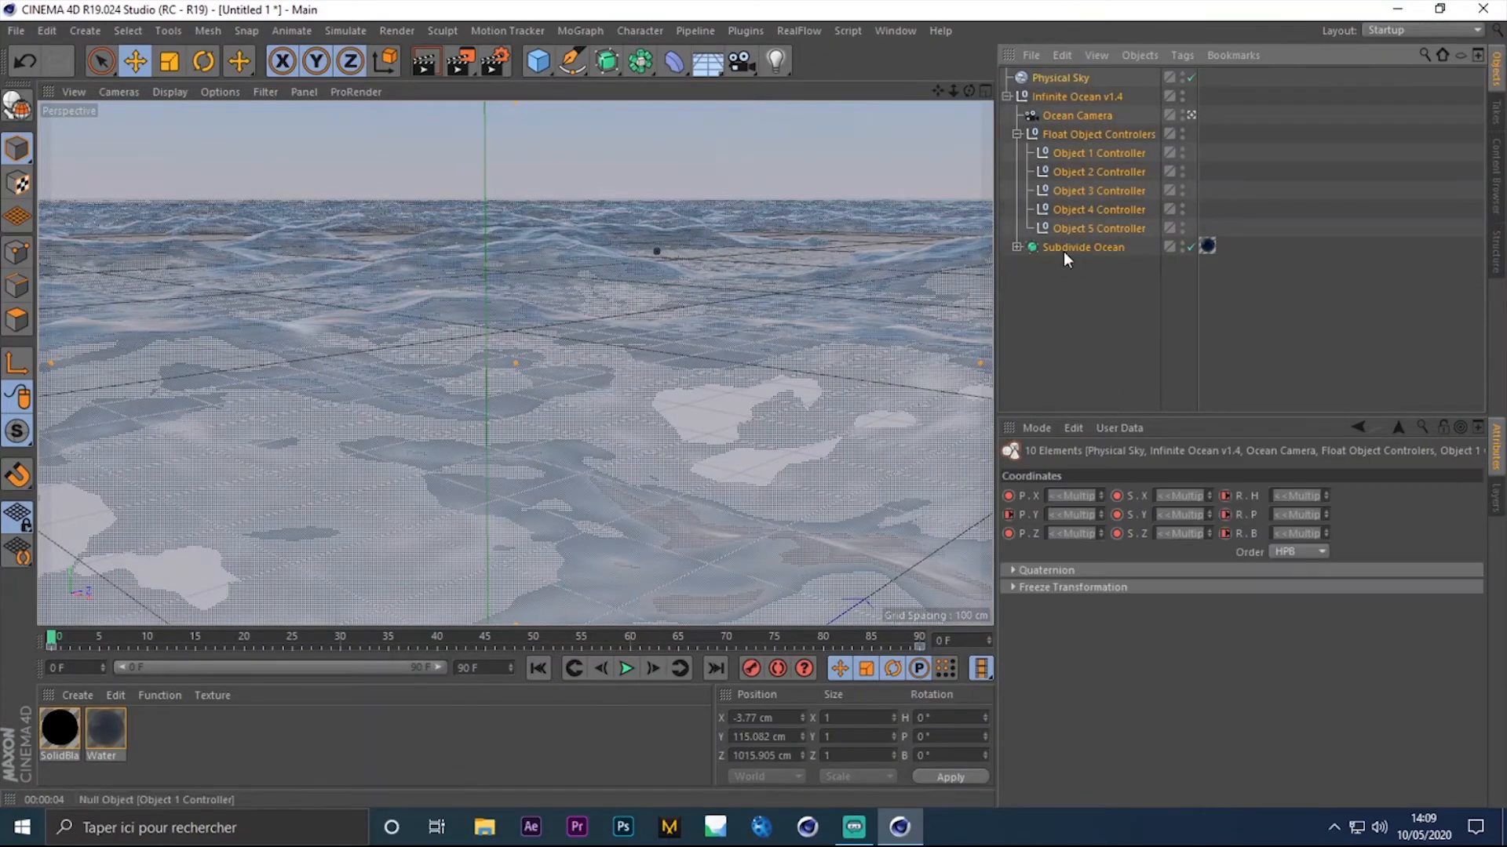
drag(1062, 251, 1039, 90)
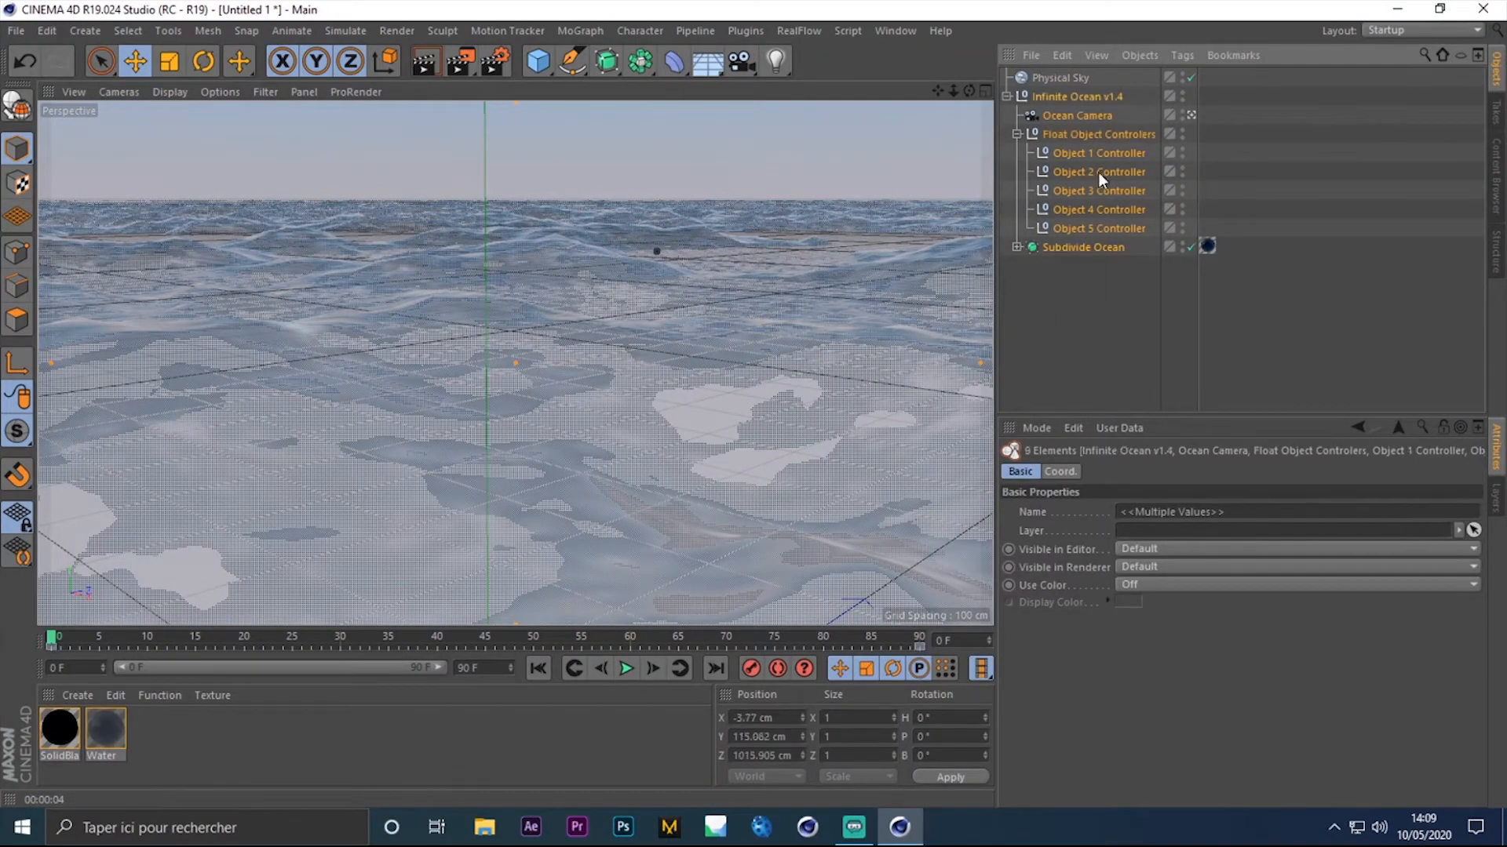
click(1062, 270)
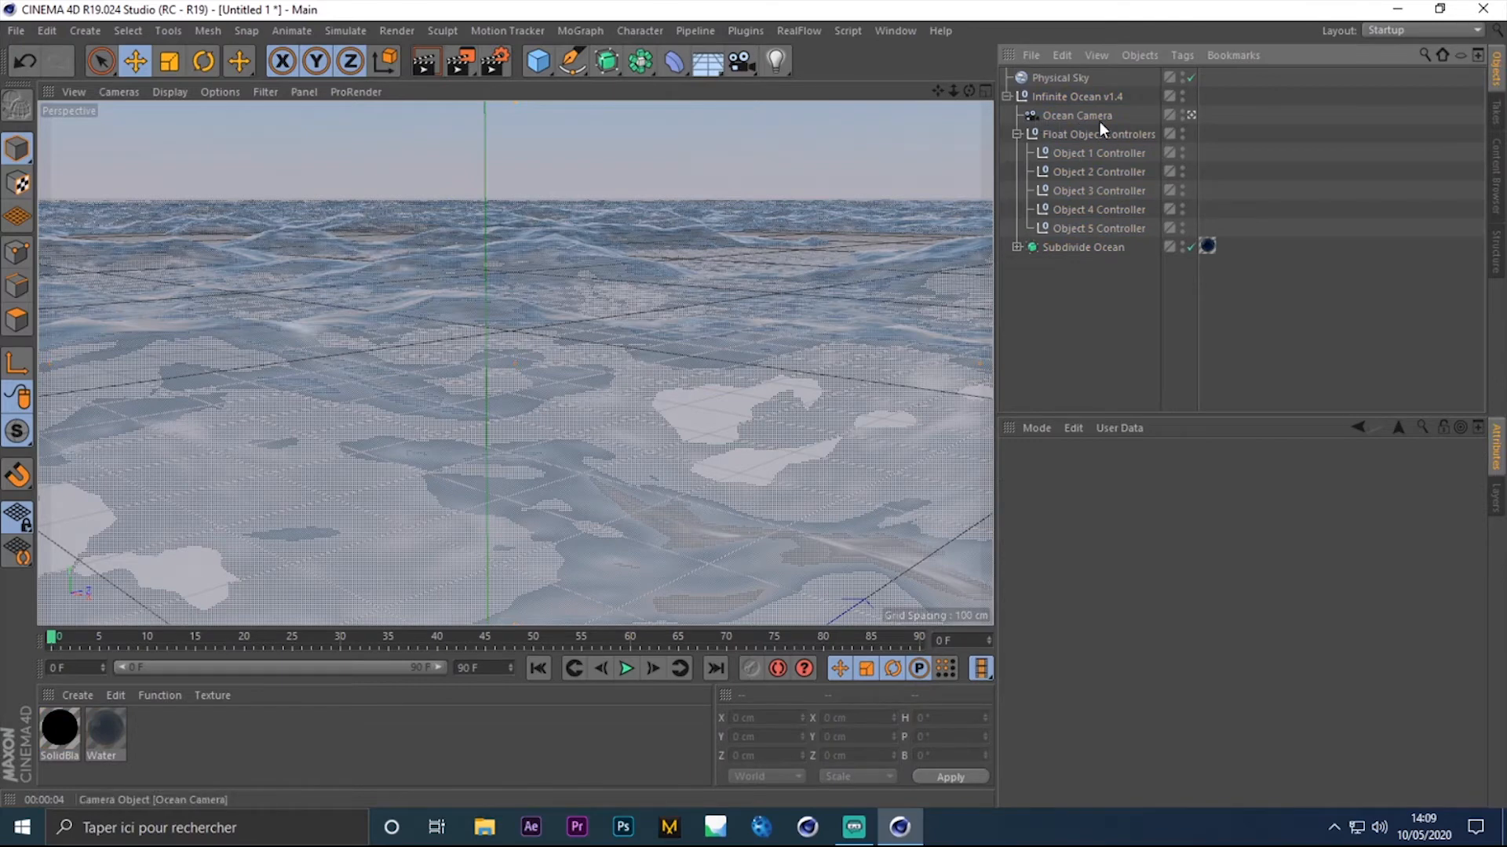
Add a GorillaCam that uses the Ocean Camera as its input camera
click(1100, 123)
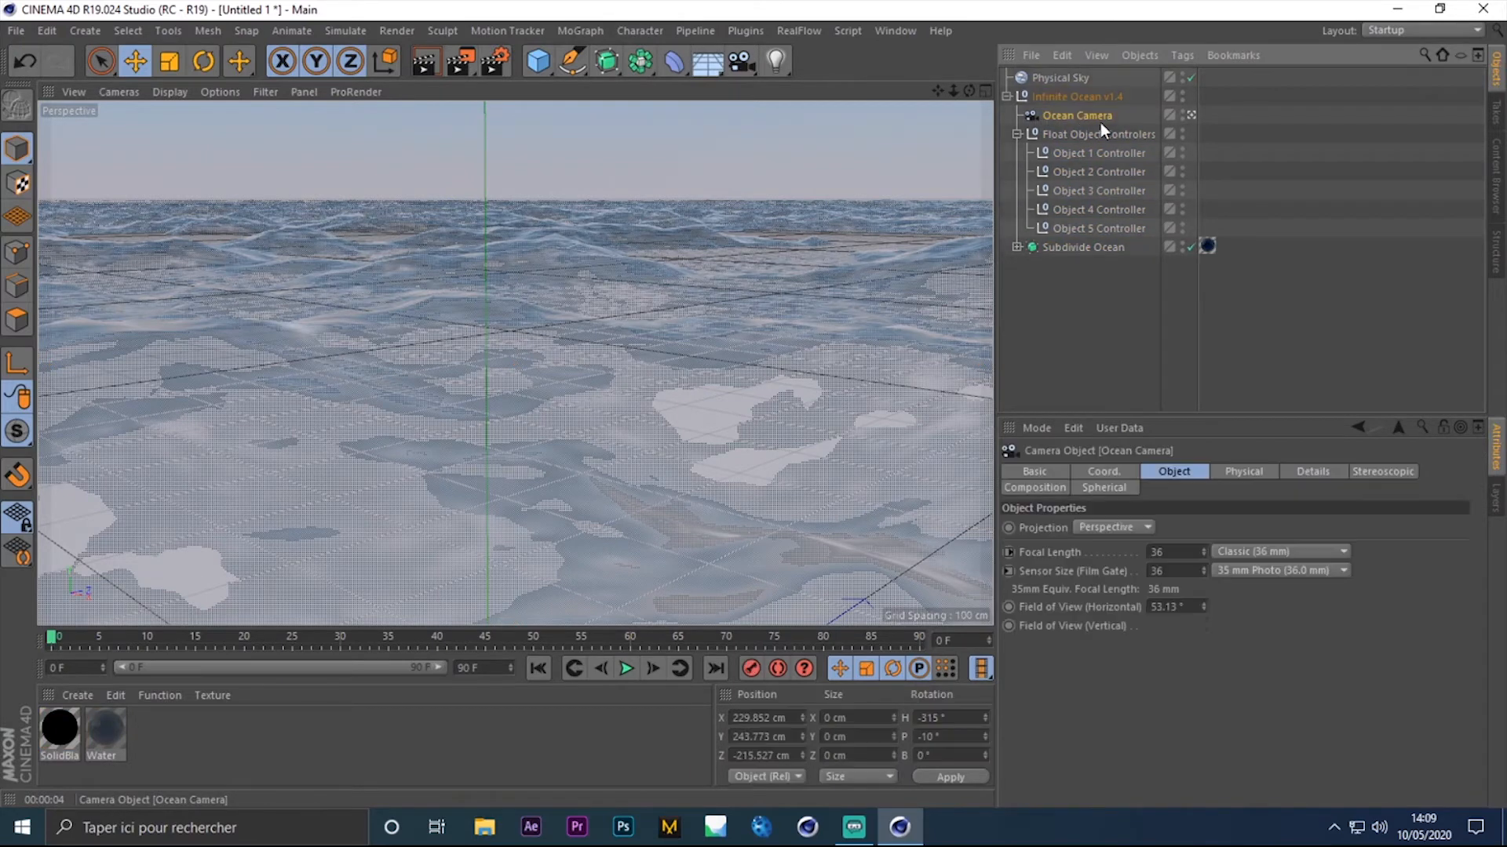
click(756, 30)
click(769, 157)
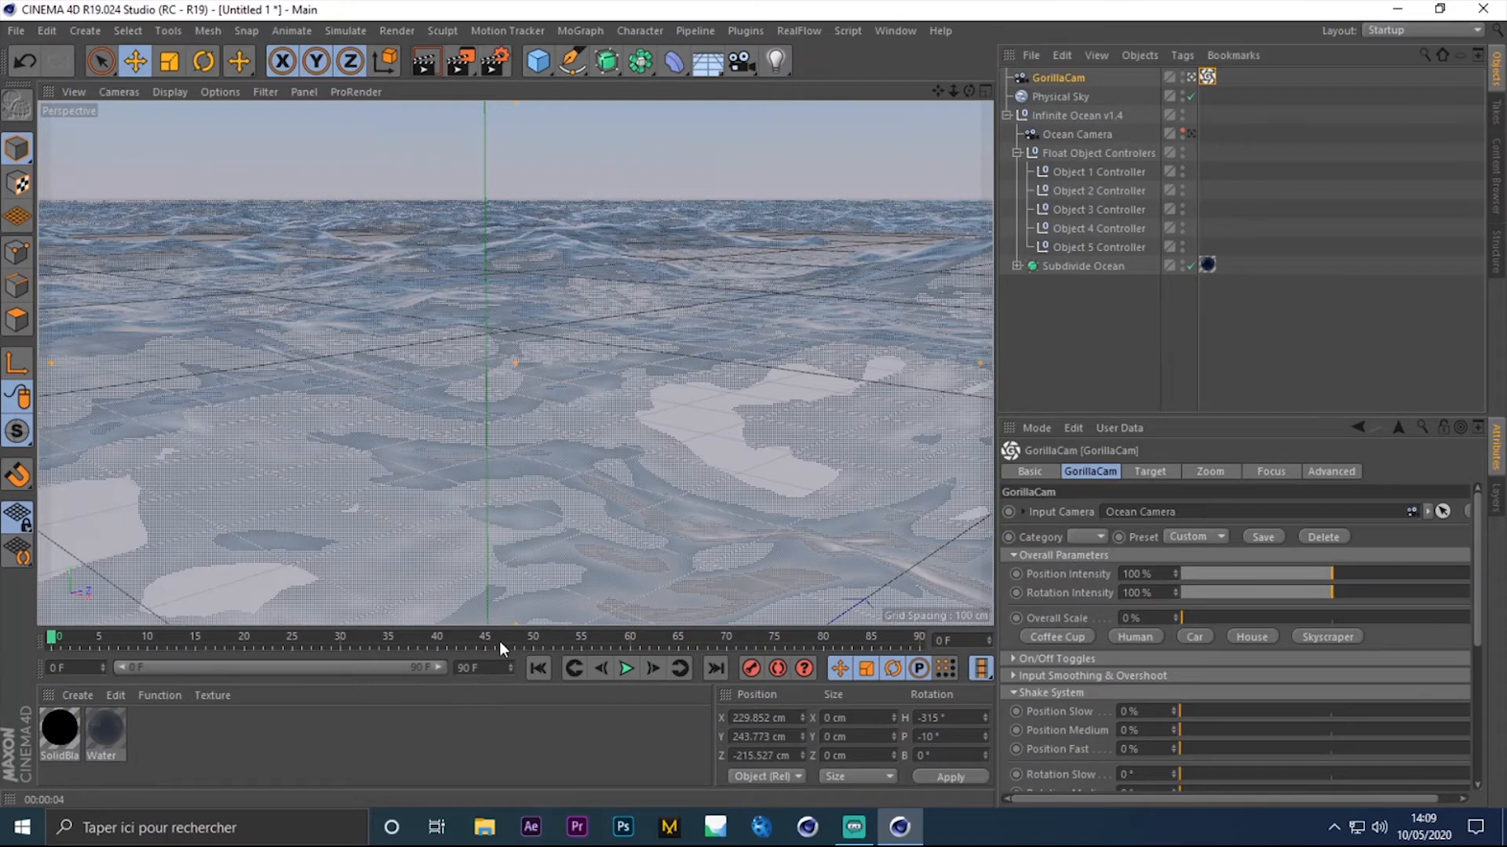
Preview the camera at frame 52 and apply GorillaCam's Coffee Cup scale, with an Overall Scale of 20 %
click(562, 643)
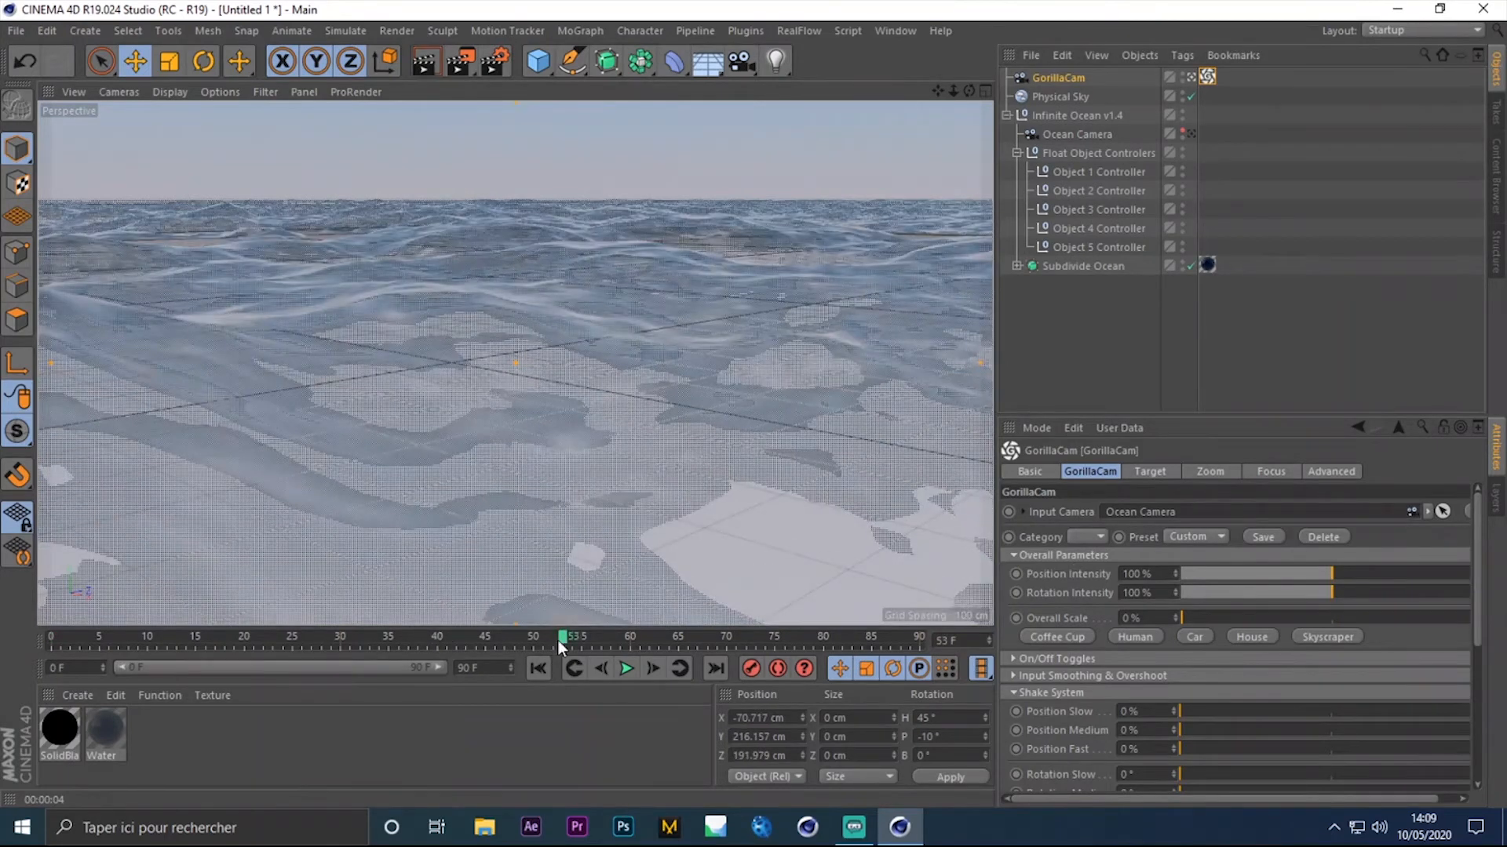
drag(558, 641, 554, 641)
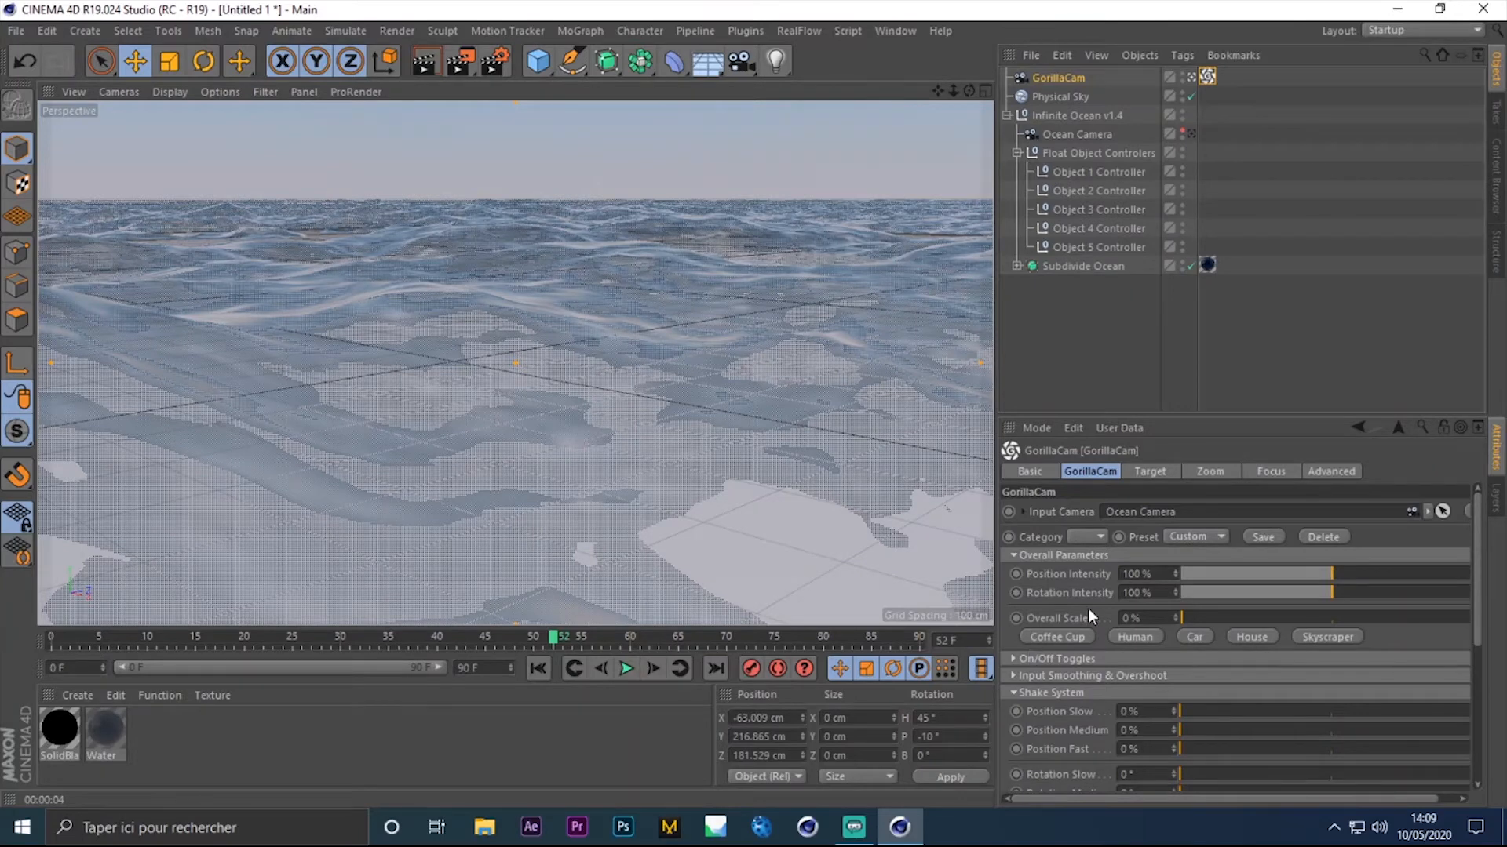
click(1075, 634)
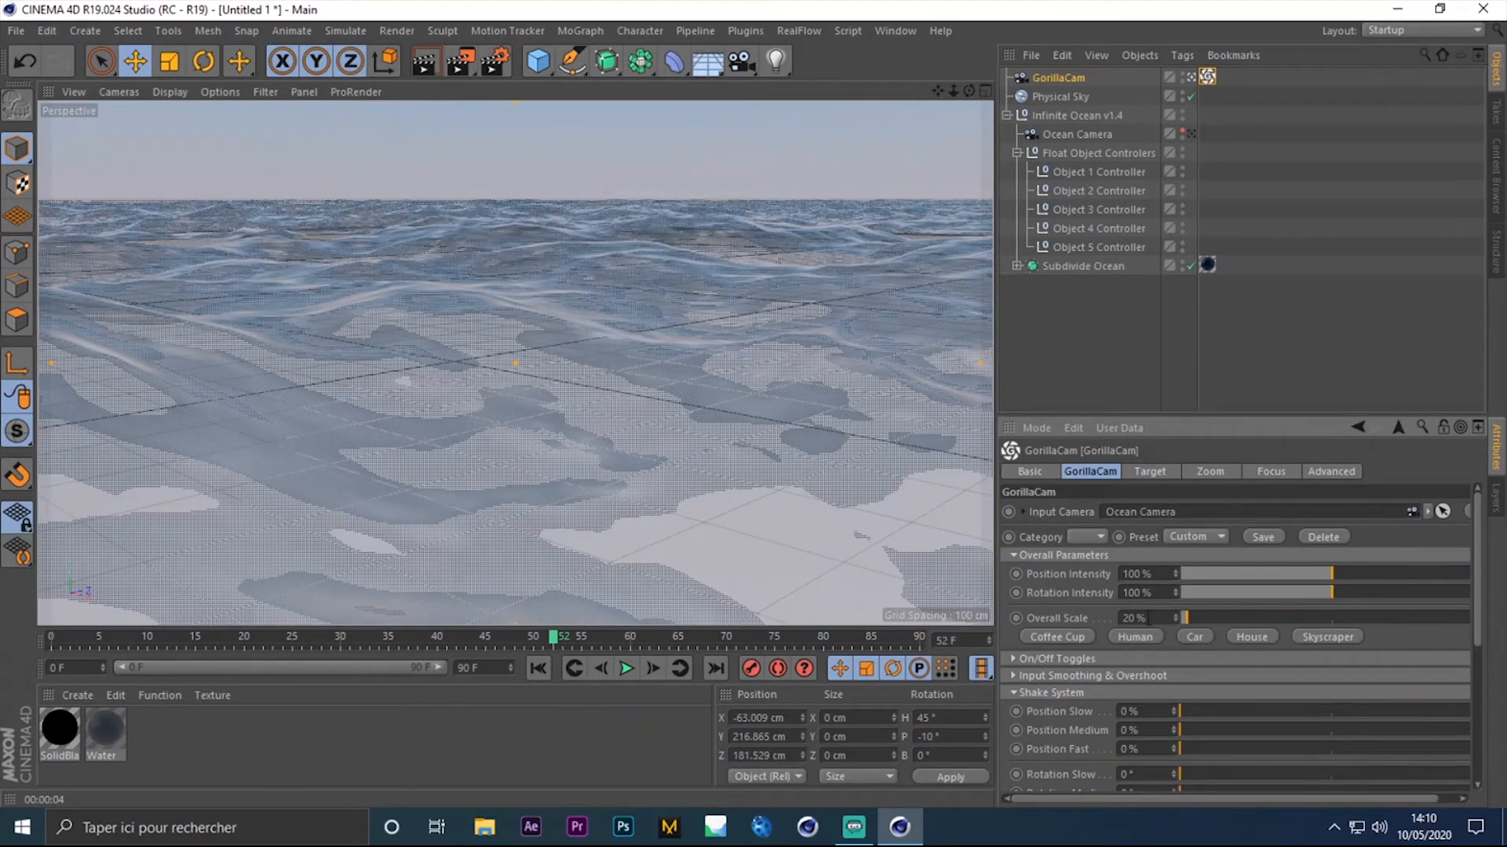
Set Position Slow in GorillaCam's Shake System to 200 %
drag(1480, 533, 1420, 339)
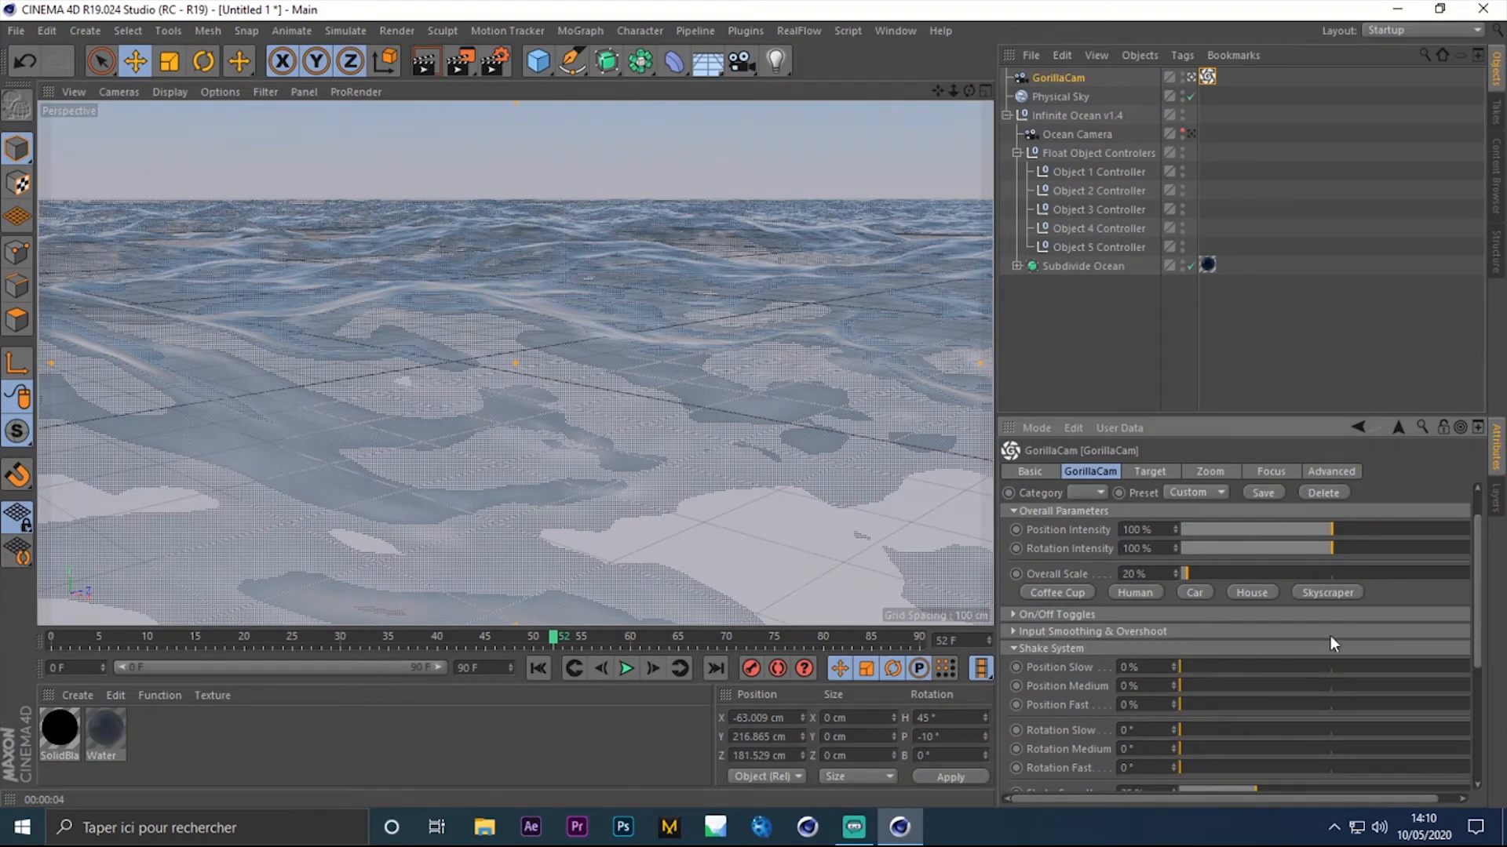
drag(1475, 531, 1486, 568)
drag(1185, 603, 1469, 606)
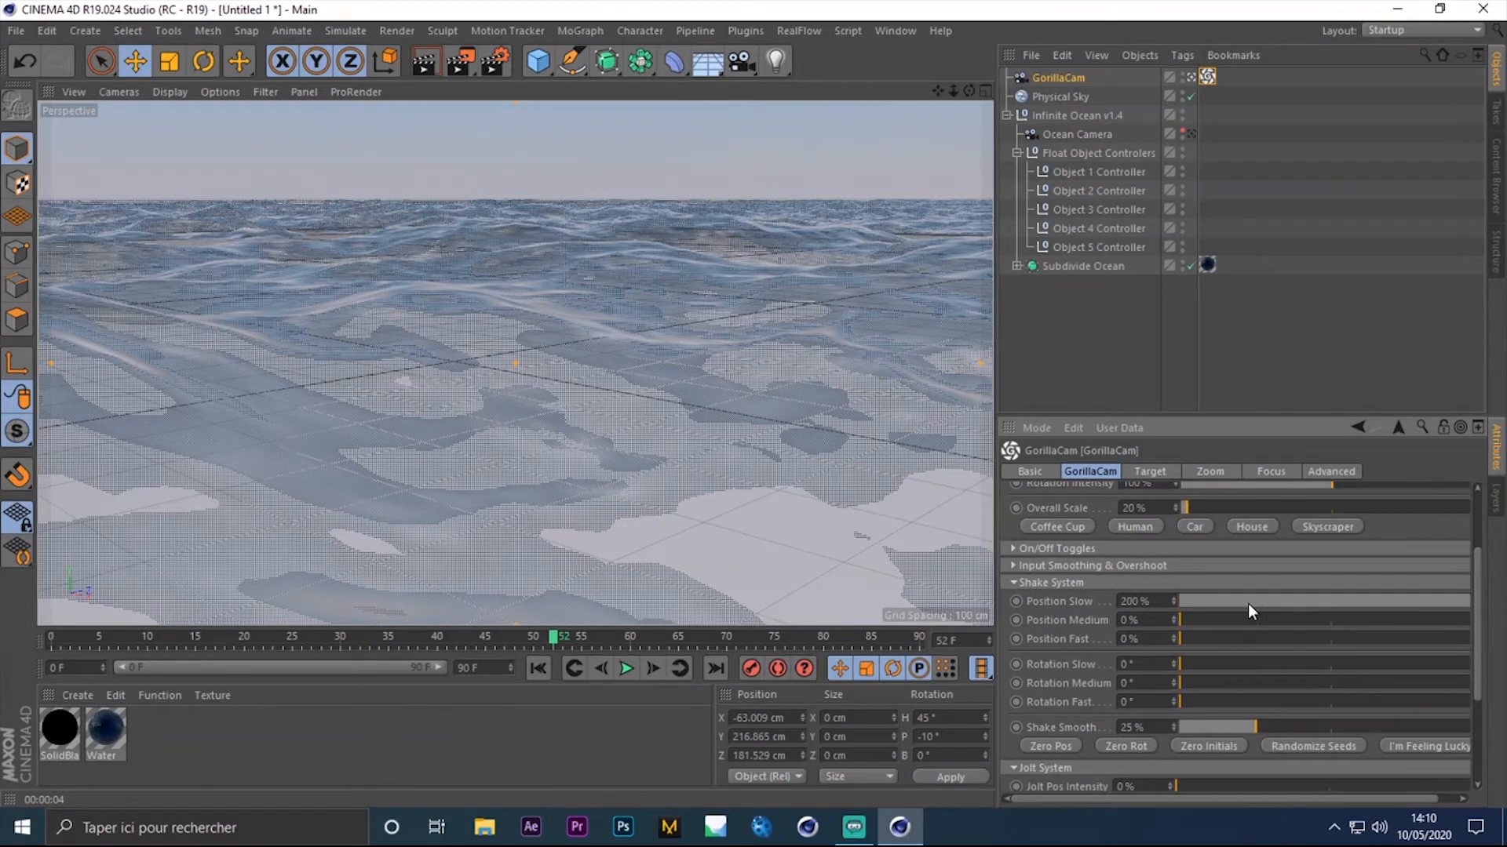
In GorillaCam's Shake System, set Position Medium and Fast to 200 %, and Rotation Slow, Medium and Fast to 90°
drag(1185, 622, 1440, 631)
drag(1208, 637, 1472, 640)
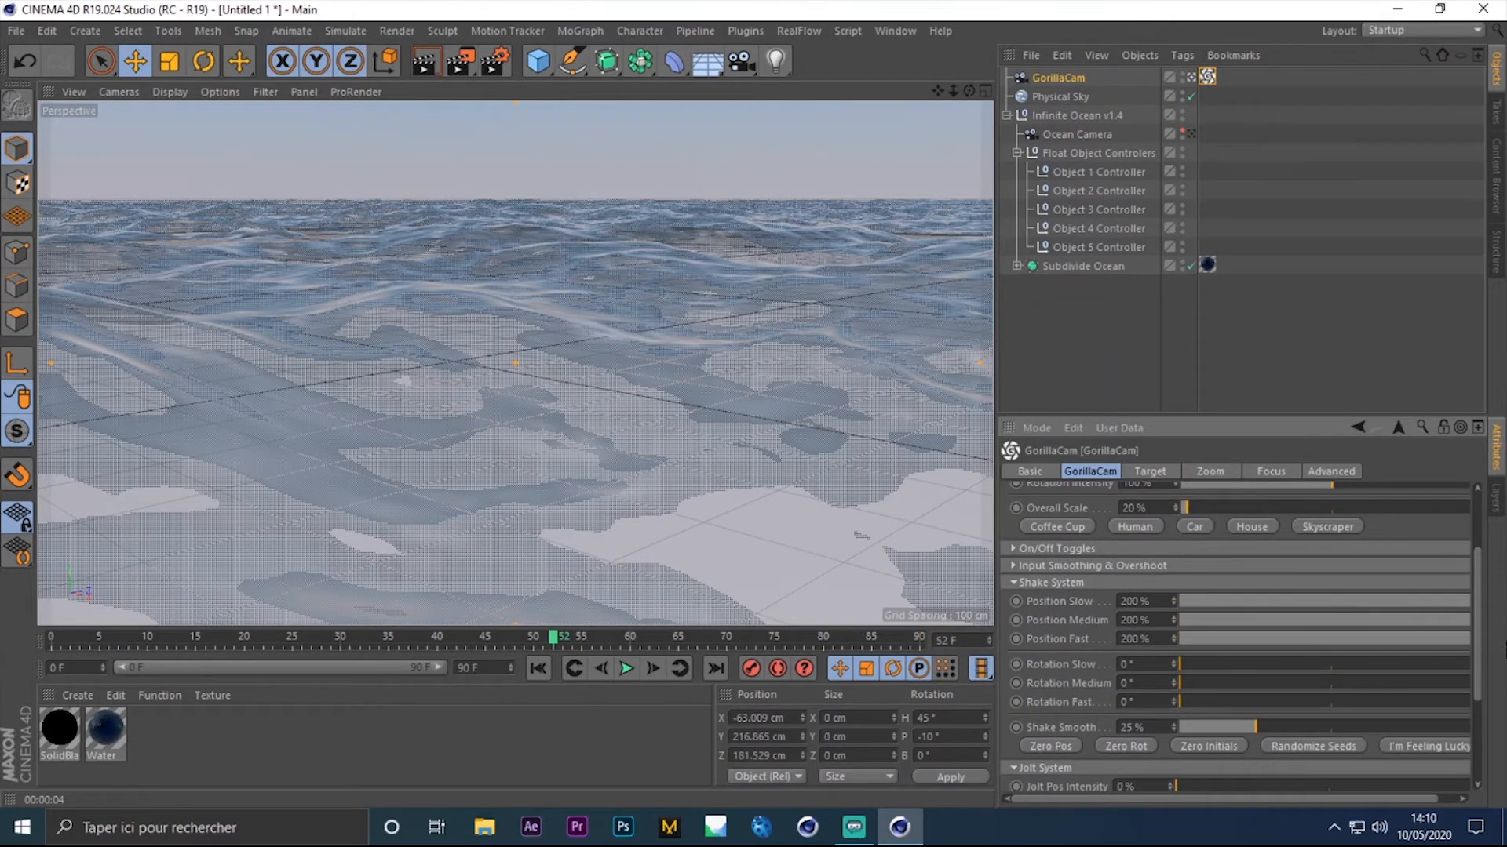
drag(1215, 663, 1467, 671)
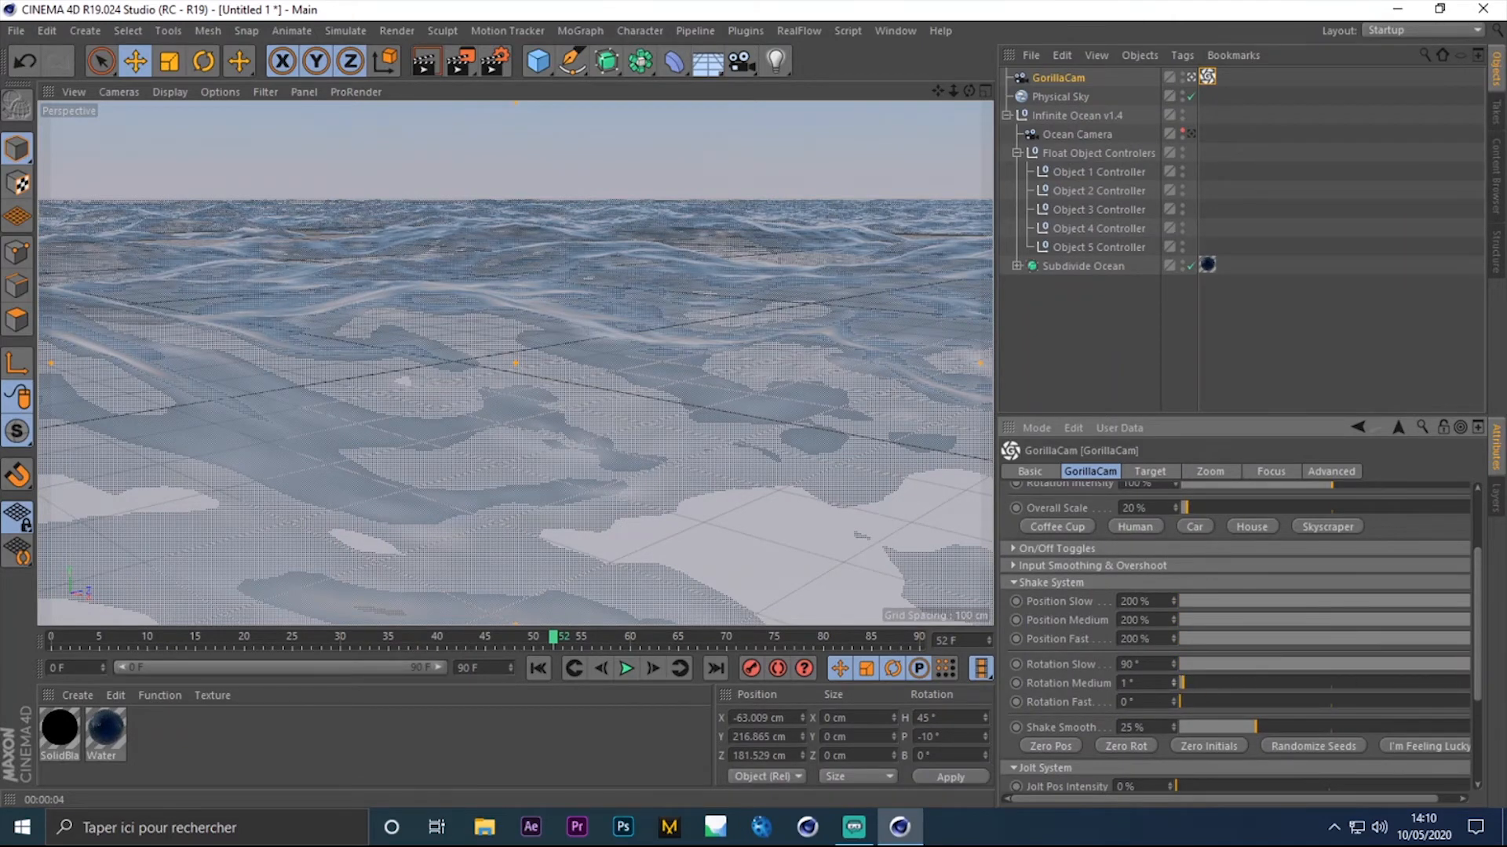
drag(1174, 683, 1468, 679)
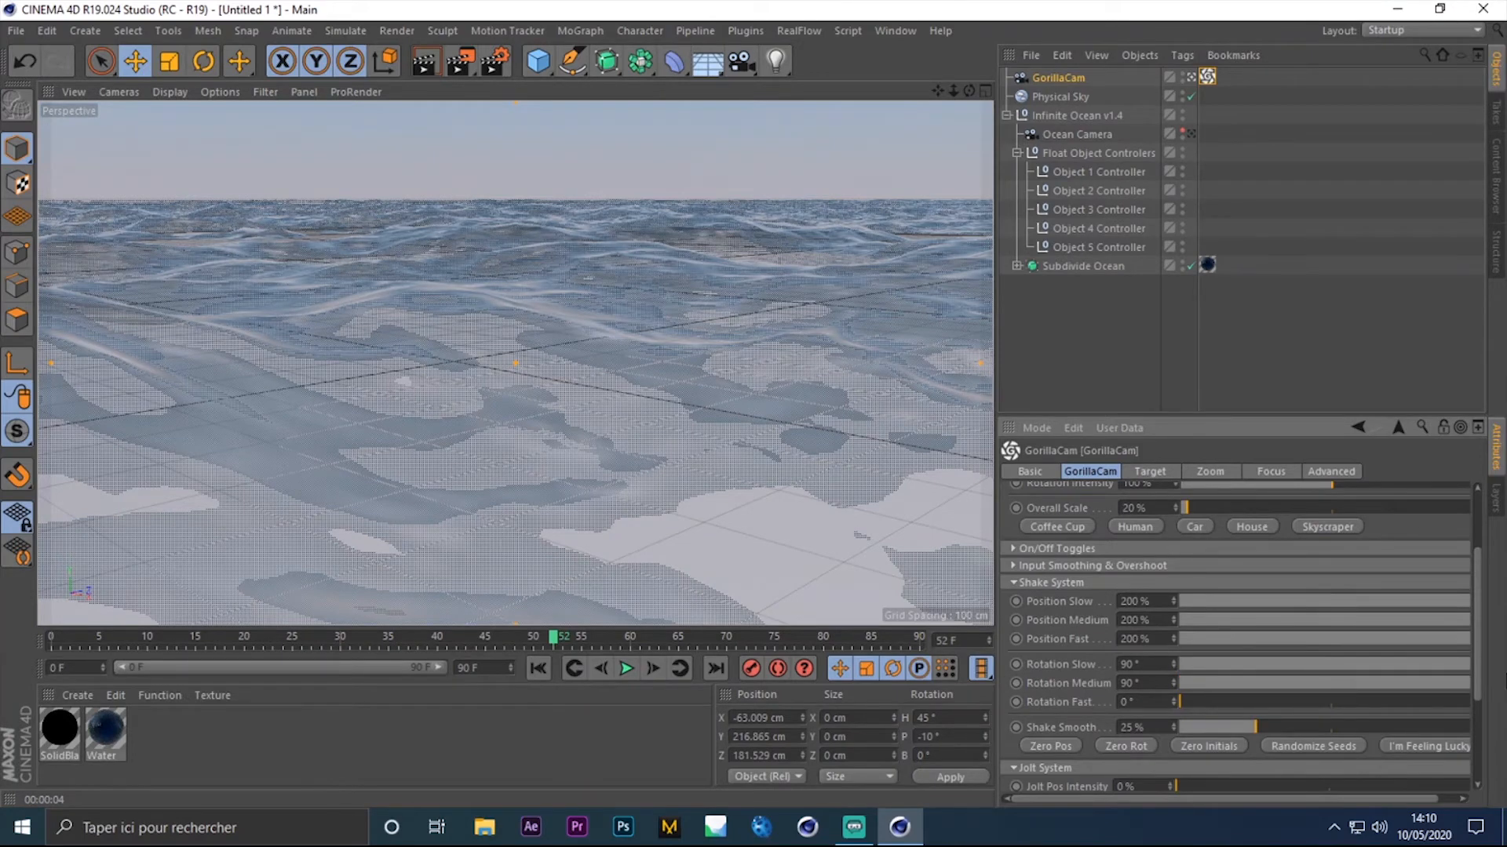
drag(1215, 706, 1467, 717)
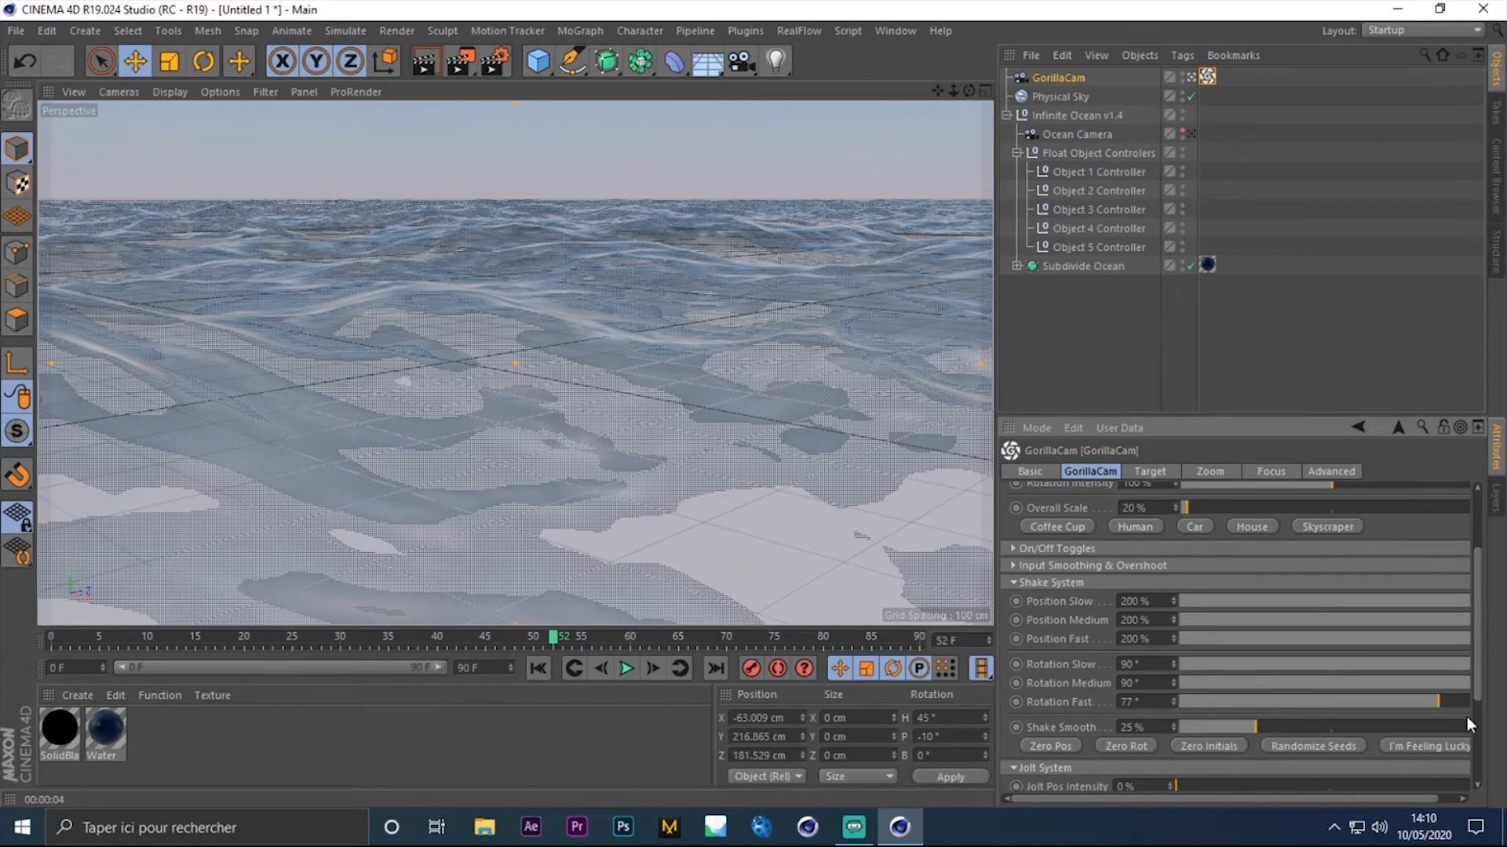
Set Shake Smooth in GorillaCam's Shake System to 20 %
drag(1421, 798, 1463, 795)
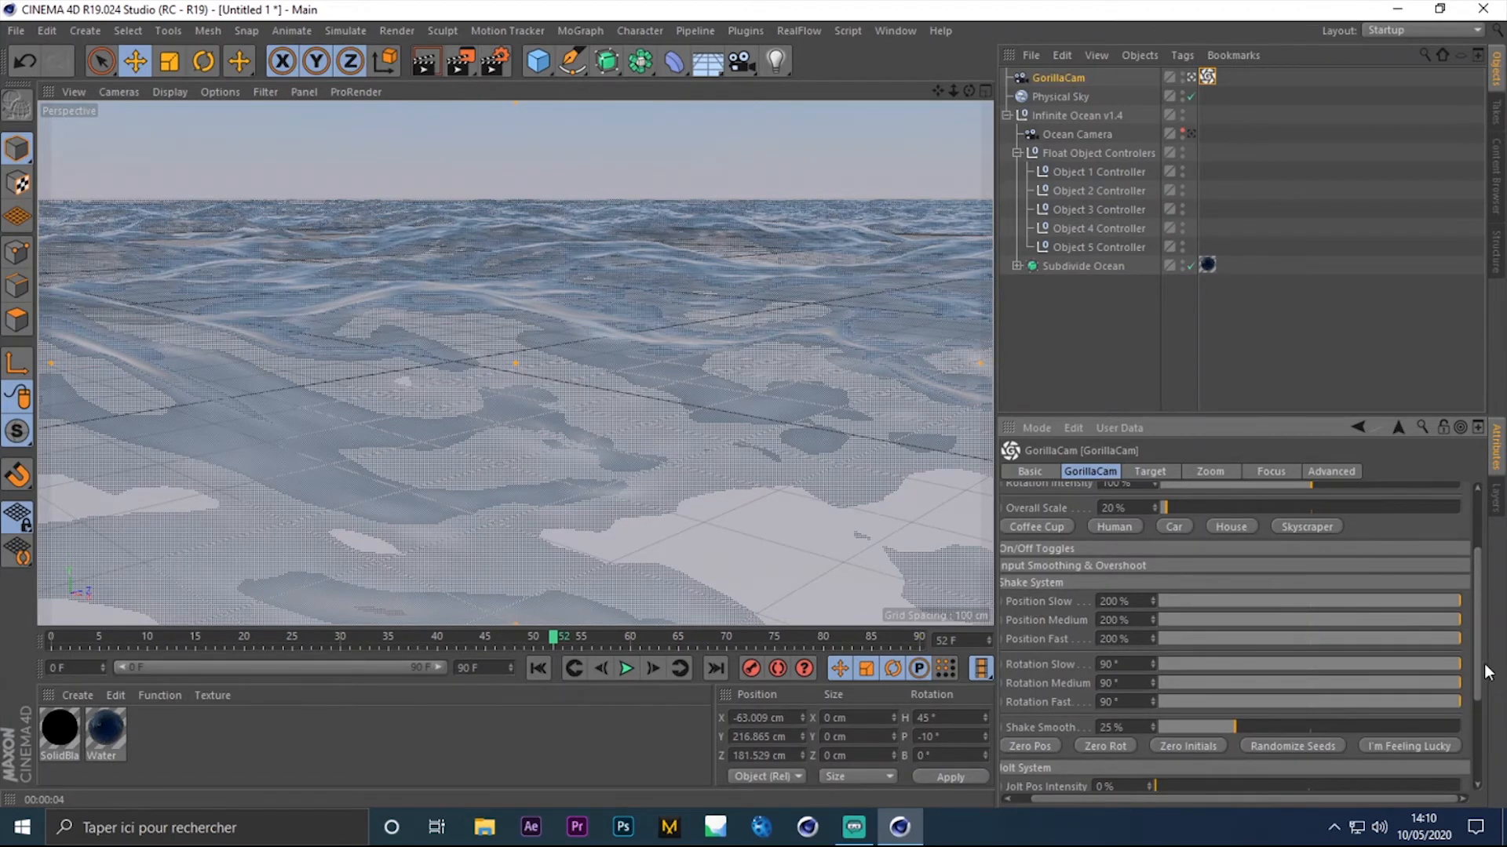
middle_drag(1379, 703, 1399, 703)
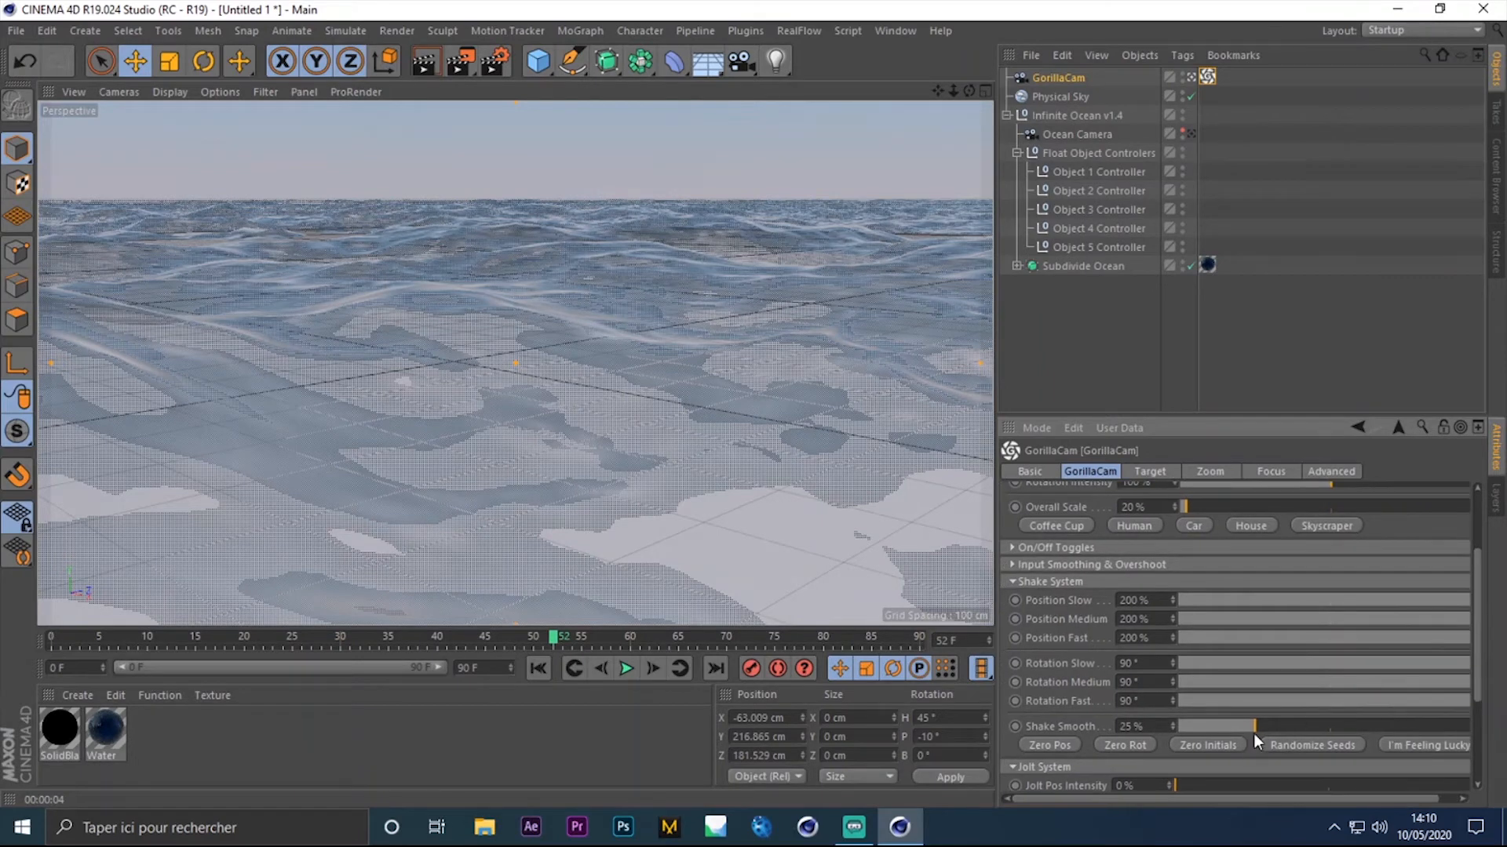
double_click(1130, 727)
text(20)
key(Return)
Play the animation briefly from the first frame to check the camera shake
click(538, 669)
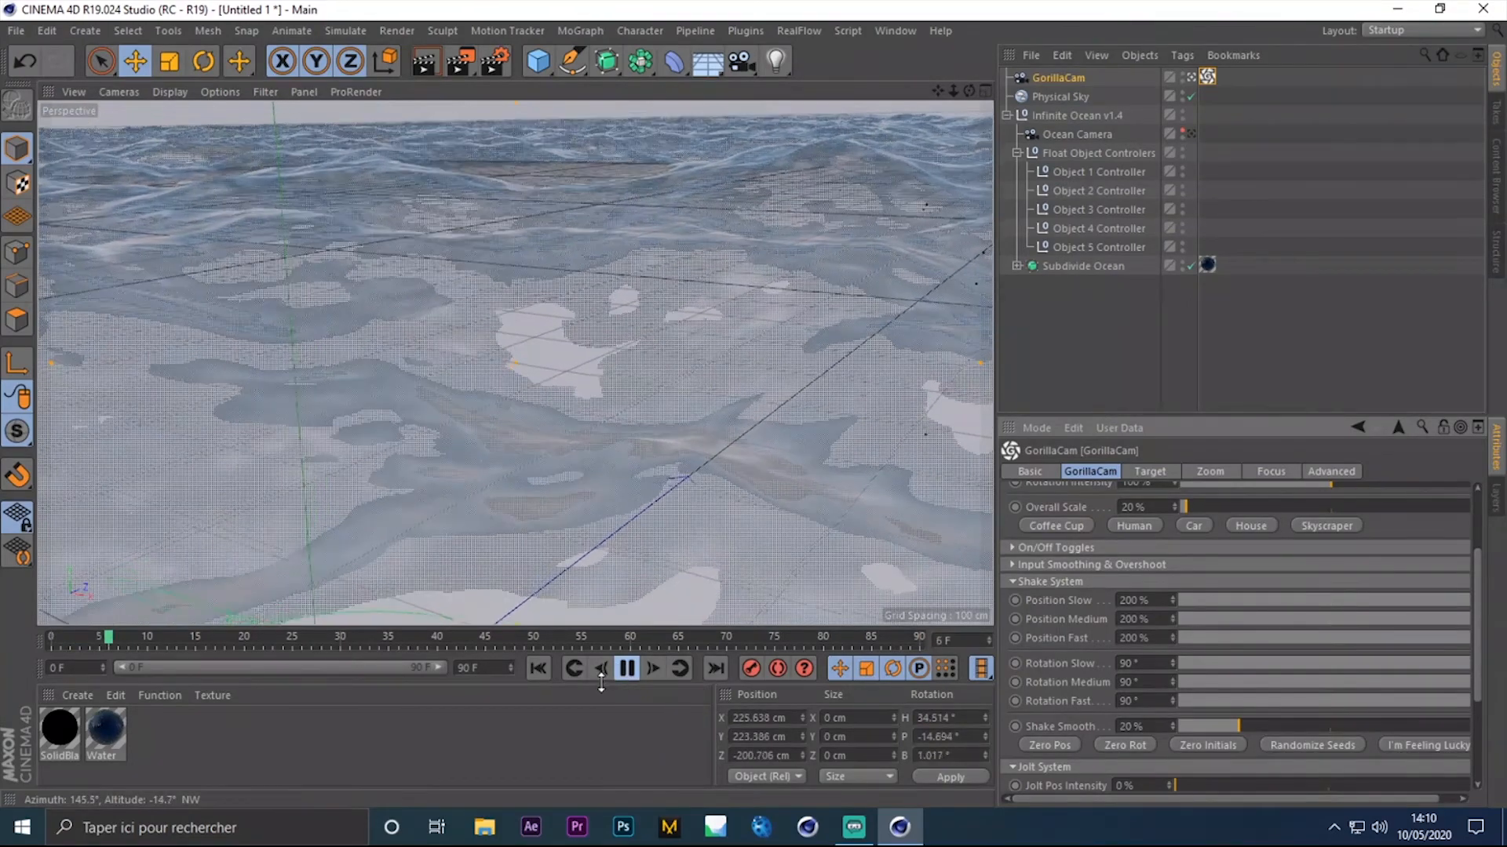
click(627, 670)
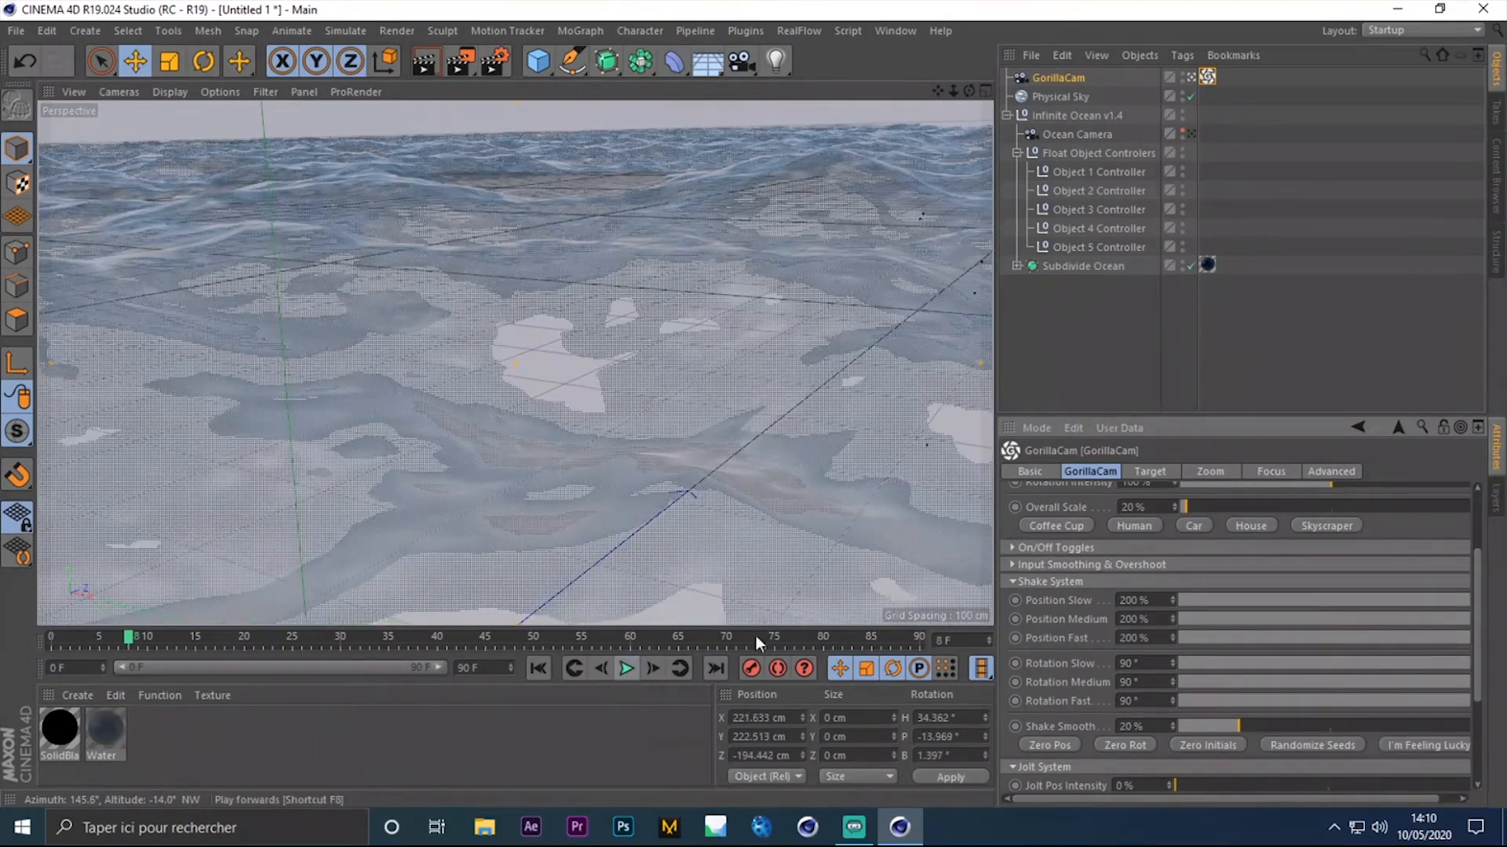
drag(1477, 550, 1470, 470)
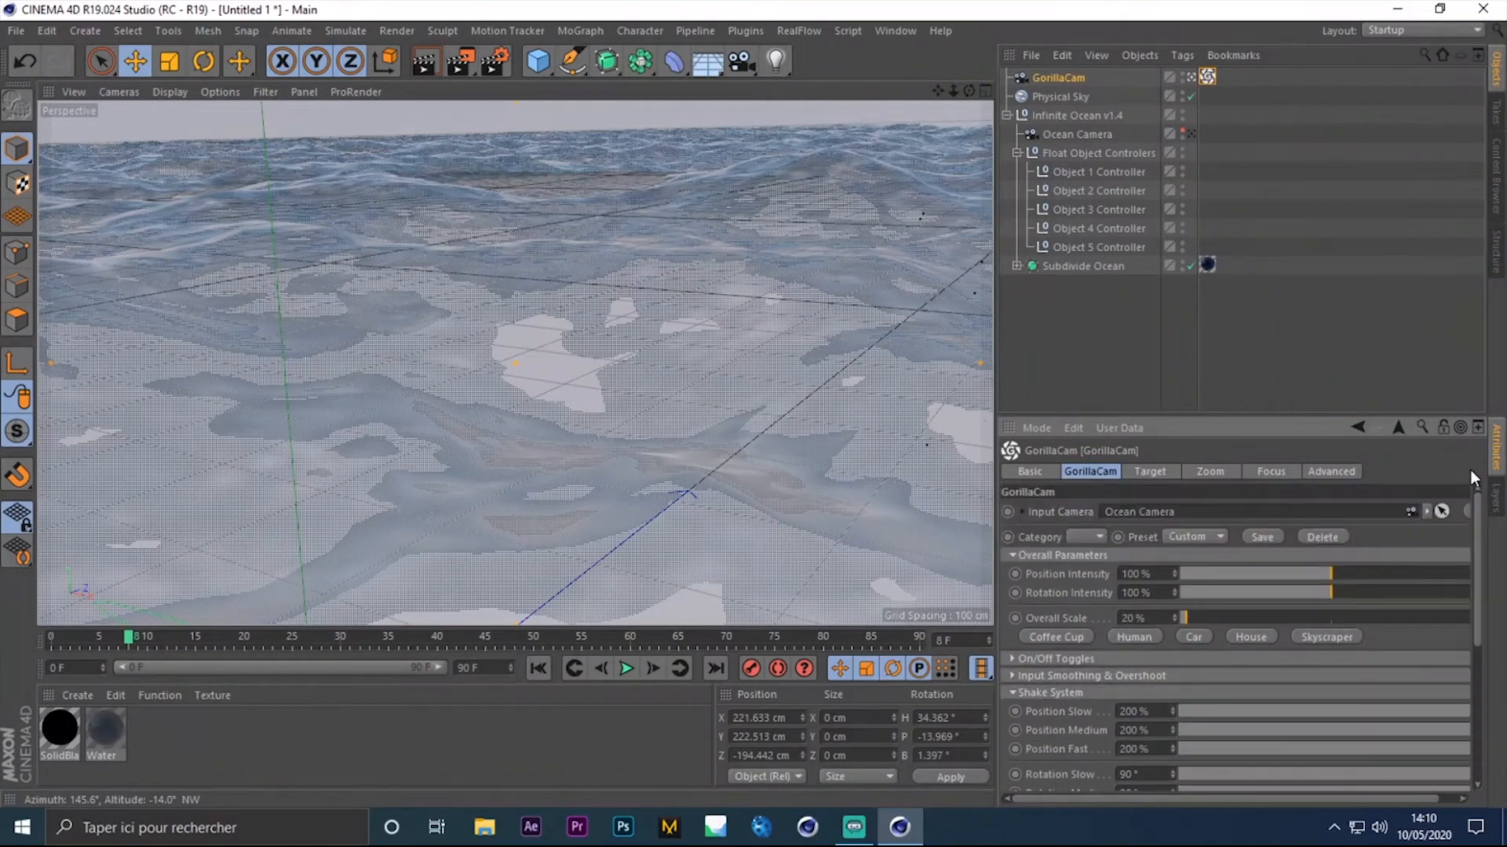
drag(1118, 310, 1048, 91)
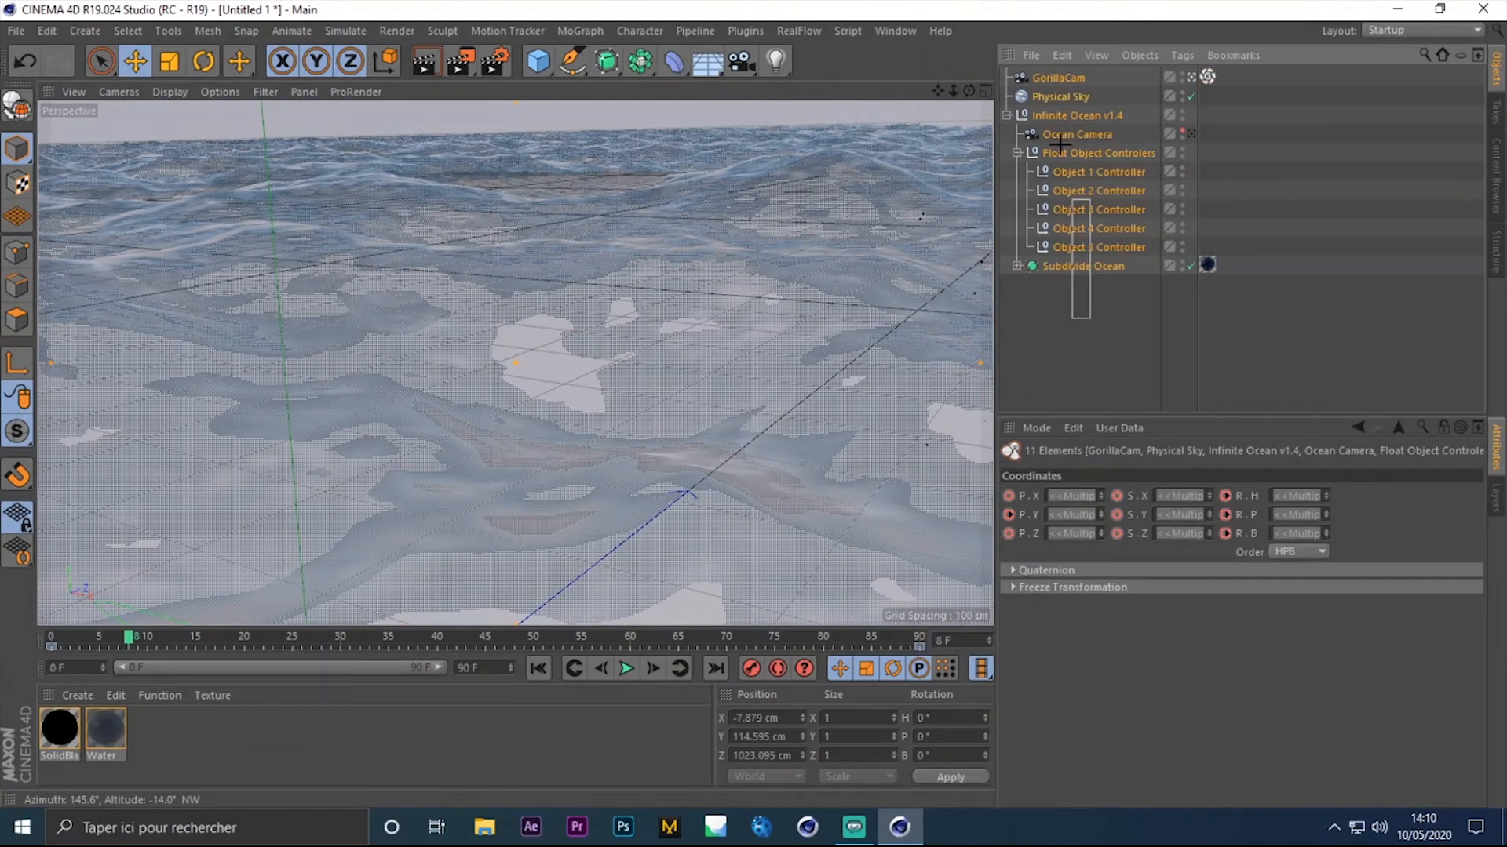
drag(1123, 302, 1061, 80)
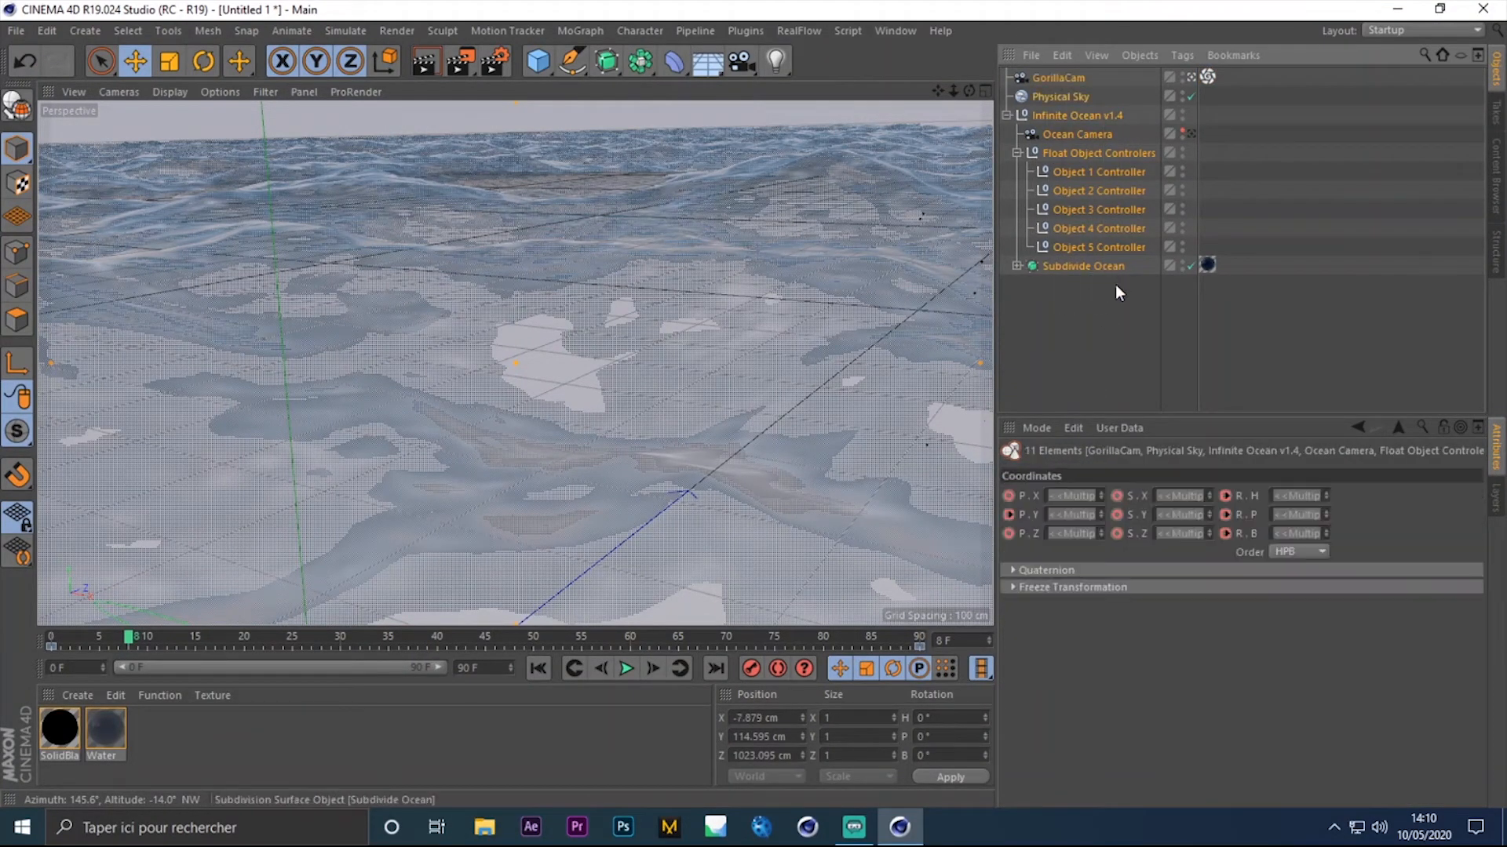
drag(1130, 335, 1056, 3)
click(1092, 287)
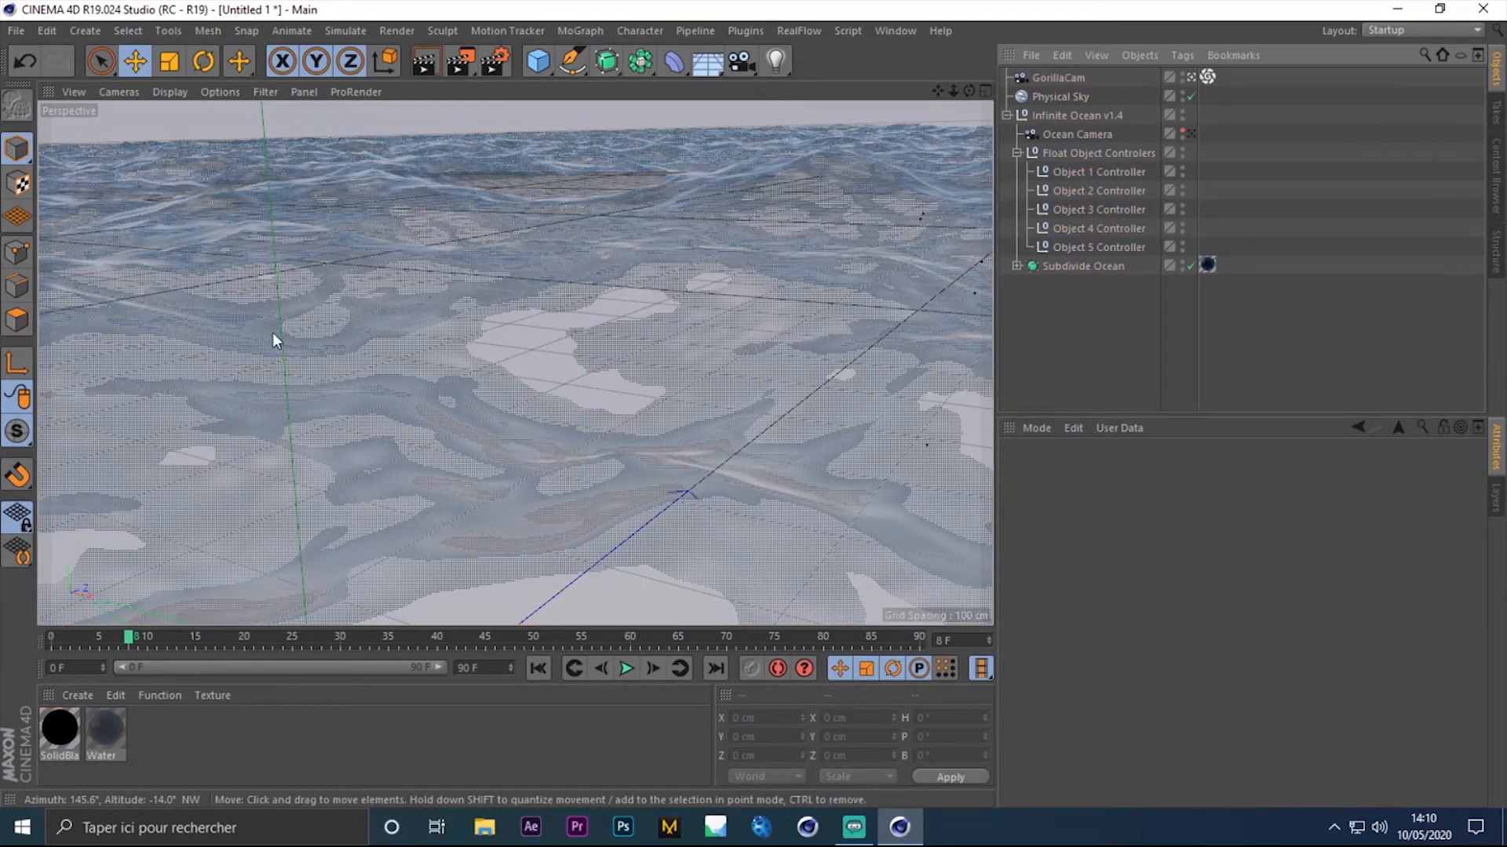
In the render settings, keep the Standard renderer and set the output Frame Range to All Frames
click(495, 61)
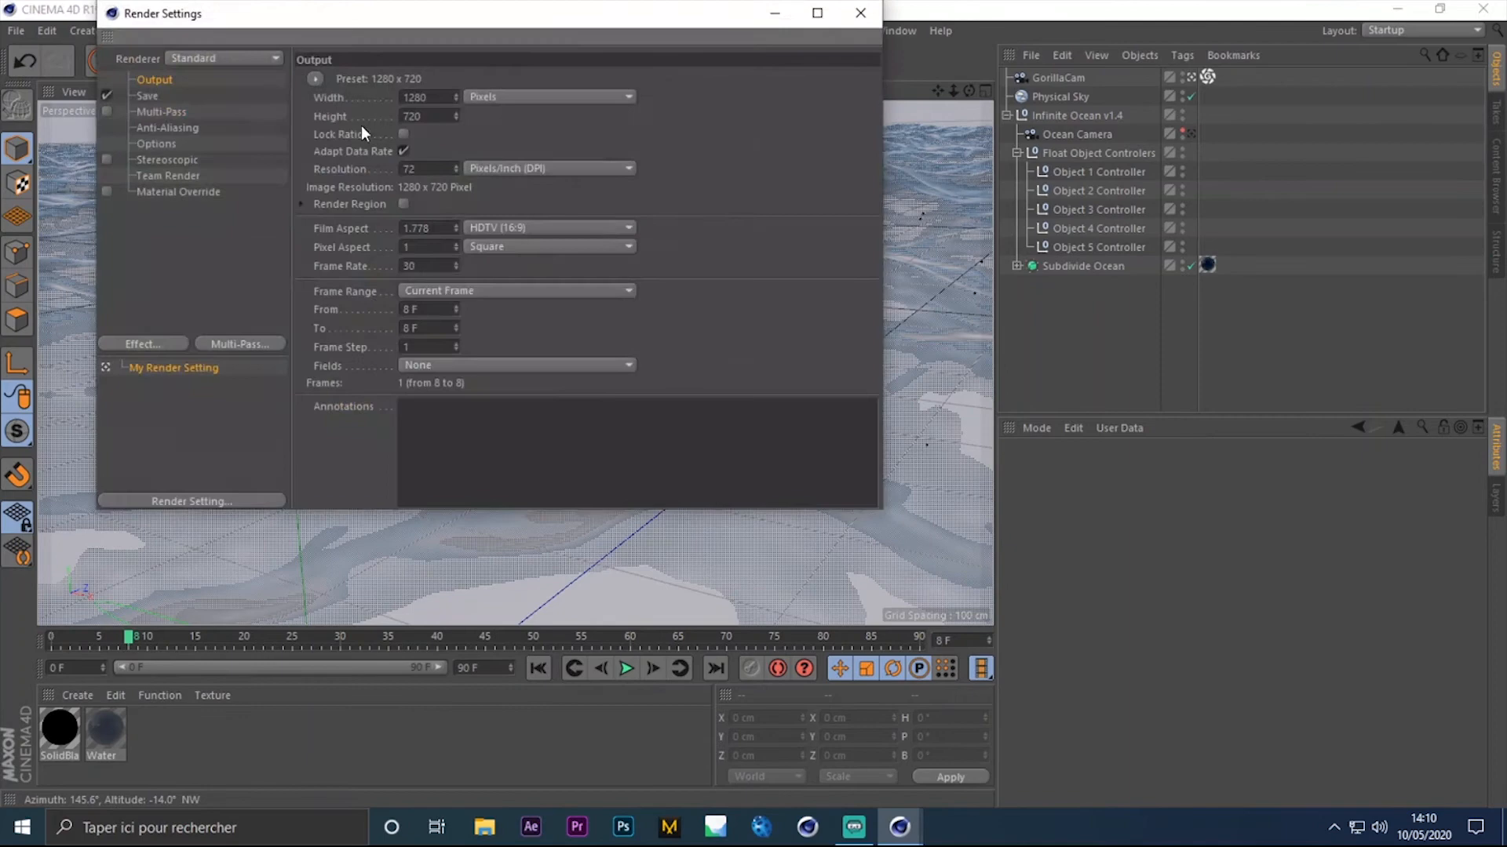
click(237, 60)
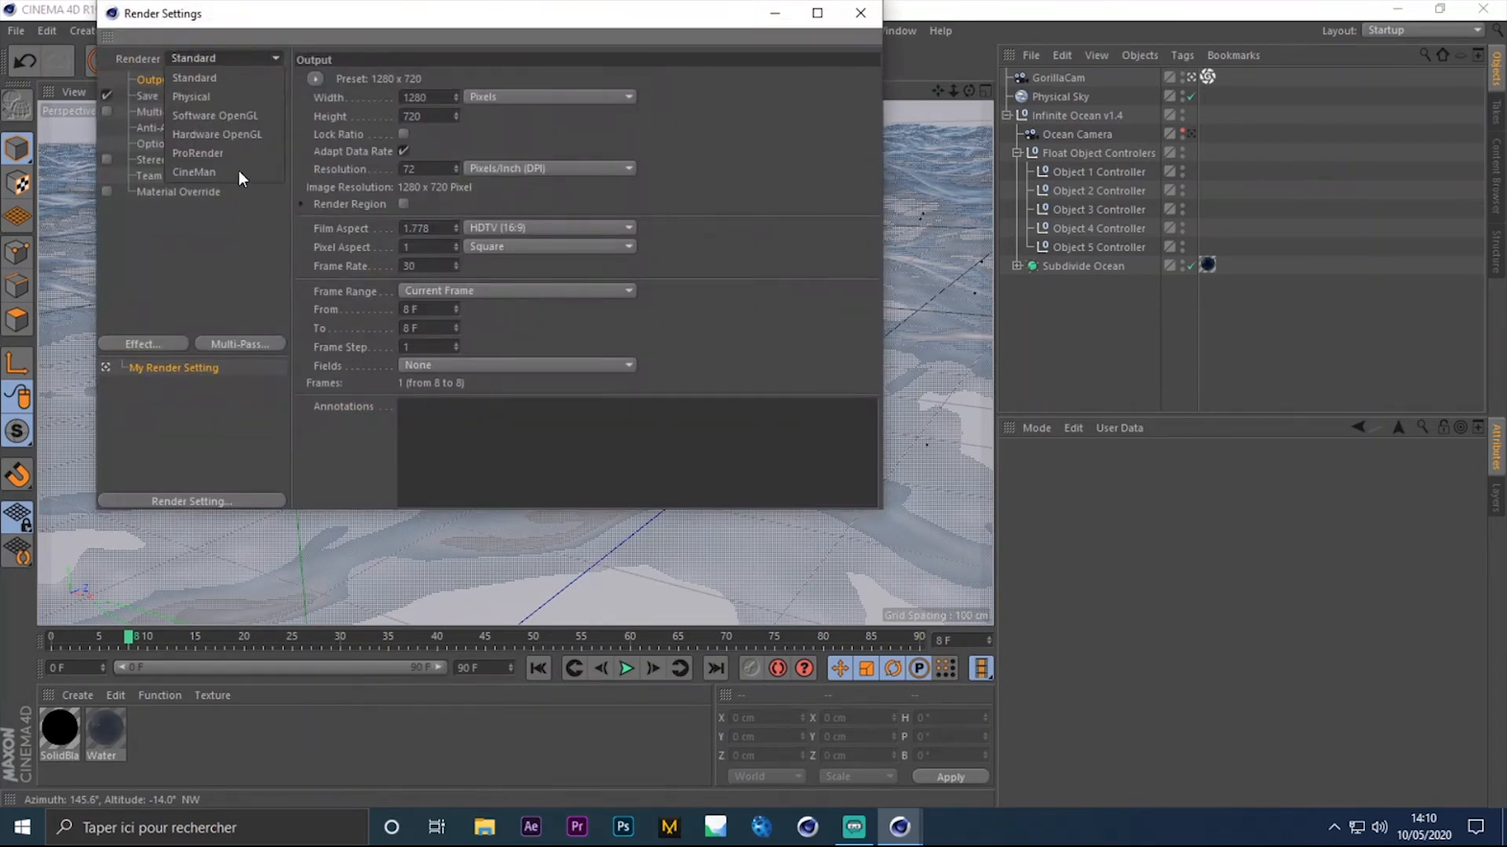
click(228, 76)
click(225, 63)
click(229, 78)
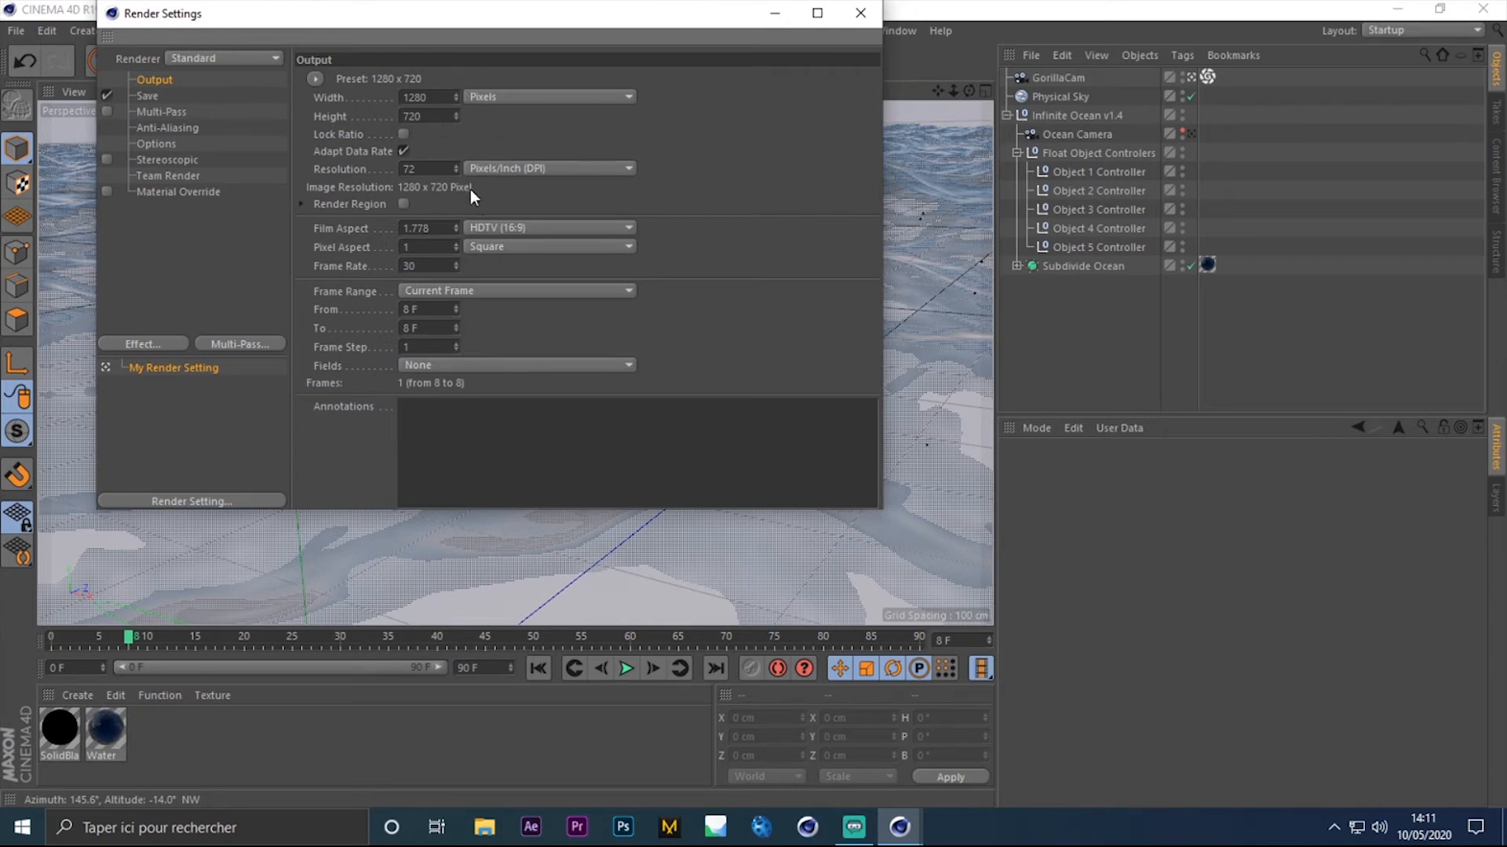
click(452, 289)
click(457, 344)
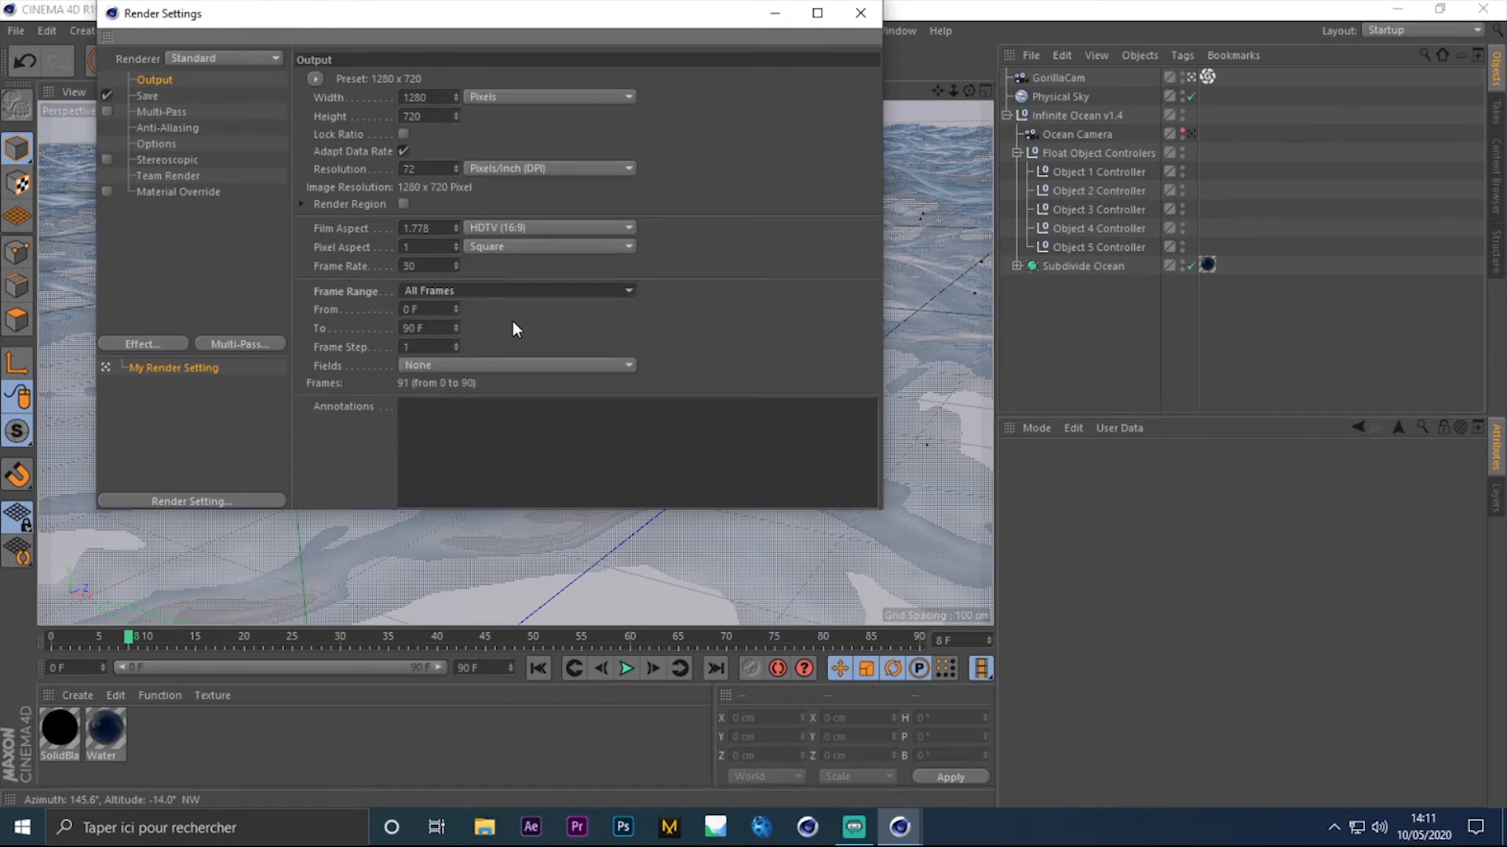
Set the render's Anti-Aliasing to Best and choose its maximum level
click(160, 128)
click(500, 78)
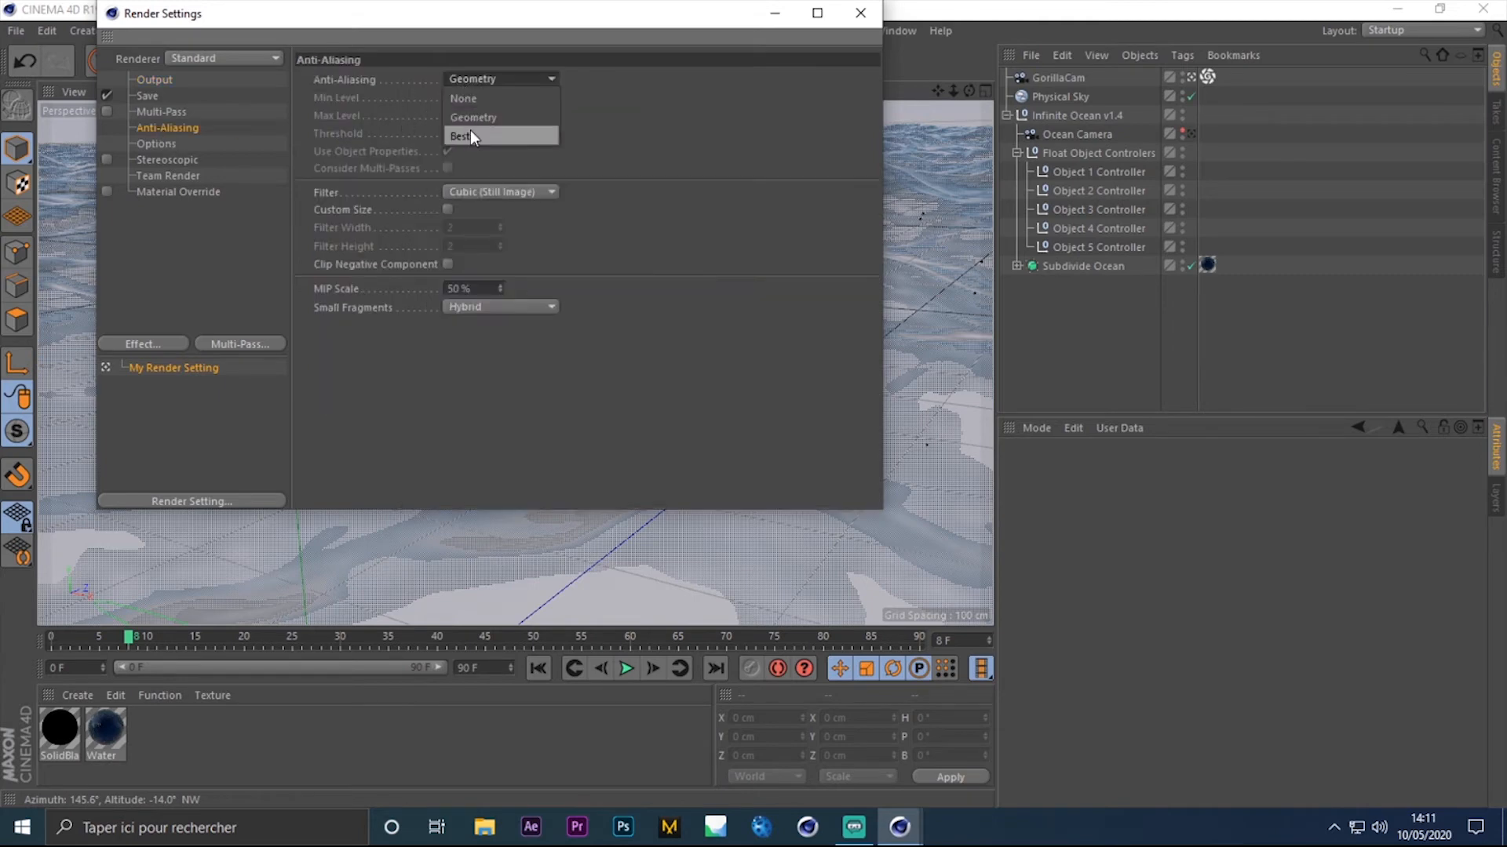
click(469, 130)
click(487, 115)
click(478, 152)
Set the format of the saved render images to JPG
click(162, 112)
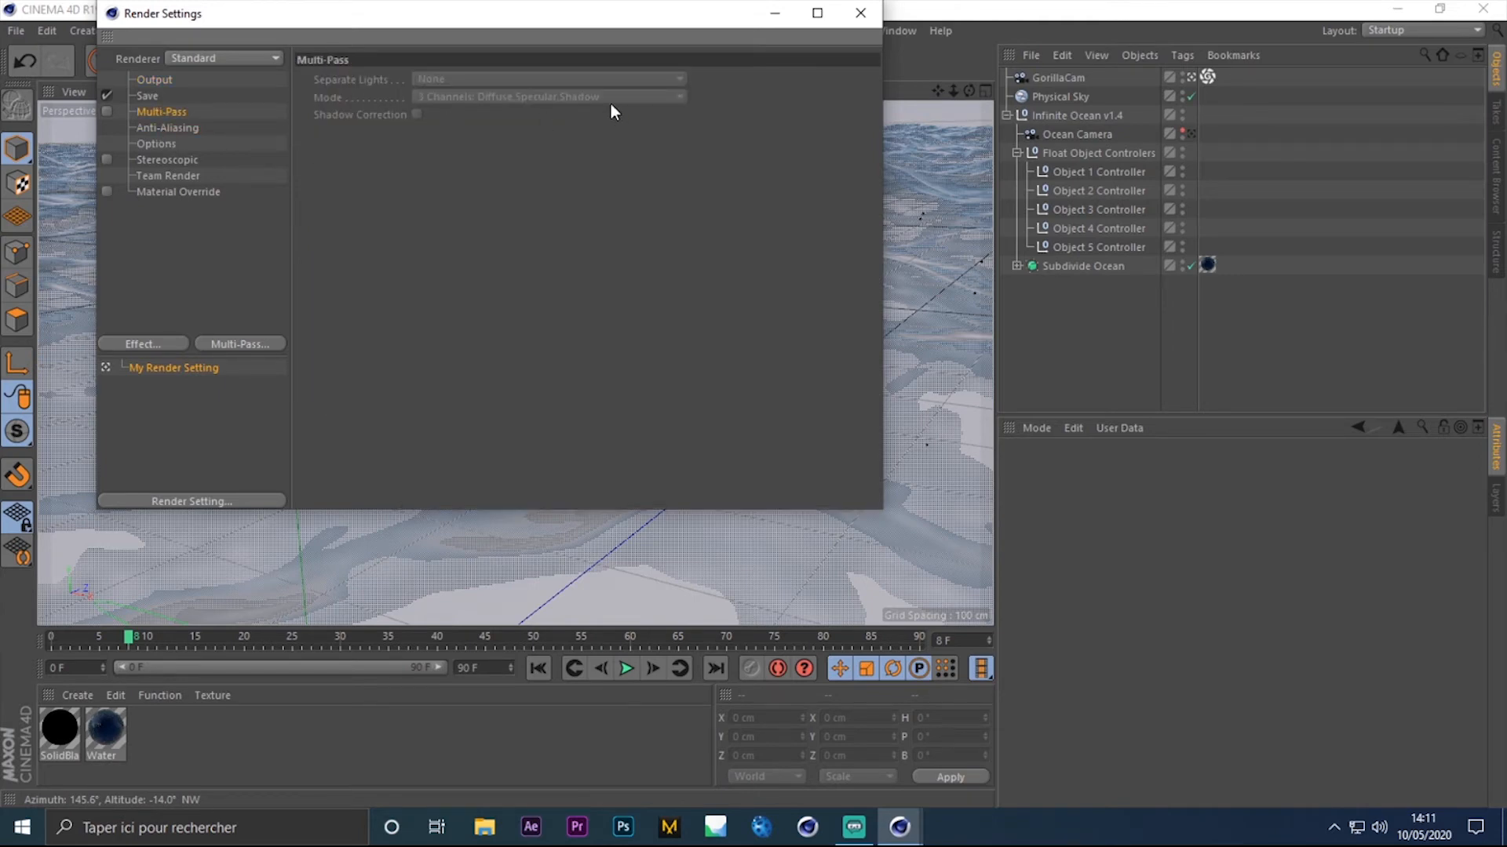
click(147, 96)
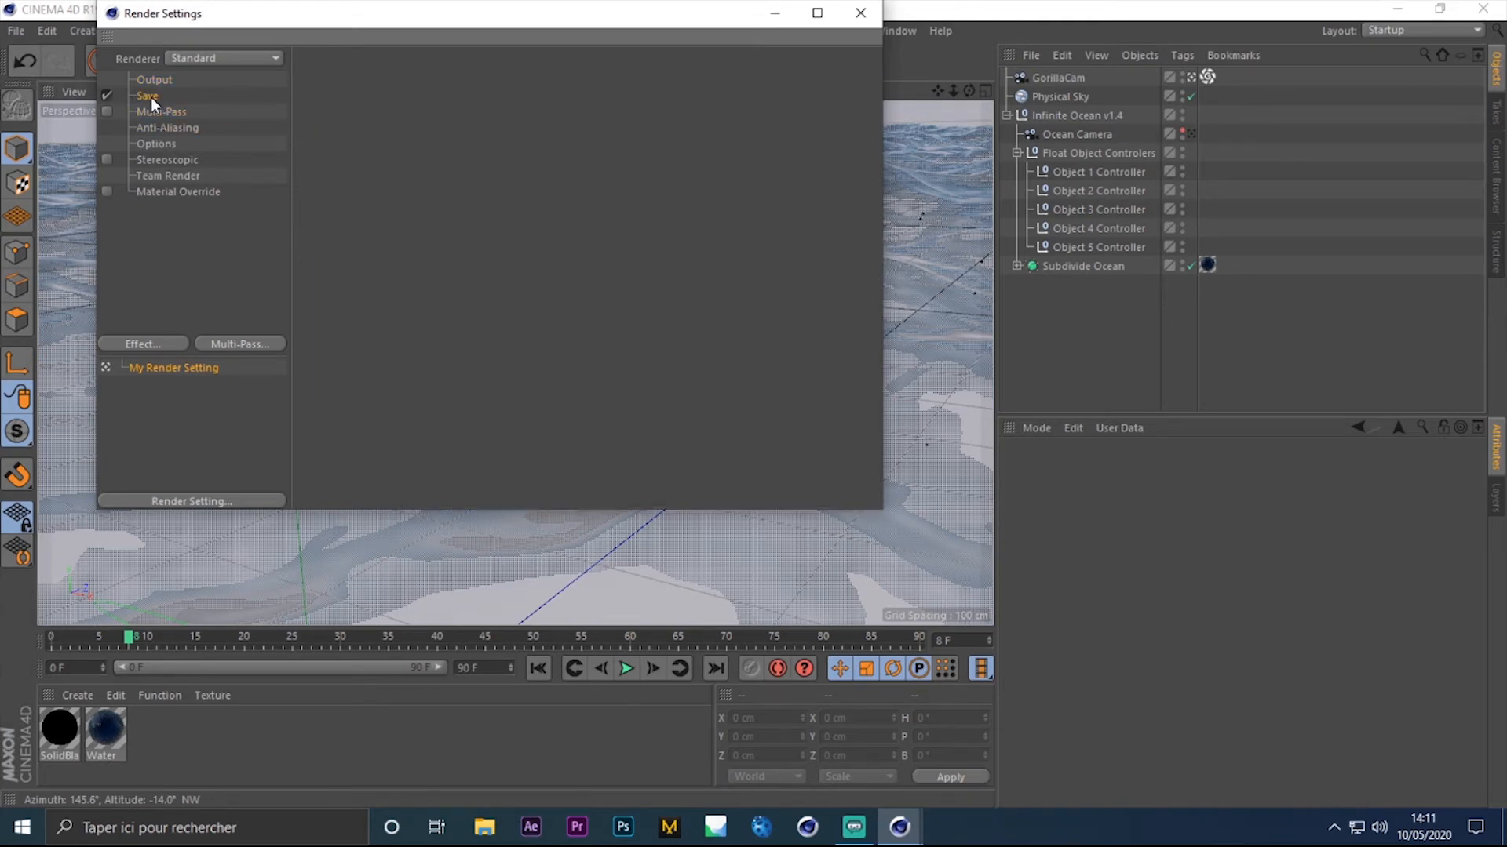
click(485, 130)
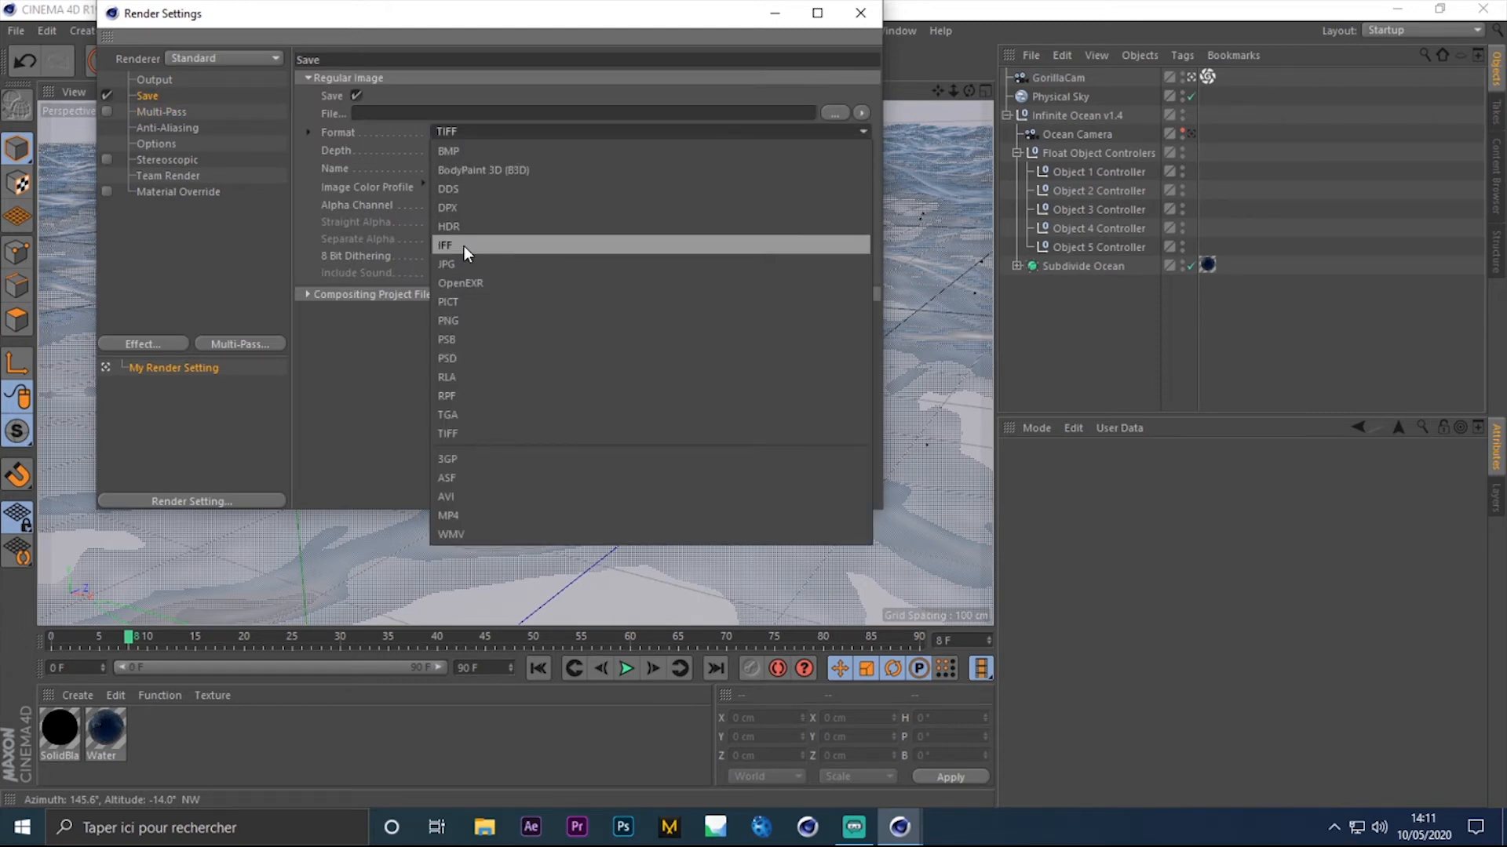
click(475, 264)
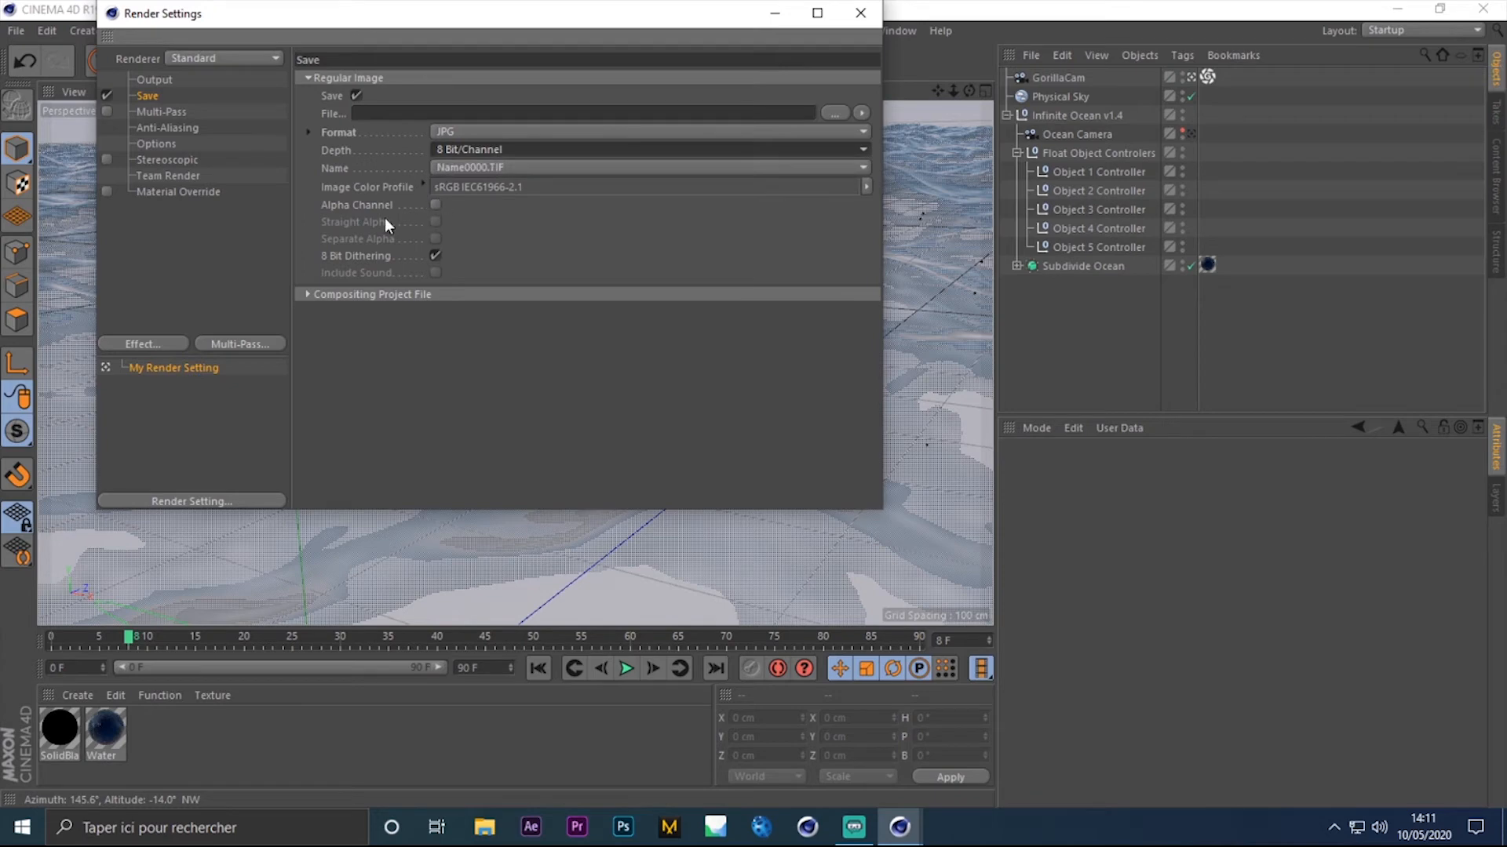
Create a desktop folder named Ocean tuto for the render's output files
click(835, 113)
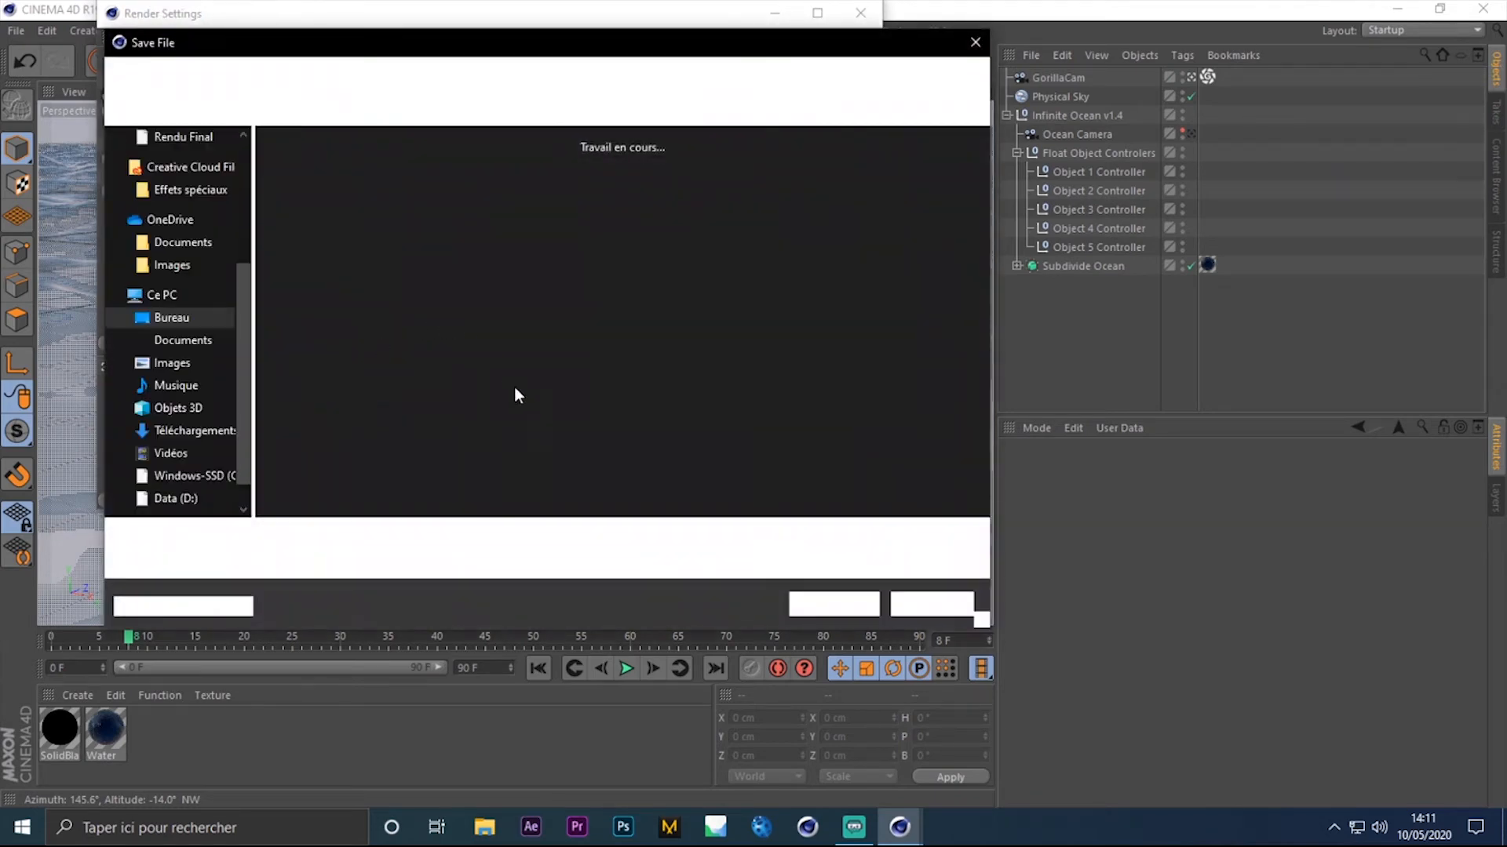
right_click(513, 336)
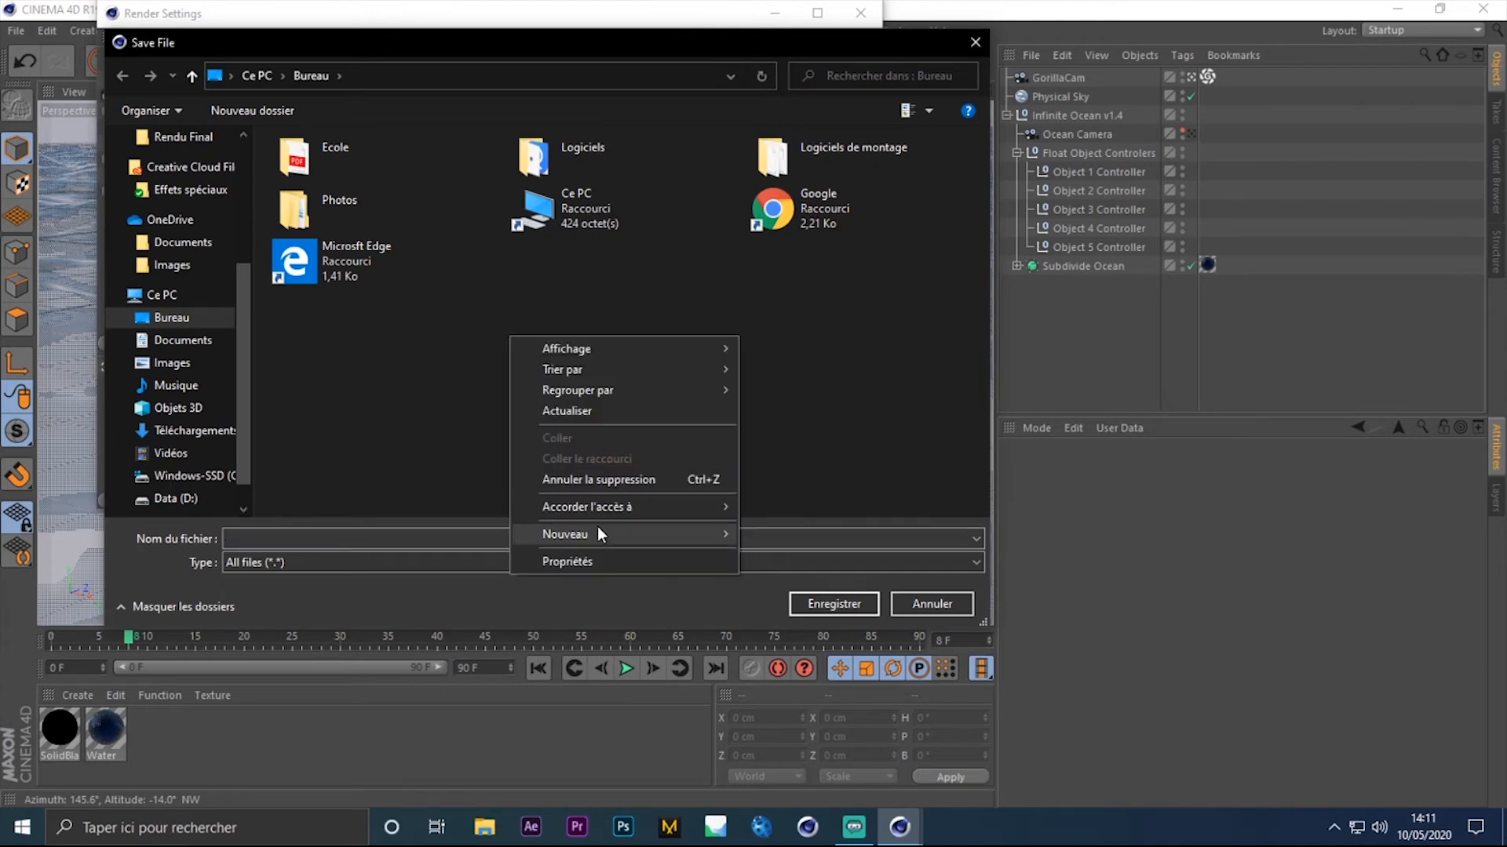
mouse_move(672, 535)
click(792, 534)
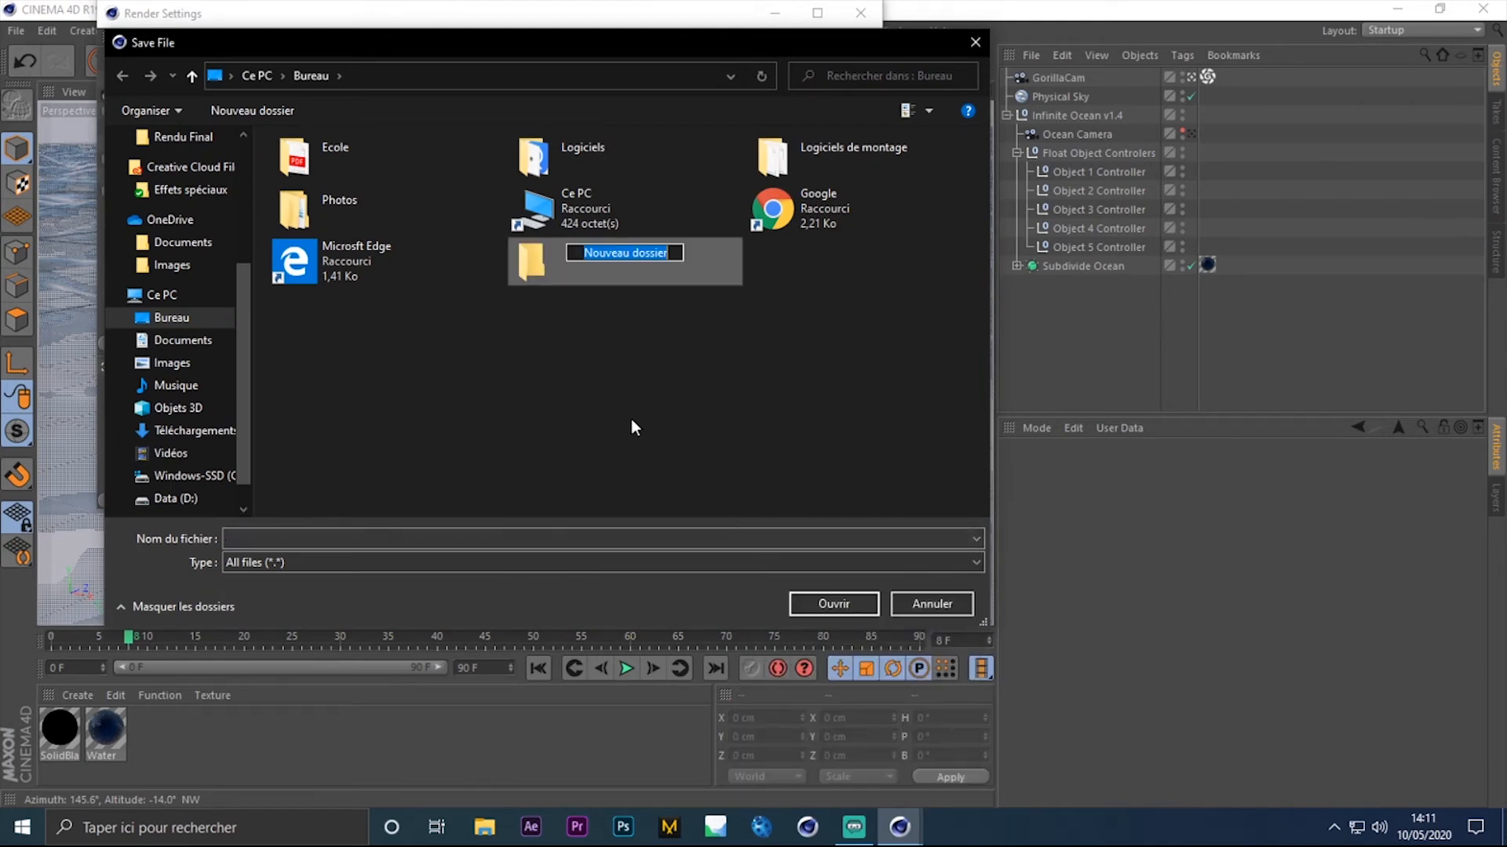
text(0)
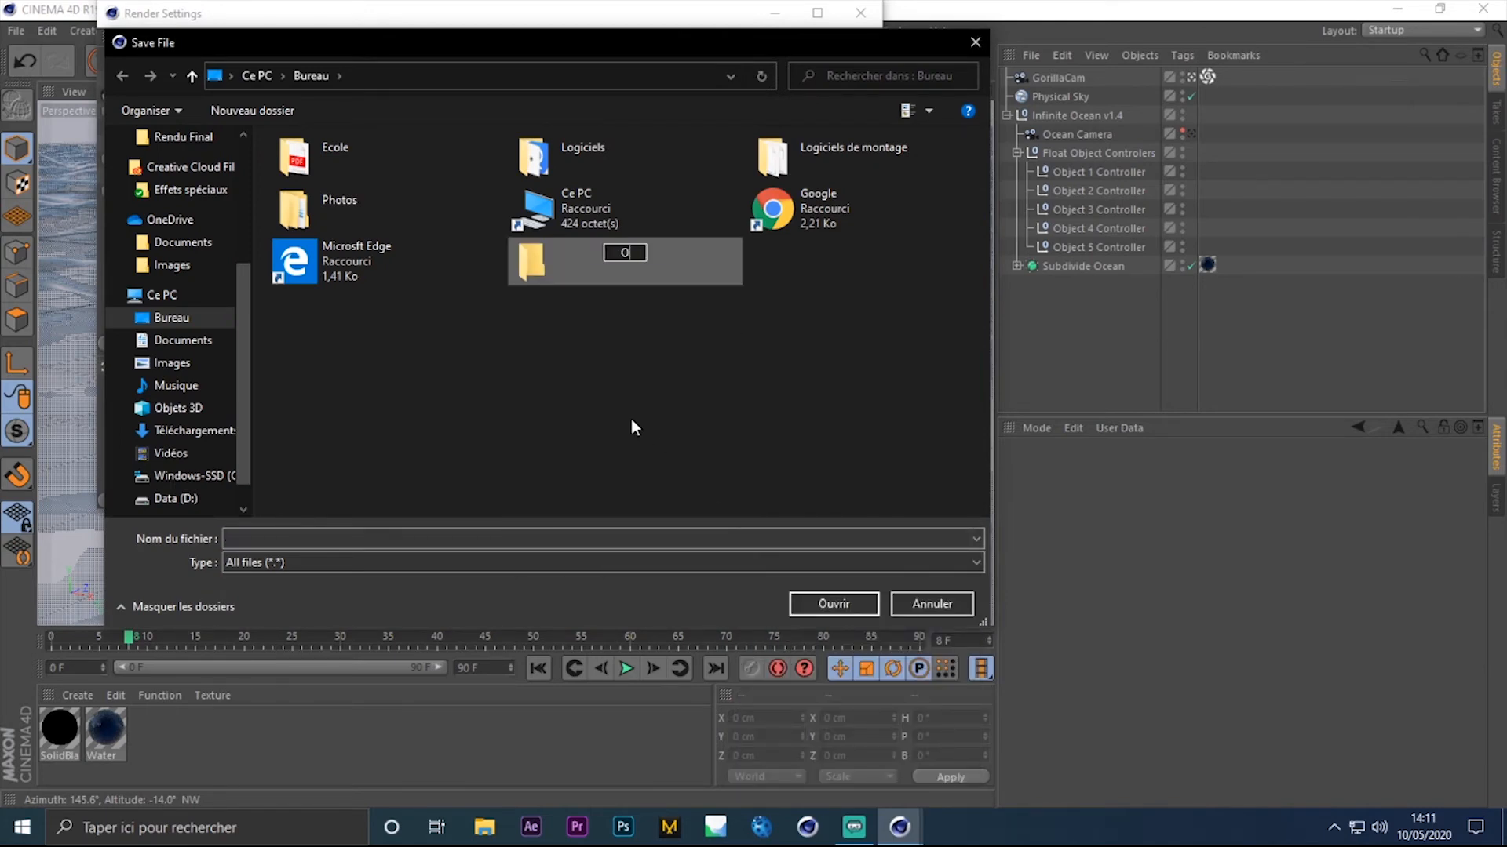
text(cean tuto)
key(Return)
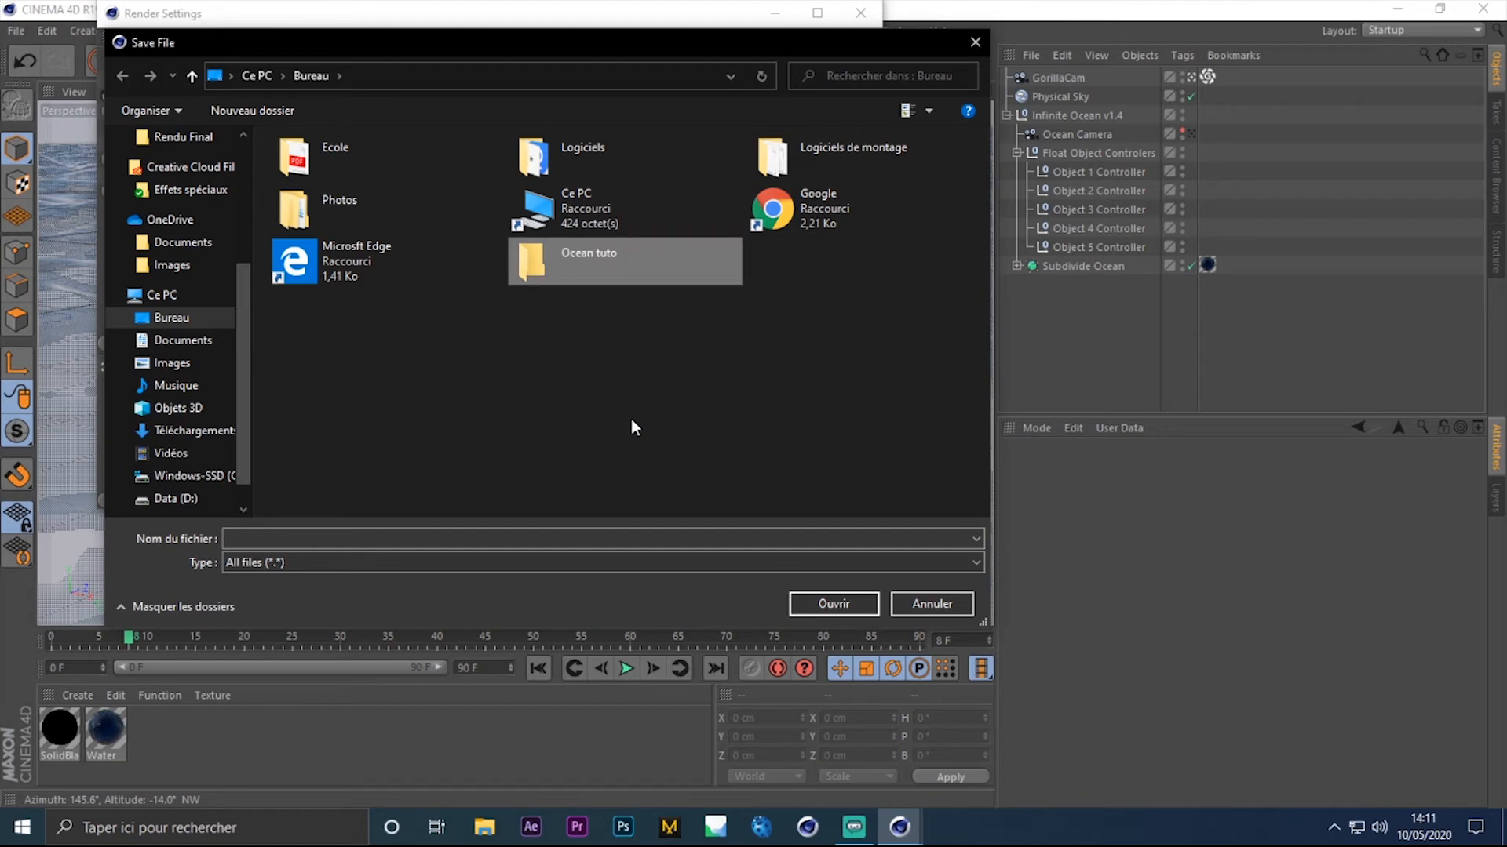
Save the render output inside the Ocean tuto folder under the file name eaux
double_click(598, 251)
click(229, 538)
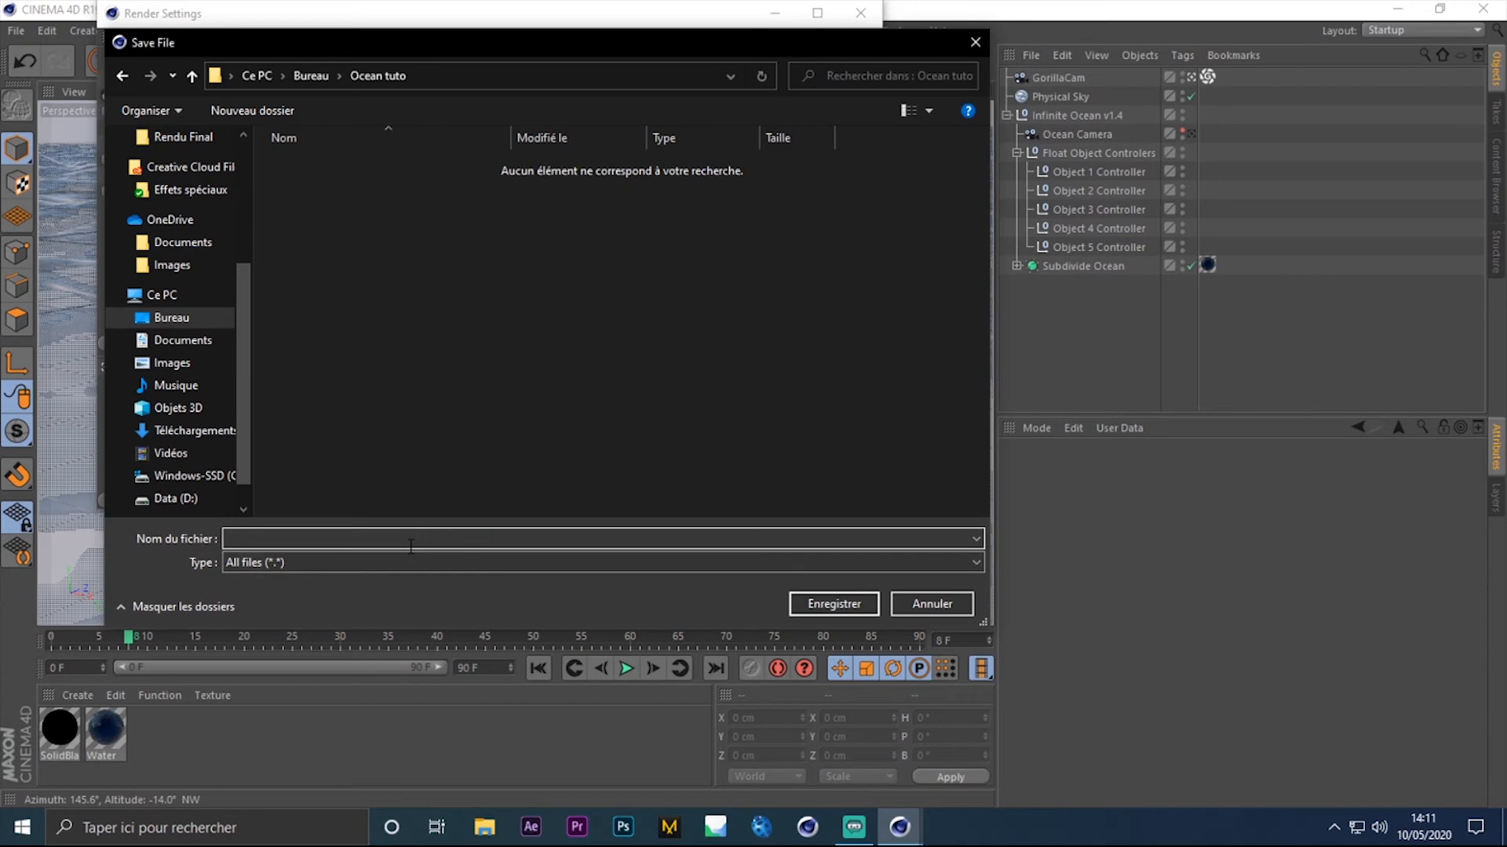
text(eaux)
key(Return)
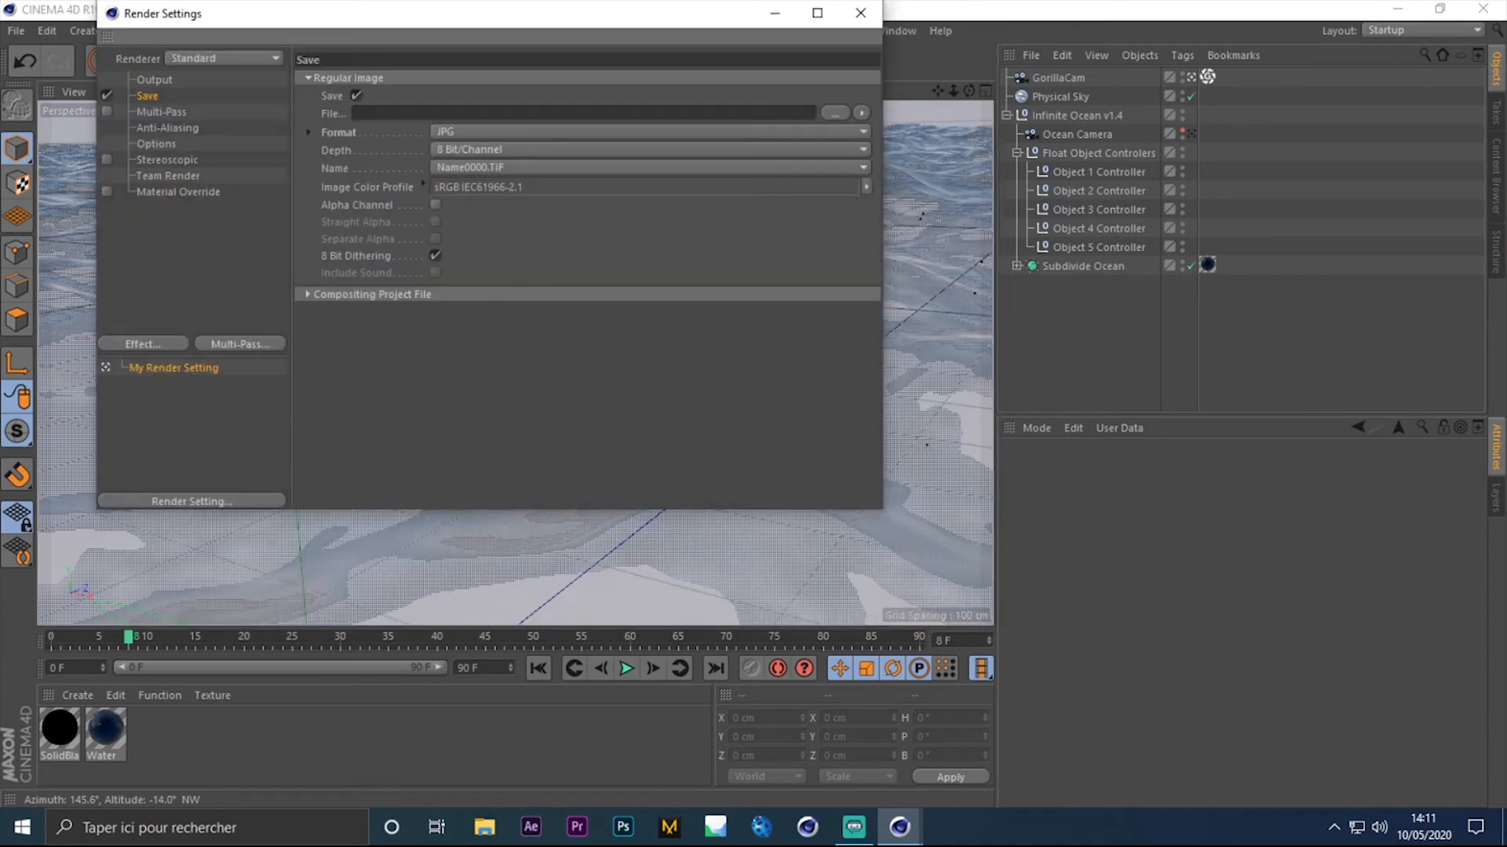
Add the Ambient Occlusion effect to the render settings with a Contrast of 20 %, and close the settings
click(172, 184)
click(148, 321)
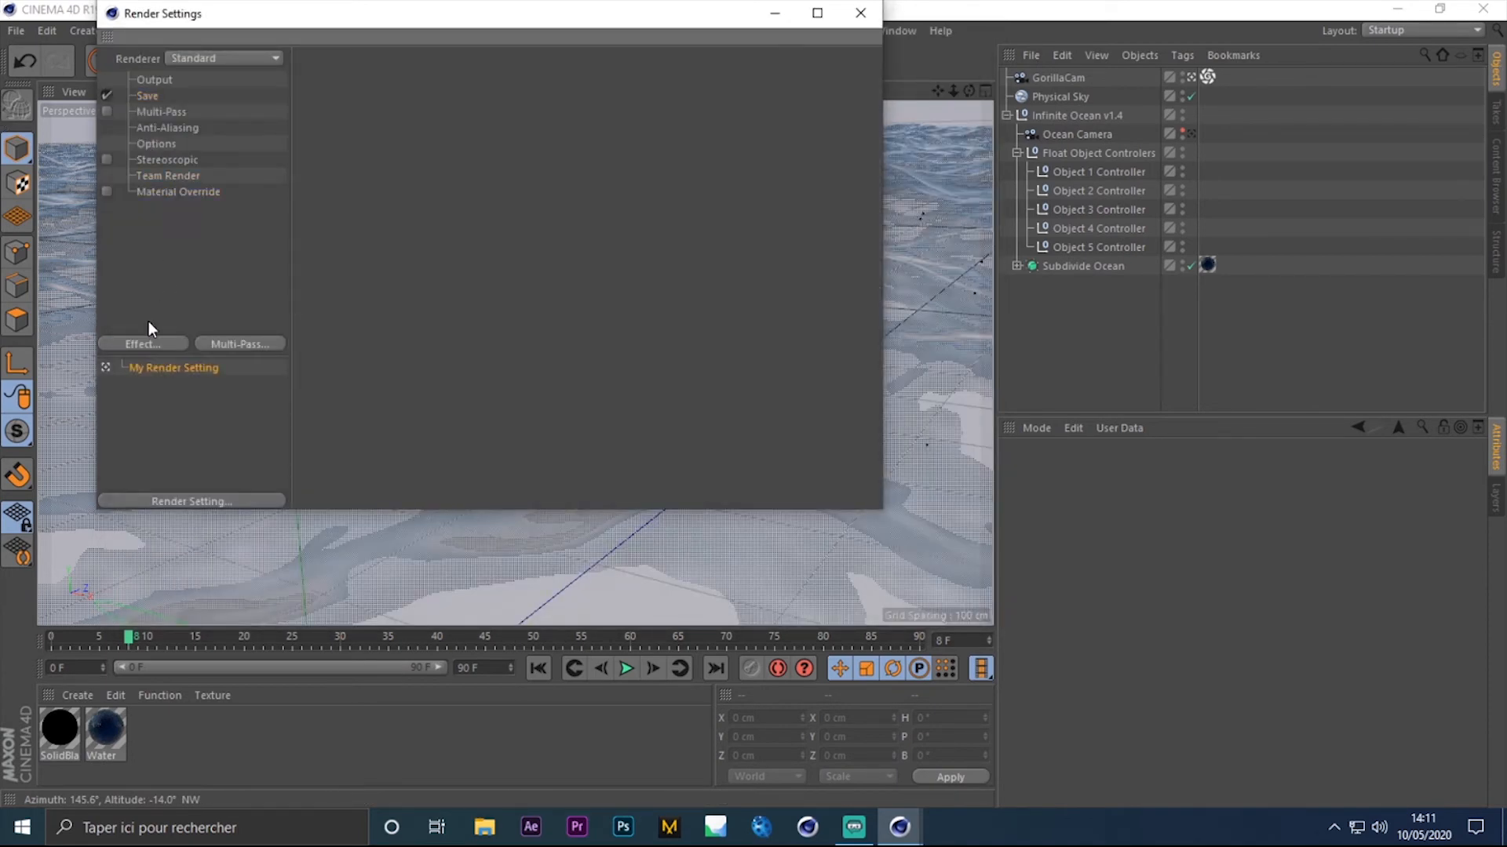
click(861, 14)
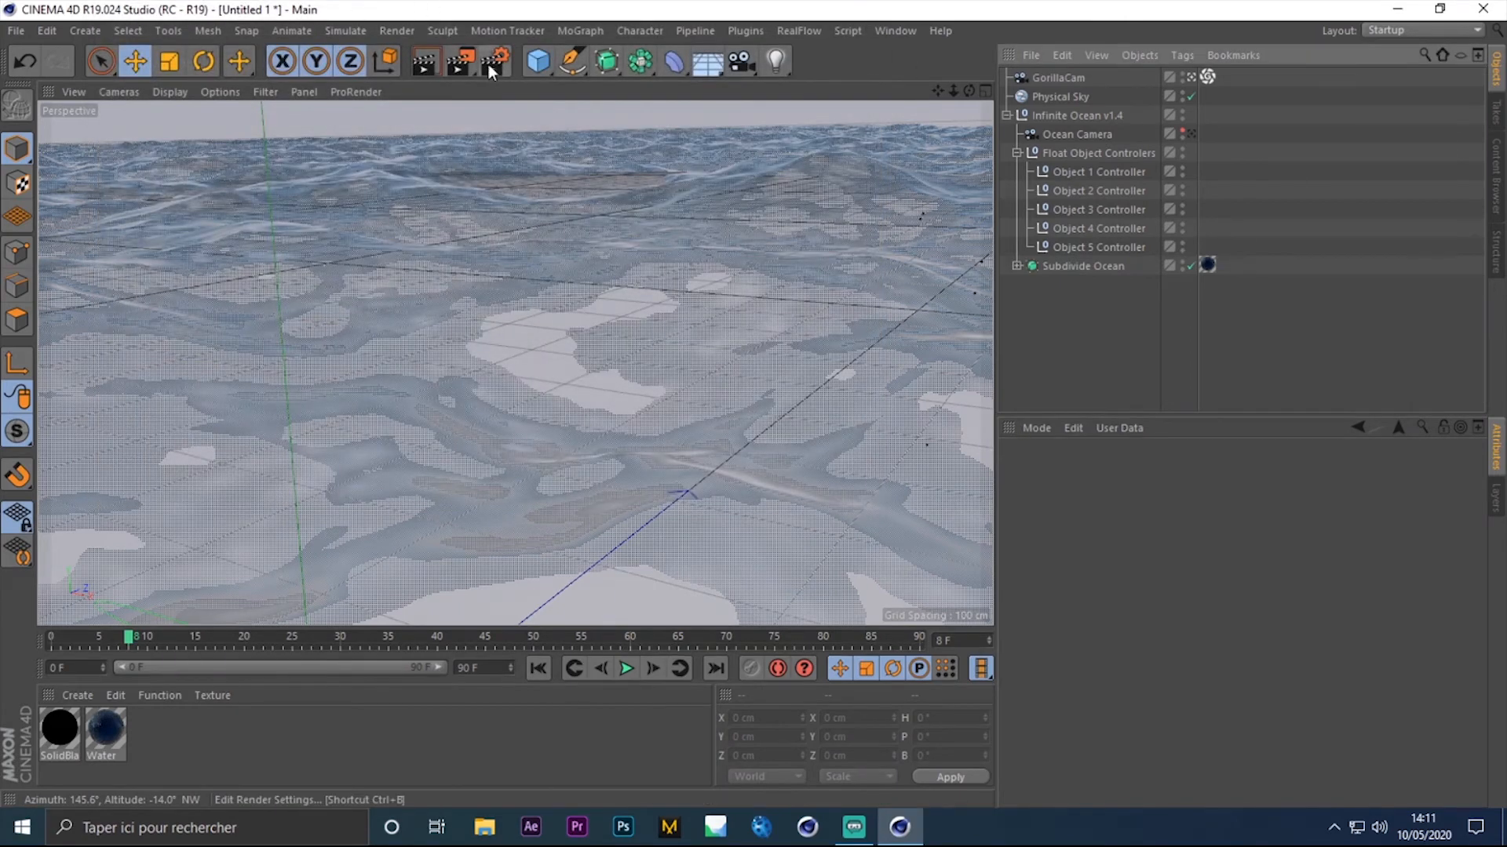
click(496, 63)
click(163, 340)
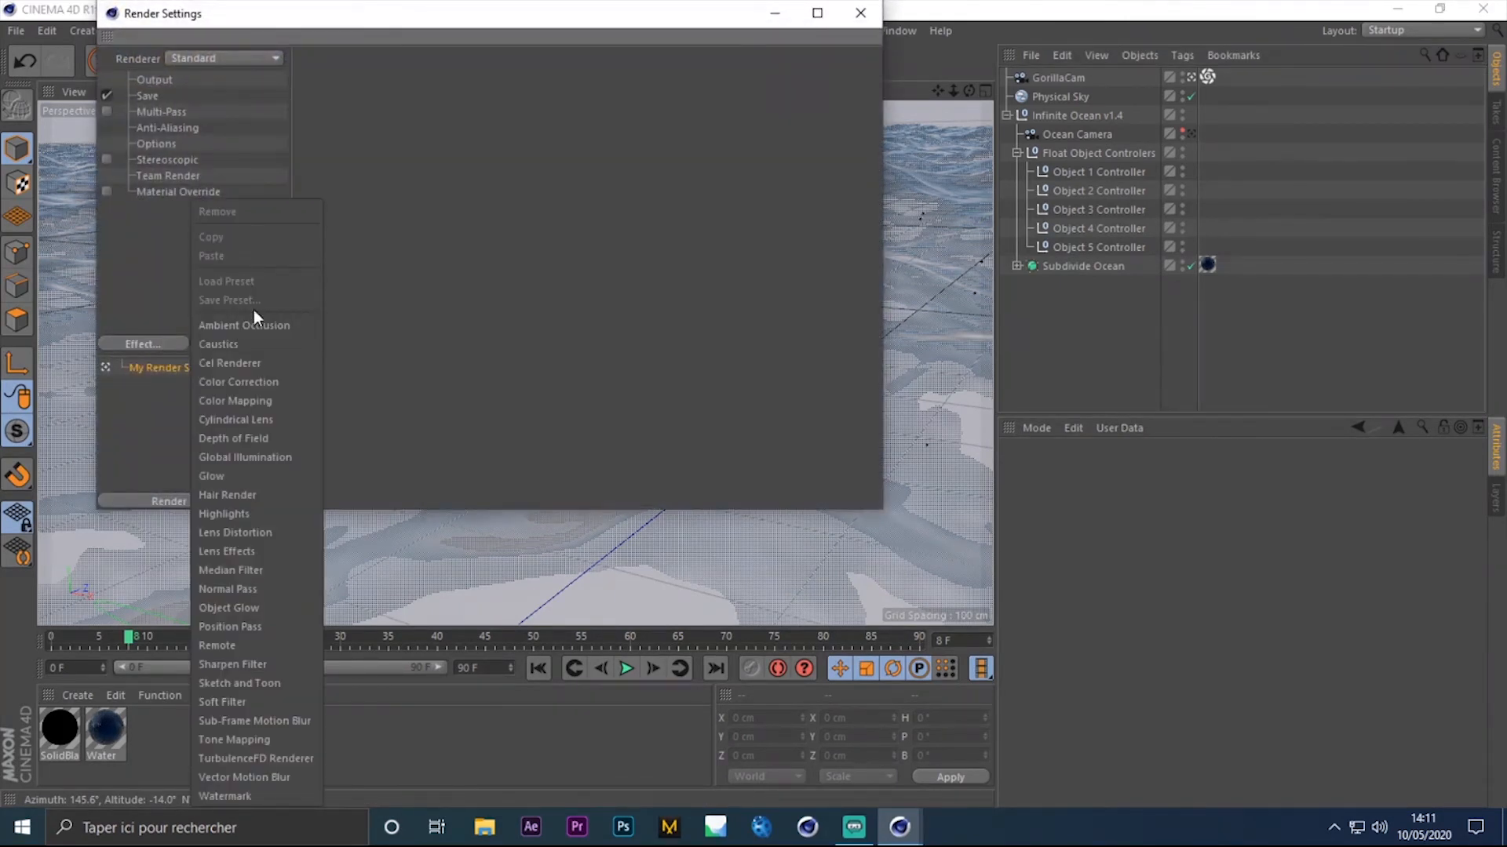
click(261, 325)
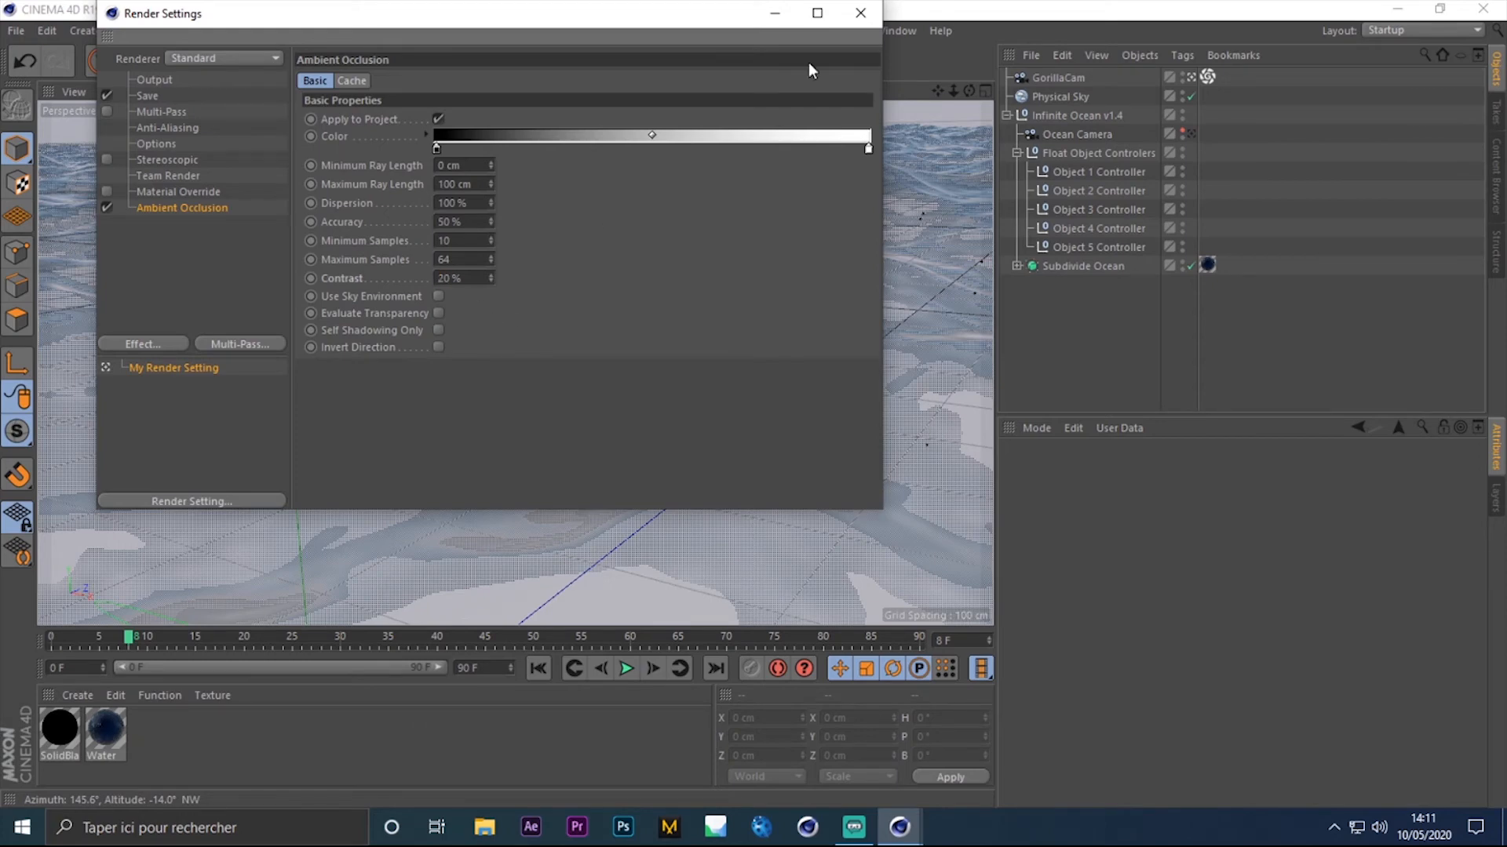
click(861, 13)
key(ctrl+a)
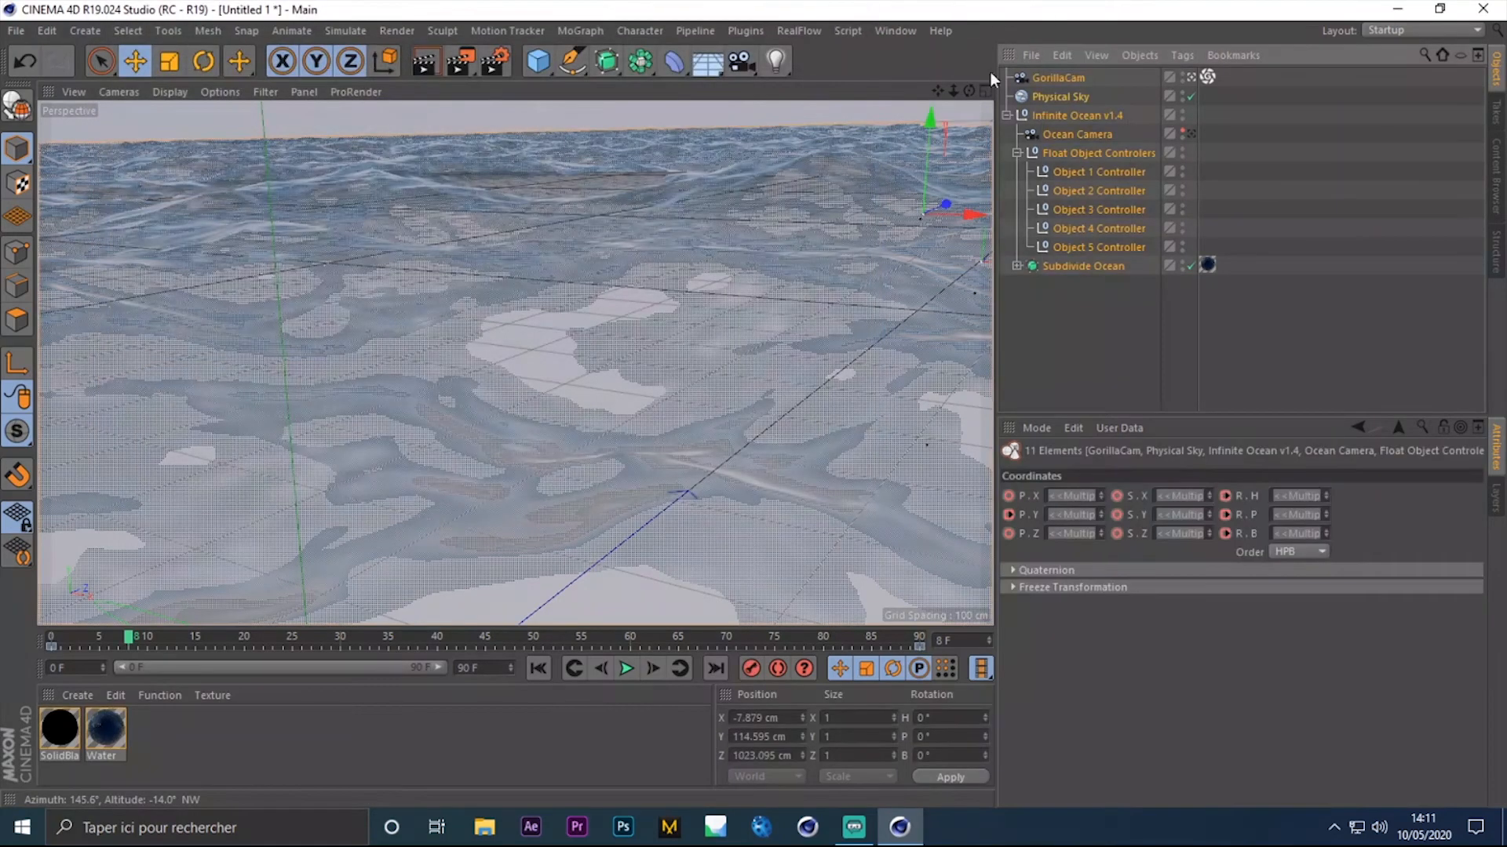
click(1131, 367)
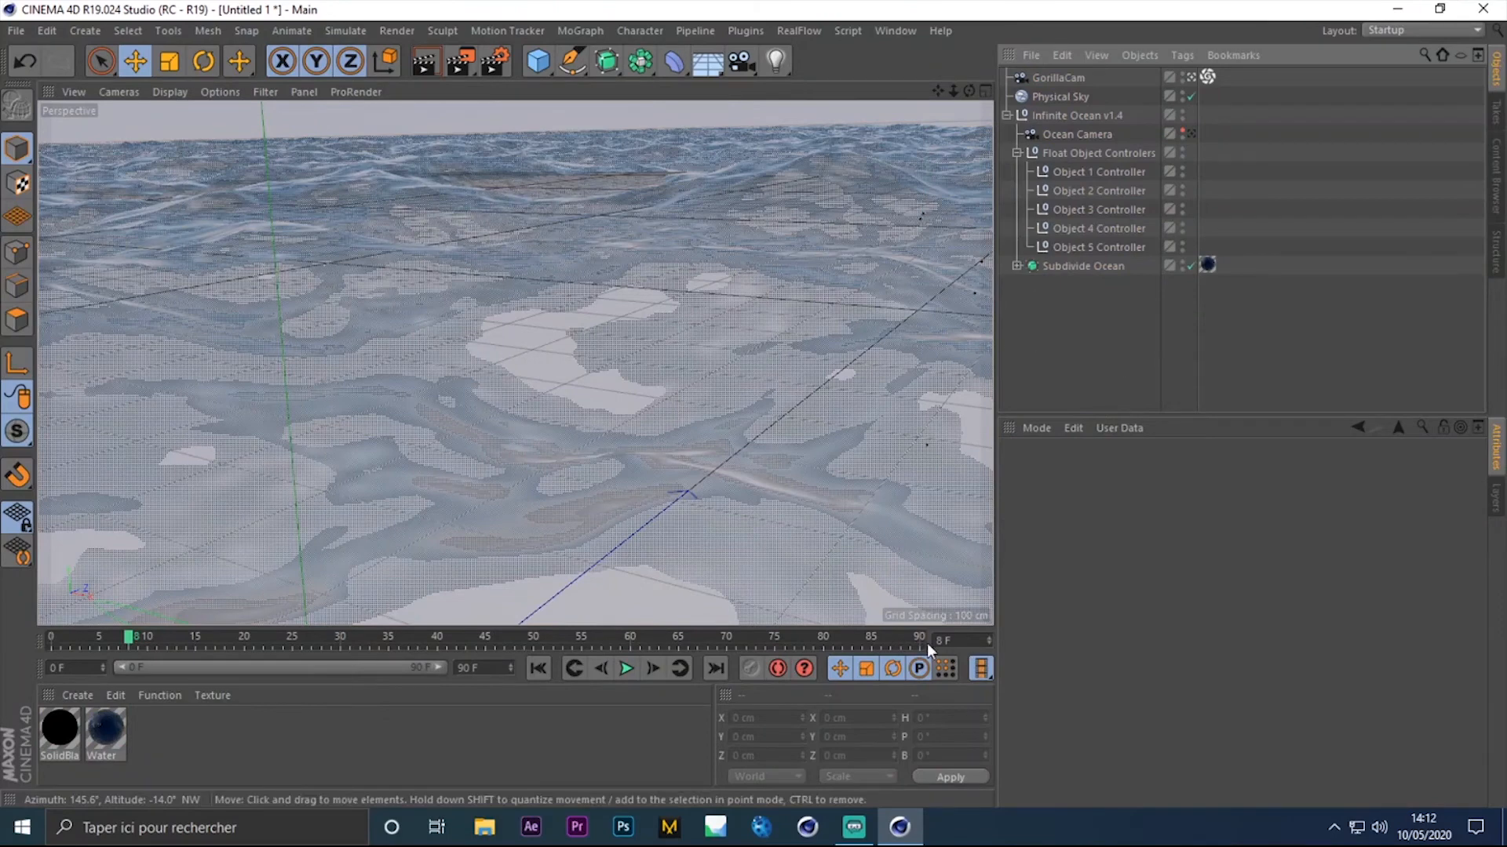
drag(1106, 319, 1037, 51)
drag(1122, 320, 1050, 115)
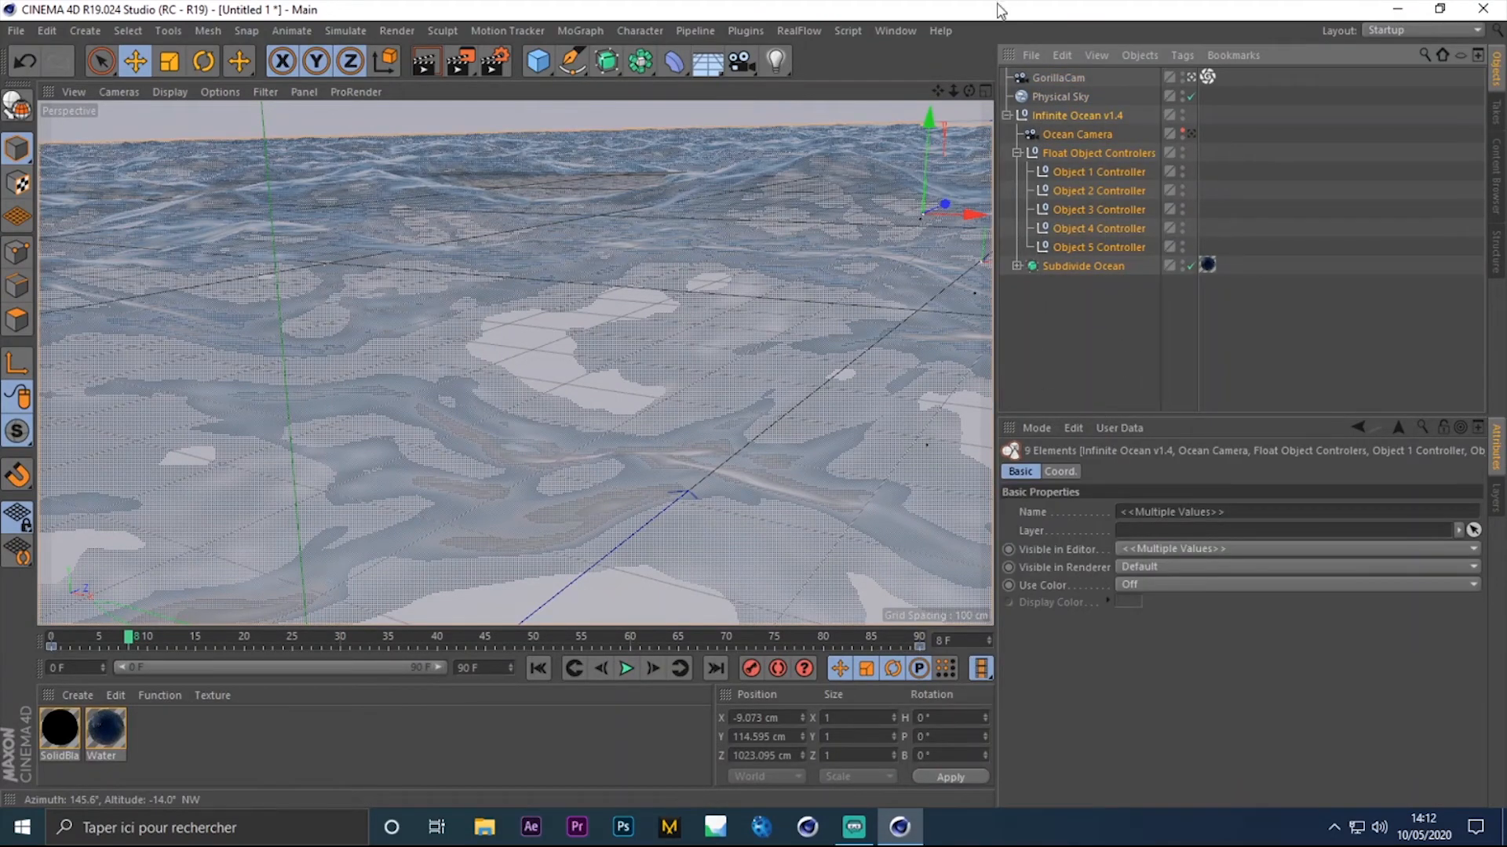
click(1133, 348)
drag(1133, 348, 1049, 59)
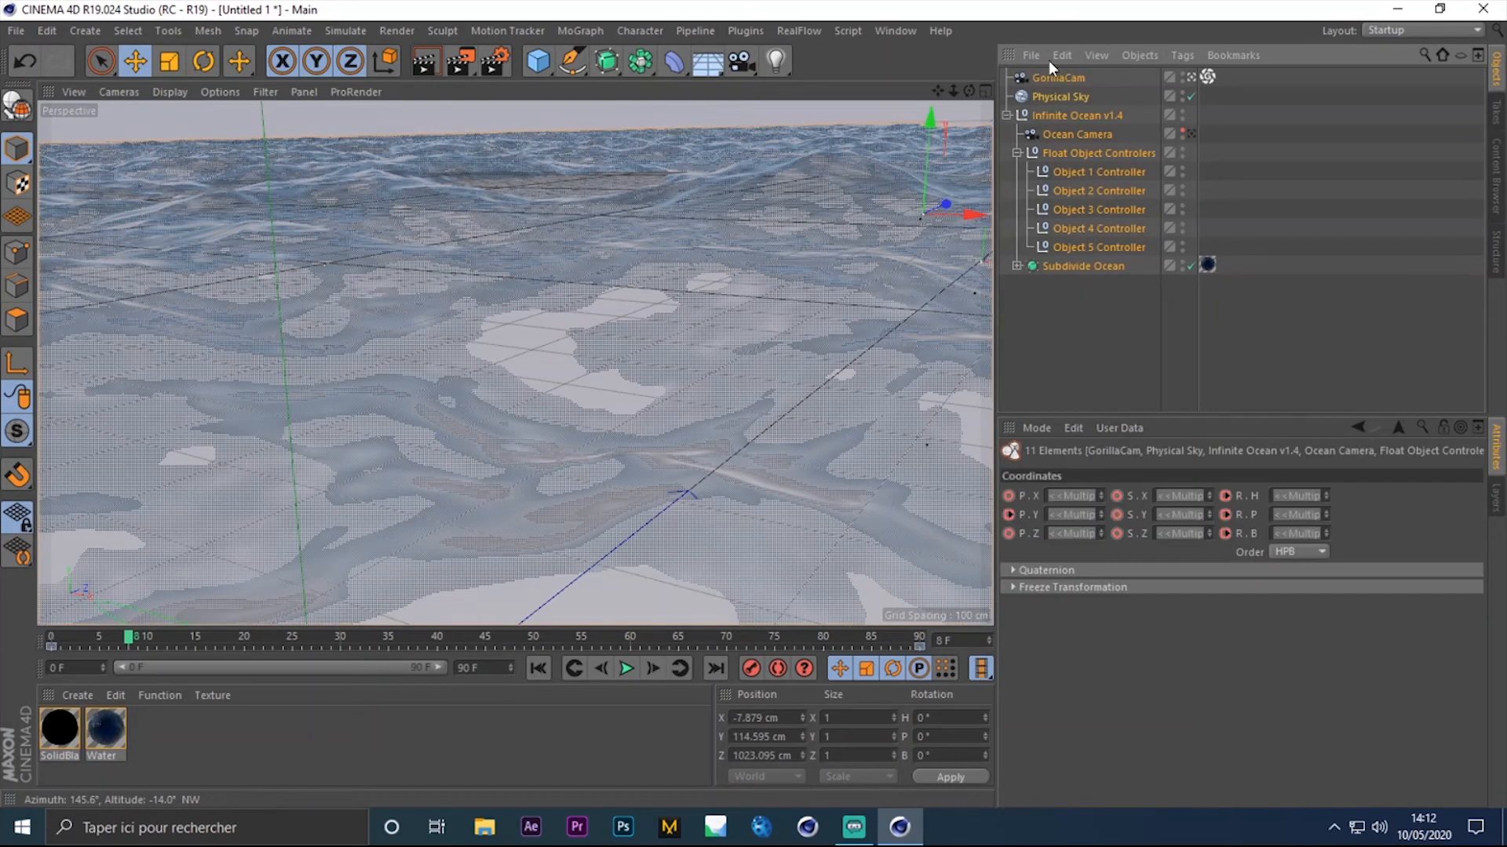
click(1131, 351)
drag(1131, 350, 1028, 66)
drag(1093, 313, 1020, 70)
click(1099, 333)
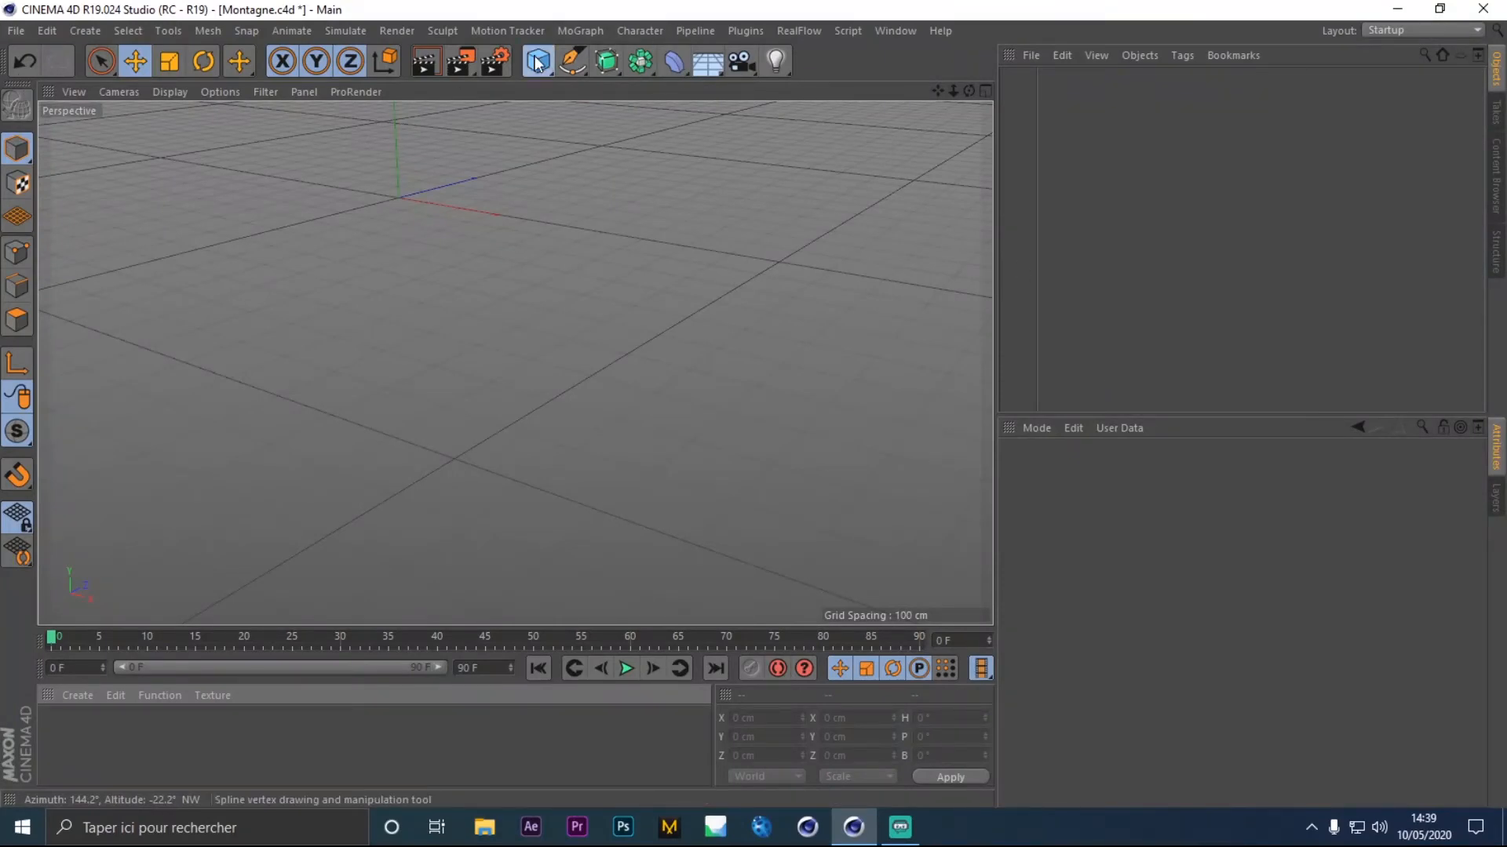
Add a plane at the origin of the empty scene and scale it up uniformly to about 2233 cm per side
drag(539, 61, 665, 117)
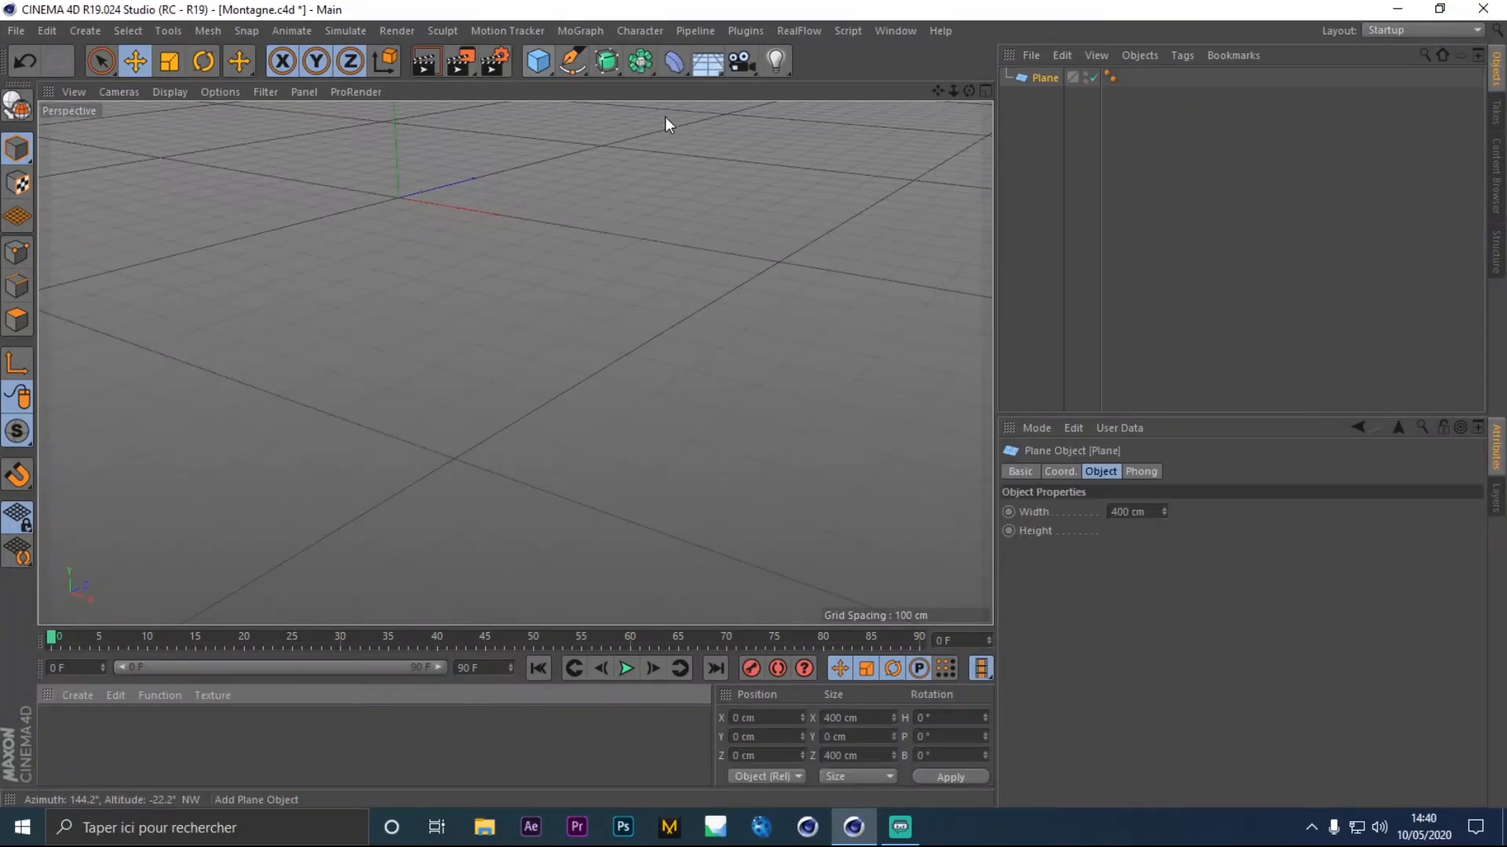
click(177, 67)
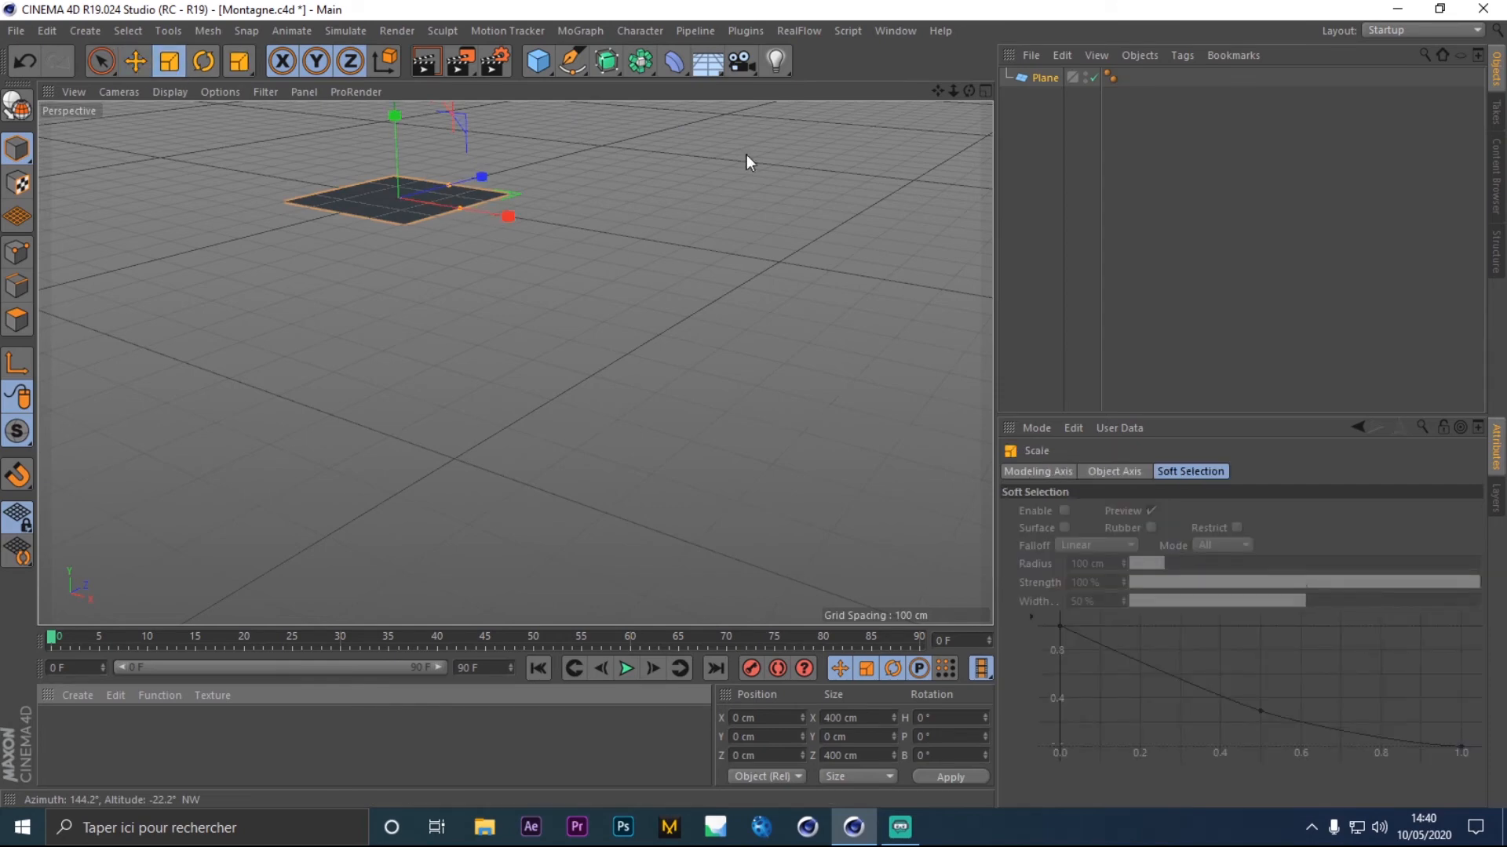
drag(937, 91, 1051, 91)
drag(708, 249, 677, 349)
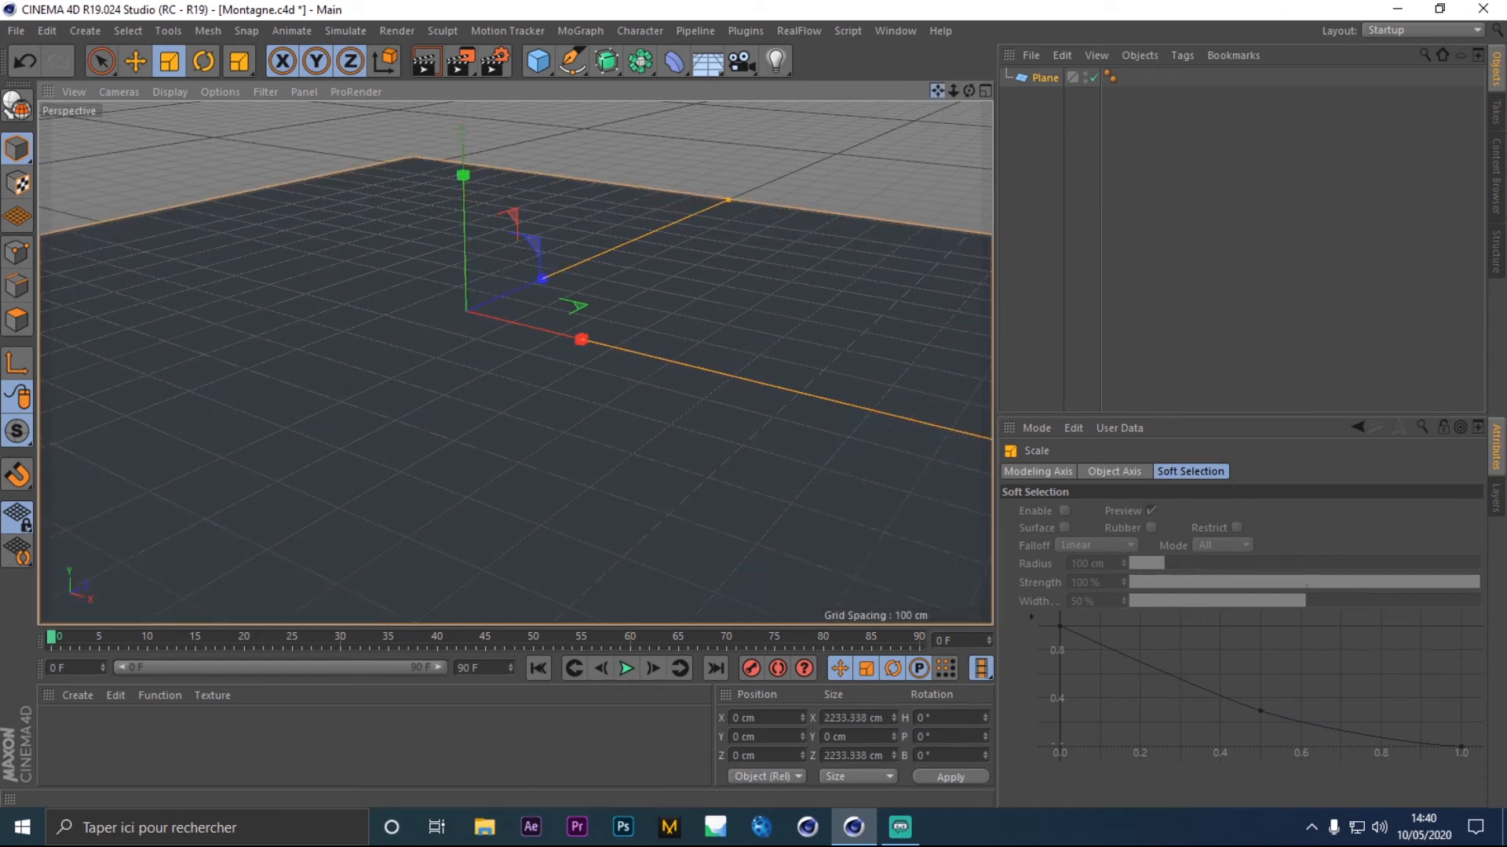
drag(937, 91, 1043, 110)
click(1044, 110)
Create a new material and open its Reflectance channel in the Material Editor
double_click(212, 739)
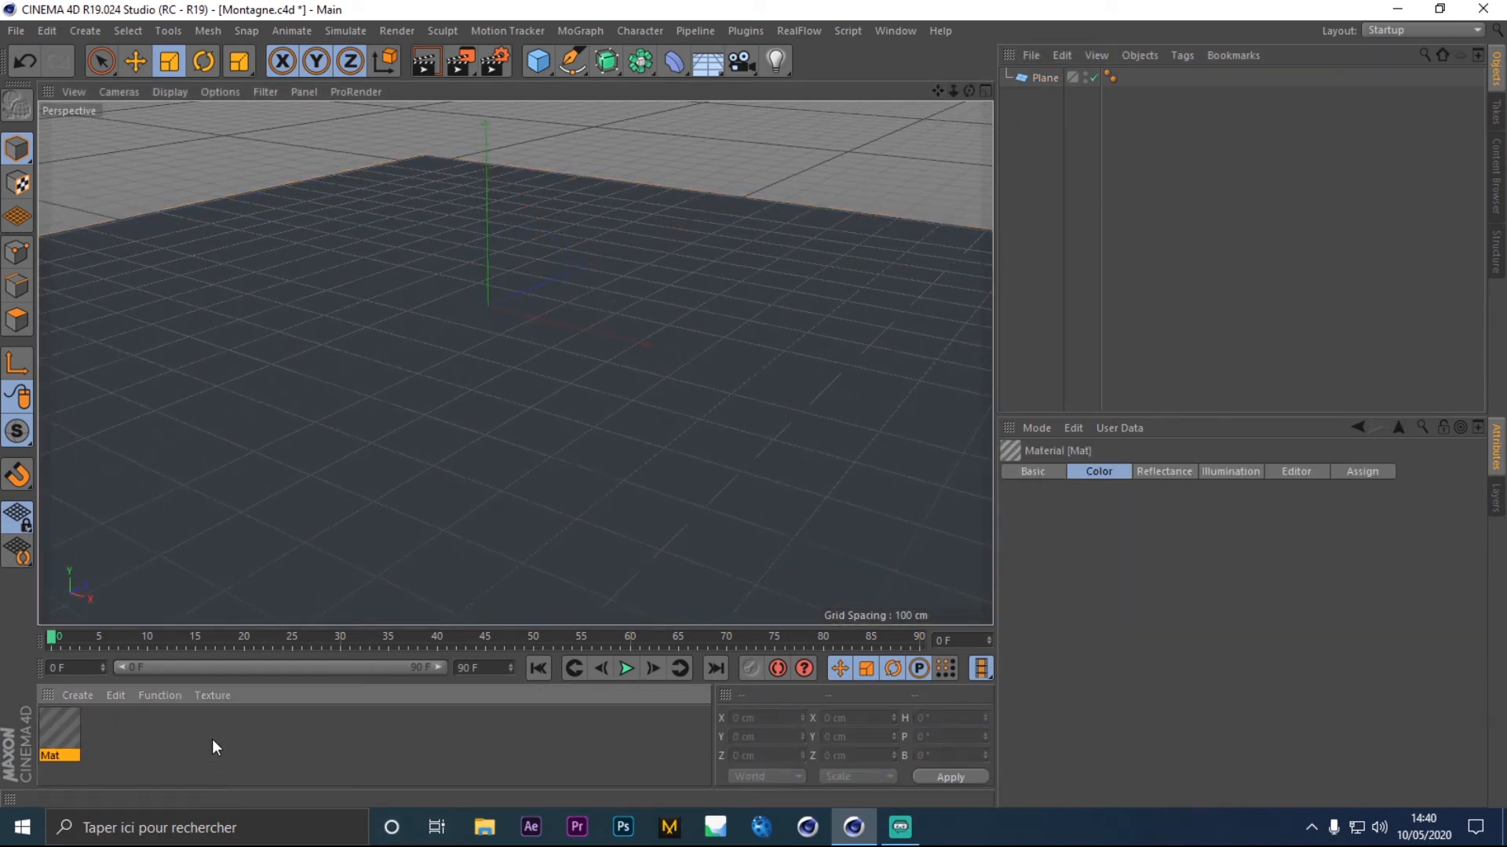
double_click(63, 724)
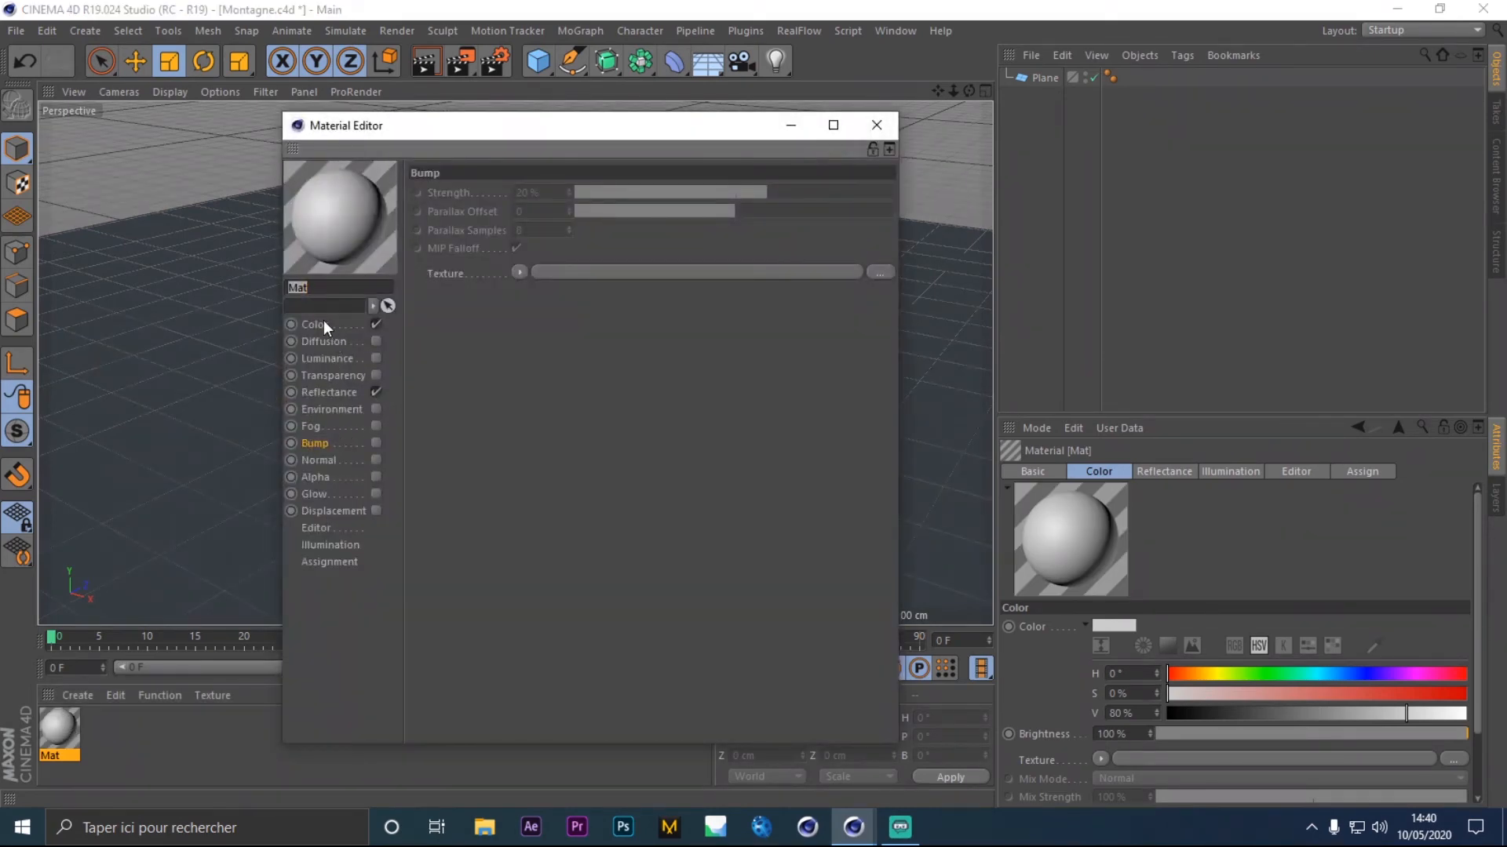
click(323, 320)
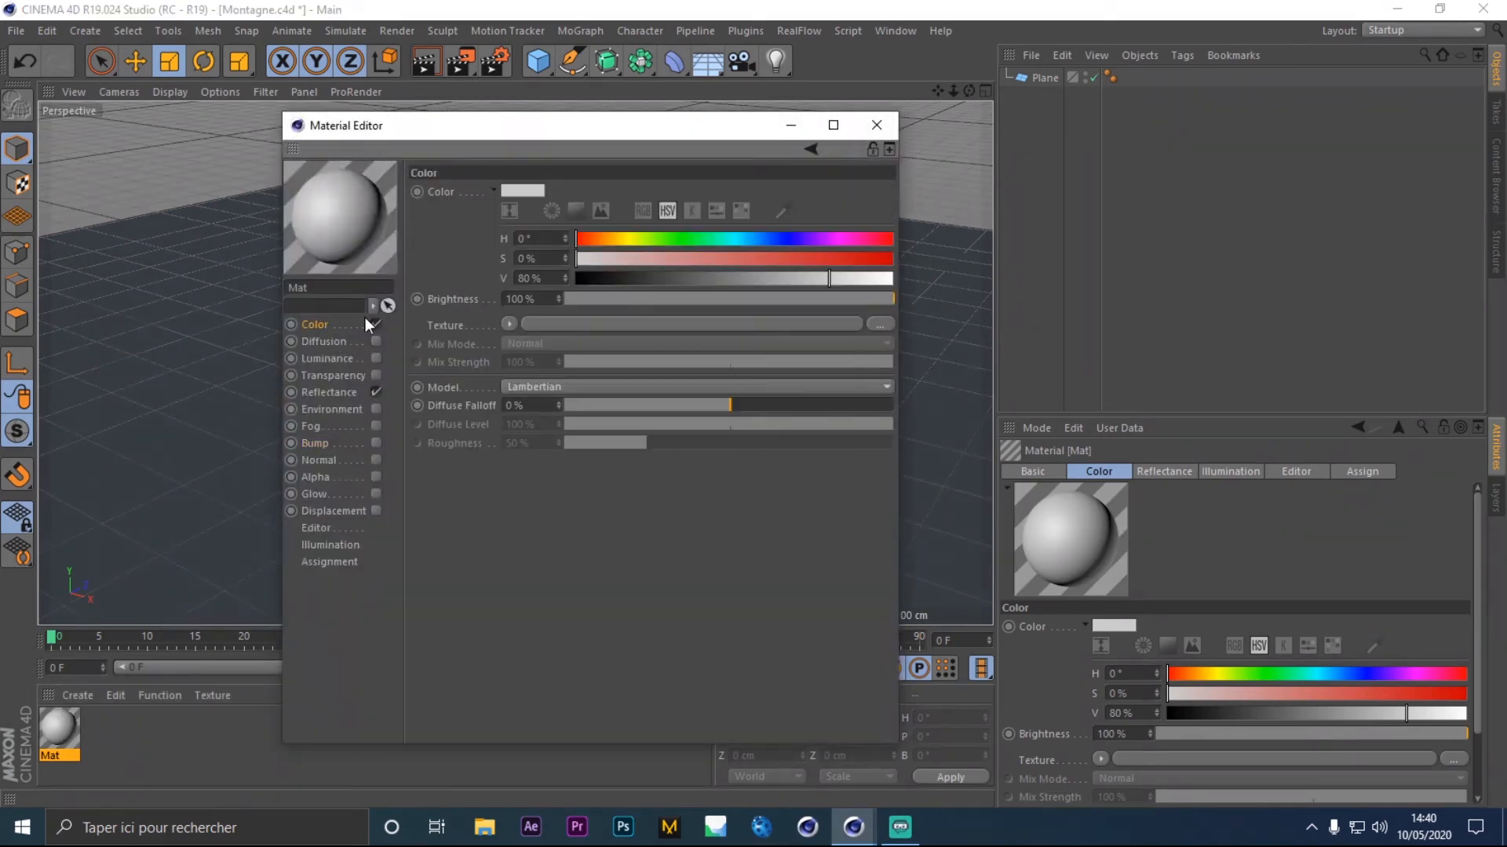
click(331, 393)
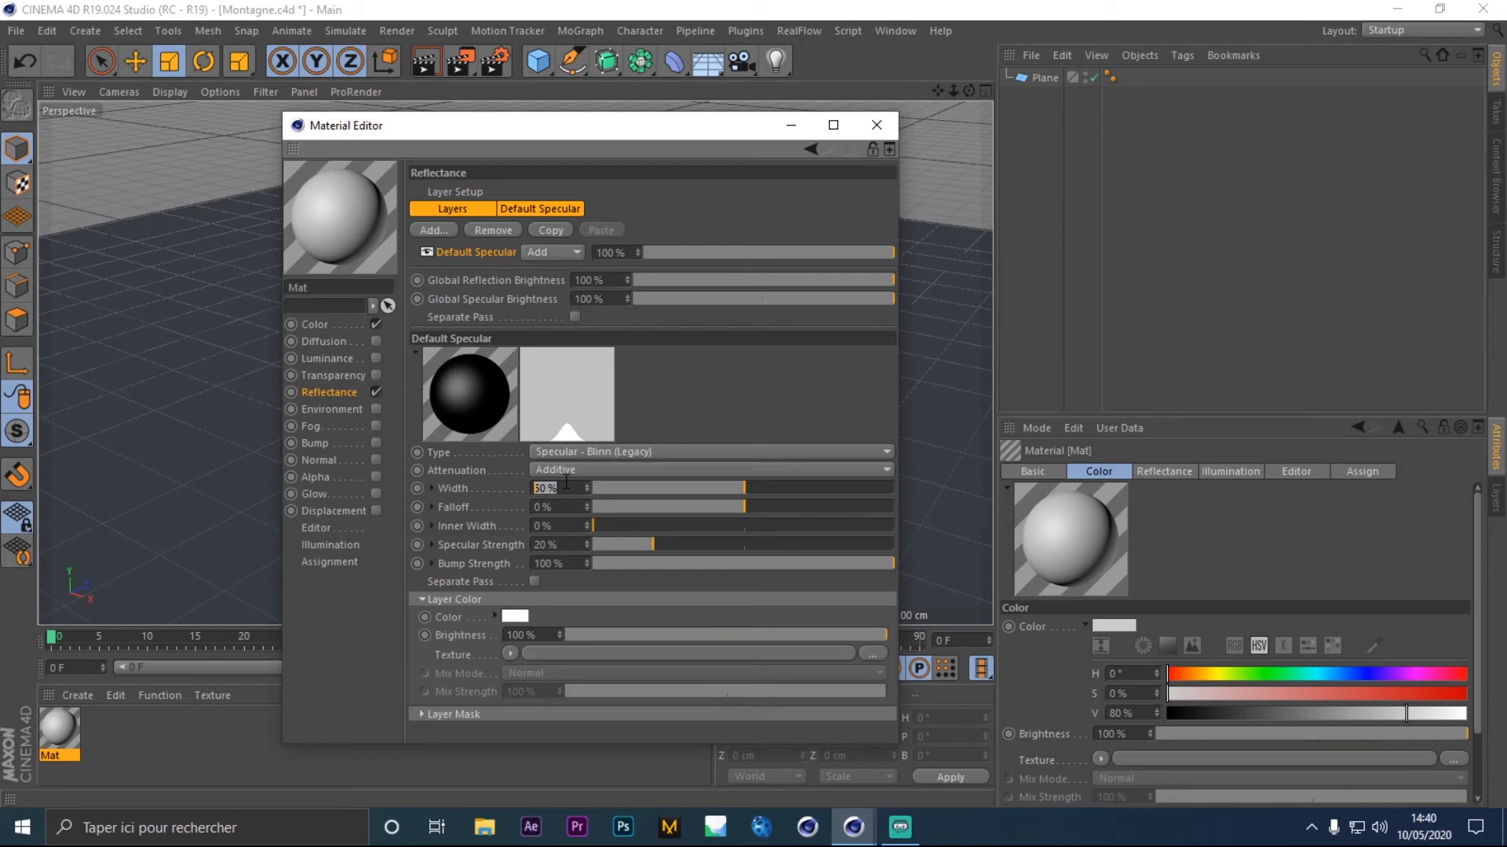
Set the default specular layer's Width to 0 % and its Falloff to 20 %
text(0)
key(Return)
double_click(561, 505)
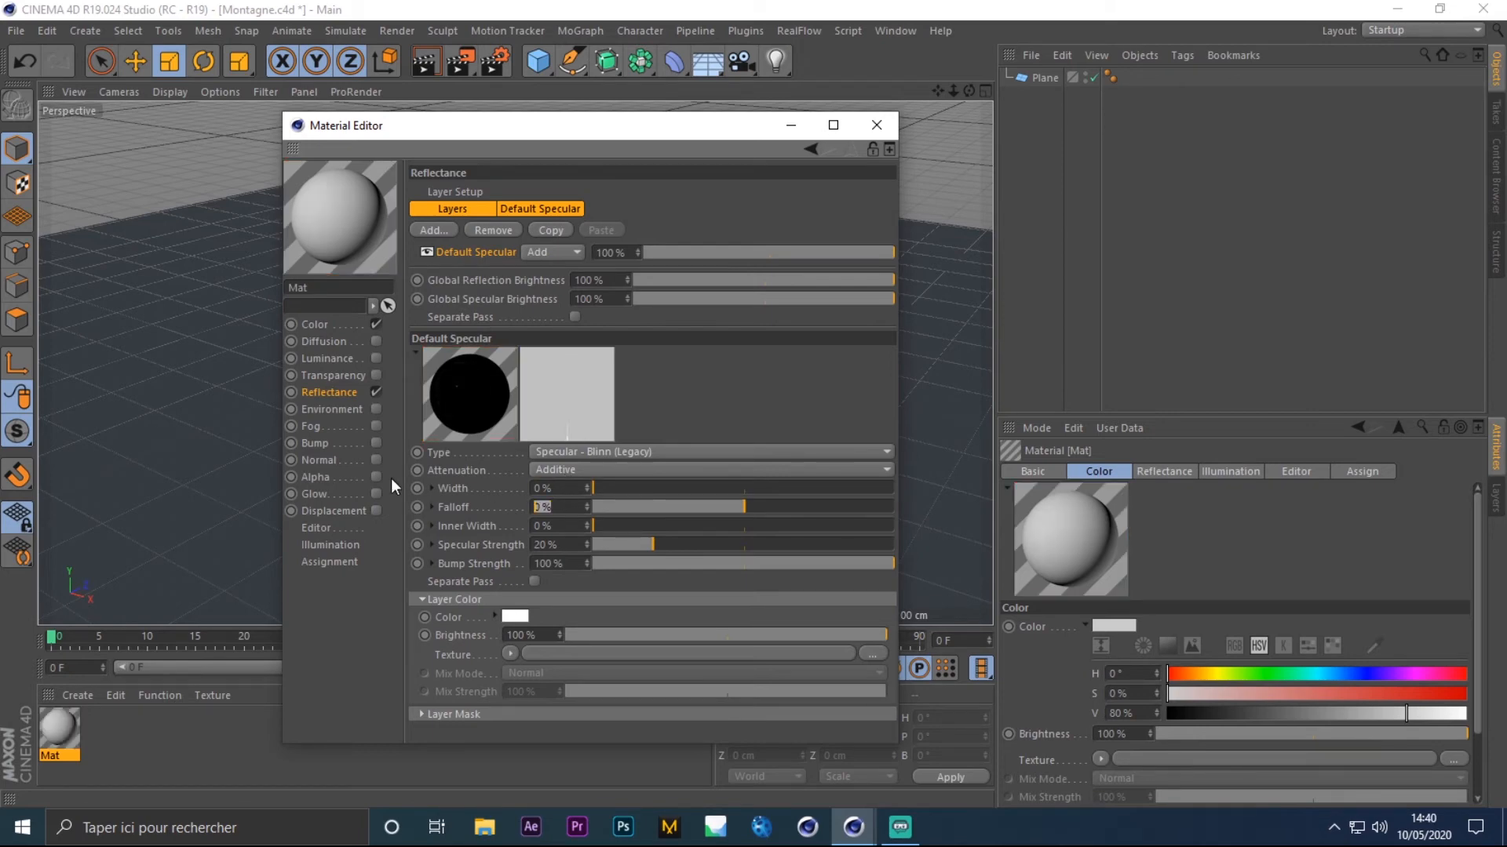
text(20)
key(Return)
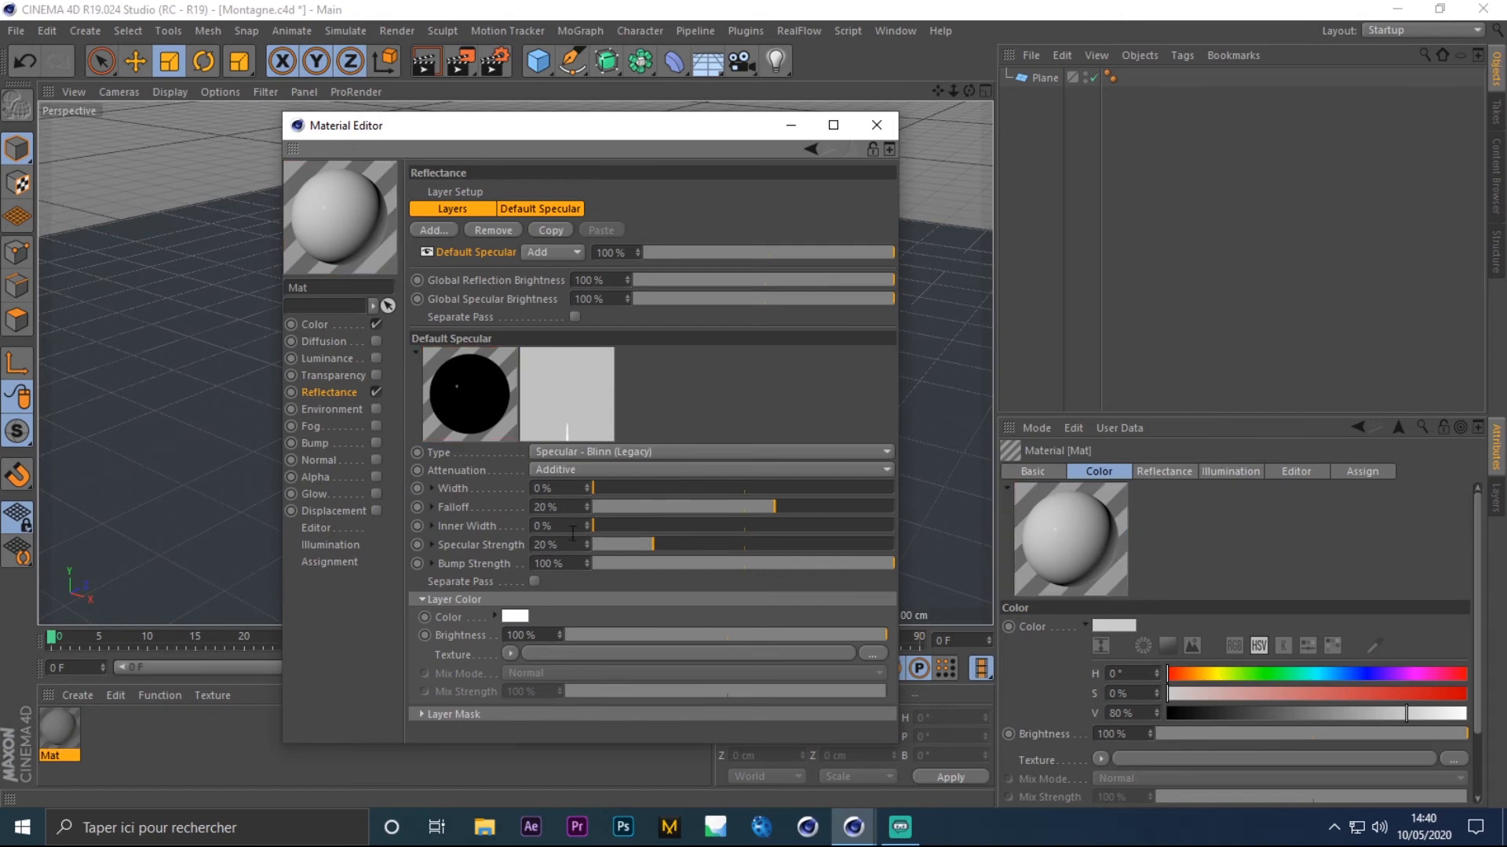
key(Tab)
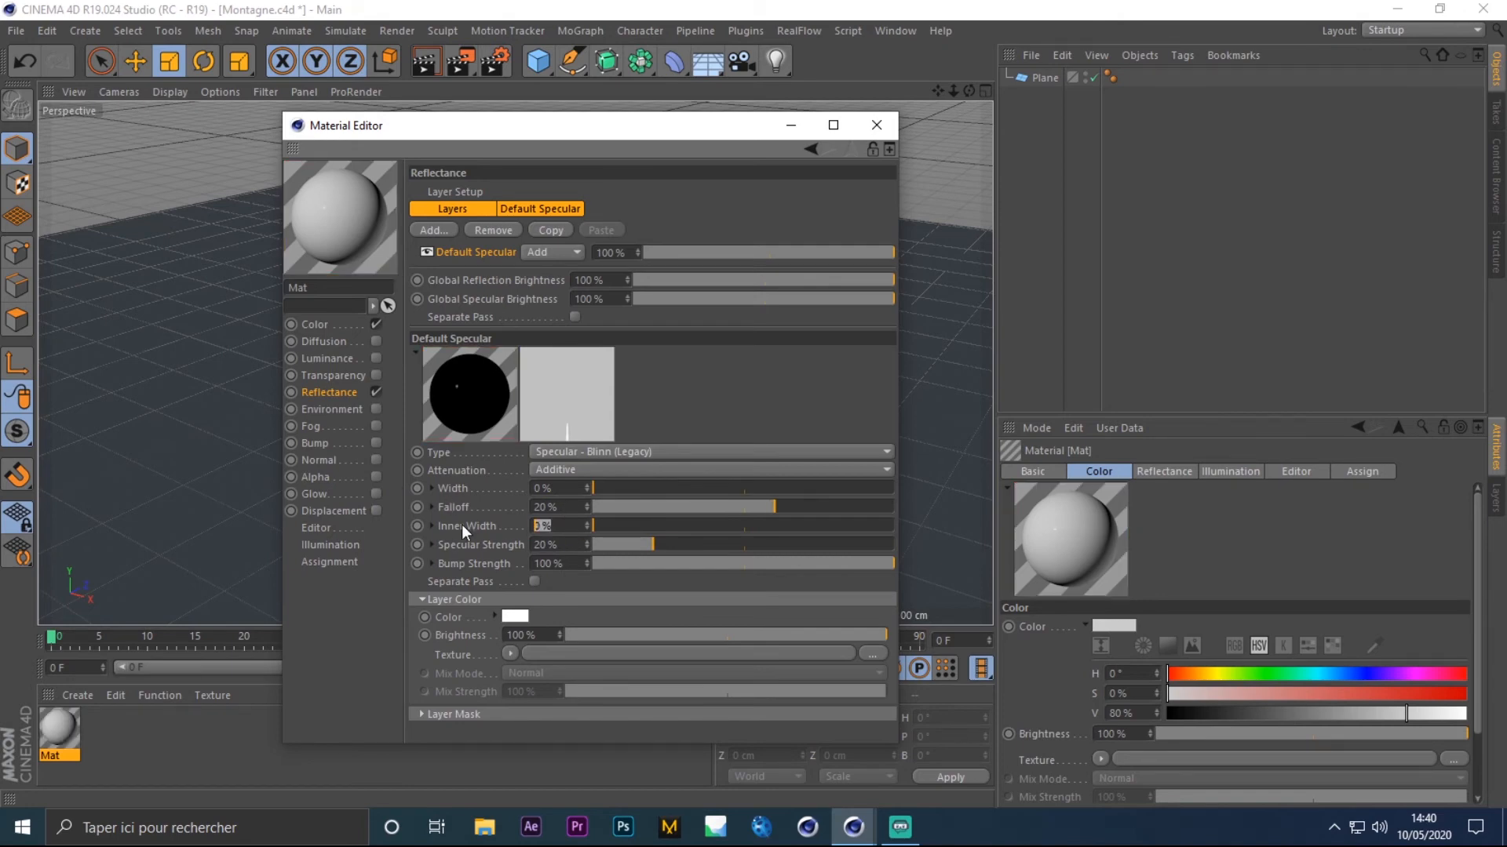
Set both the Width and the Inner Width of the default specular layer to 100 %
double_click(549, 488)
text(100)
key(Return)
key(Tab)
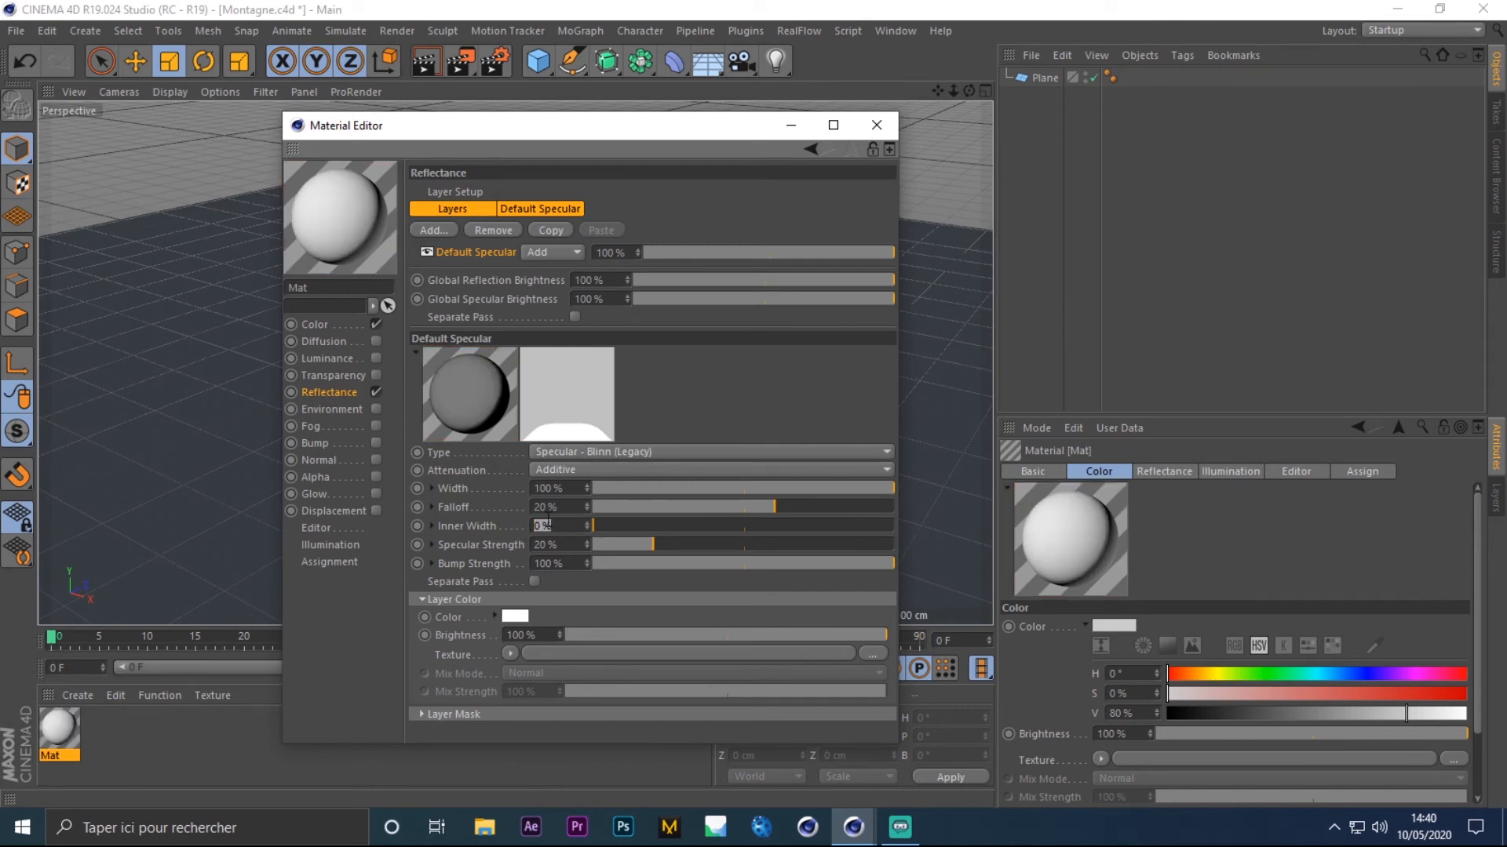
text(100)
key(Return)
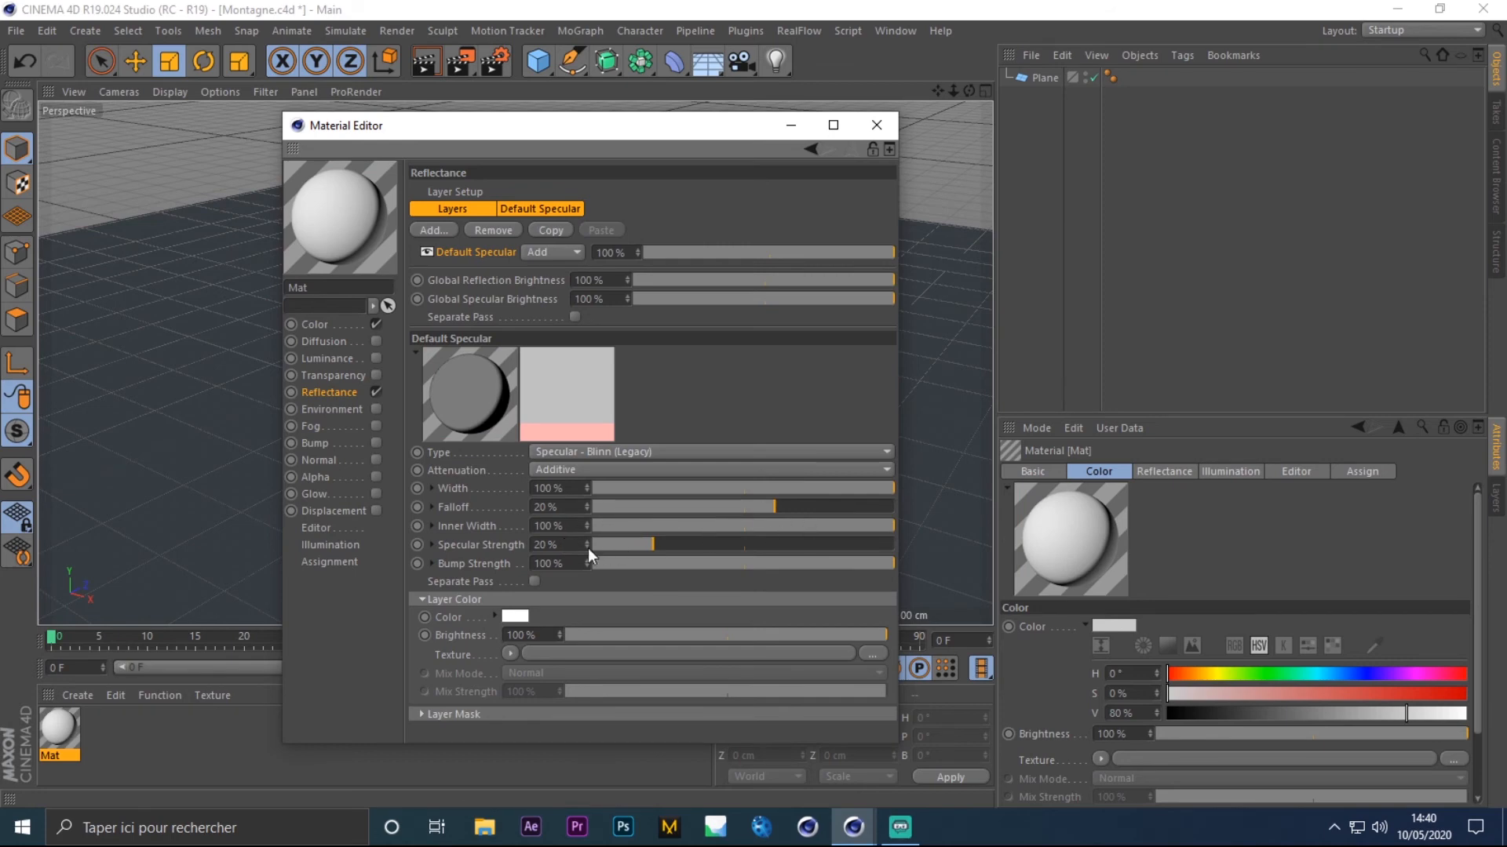
Lower the specular layer's Falloff to -36 % and its Width to 18 %
click(690, 505)
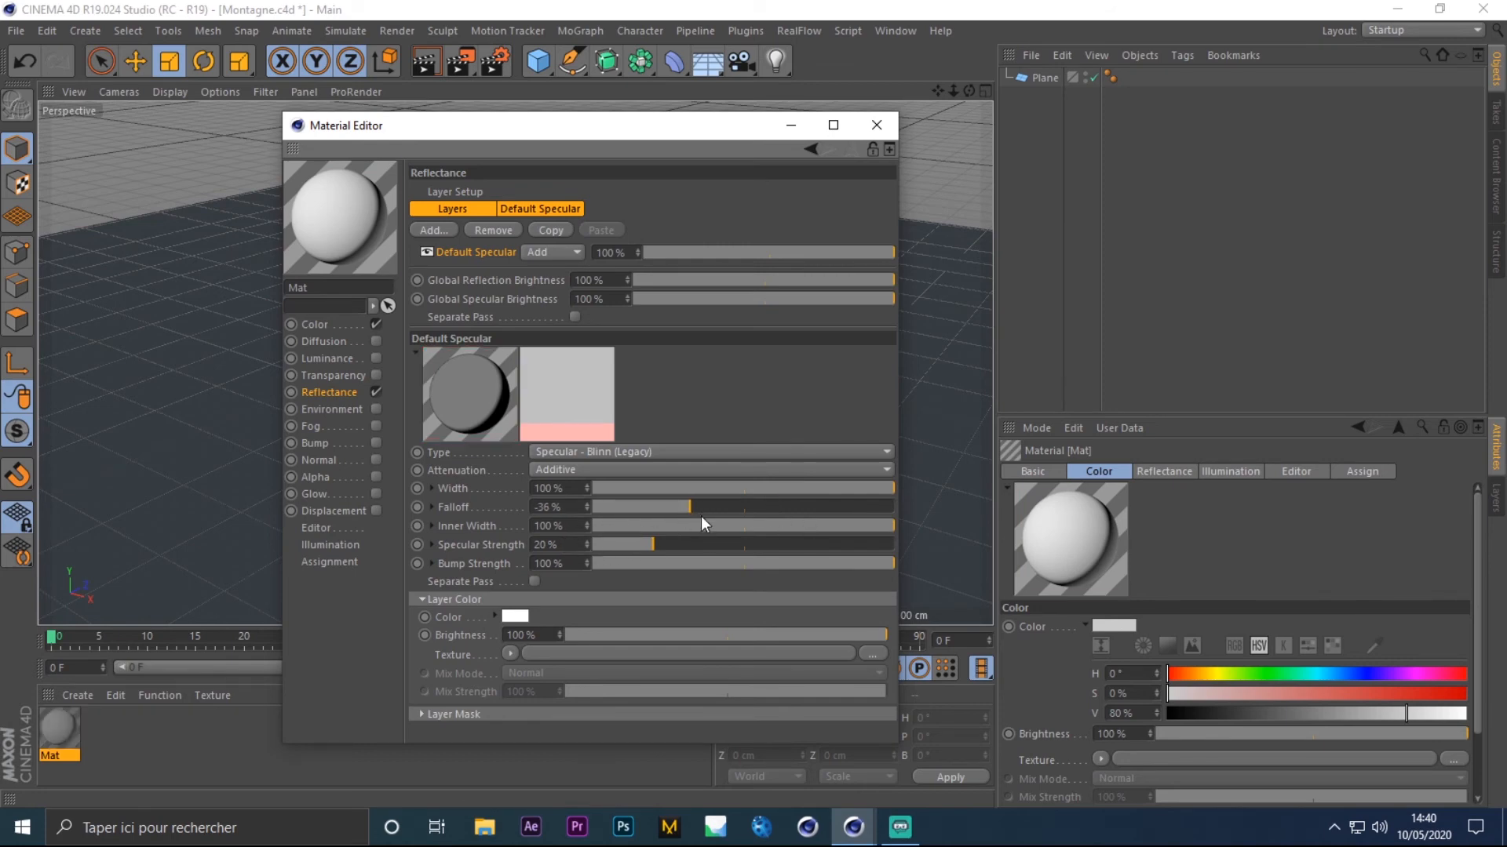
click(690, 488)
drag(690, 490, 642, 483)
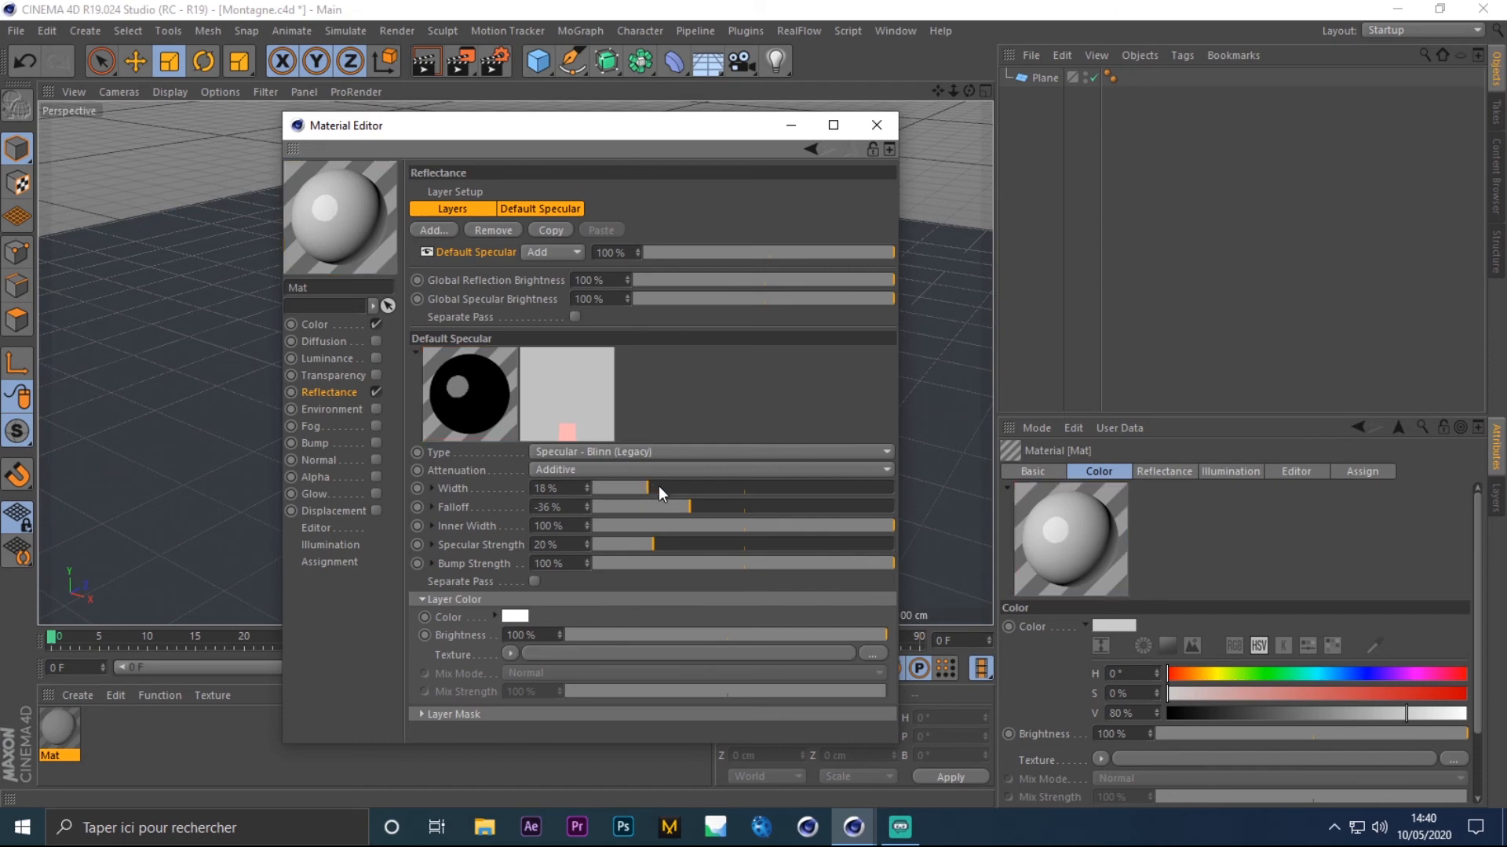
drag(689, 499, 690, 499)
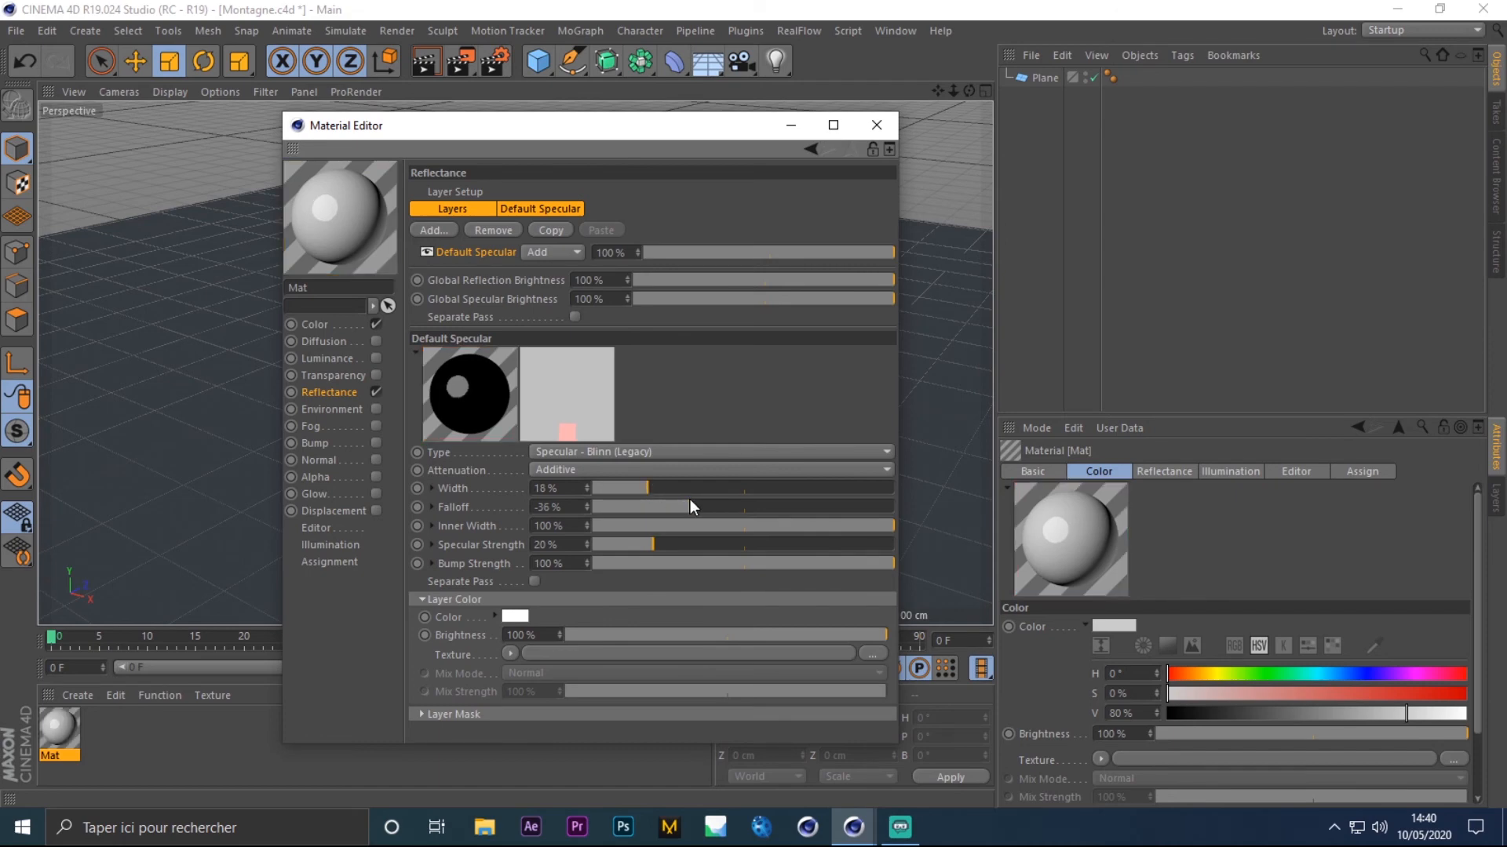
Set the specular layer's Width to 20 %, Falloff to 100 % and Inner Width to 20 %
drag(559, 487, 522, 483)
text(20)
key(Return)
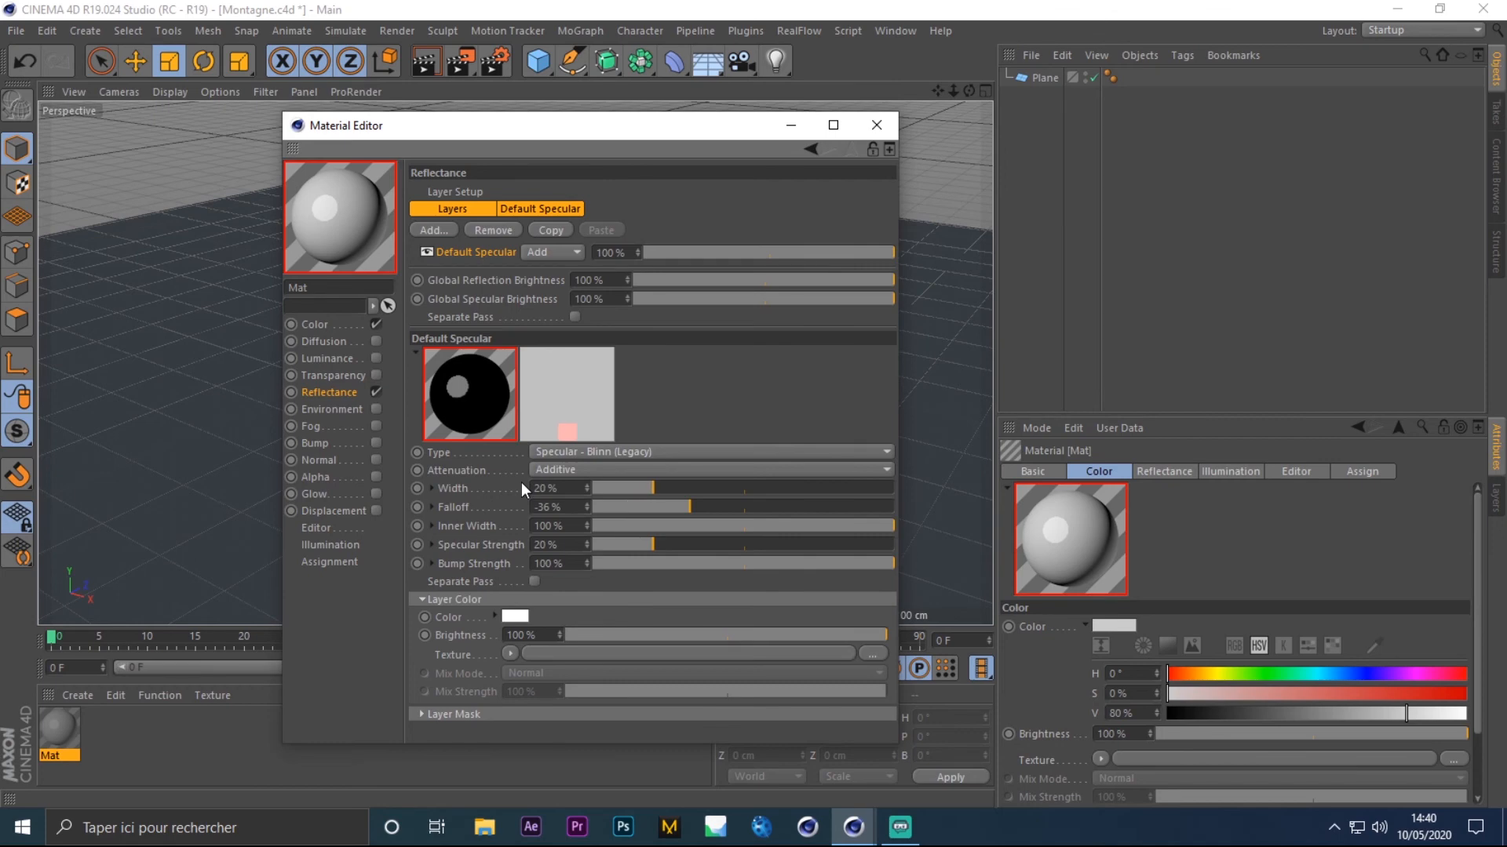
drag(690, 506, 902, 508)
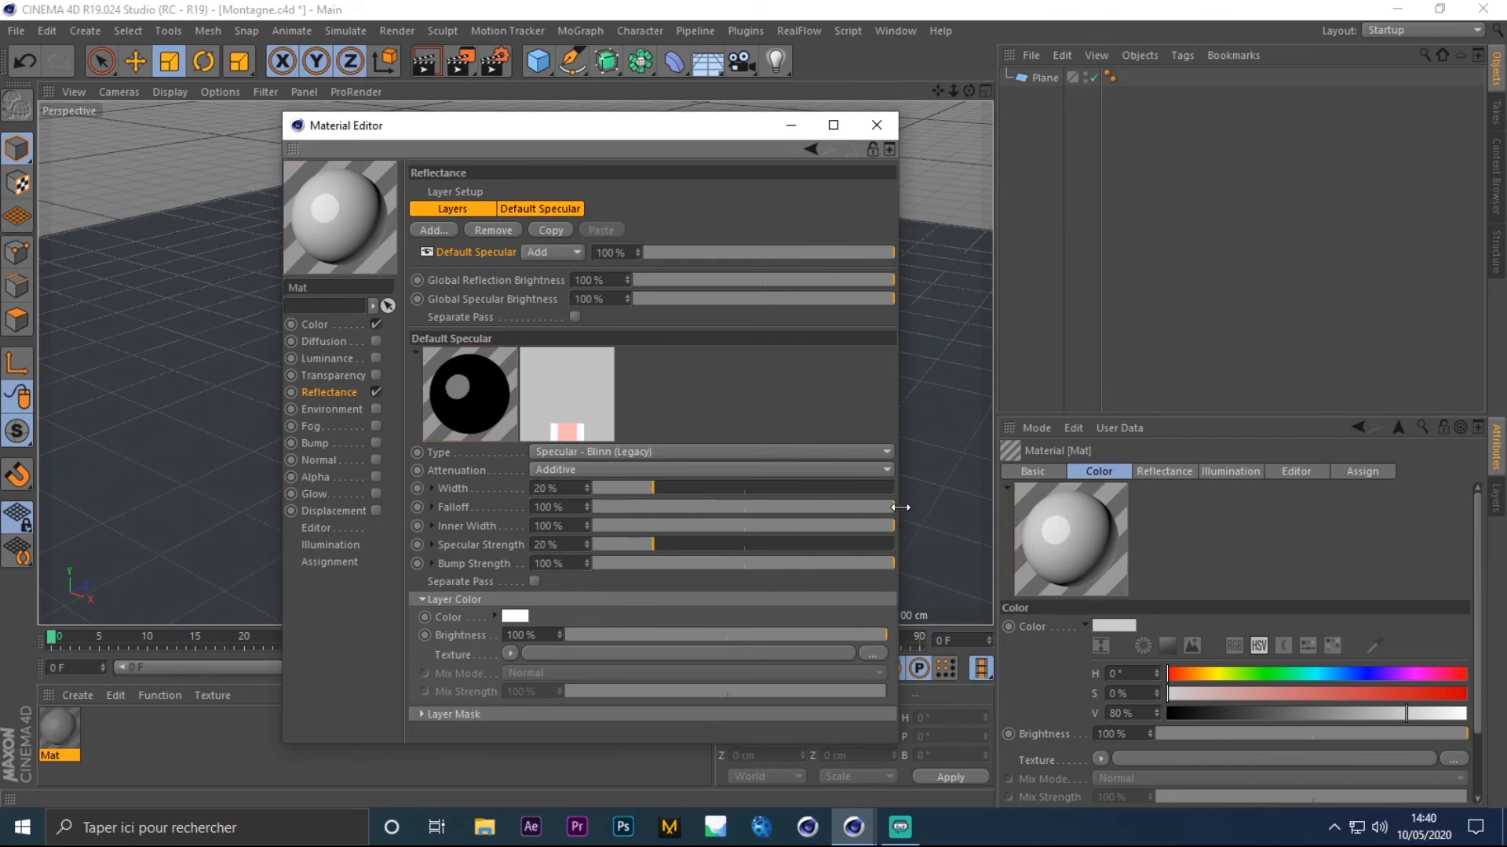
drag(580, 526, 484, 516)
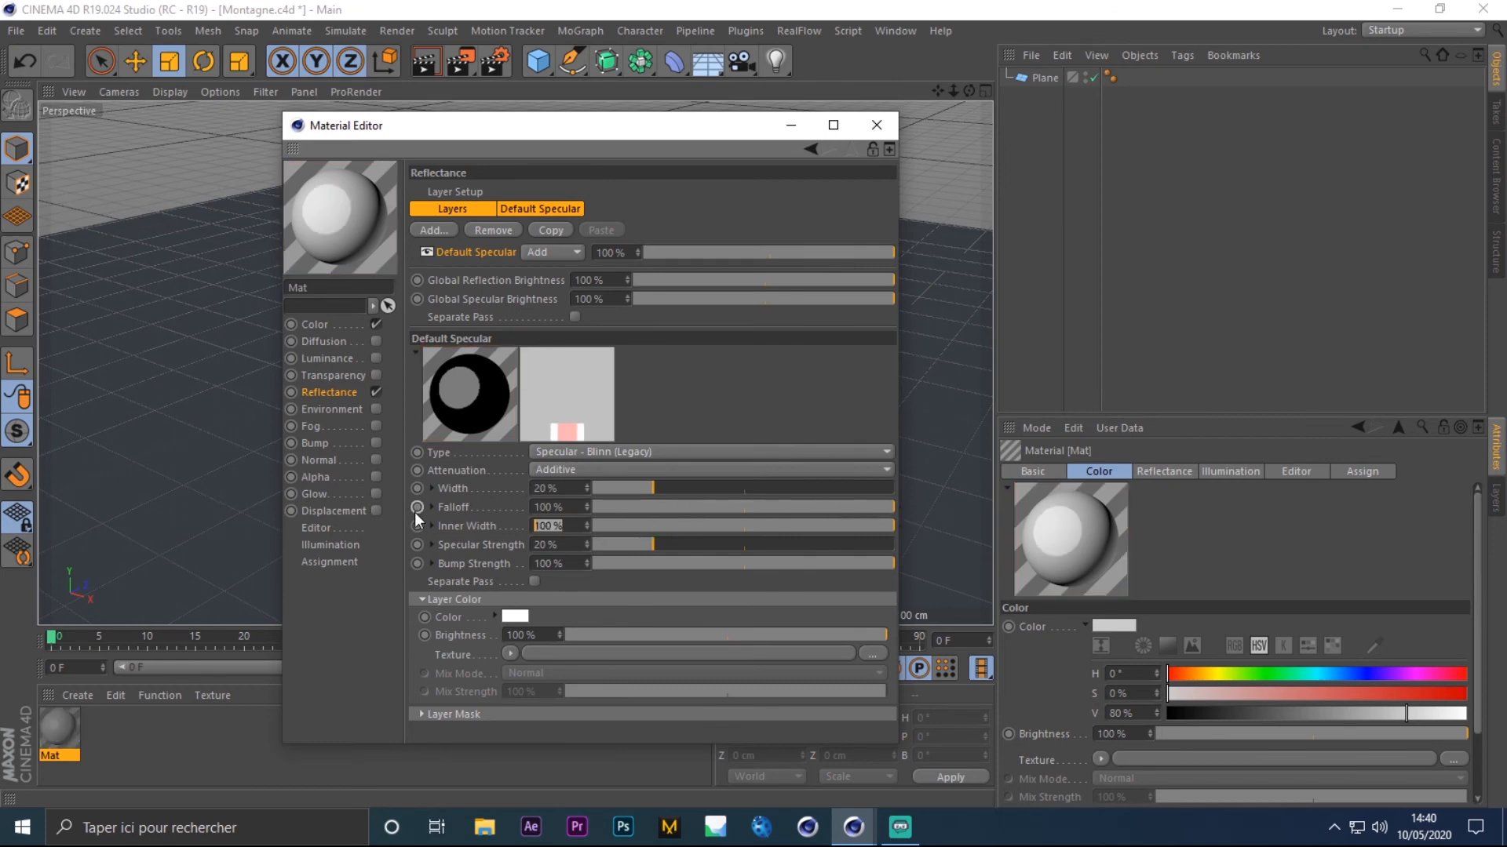
text(20)
key(Return)
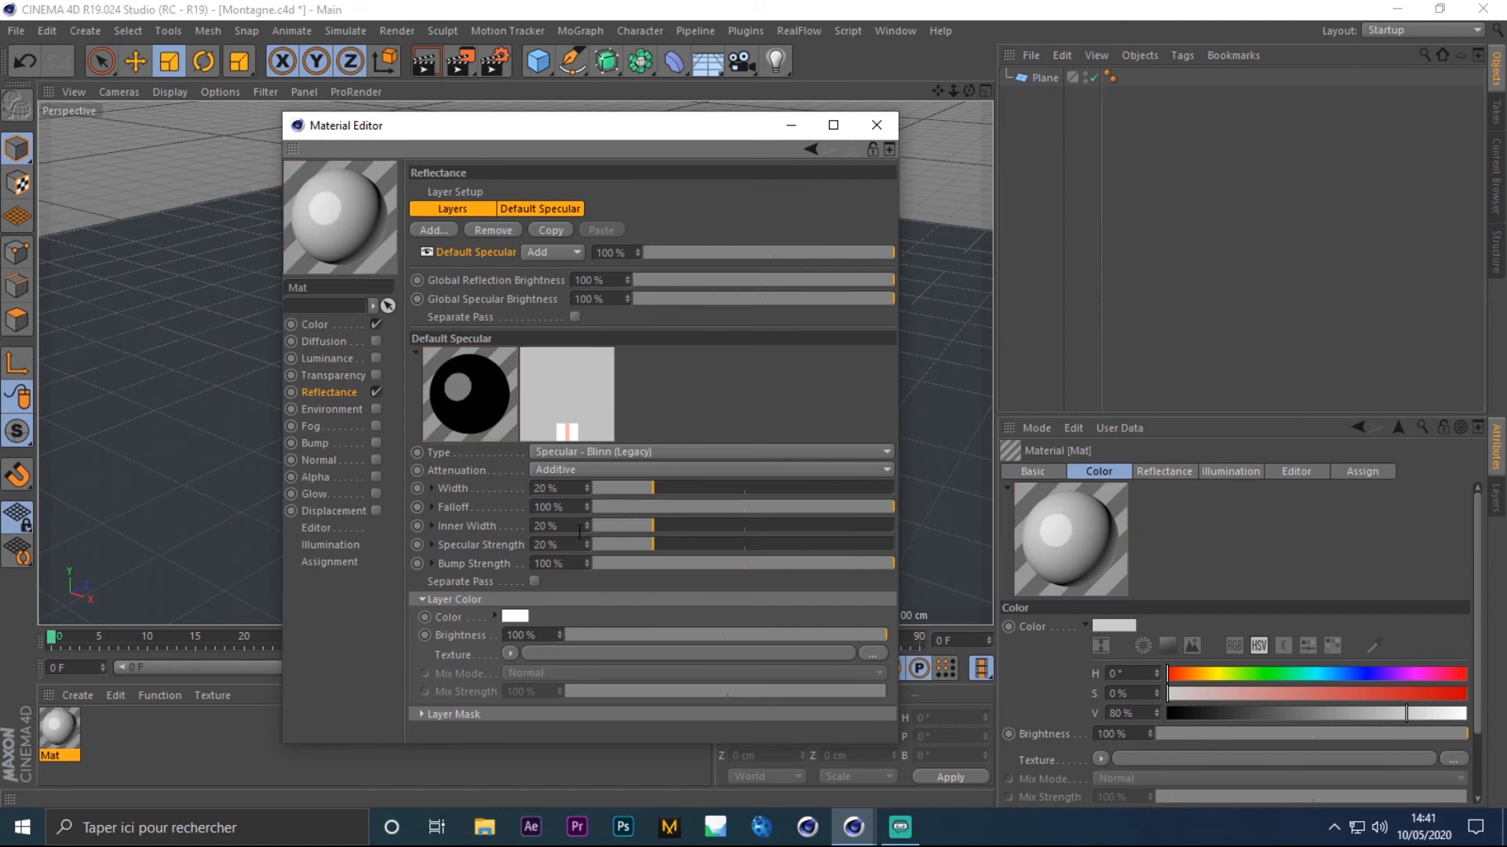
click(657, 525)
Change the default specular layer's type to Reflection (Legacy) and set its Reflection Strength to 100 %
click(603, 451)
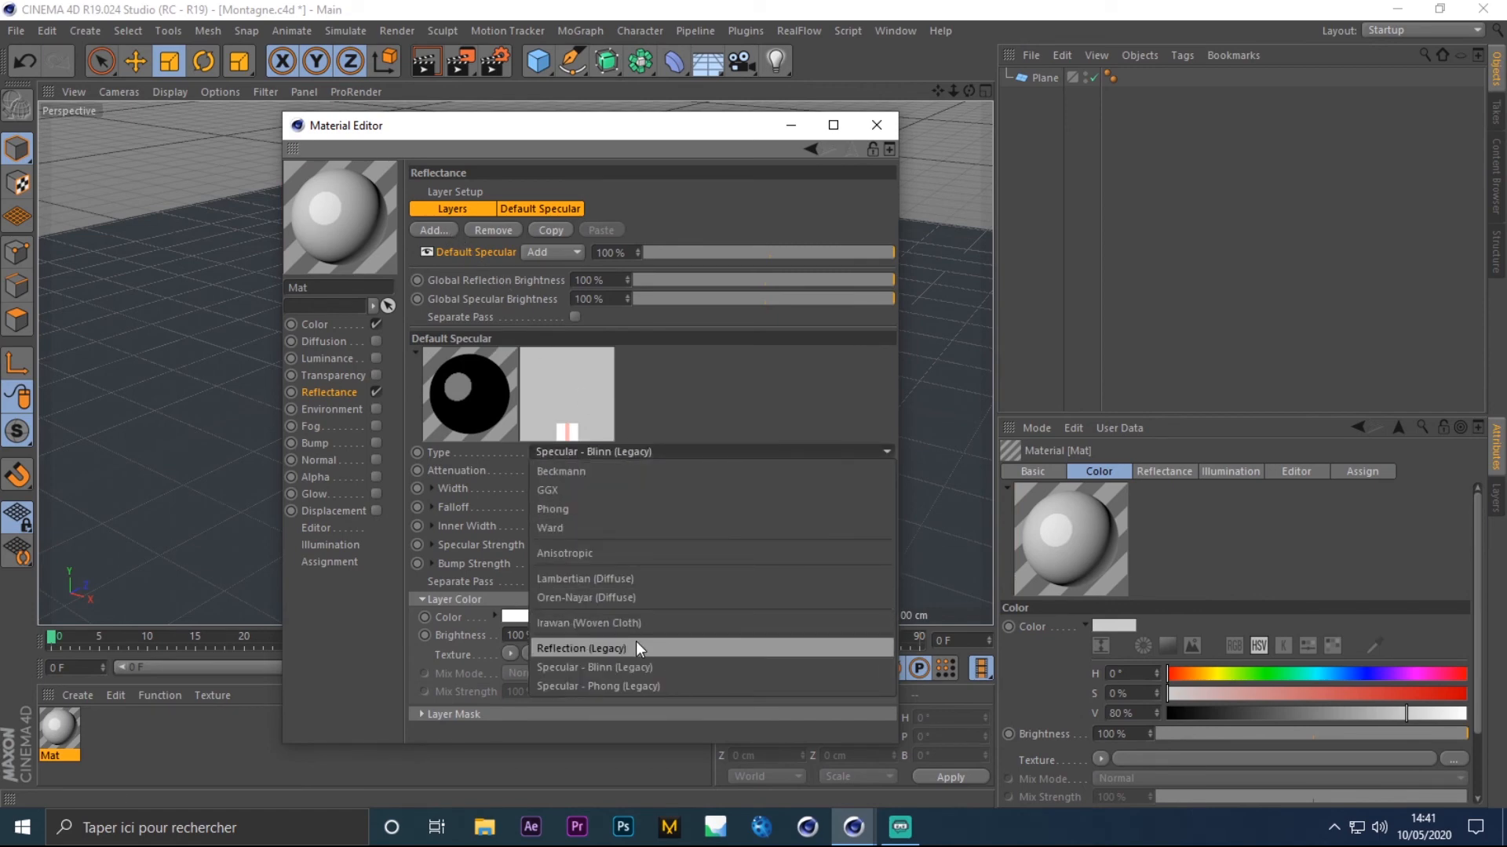
click(587, 649)
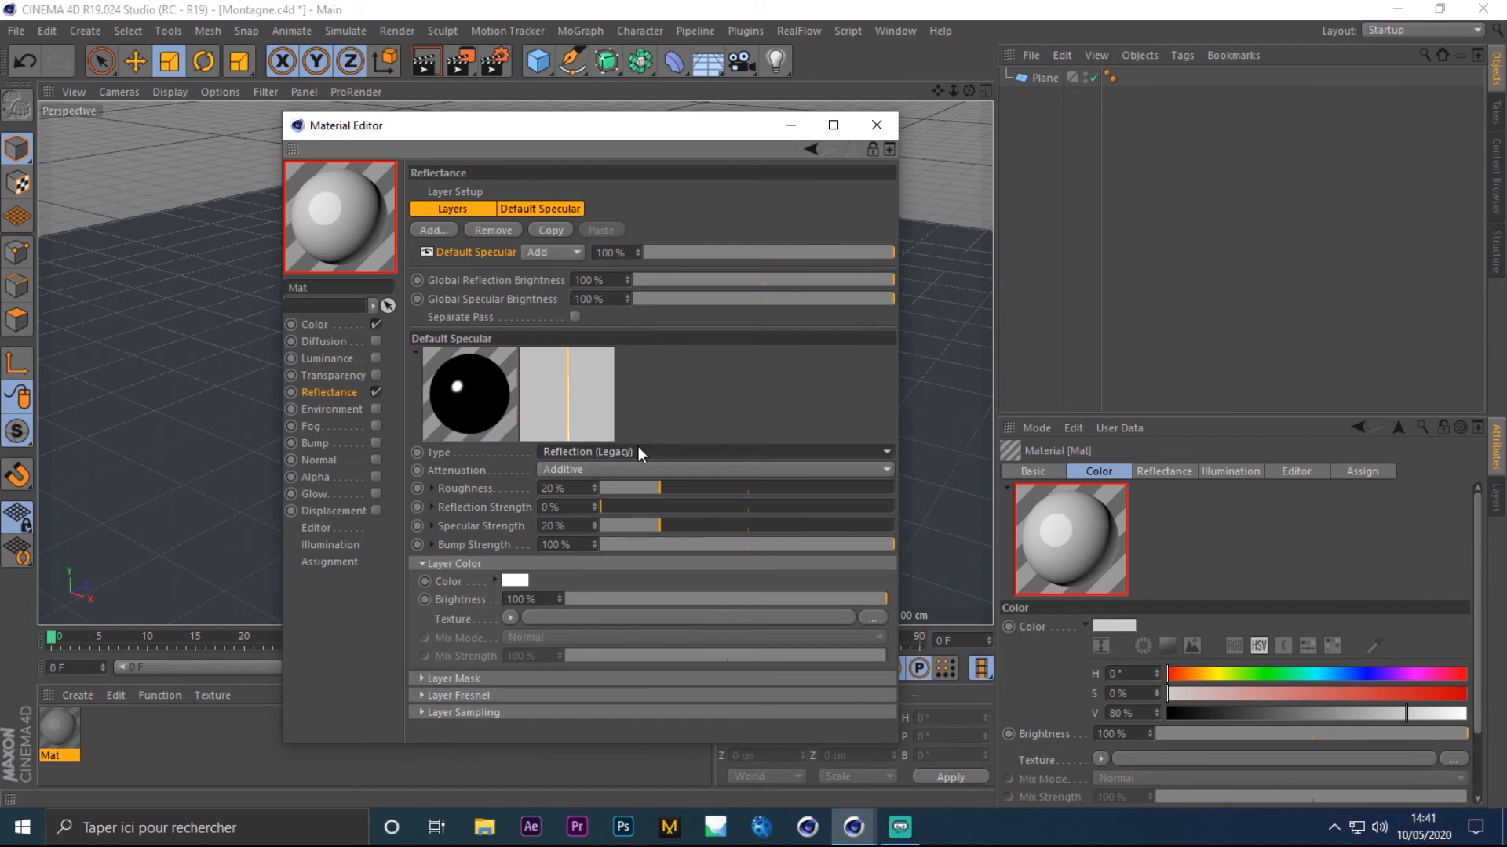
click(581, 507)
text(100)
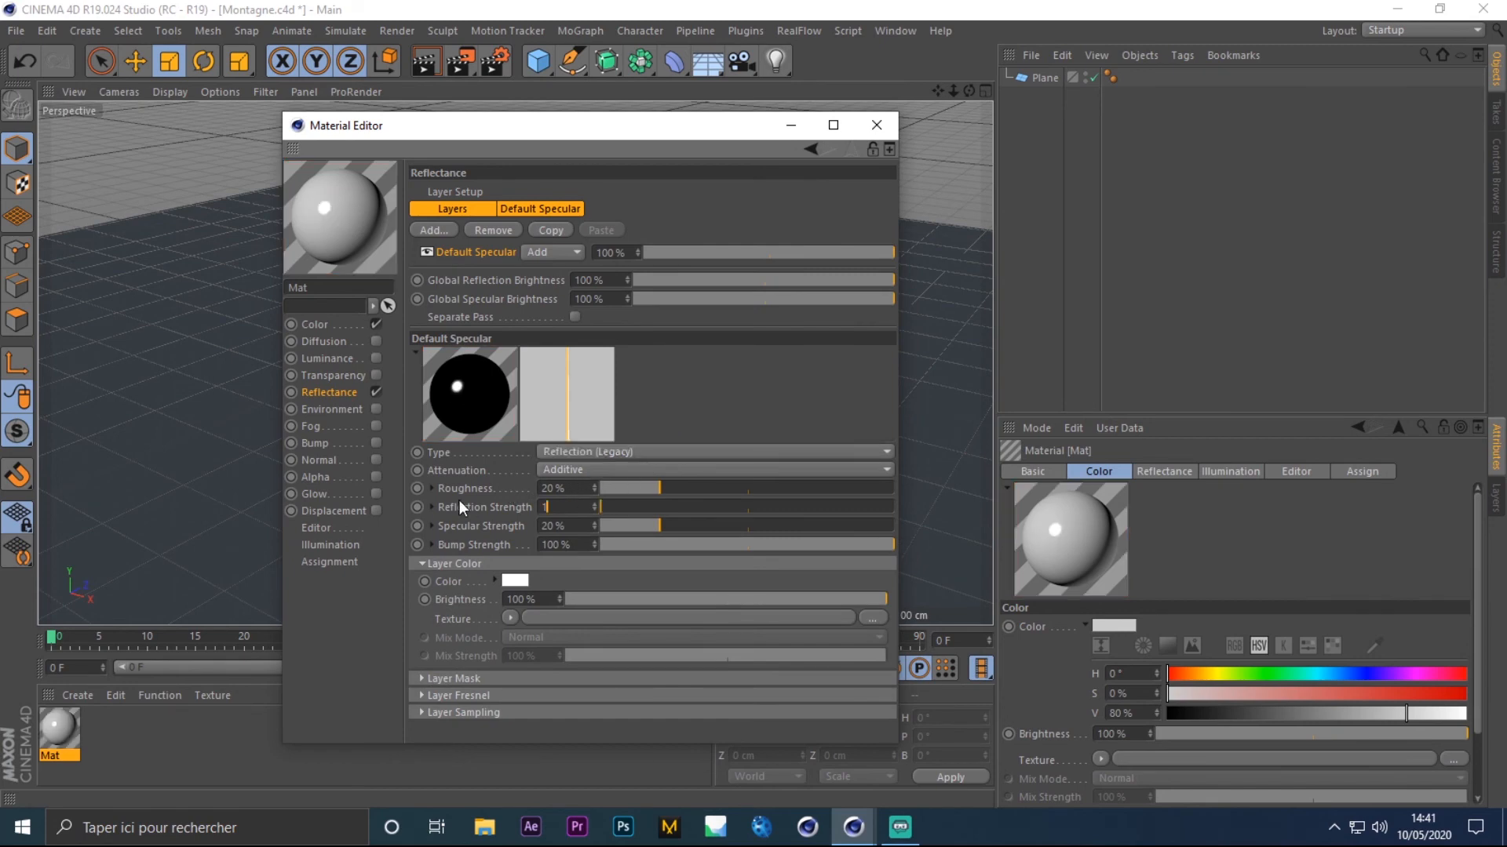
key(Return)
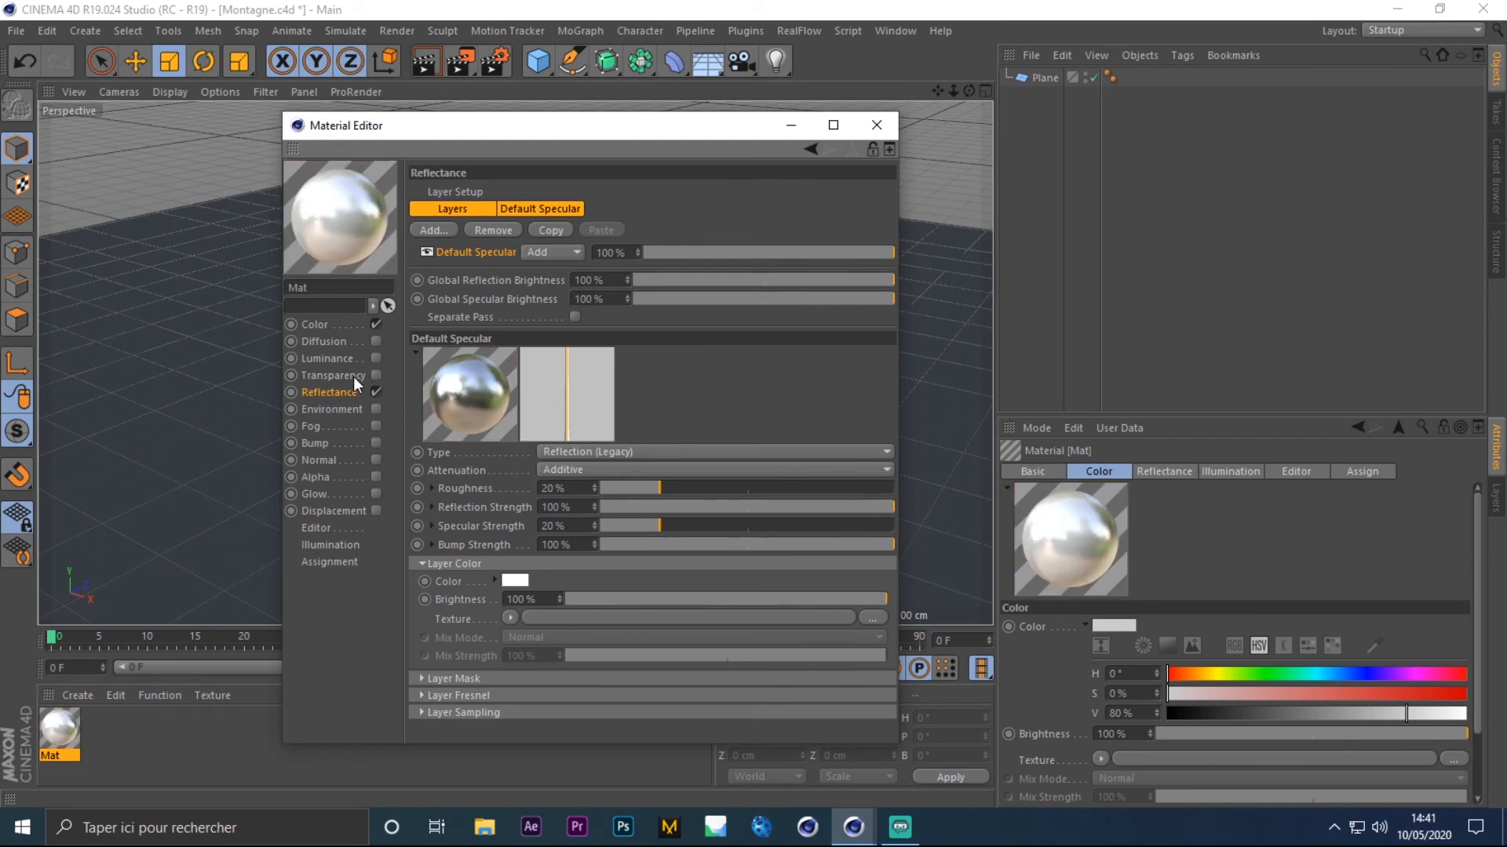
Enable the material's Bump channel with a Noise texture and choose Wavy Turbulence as the noise type
click(375, 443)
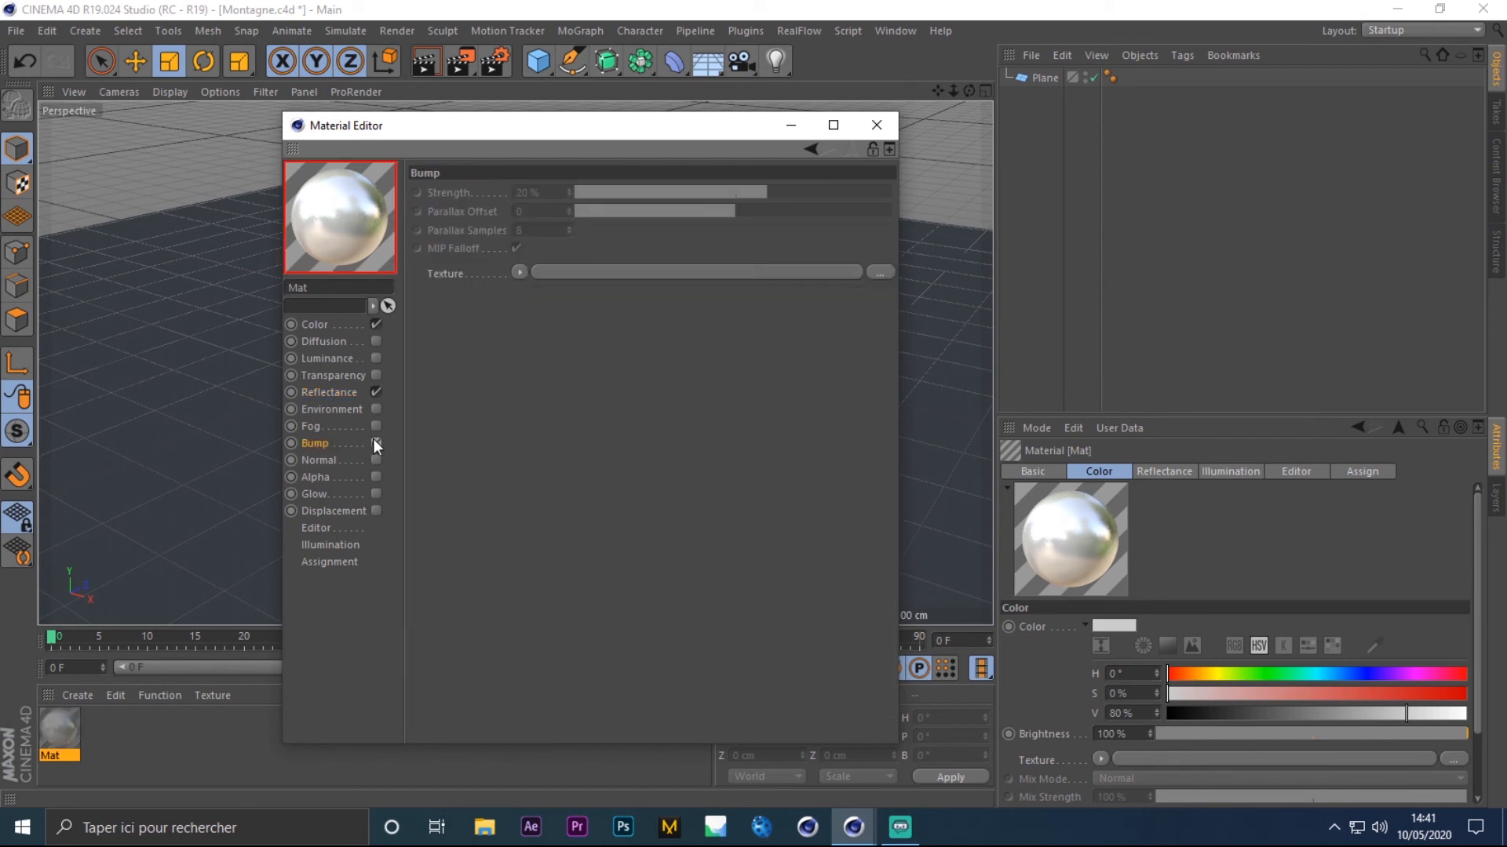
click(520, 272)
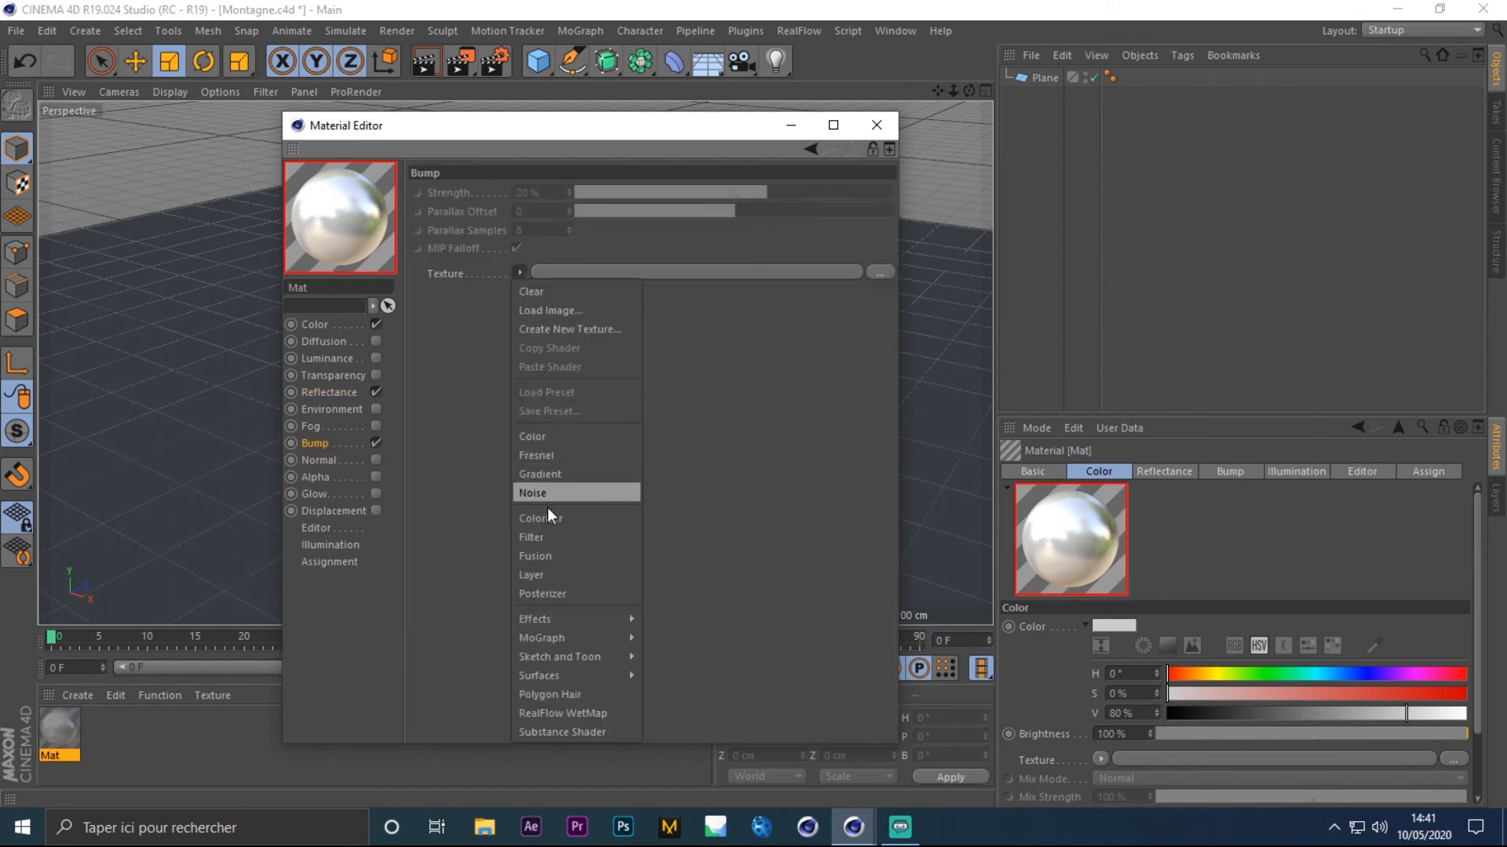
click(572, 492)
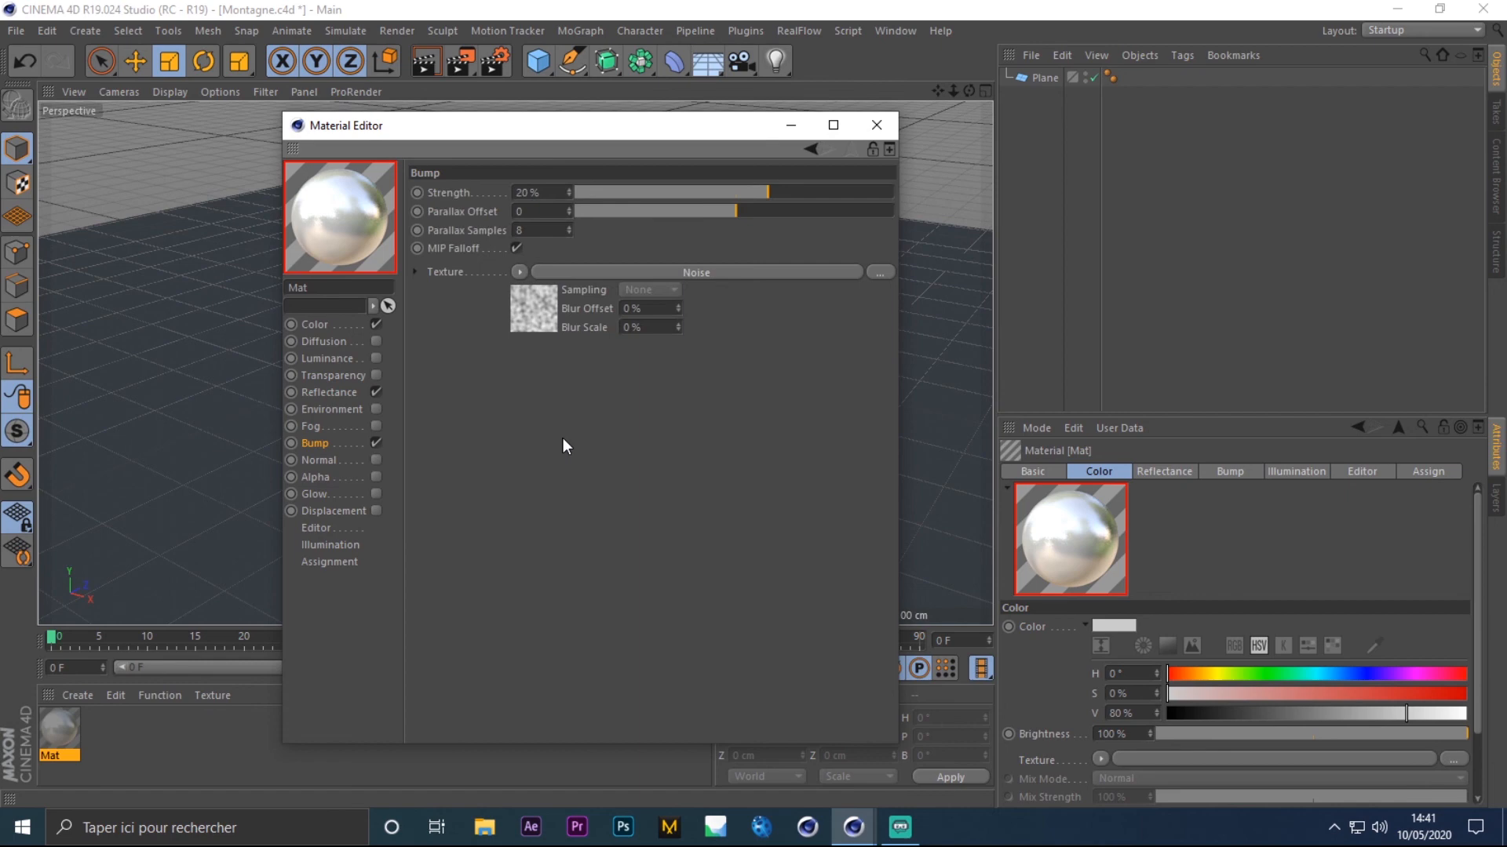
click(540, 313)
click(587, 379)
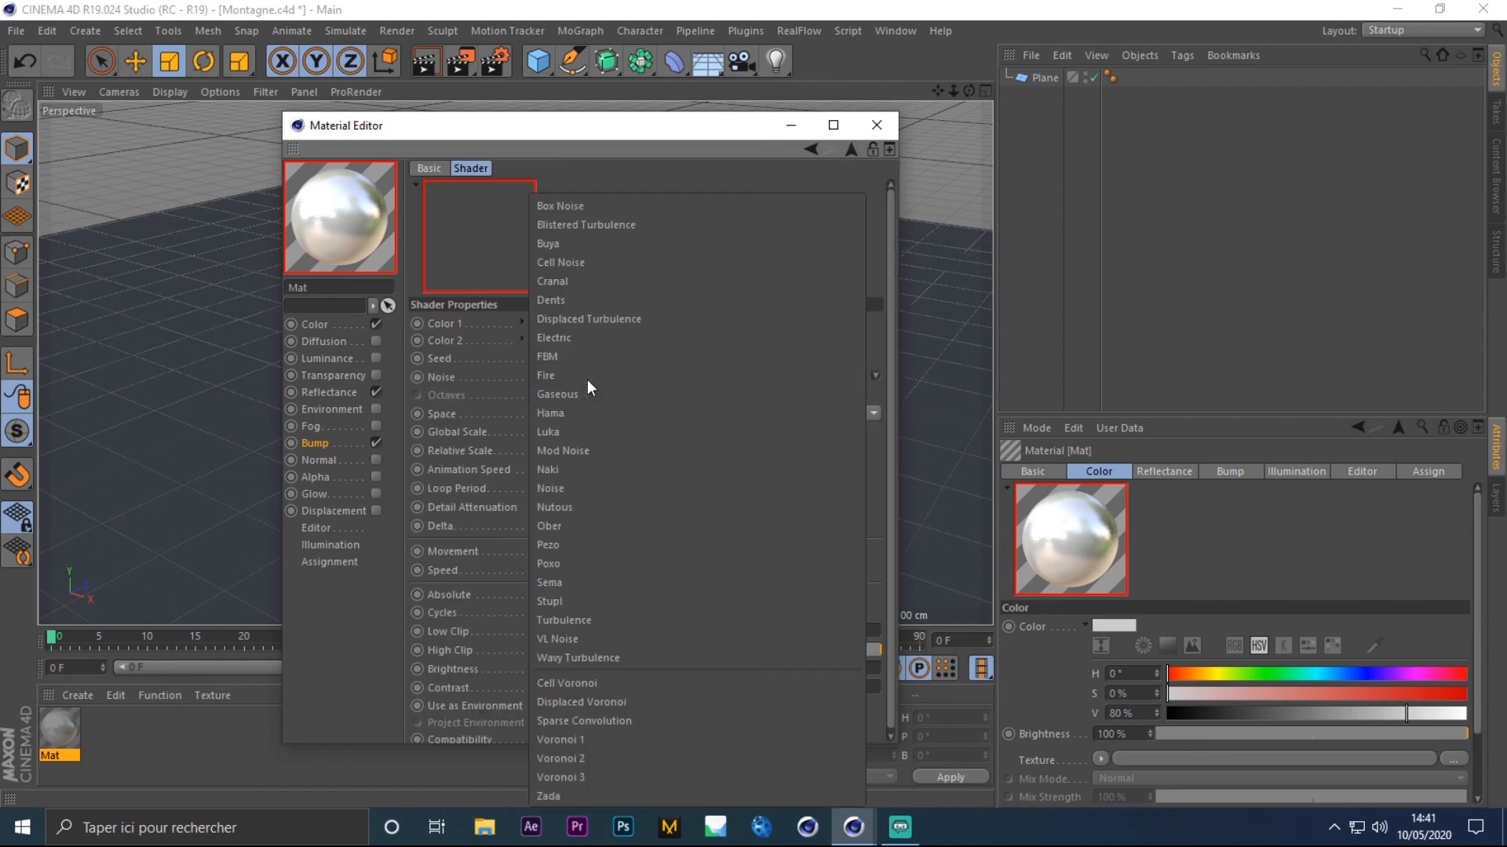
click(642, 657)
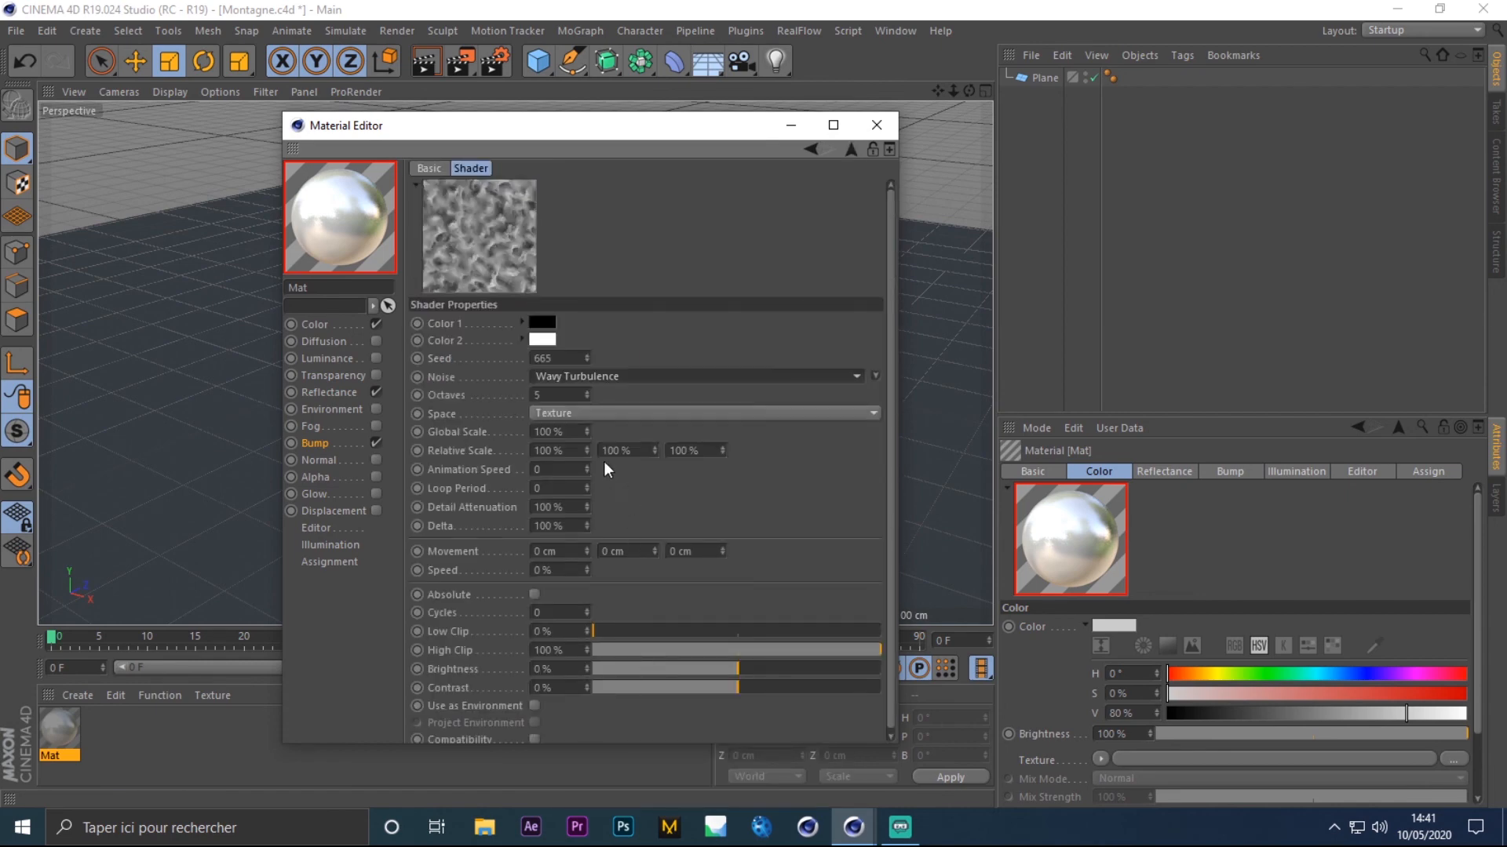
Set the Global Scale of the bump noise to 124 %
click(549, 432)
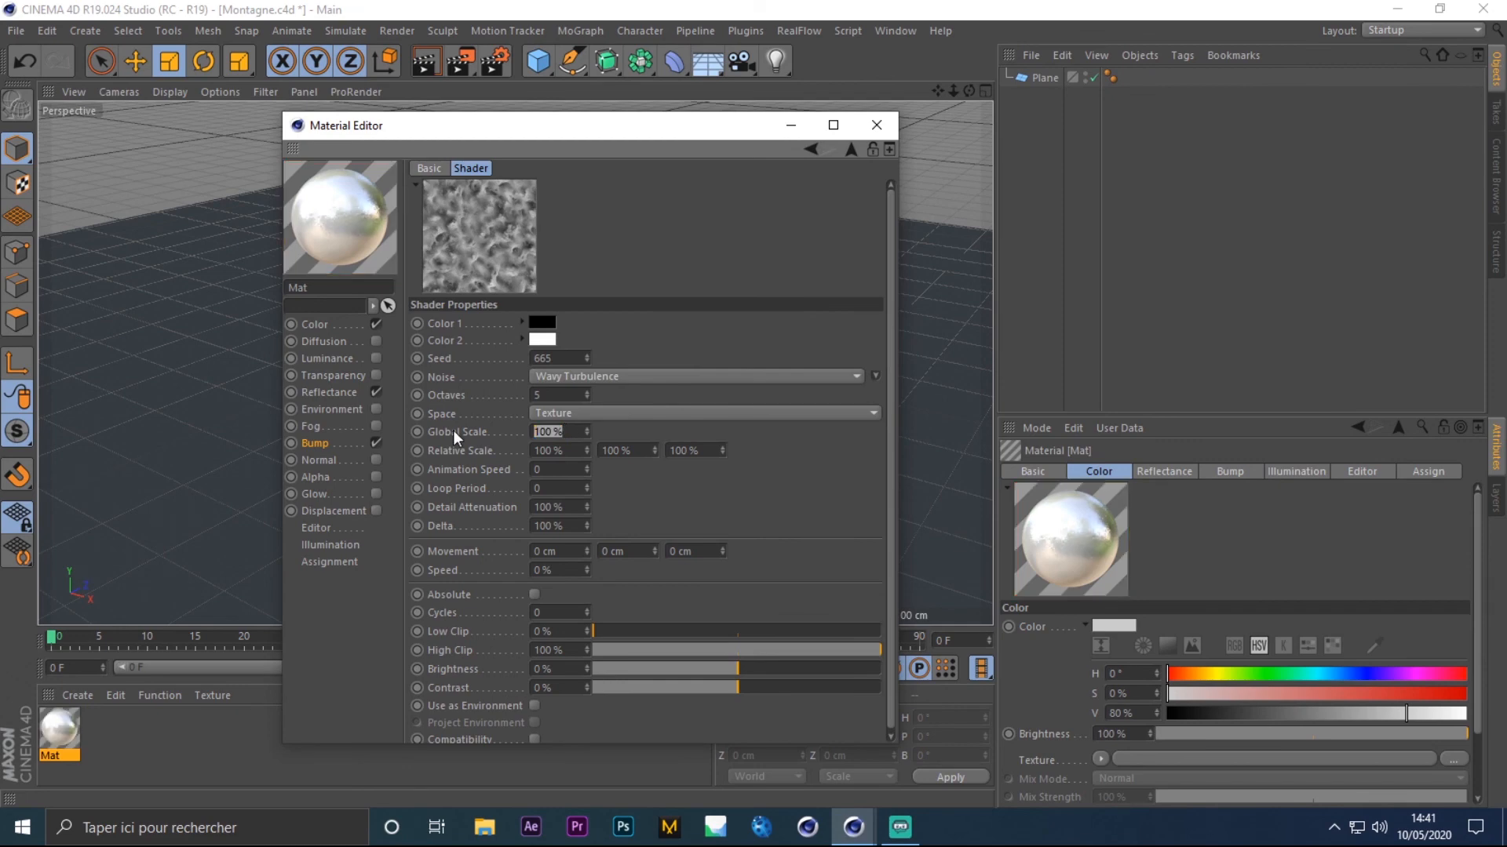
text(124)
key(Return)
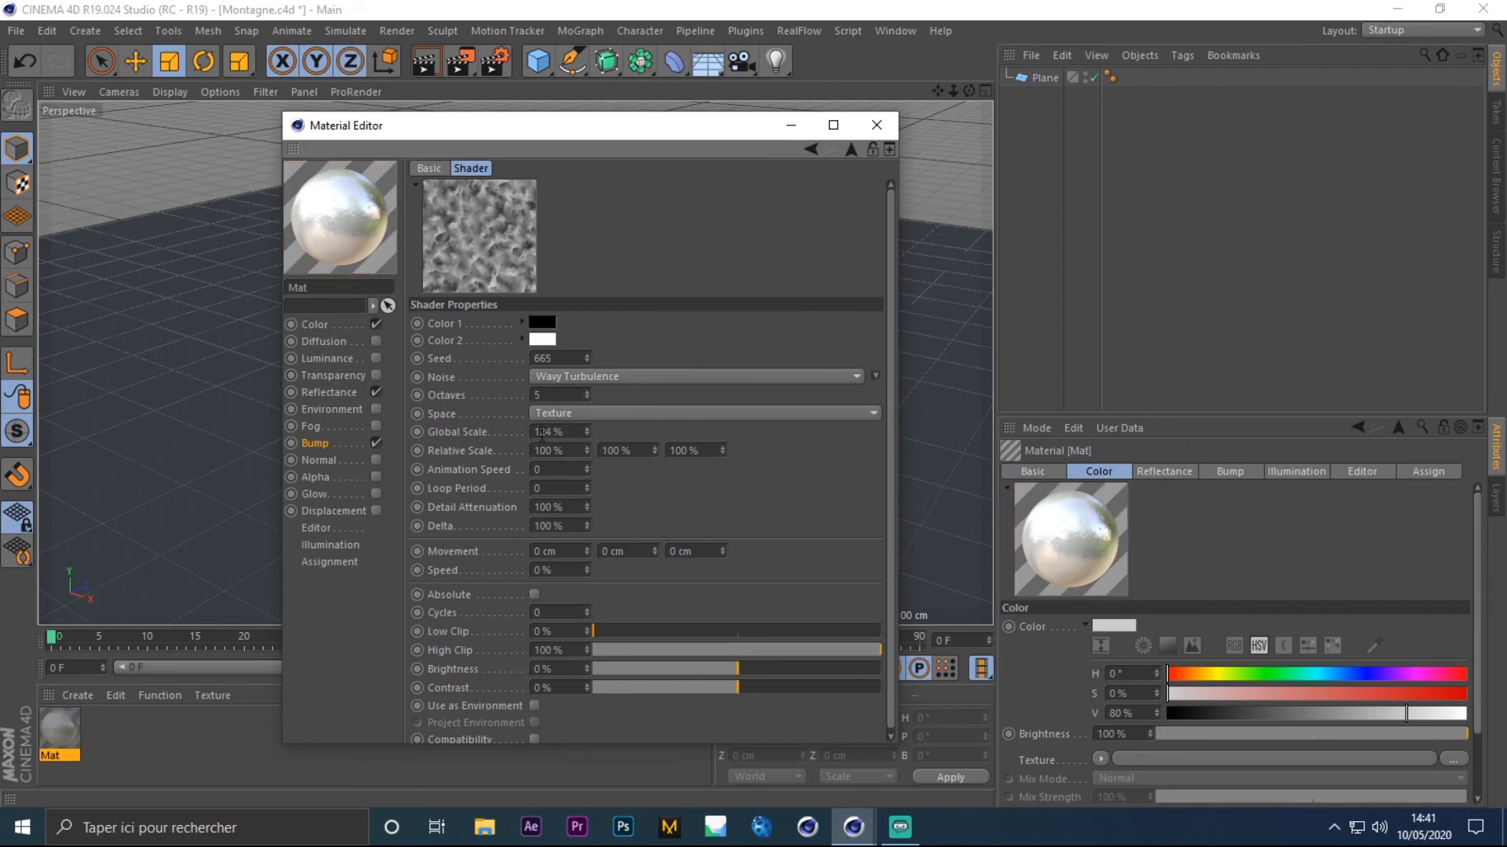
Close the Material Editor, apply the new material to the plane and clear the selection
click(871, 125)
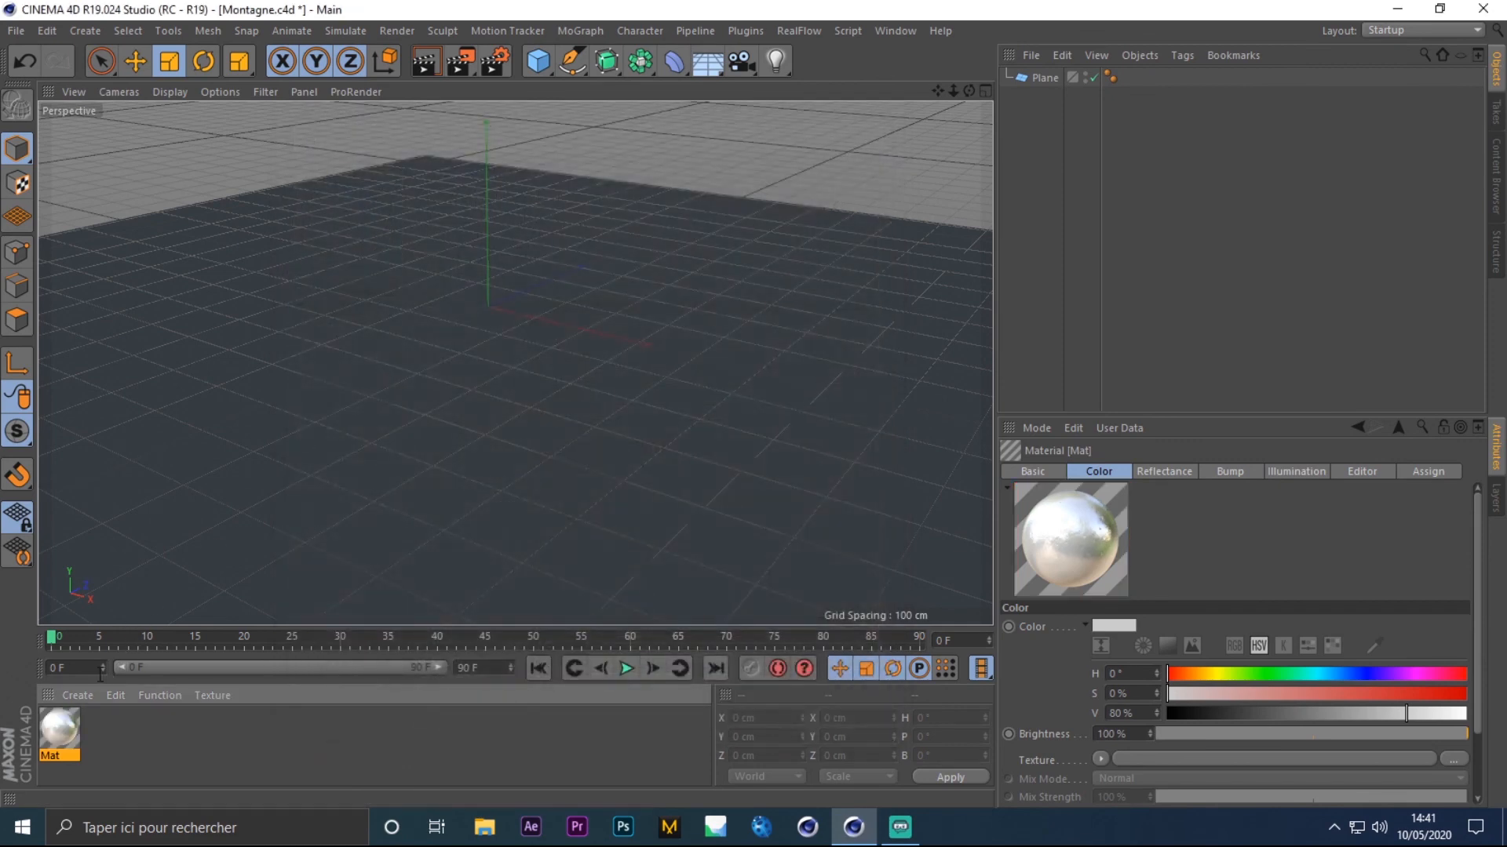
drag(69, 742, 1046, 78)
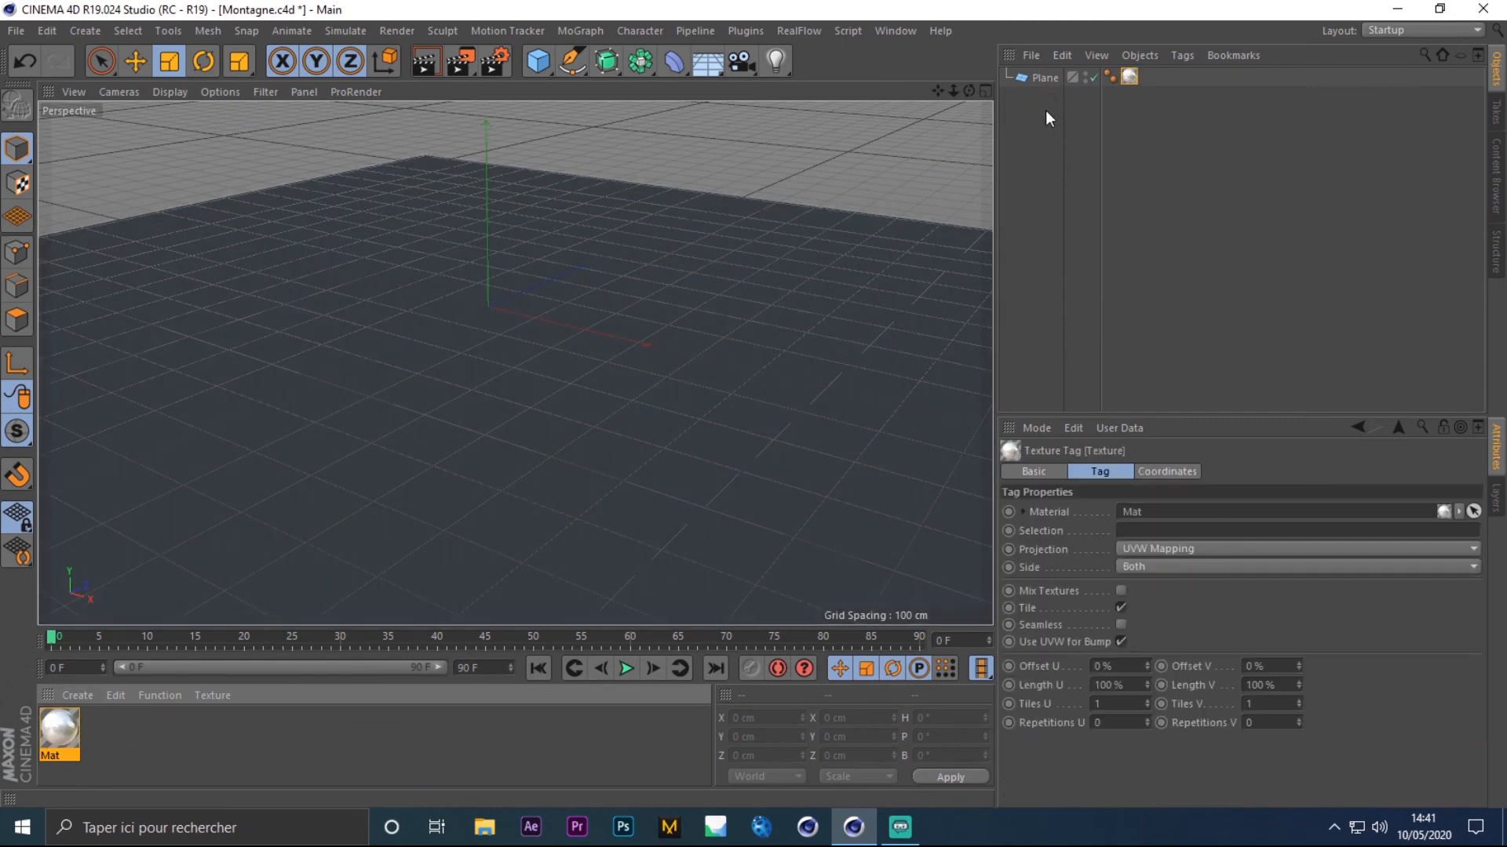
click(1019, 125)
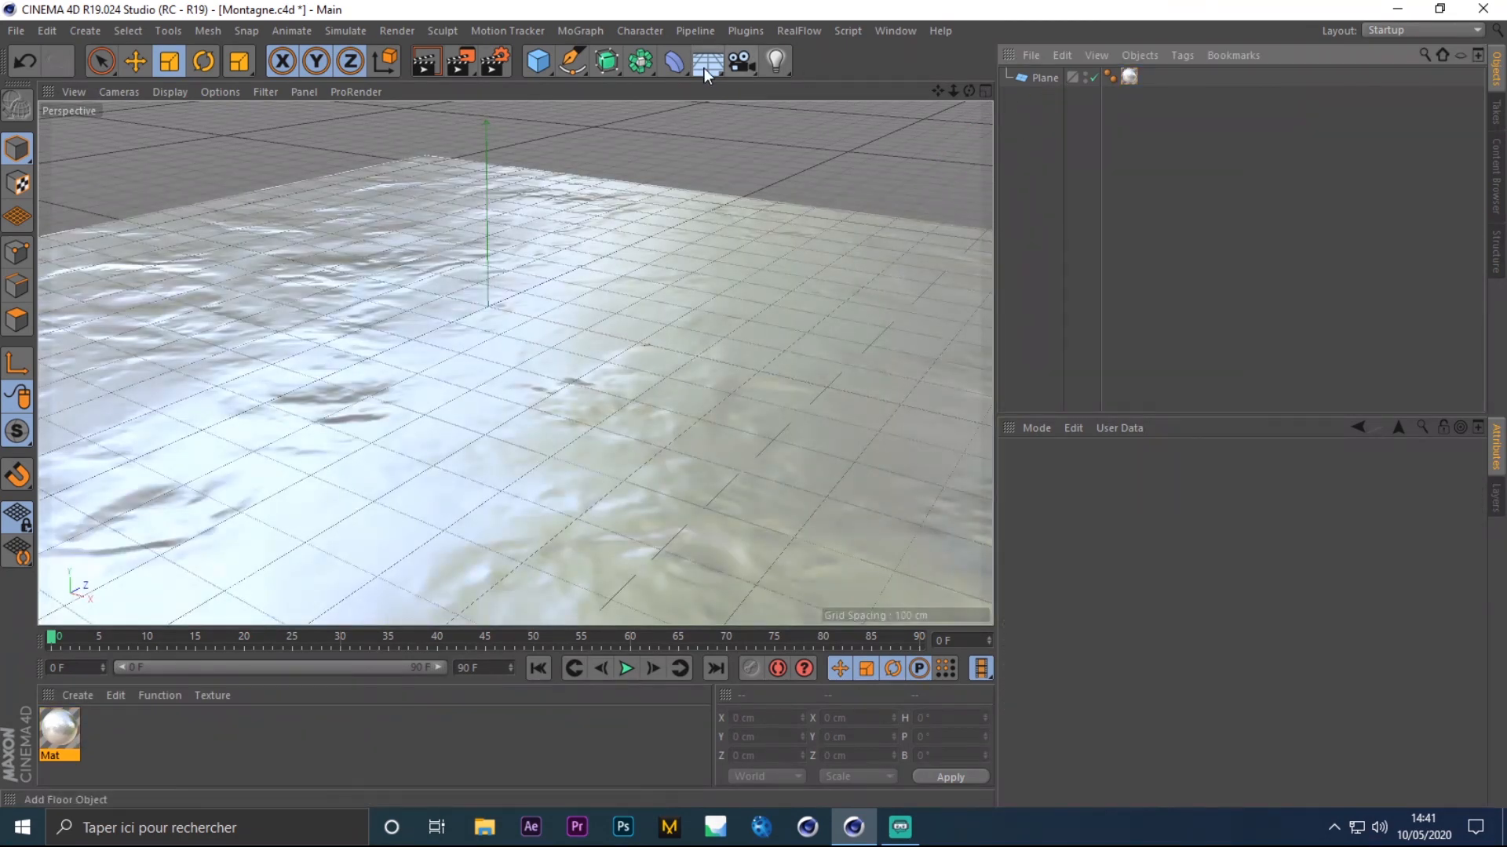
Add a Physical Sky to the scene, clear the selection and render the perspective view
drag(704, 67, 939, 88)
click(939, 88)
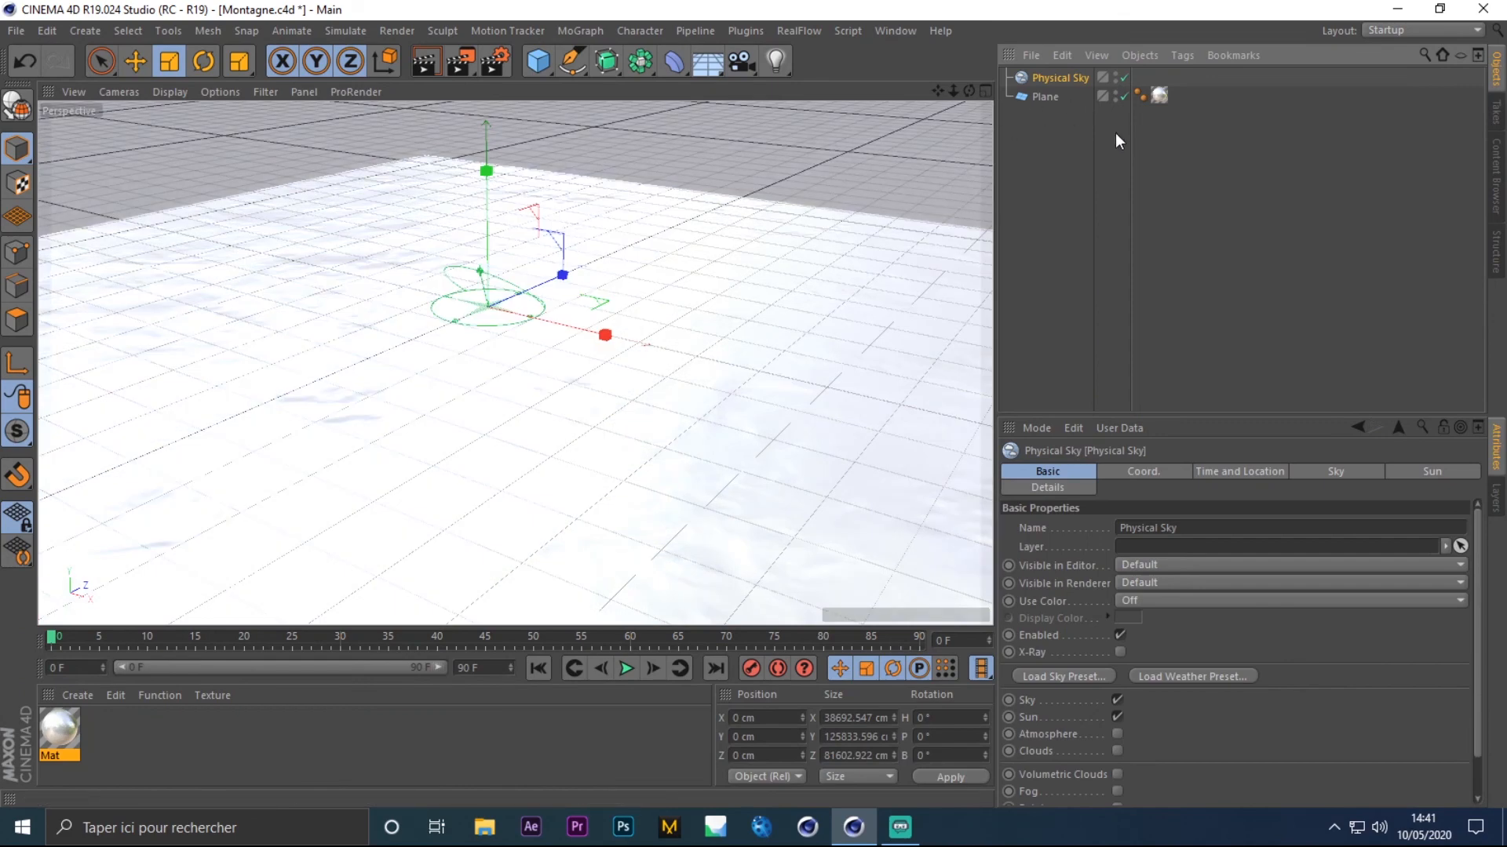
drag(1009, 15, 1067, 198)
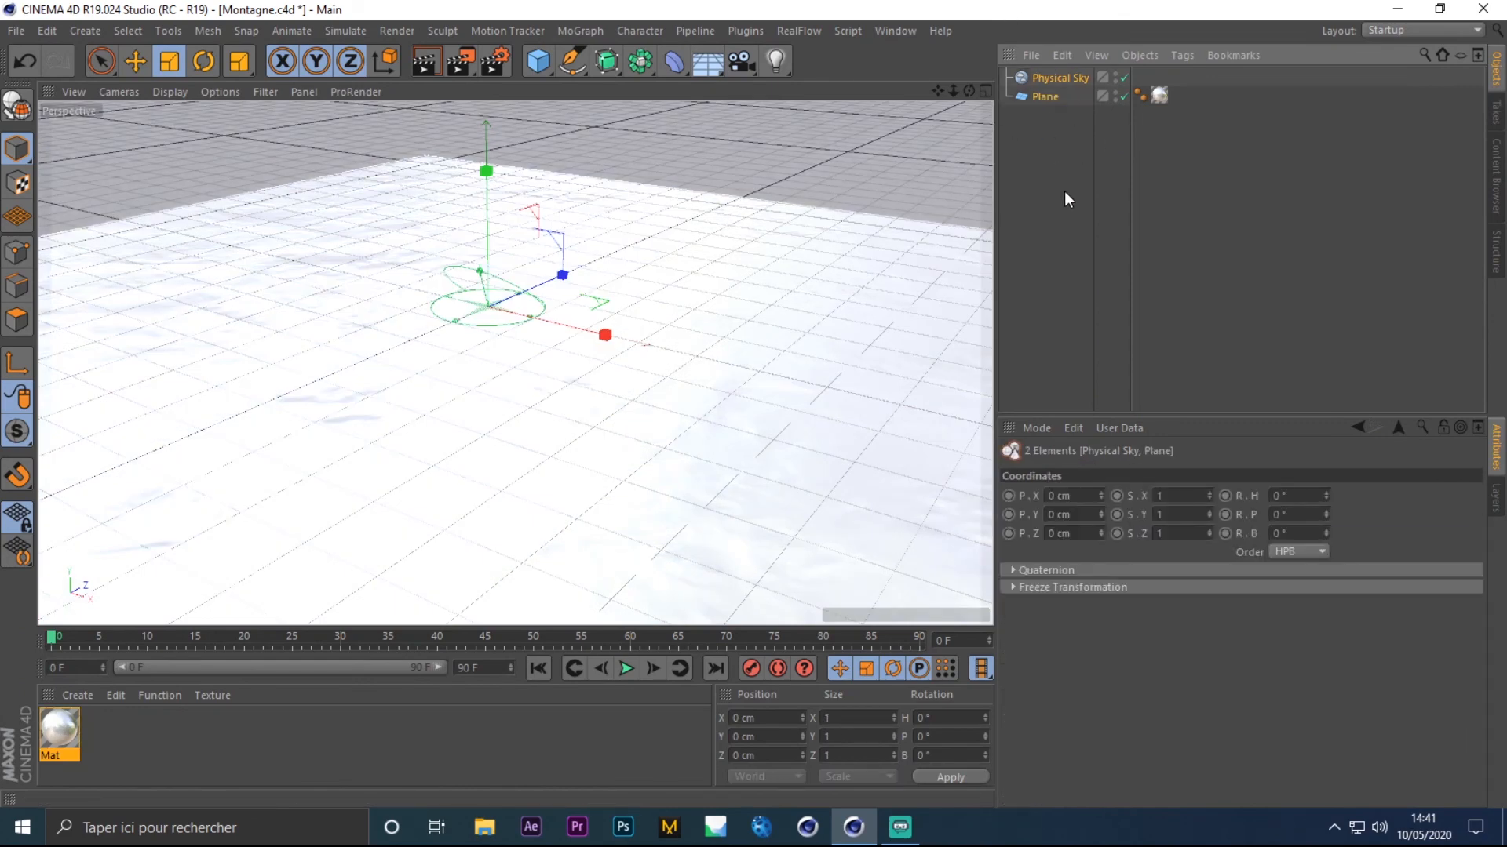
click(1042, 139)
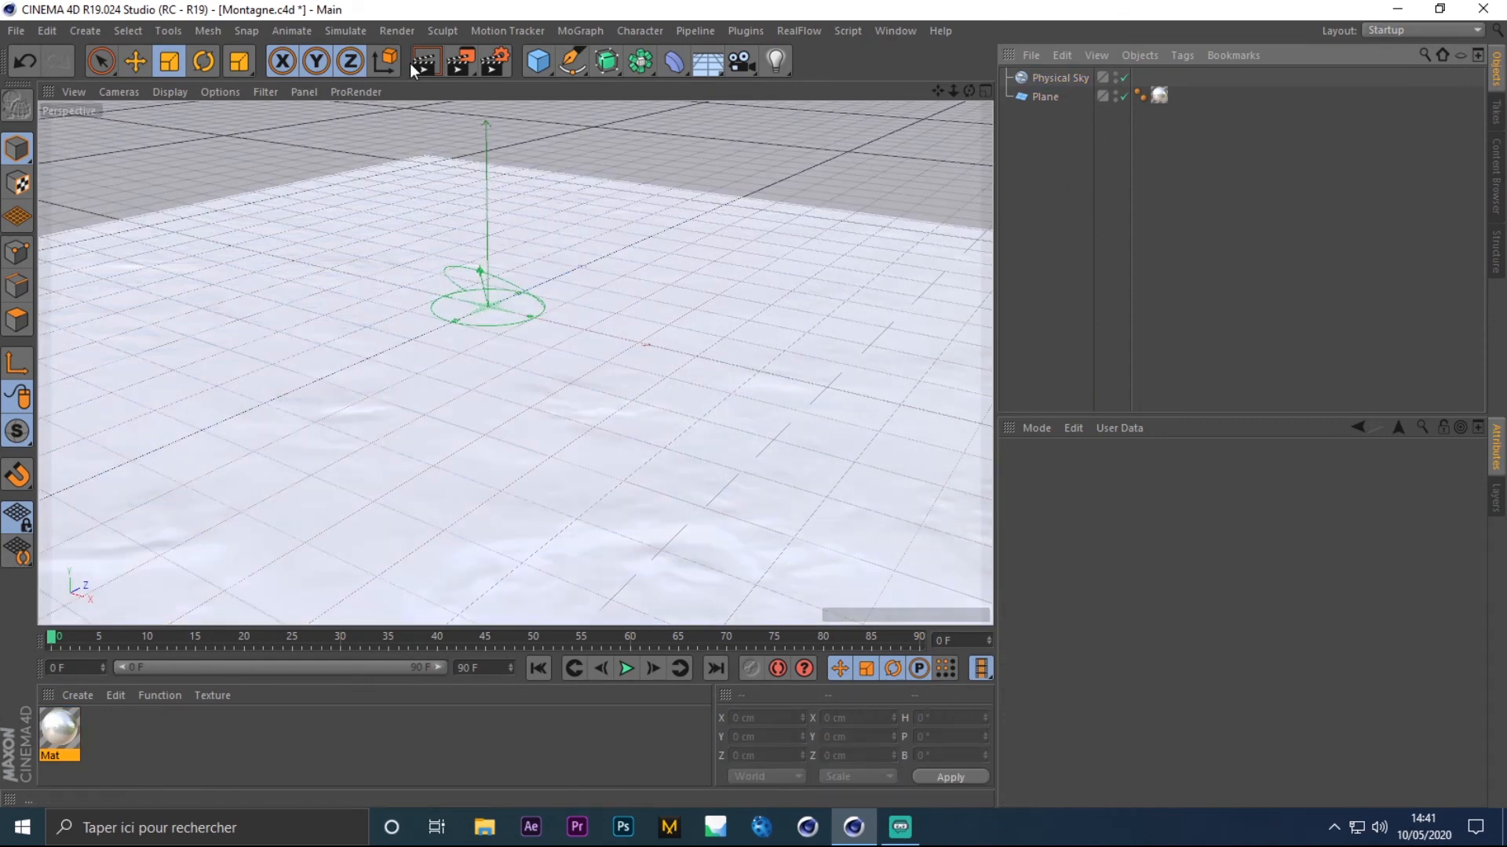
click(419, 64)
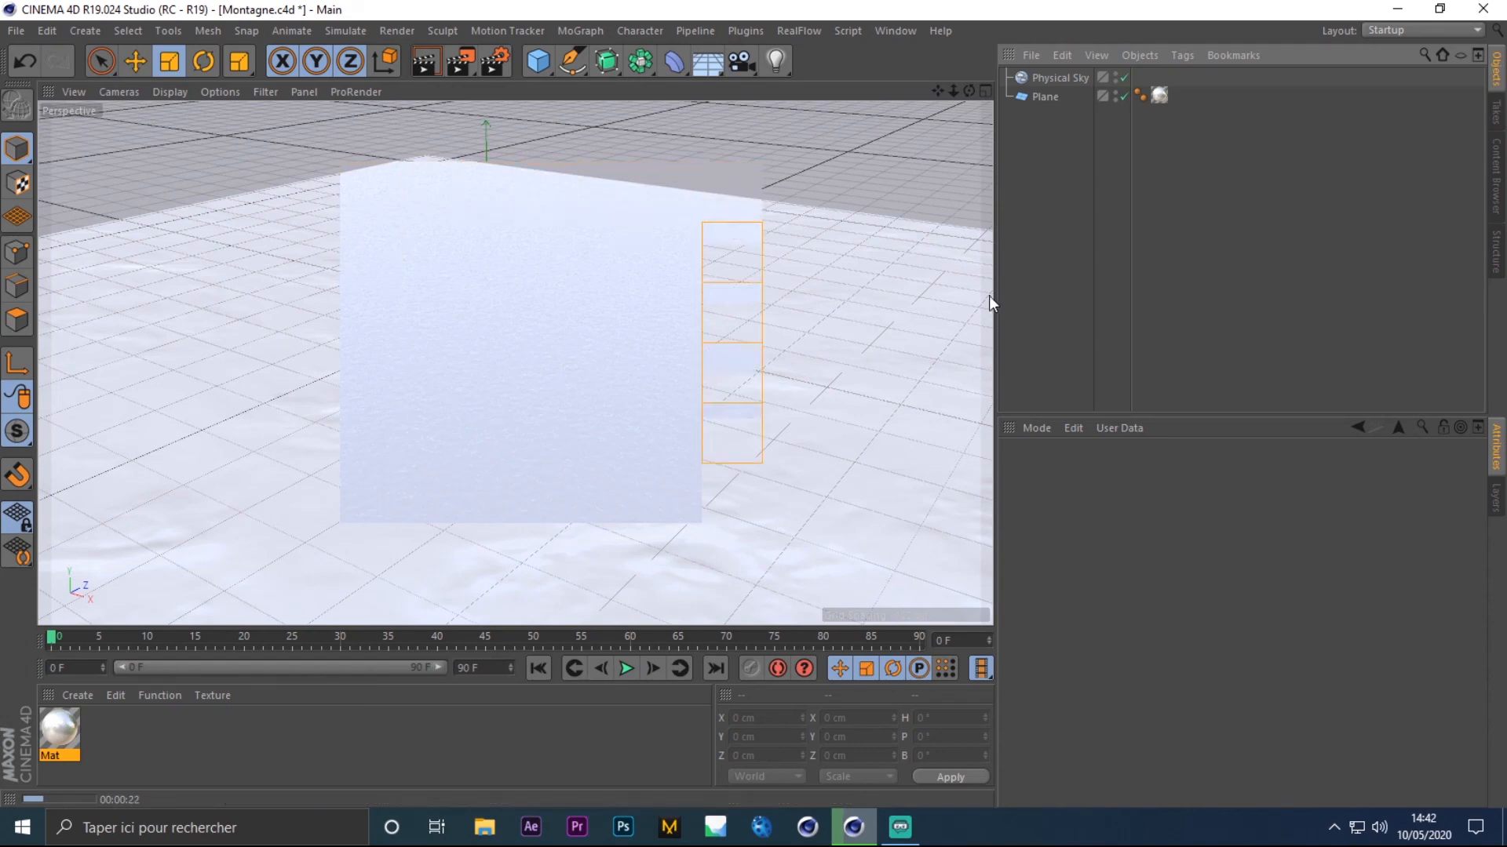
Scale the water plane up uniformly to about 2230 cm in width and height, and clear the selection
drag(628, 377, 753, 377)
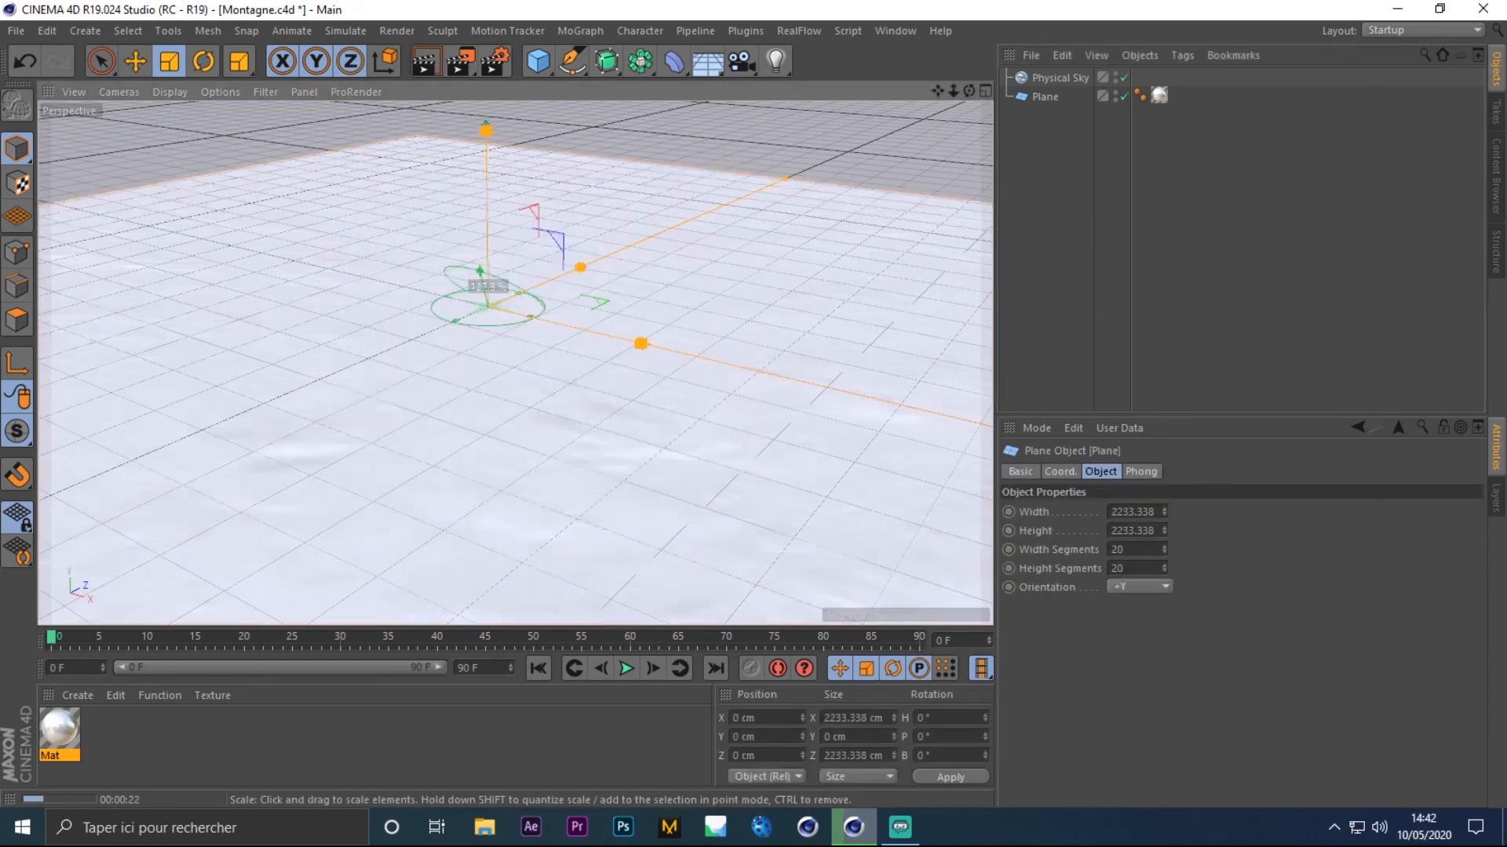
click(1015, 408)
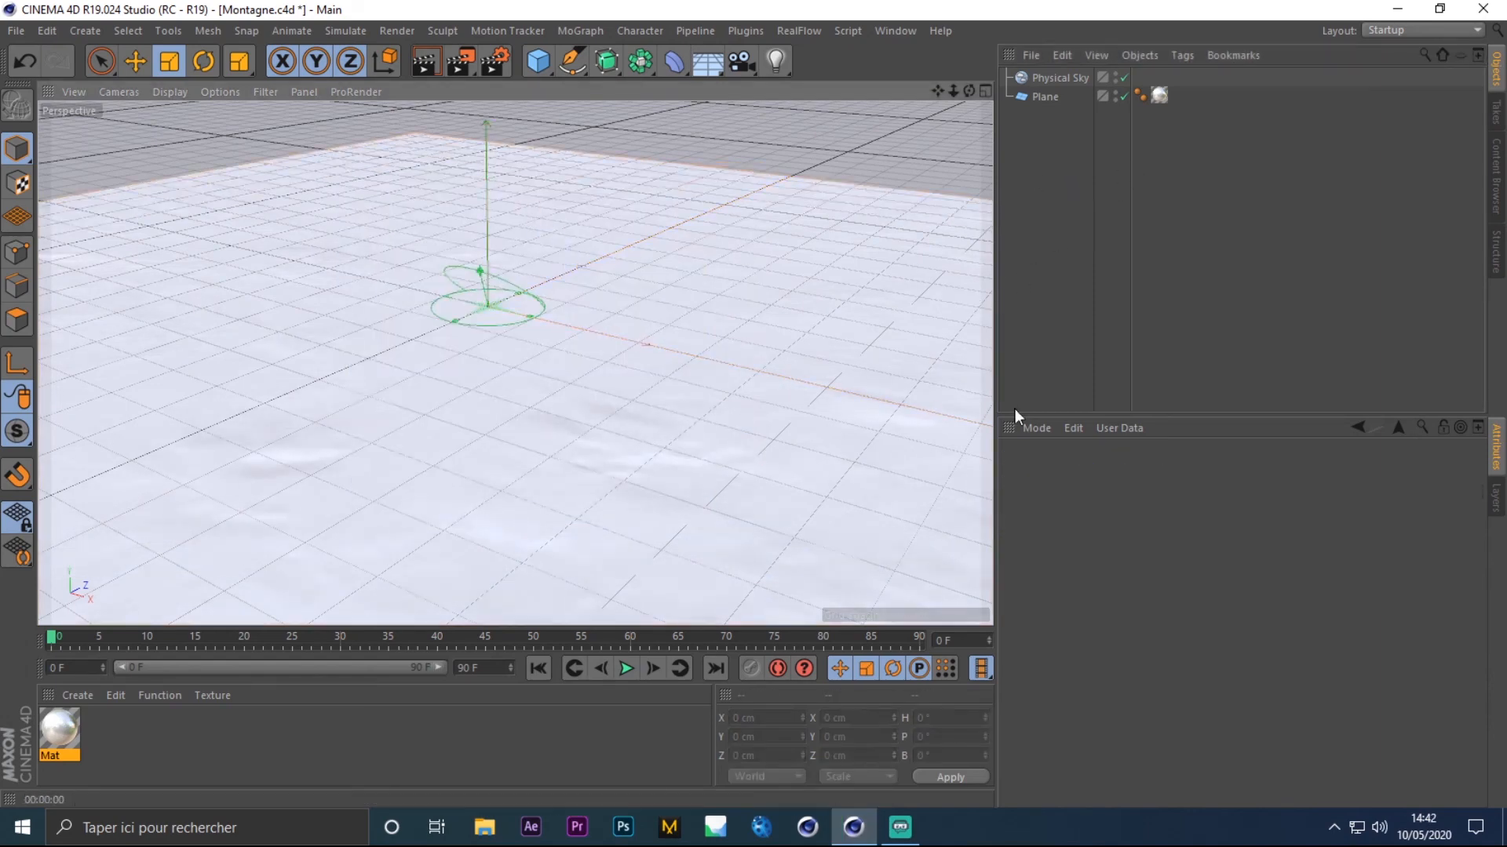
key(ctrl+a)
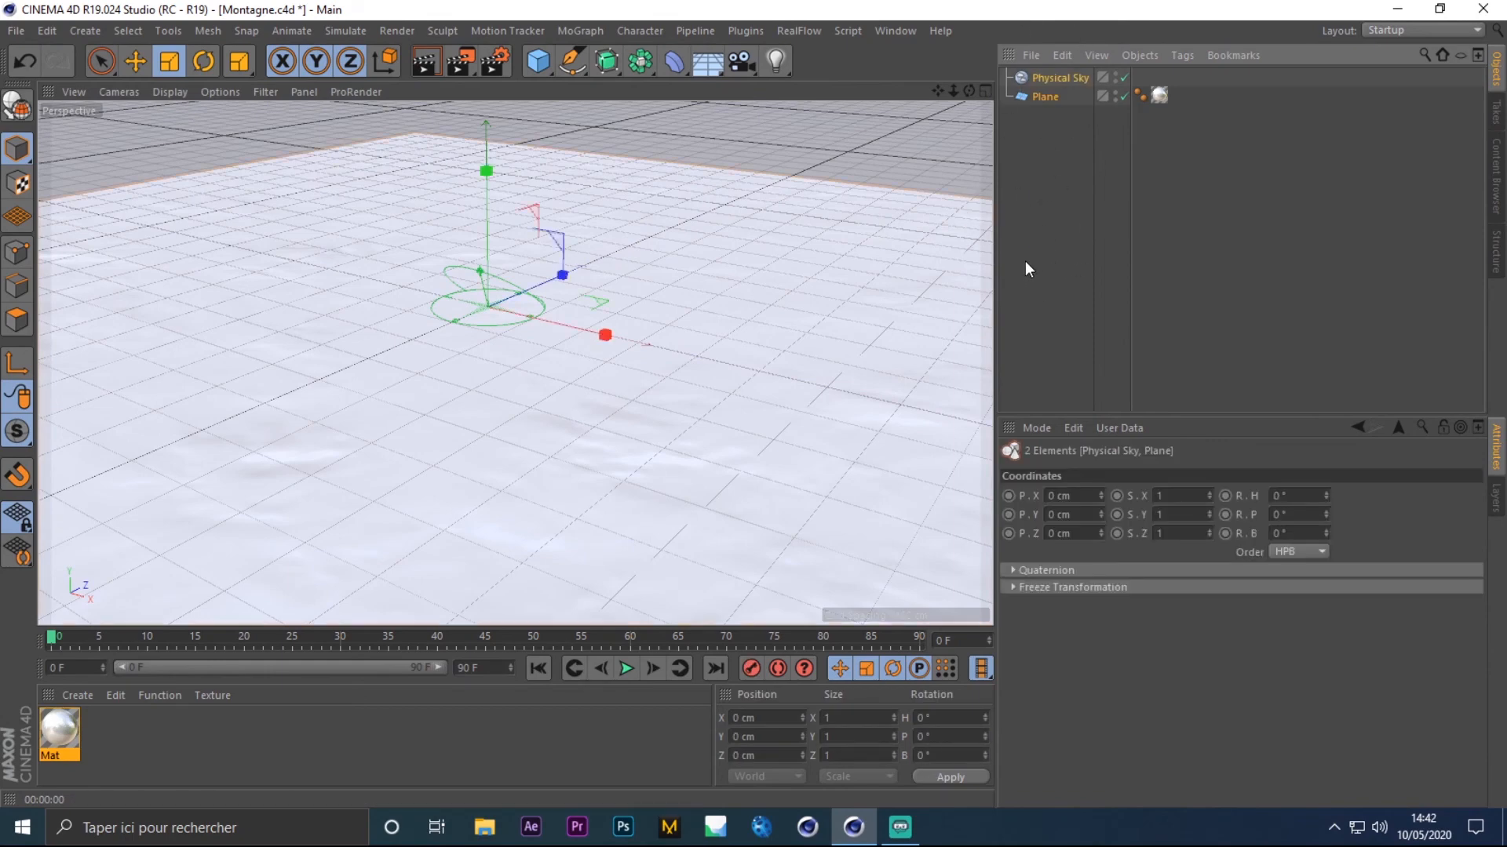
key(ctrl+shift+a)
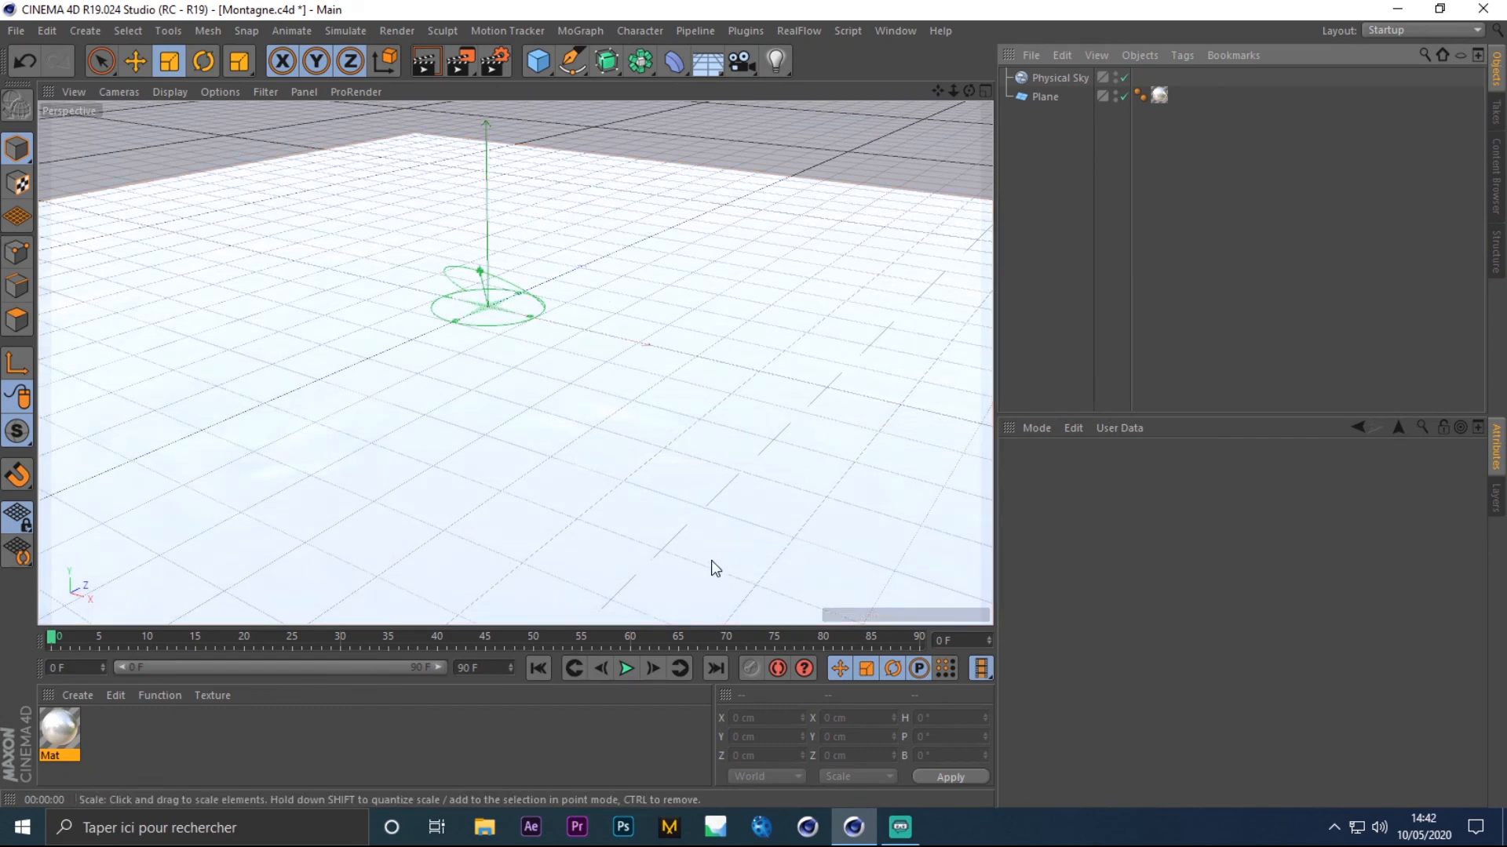
mouse_move(903, 840)
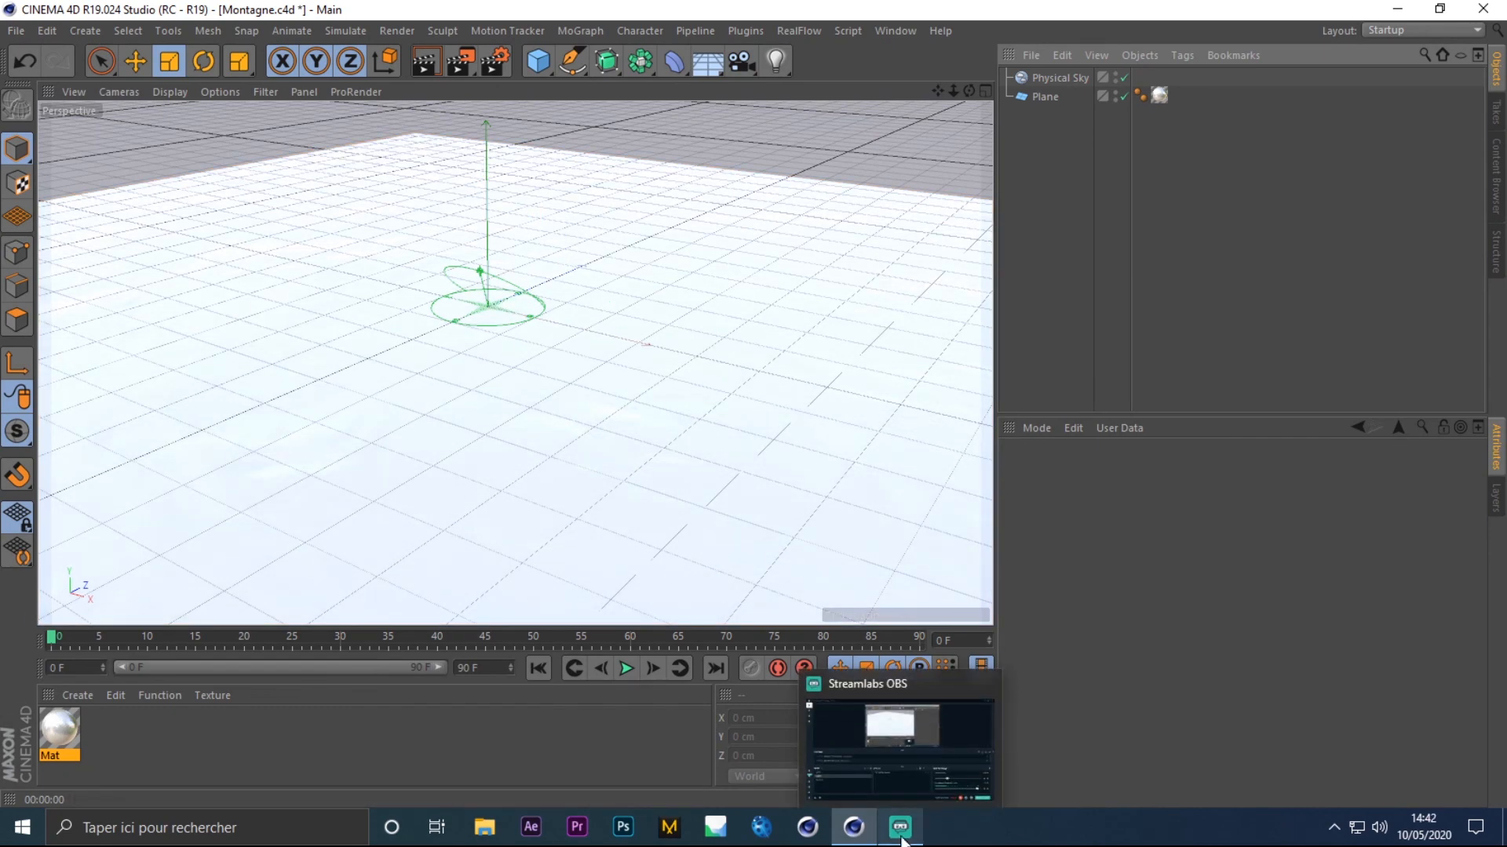